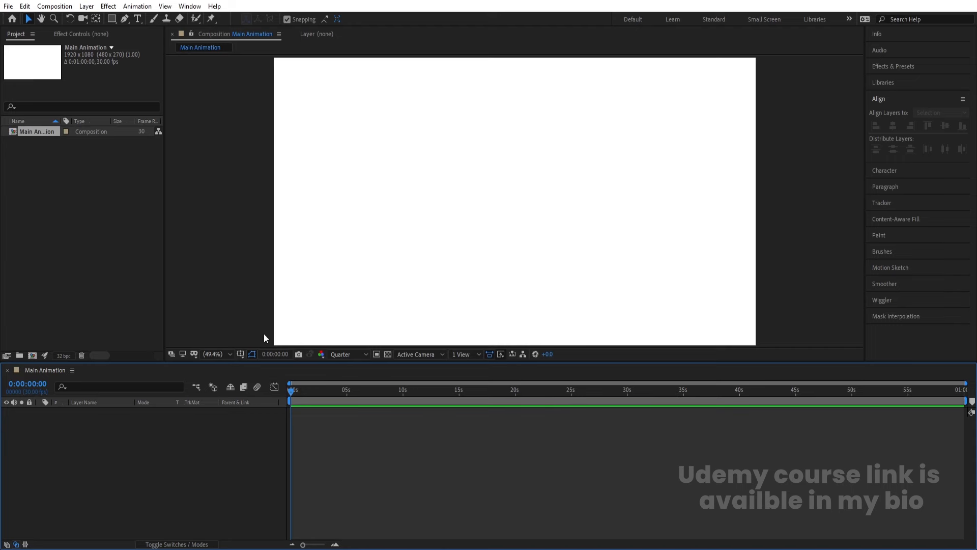
# Display the title/action safe guides over the Main Animation composition.
pyautogui.click(240, 355)
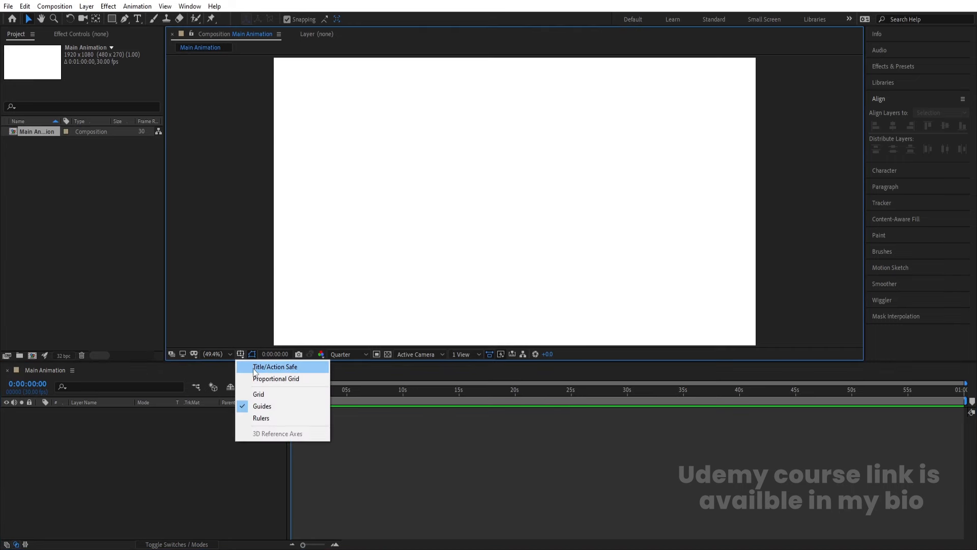
pyautogui.click(254, 367)
pyautogui.click(84, 510)
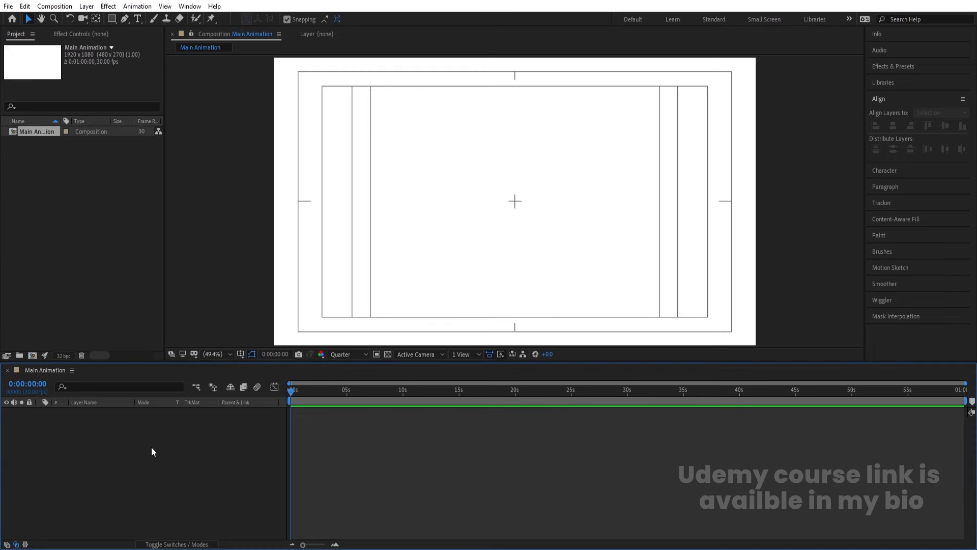
# Create a new composition 700 px wide and 100 px high.
pyautogui.hotkey('ctrl', 'n')
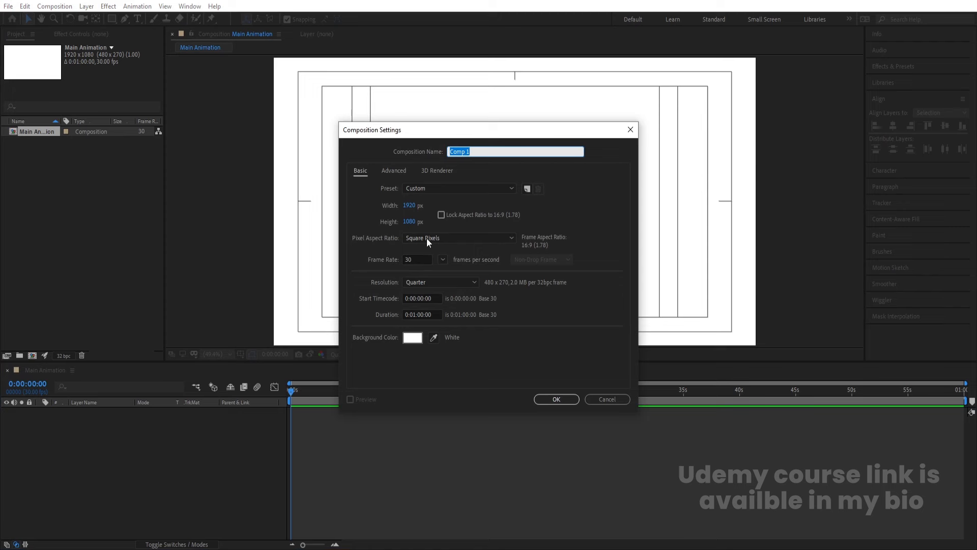
pyautogui.click(415, 205)
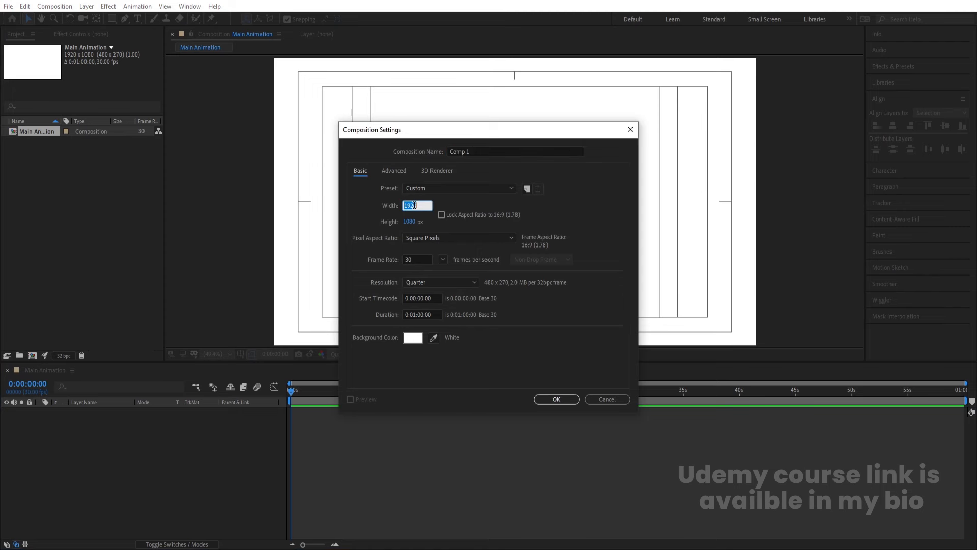
pyautogui.write('700')
pyautogui.click(416, 221)
pyautogui.write('100')
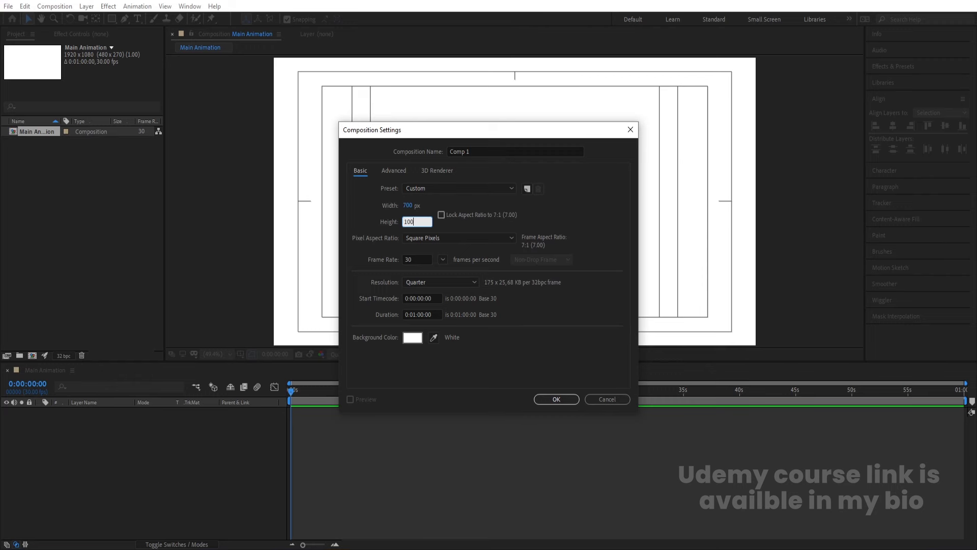
pyautogui.press('Return')
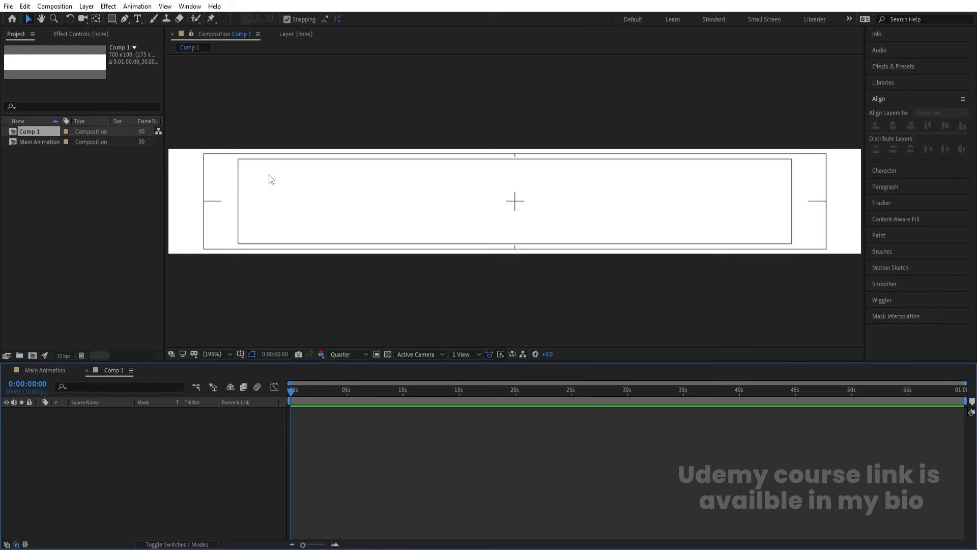
# Add a text layer reading "MAKE" in Montserrat to the new composition.
pyautogui.click(133, 20)
pyautogui.click(913, 133)
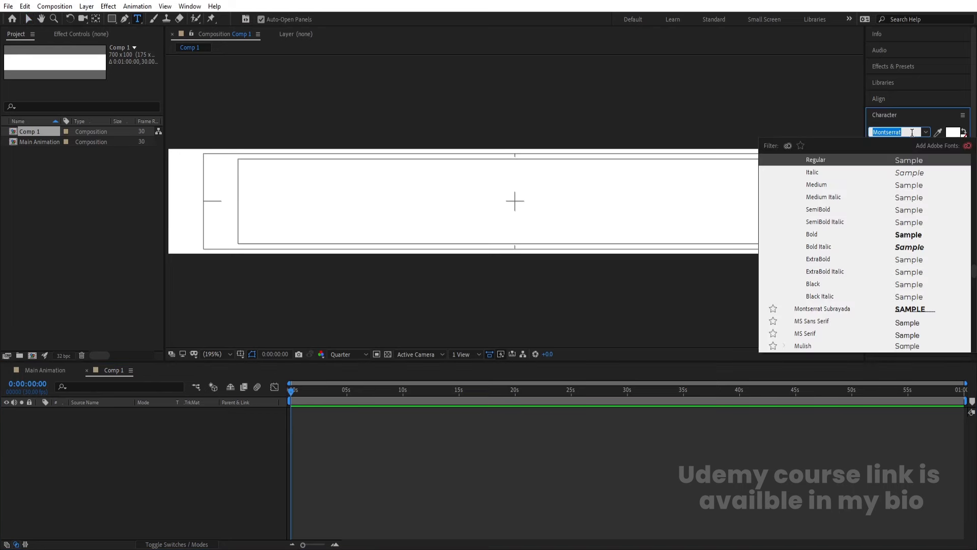
pyautogui.click(290, 422)
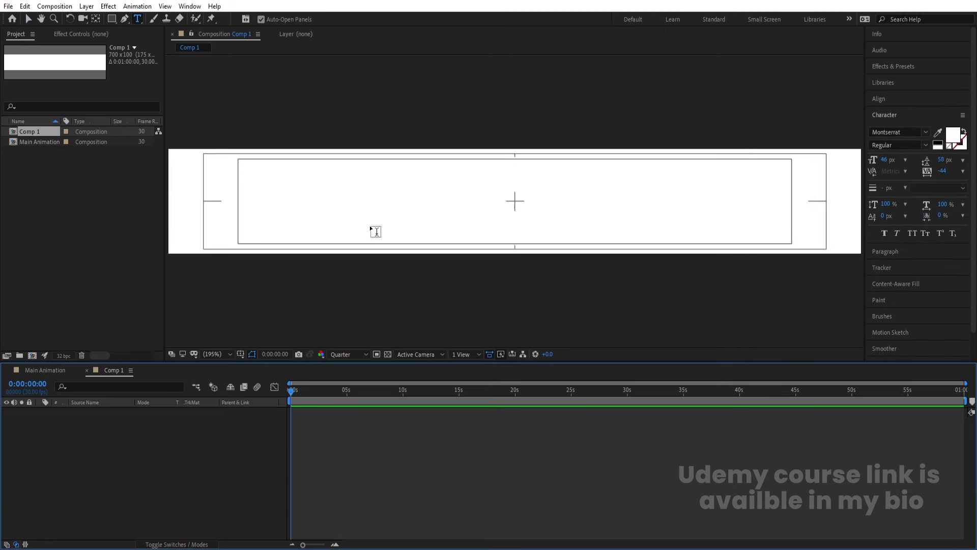
pyautogui.click(343, 226)
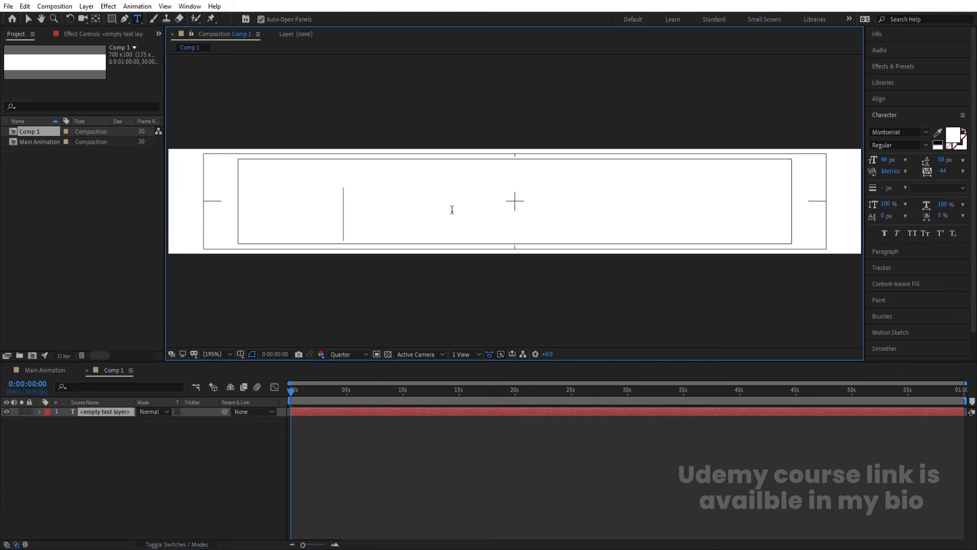
pyautogui.write('MAKE')
# Give the whole MAKE text a black fill, the Black font style and a 126 px font size.
pyautogui.hotkey('ctrl', 'a')
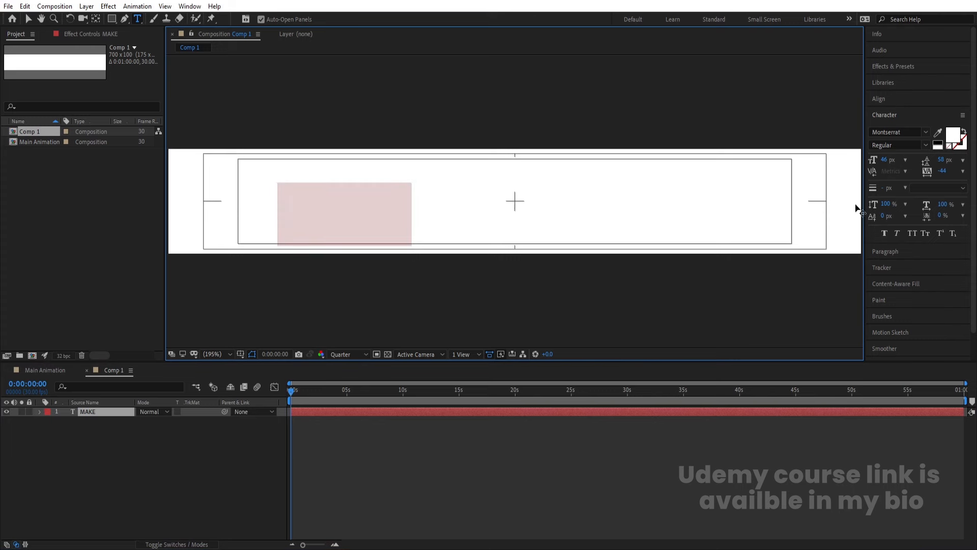
pyautogui.click(938, 145)
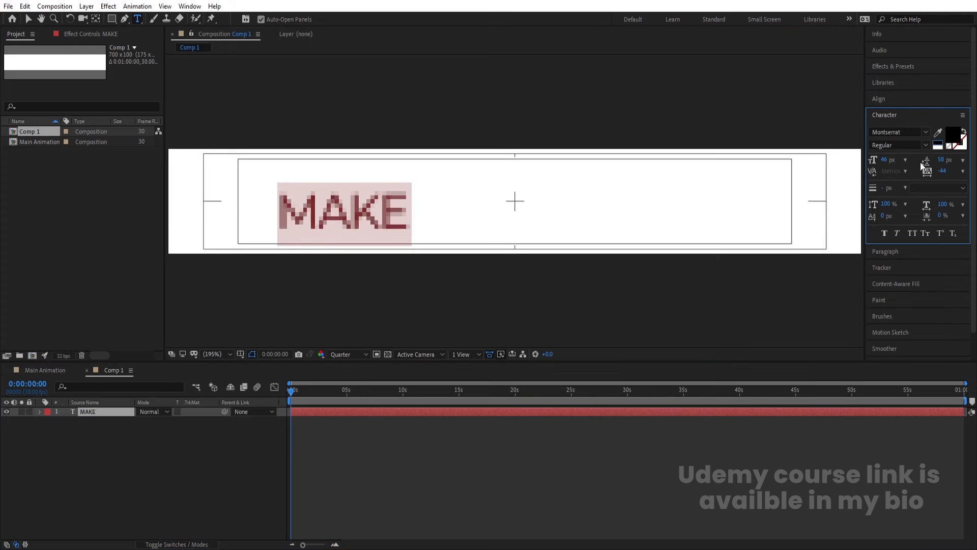
pyautogui.click(923, 143)
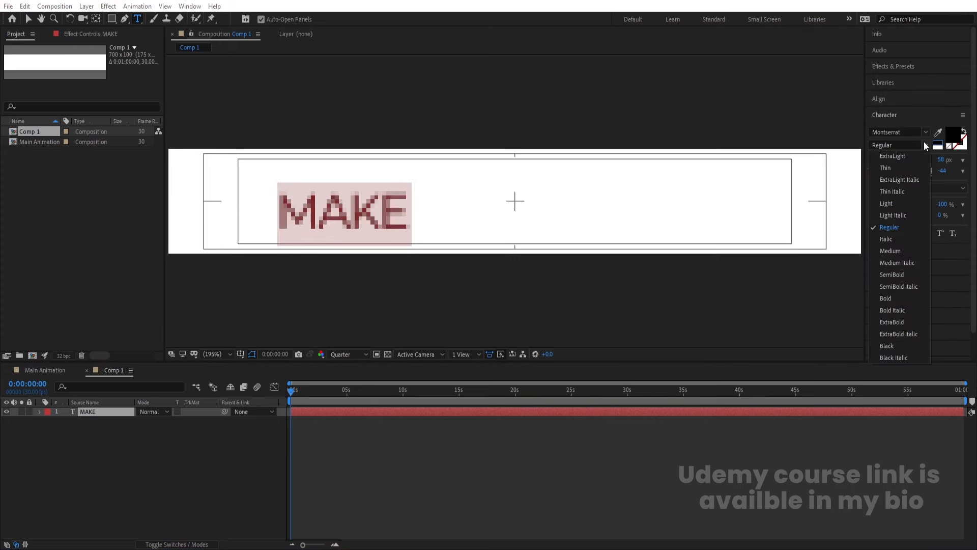
pyautogui.click(892, 349)
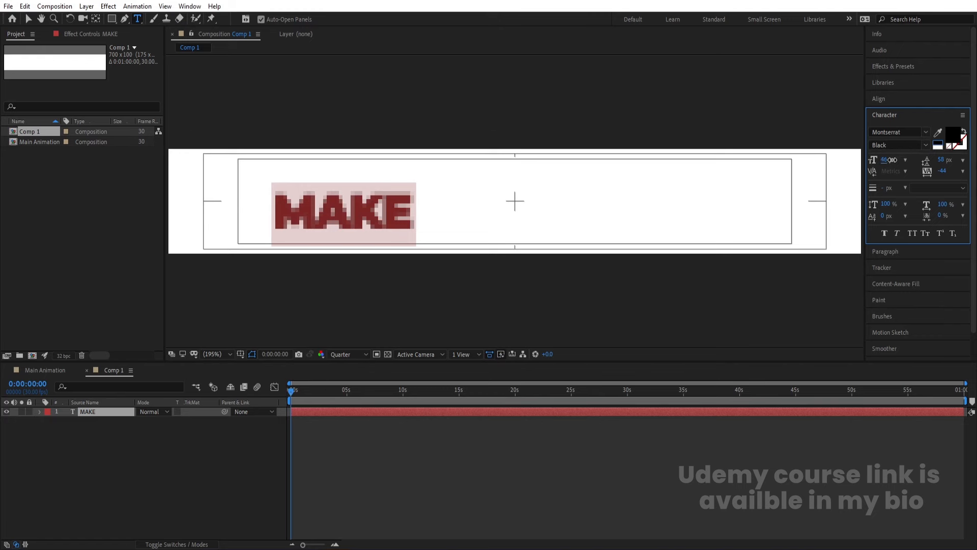
pyautogui.moveTo(894, 158); pyautogui.dragTo(936, 158)
# Set the composition's preview resolution to Full.
pyautogui.click(358, 359)
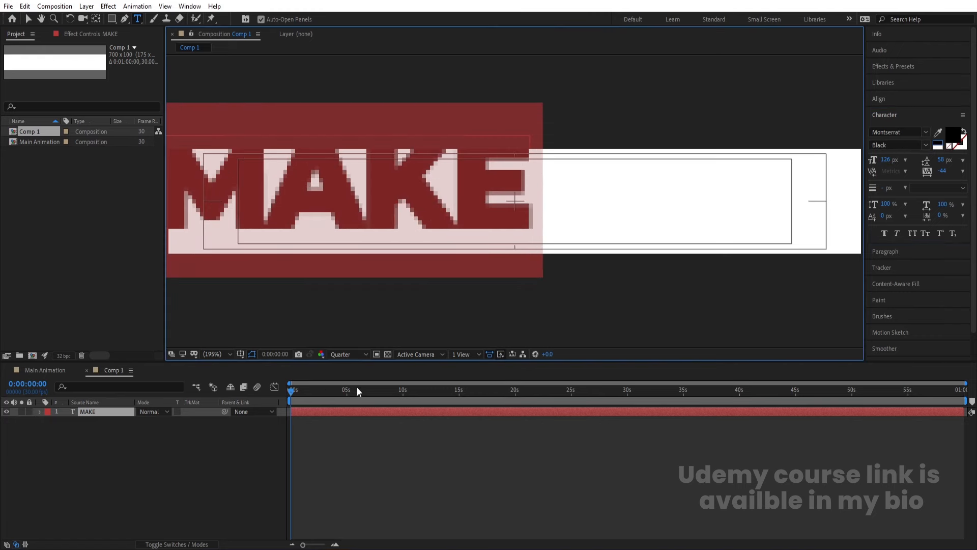
pyautogui.click(349, 354)
pyautogui.click(346, 378)
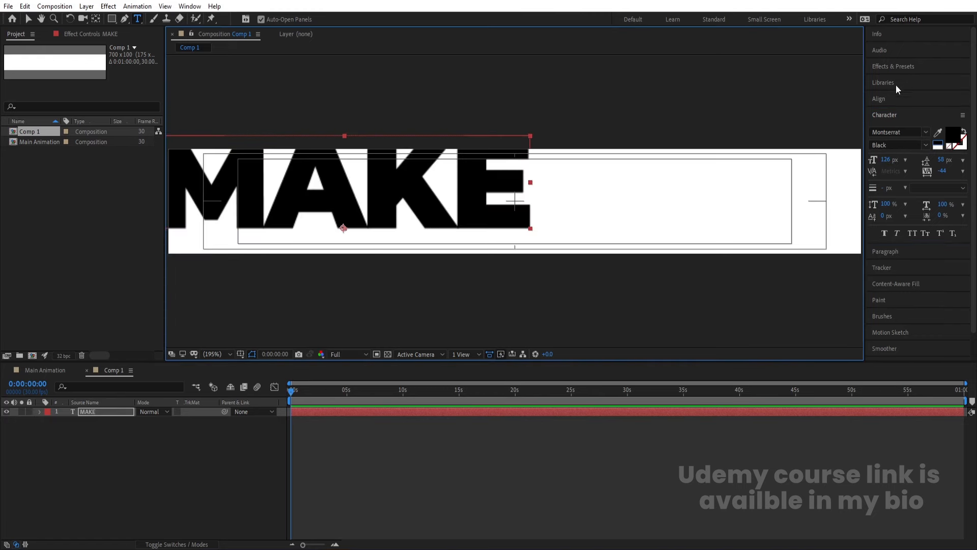
# Center the MAKE text horizontally and vertically in the composition.
pyautogui.click(878, 99)
pyautogui.click(893, 126)
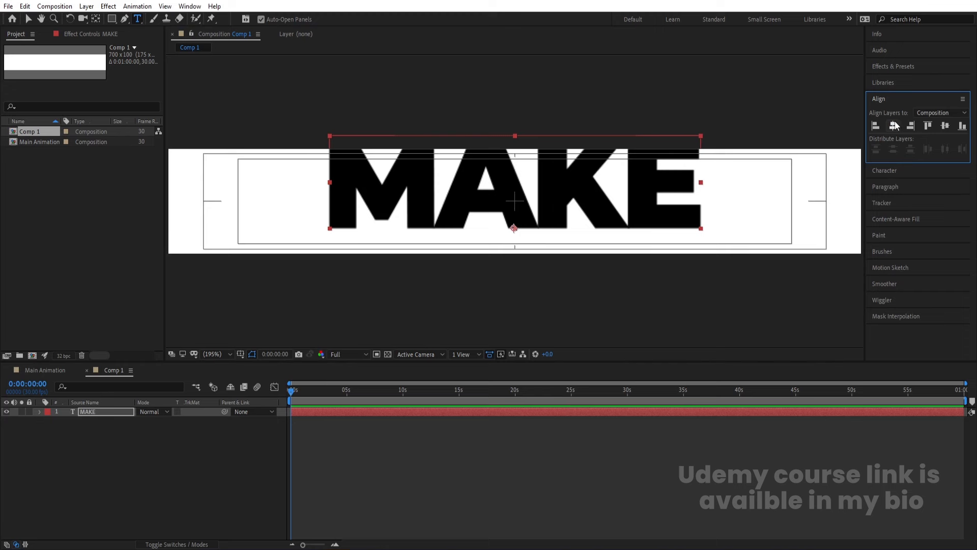
pyautogui.click(946, 126)
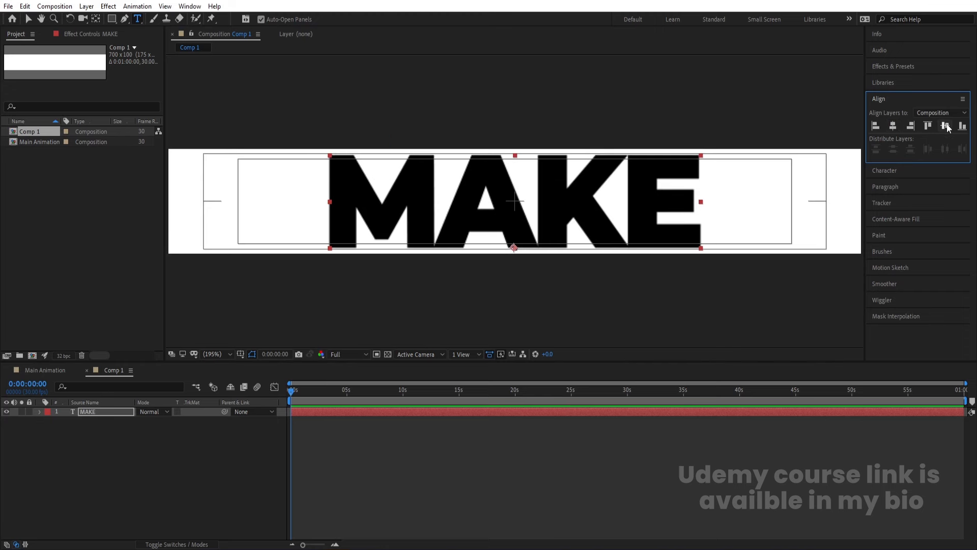
pyautogui.click(132, 474)
# Rename the 700 x 100 composition as "Make" in its composition settings.
pyautogui.click(87, 411)
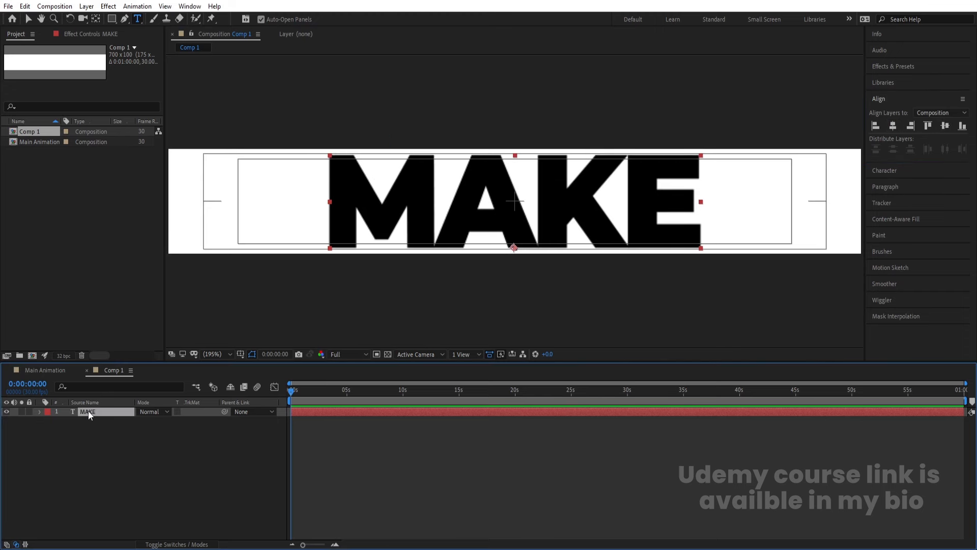
pyautogui.click(108, 471)
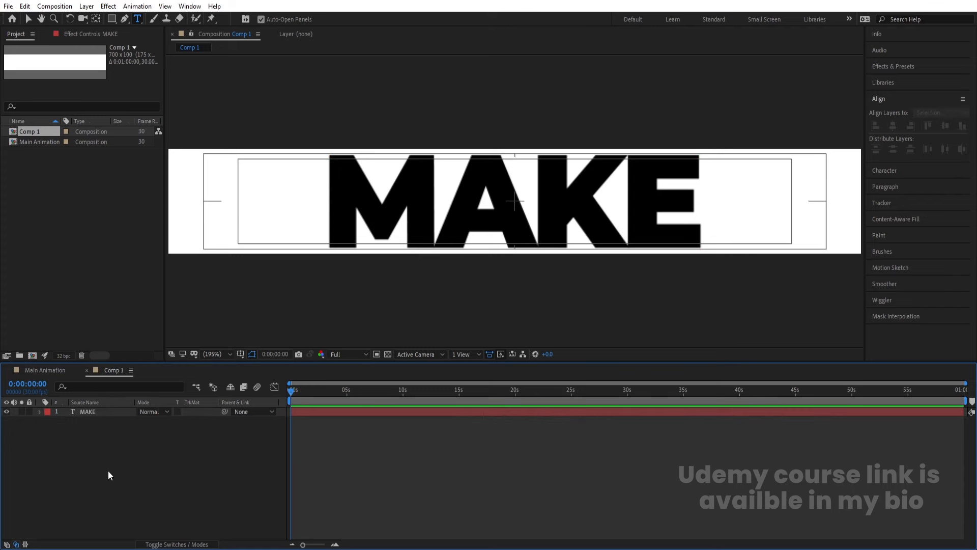
pyautogui.hotkey('ctrl', 'k')
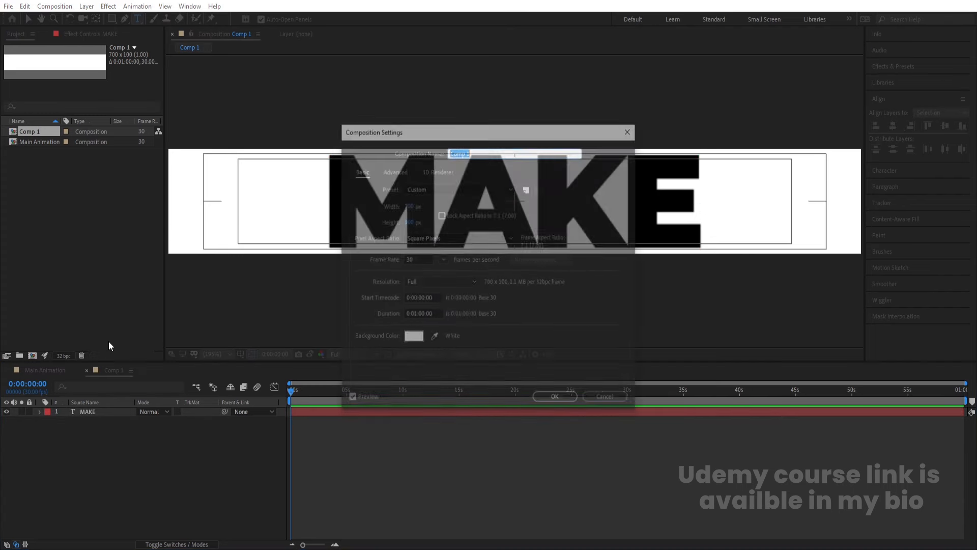
pyautogui.write('Make')
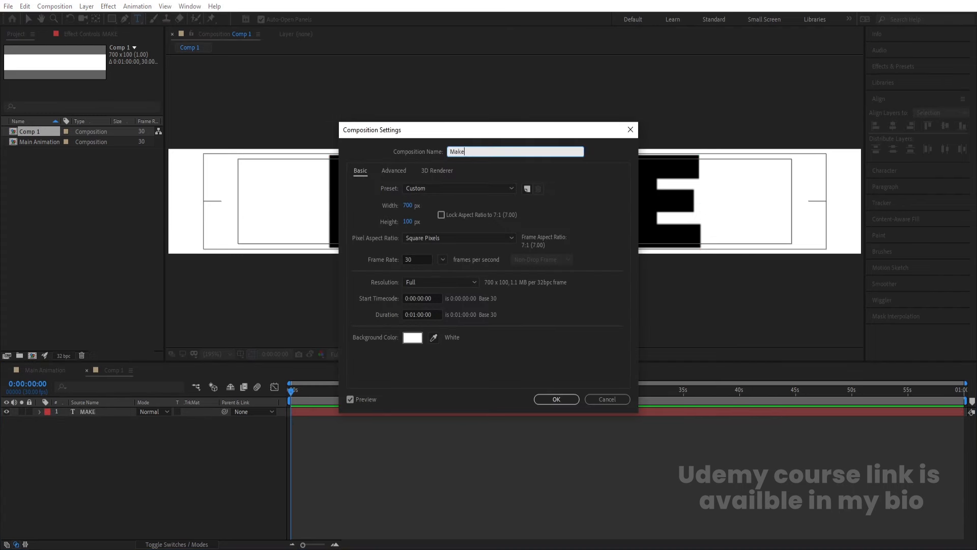
pyautogui.press('Return')
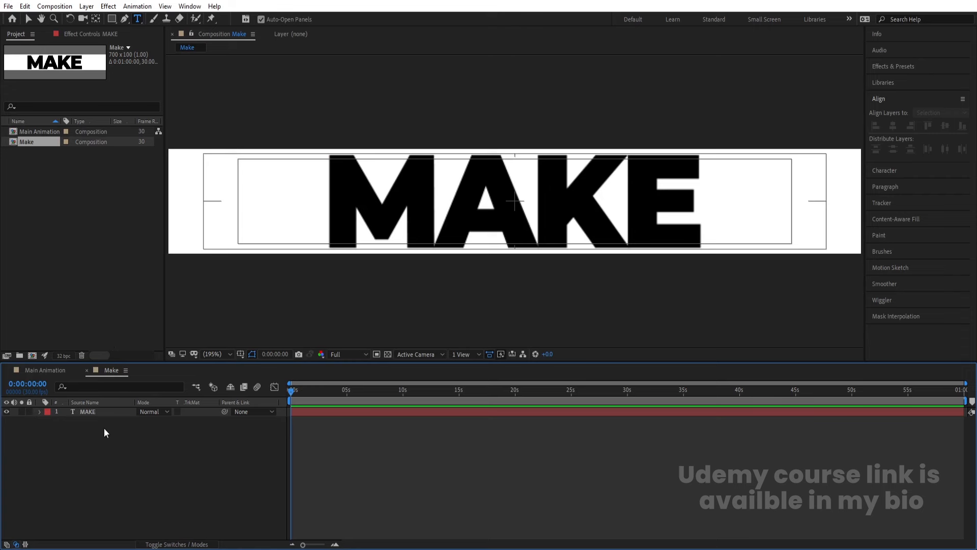
# Align the MAKE text to the composition's right edge, leaving a small gap between the E and the edge.
pyautogui.click(94, 412)
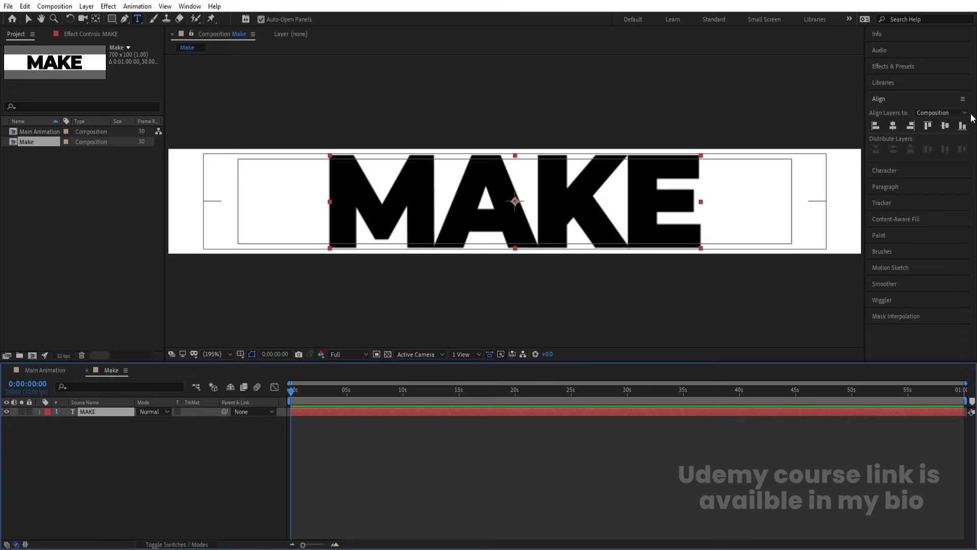
pyautogui.click(910, 127)
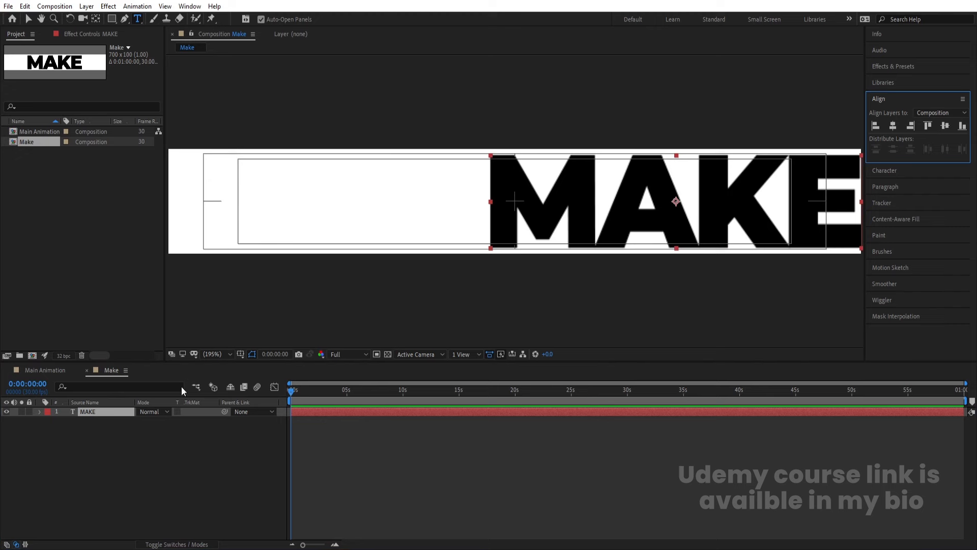
pyautogui.click(107, 419)
pyautogui.click(100, 410)
pyautogui.press('v')
pyautogui.moveTo(746, 204); pyautogui.dragTo(745, 203)
pyautogui.click(69, 454)
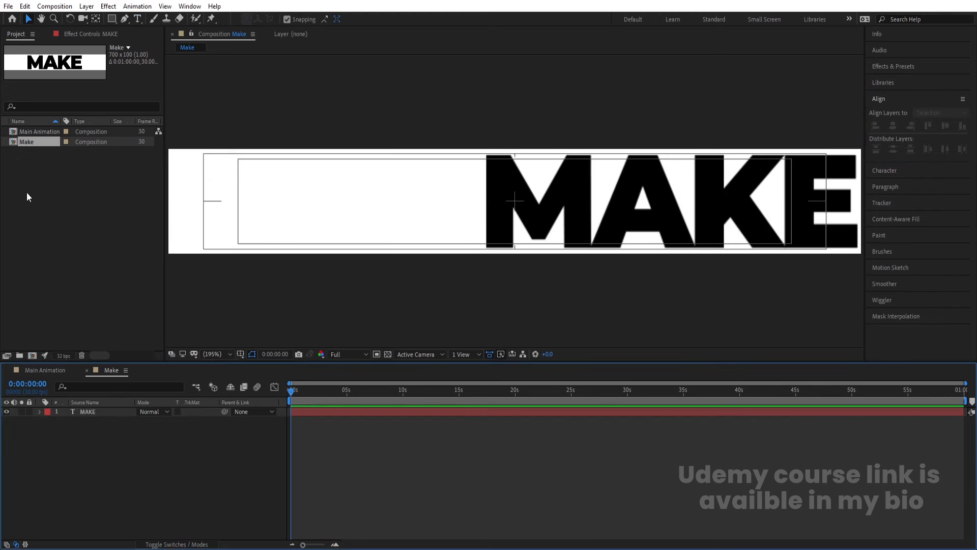
# Duplicate the Make composition in the project and open the copy, Make 2.
pyautogui.click(26, 143)
pyautogui.hotkey('ctrl', 'd')
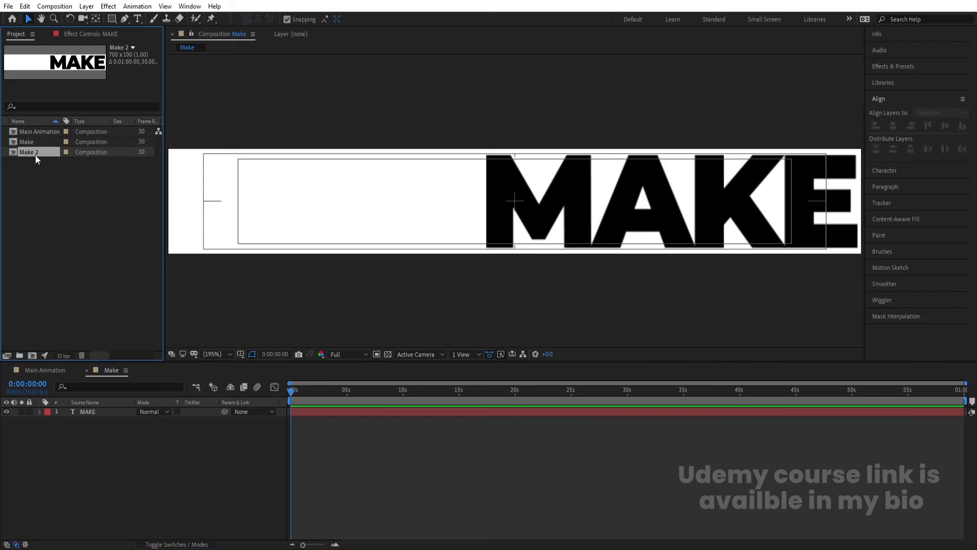
pyautogui.doubleClick(32, 151)
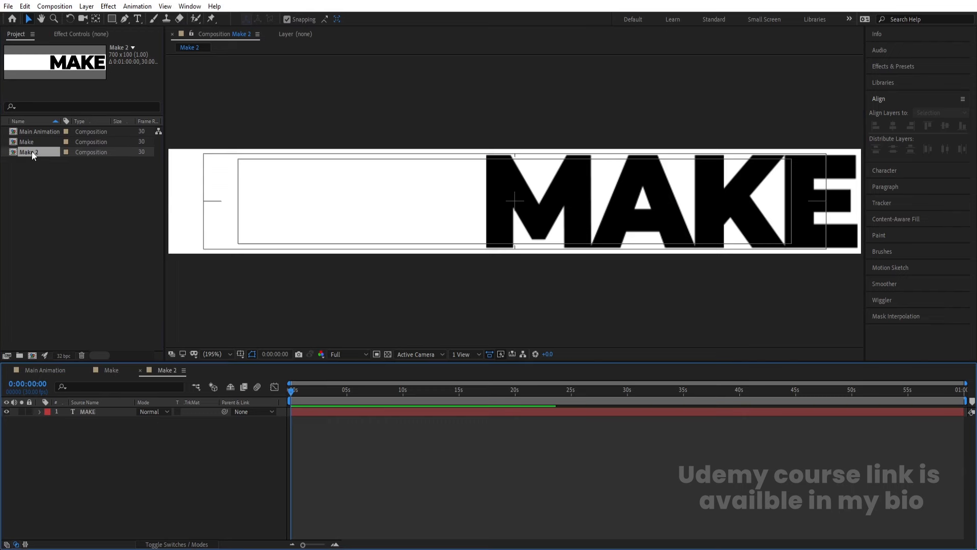
# Move the text in Make 2 near the middle of the frame and change its wording to "YOURSELF".
pyautogui.click(572, 197)
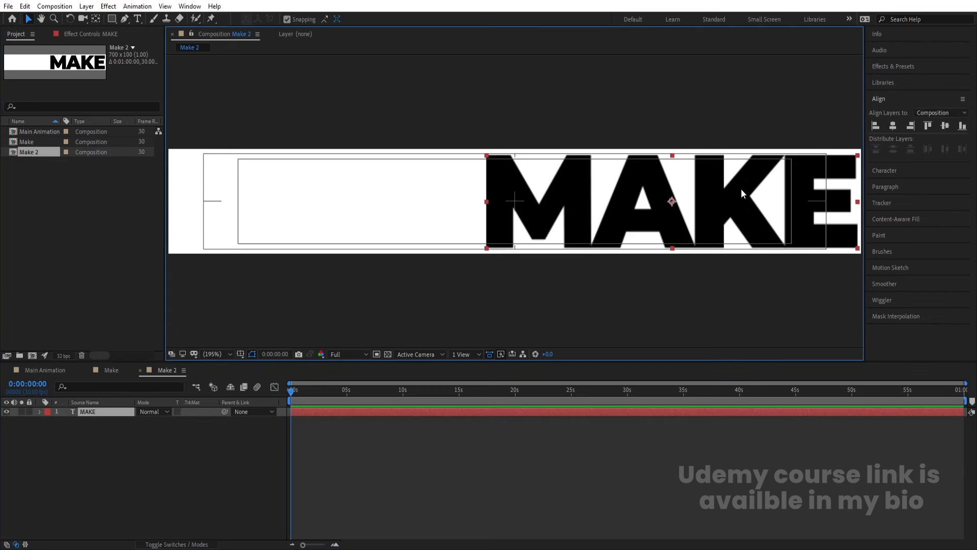
pyautogui.moveTo(629, 207); pyautogui.dragTo(454, 197)
pyautogui.doubleClick(454, 197)
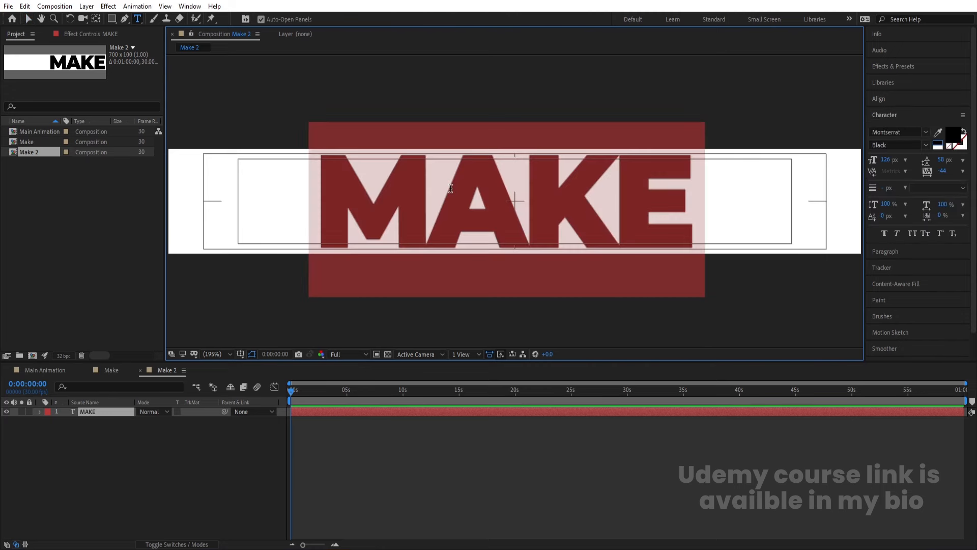
pyautogui.write('YOUR')
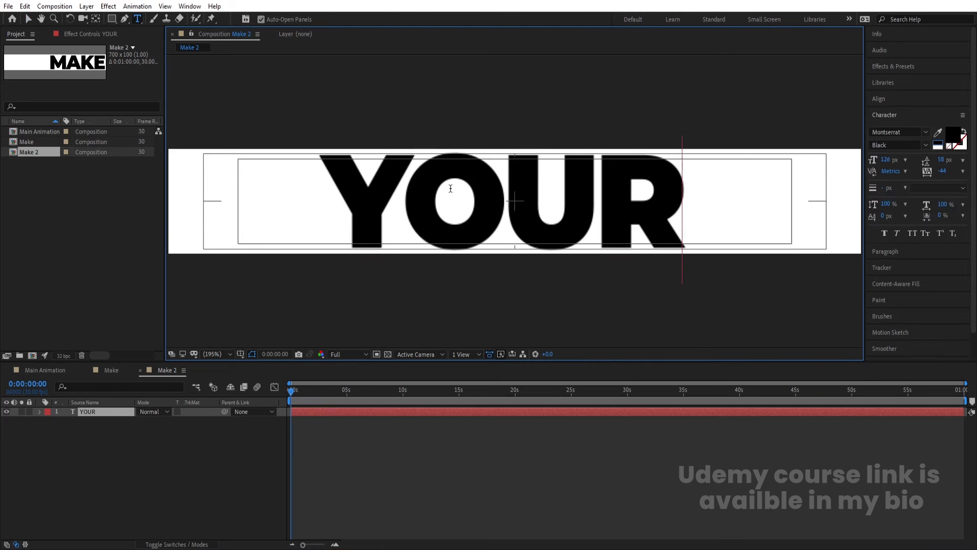
pyautogui.write('SLEF')
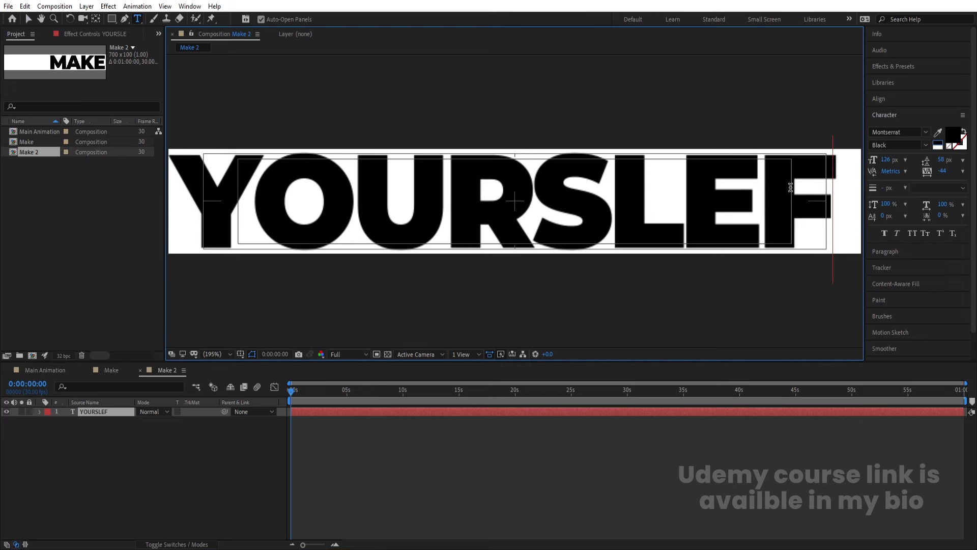
pyautogui.press('BackSpace')
pyautogui.press('BackSpace')
pyautogui.press('BackSpace')
pyautogui.write('elf')
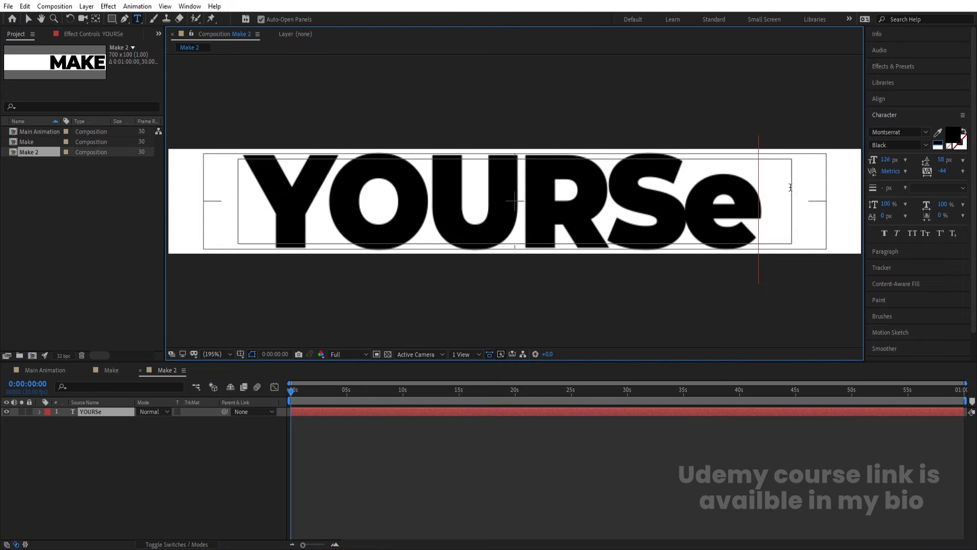
pyautogui.press('BackSpace')
pyautogui.press('BackSpace')
pyautogui.press('BackSpace')
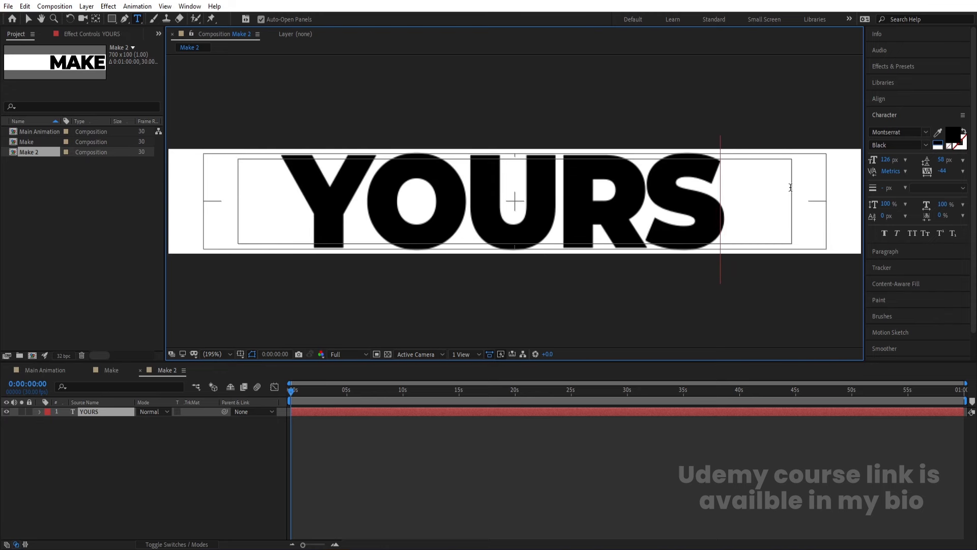
pyautogui.write('ELF')
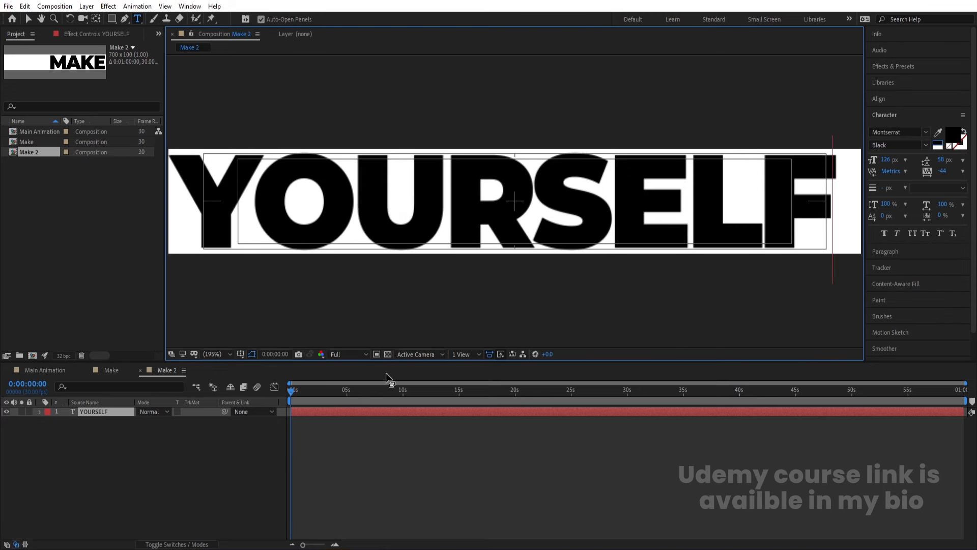
pyautogui.click(122, 428)
pyautogui.click(93, 412)
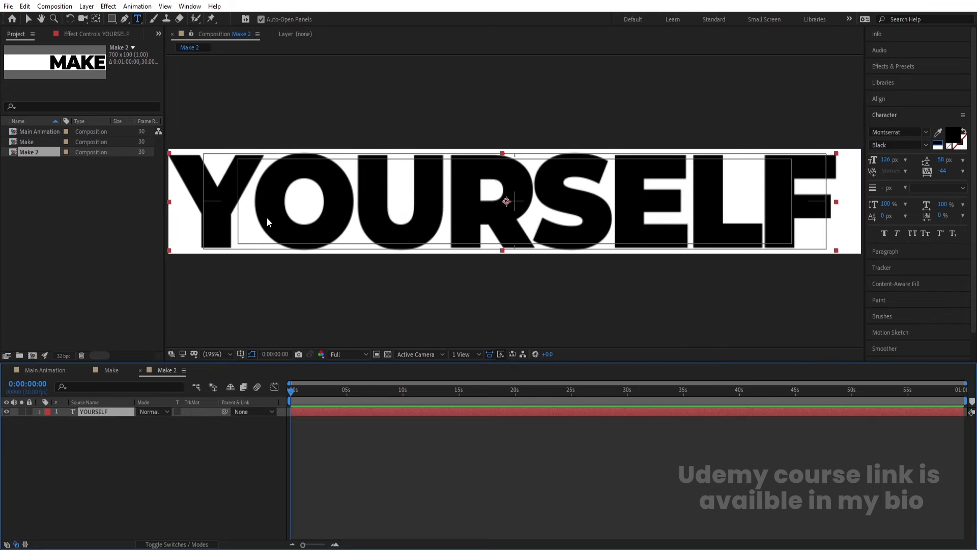
# Nudge the YOURSELF text slightly right to leave a small gap before the Y at the composition's left edge.
pyautogui.press('v')
pyautogui.moveTo(223, 201); pyautogui.dragTo(225, 200)
pyautogui.click(58, 264)
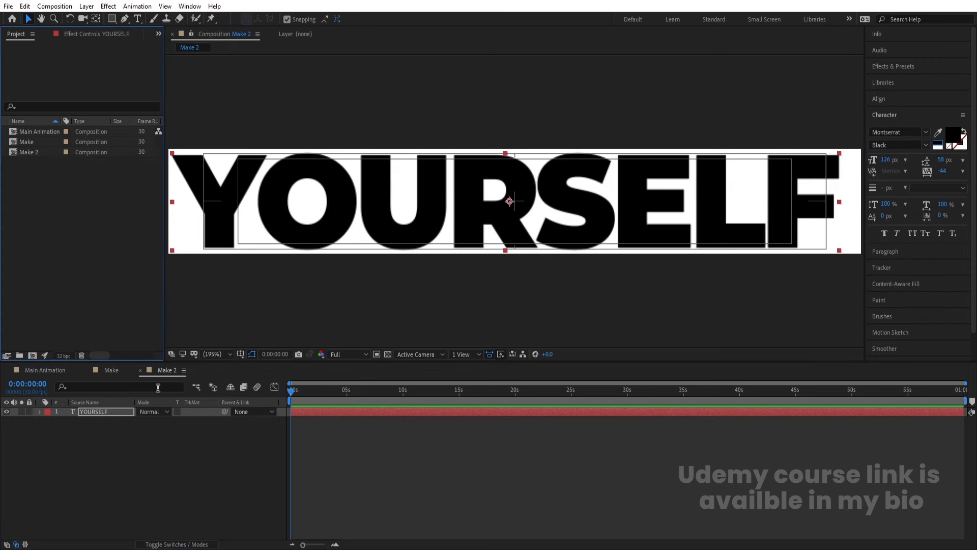
# Rename the Make 2 composition as "YOURSELF" in its composition settings, reusing the wording copied from its text layer.
pyautogui.click(313, 224)
pyautogui.doubleClick(323, 191)
pyautogui.hotkey('ctrl', 'c')
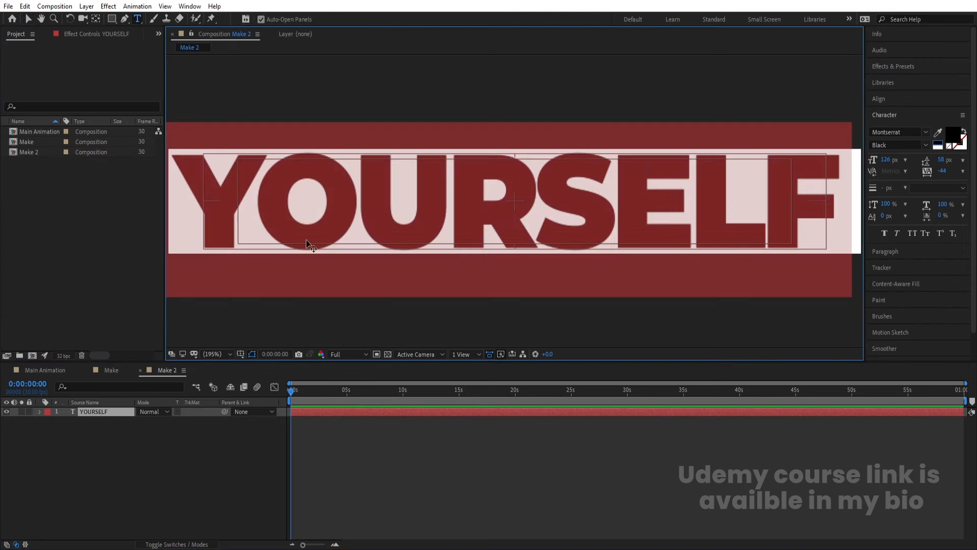
pyautogui.click(146, 495)
pyautogui.hotkey('ctrl', 'k')
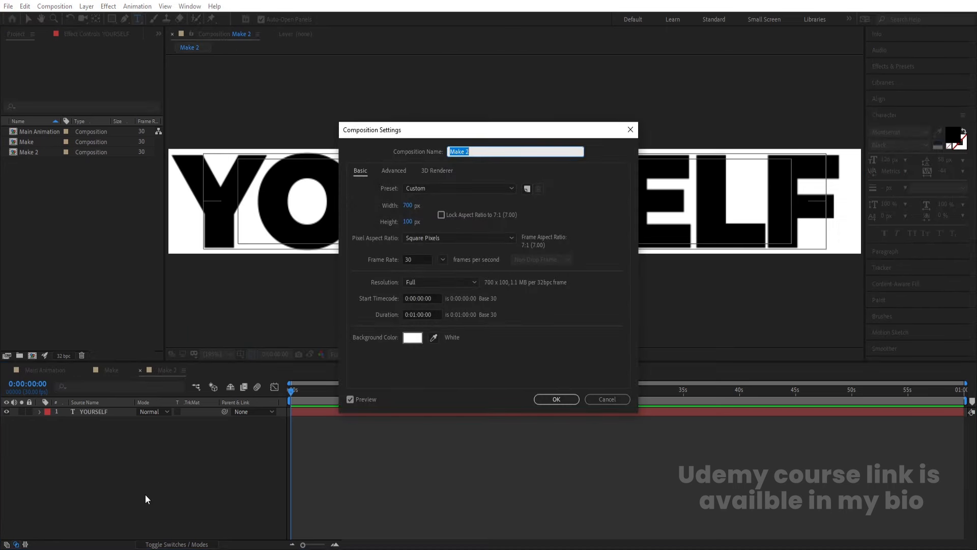
pyautogui.hotkey('ctrl', 'v')
pyautogui.click(556, 399)
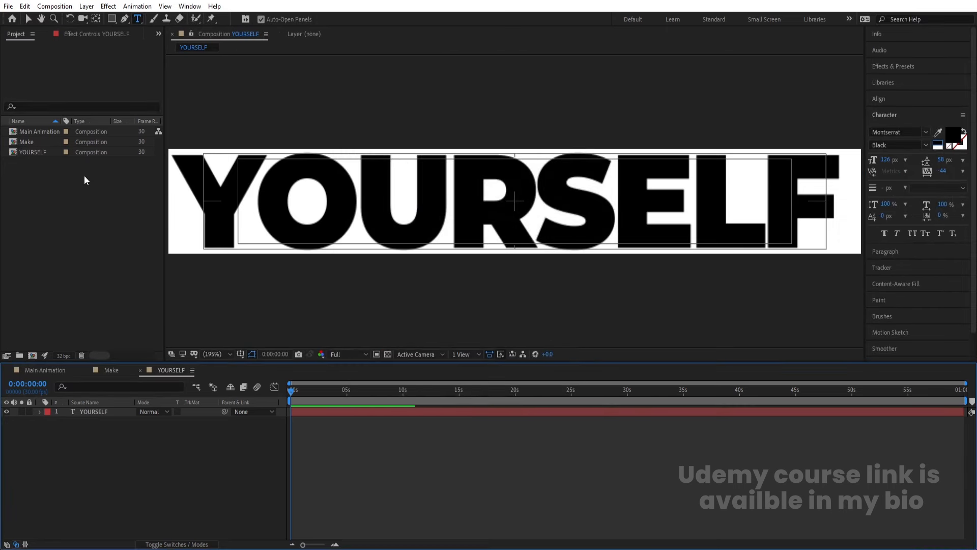
# Open the Make composition and rename it in capitals as "MAKE" in its composition settings.
pyautogui.doubleClick(25, 141)
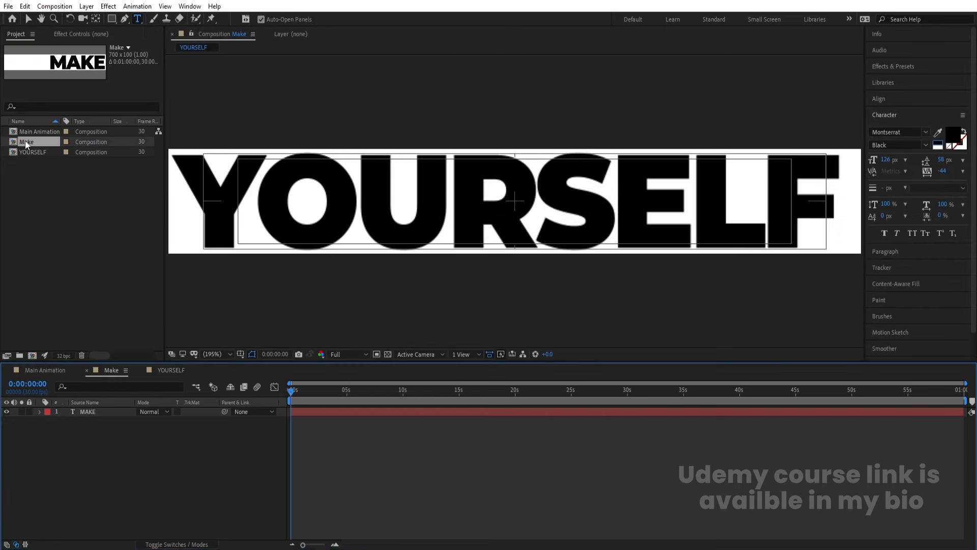
pyautogui.doubleClick(746, 197)
pyautogui.click(72, 440)
pyautogui.hotkey('ctrl', 'k')
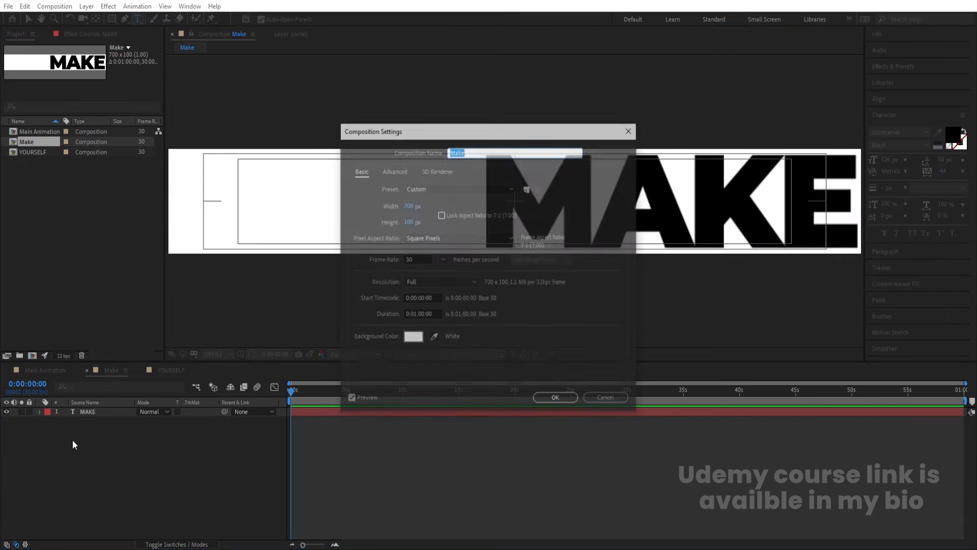
pyautogui.write('MAKE')
pyautogui.click(542, 404)
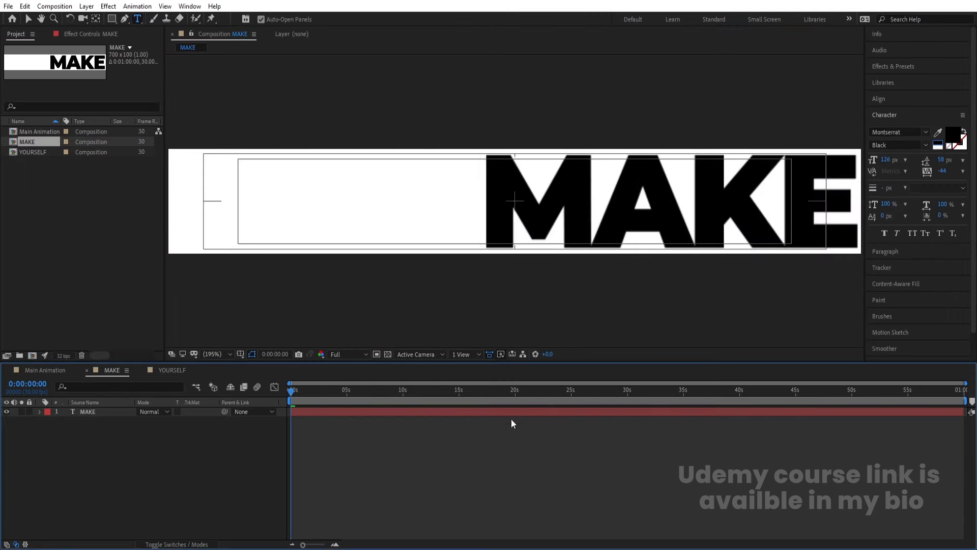
# Duplicate the YOURSELF composition, open the copy and change its text to "BETTER".
pyautogui.click(177, 373)
pyautogui.click(38, 151)
pyautogui.click(38, 150)
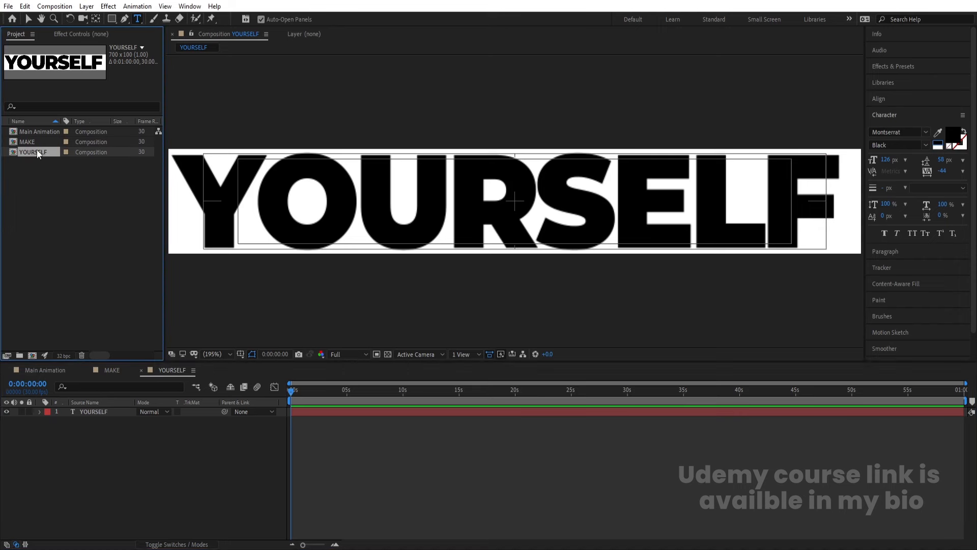
pyautogui.hotkey('ctrl', 'd')
pyautogui.doubleClick(35, 164)
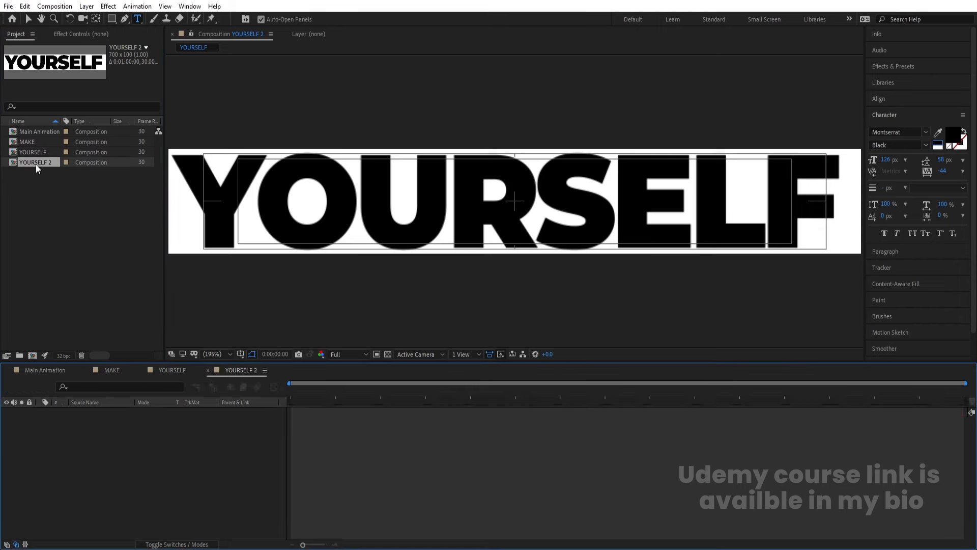
pyautogui.click(118, 412)
pyautogui.doubleClick(339, 204)
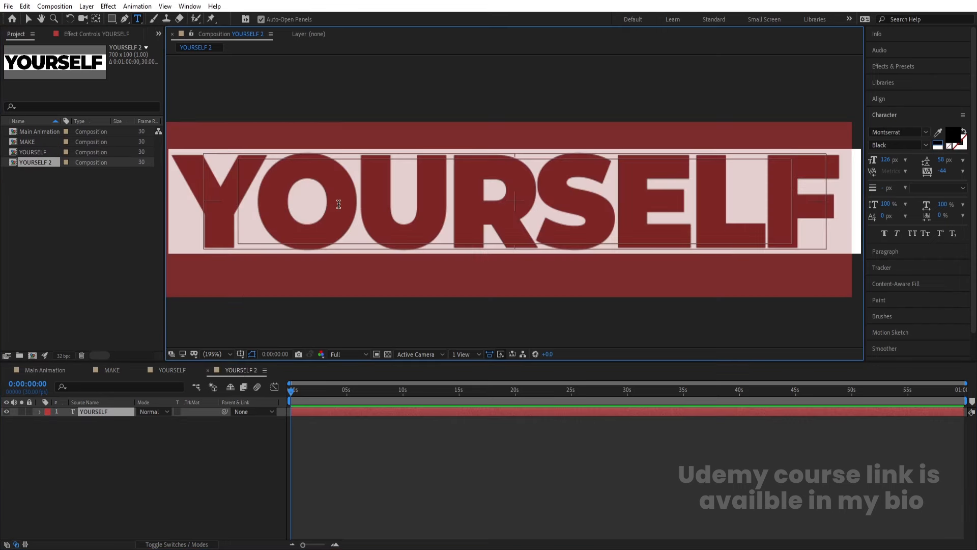
pyautogui.write('BETTER')
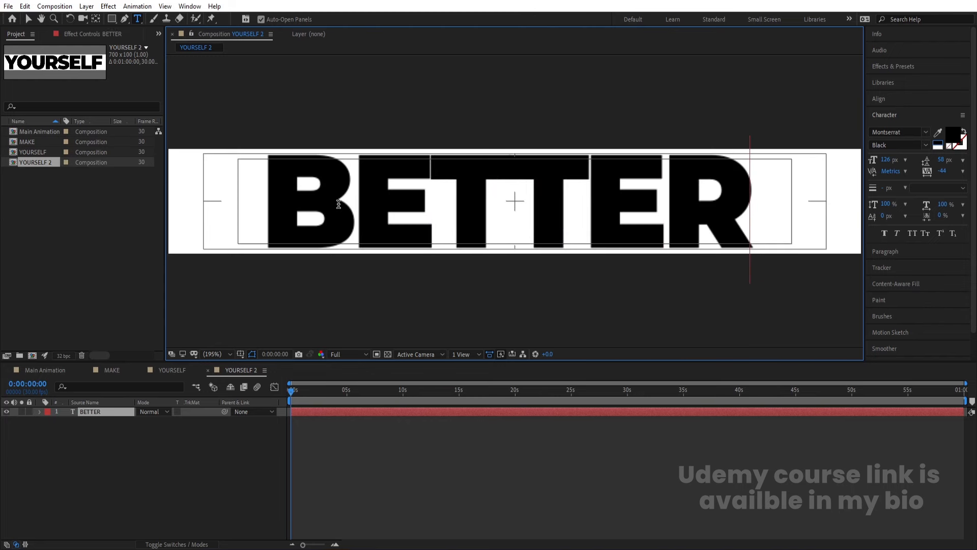
pyautogui.click(91, 480)
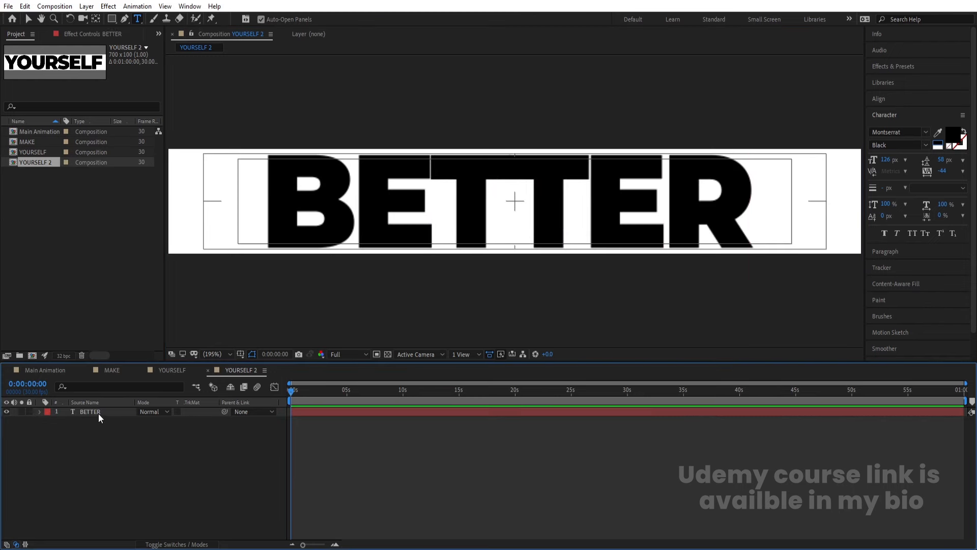
# Align the BETTER text to the composition's right edge, leaving a small gap after the R.
pyautogui.click(98, 413)
pyautogui.click(878, 98)
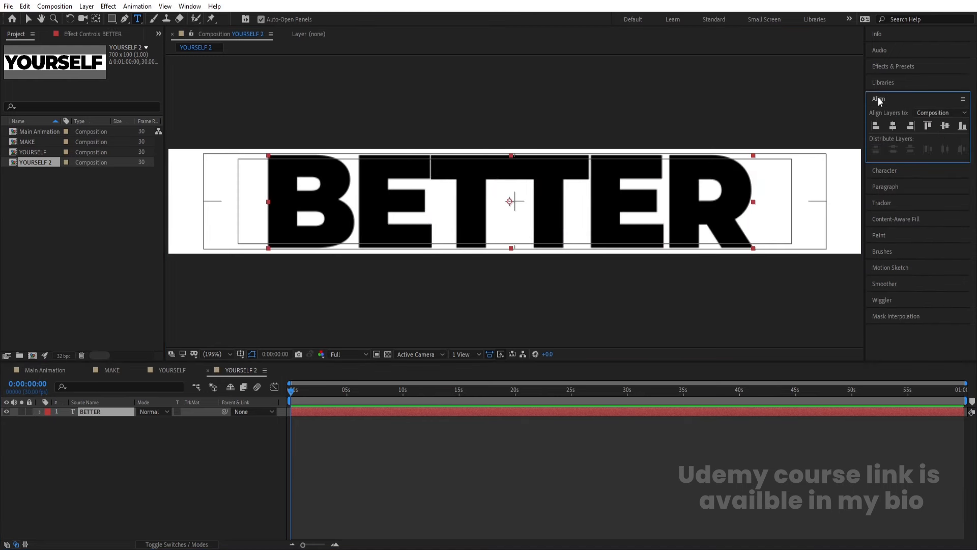
pyautogui.click(911, 126)
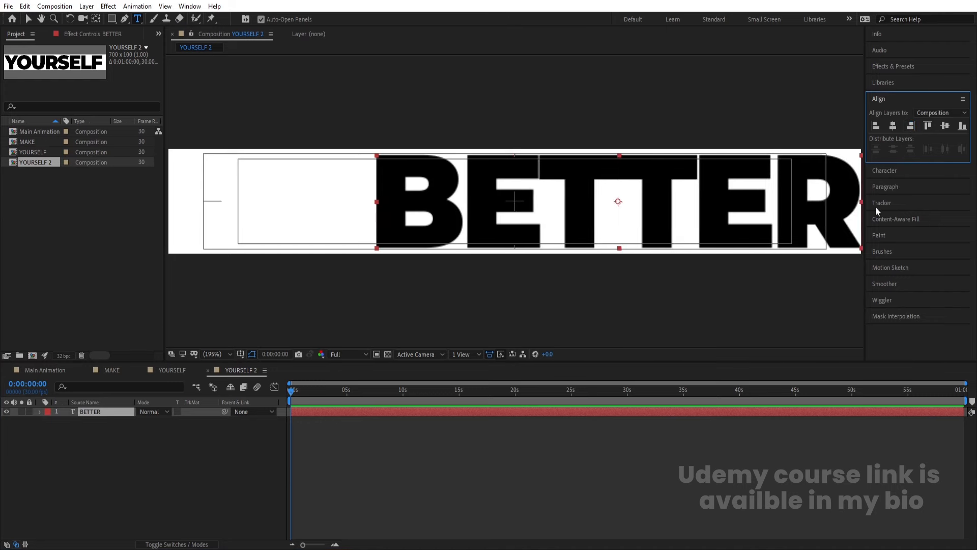
pyautogui.press('v')
pyautogui.moveTo(844, 208); pyautogui.dragTo(841, 207)
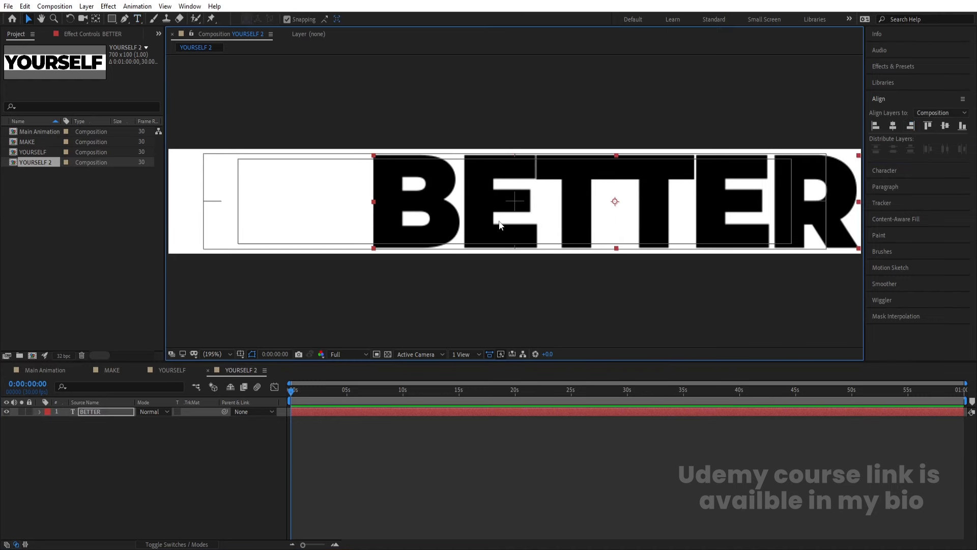
# Rename the YOURSELF 2 composition as "BETTER" in its composition settings.
pyautogui.doubleClick(509, 203)
pyautogui.click(162, 450)
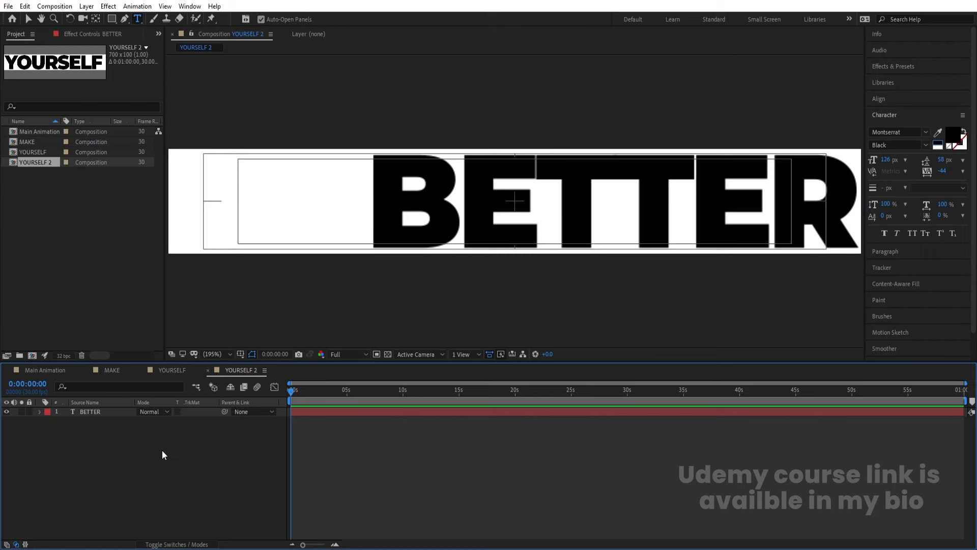
pyautogui.hotkey('ctrl', 'k')
pyautogui.write('BETTER')
pyautogui.press('Return')
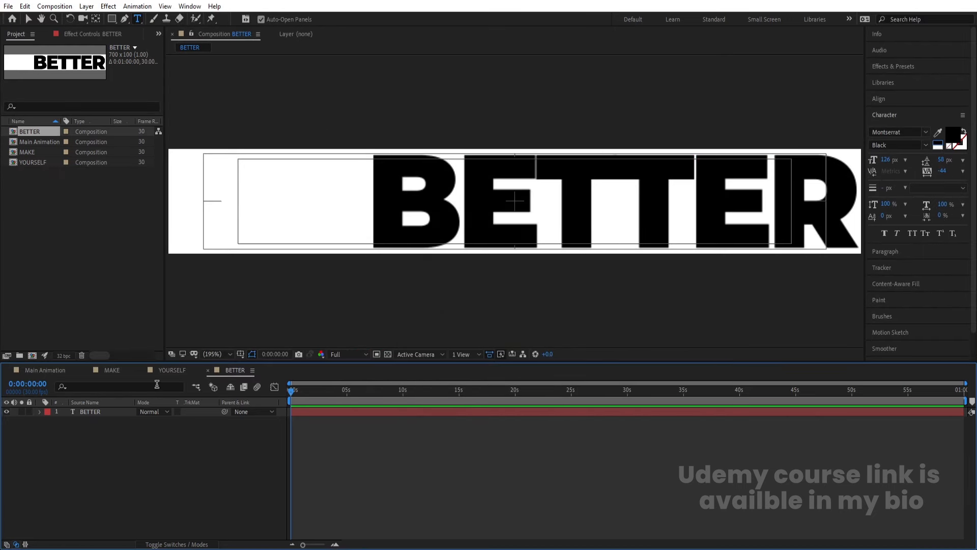
# Duplicate the BETTER composition, open the copy and change its text to "EVERYDAY".
pyautogui.click(36, 133)
pyautogui.hotkey('ctrl', 'd')
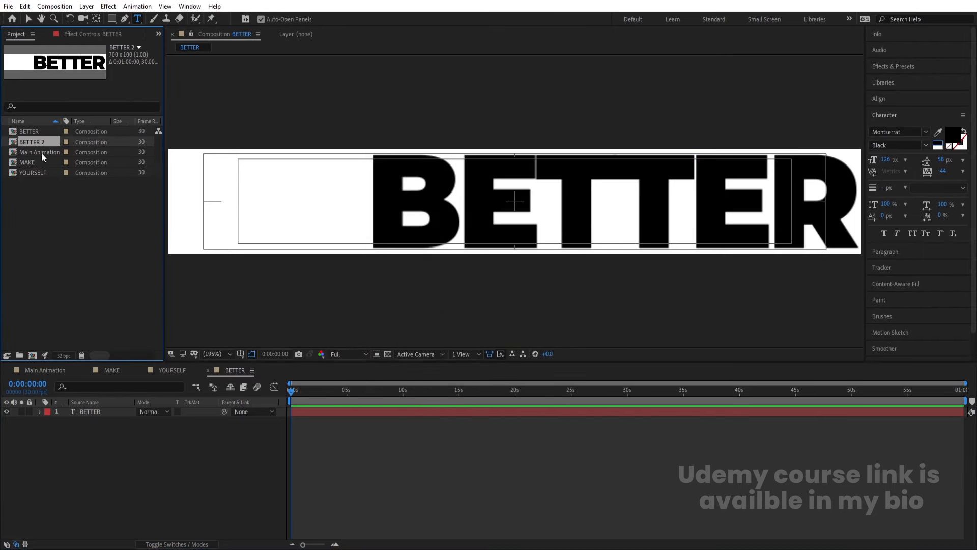
pyautogui.doubleClick(32, 142)
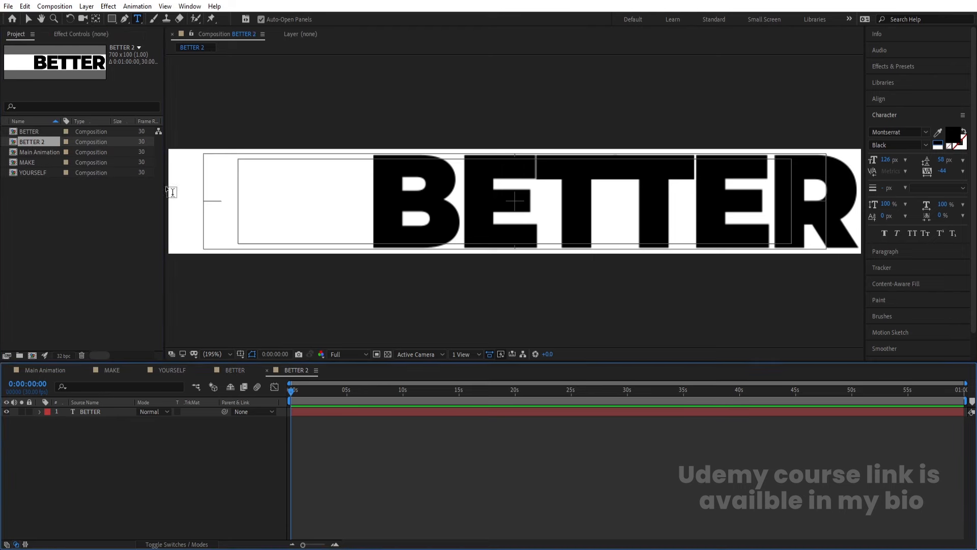
pyautogui.doubleClick(399, 236)
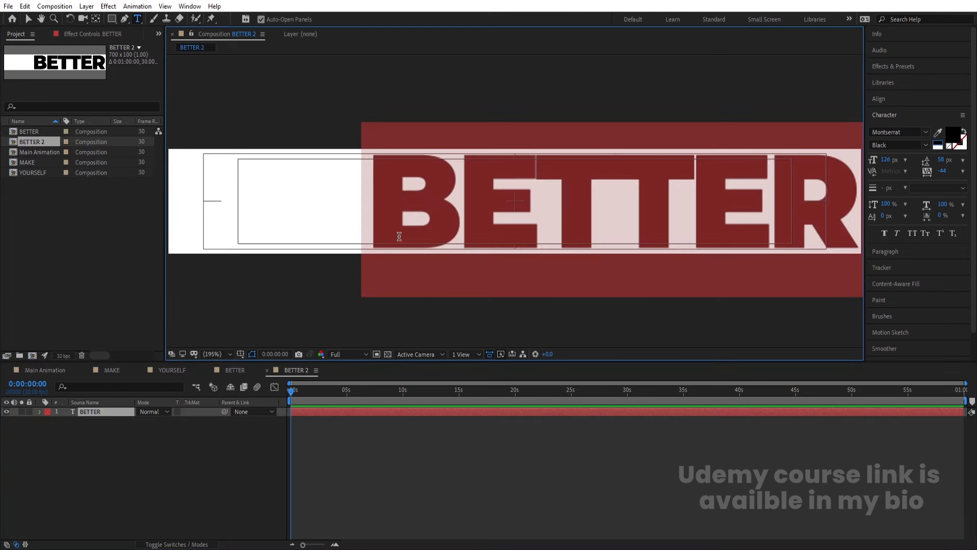
pyautogui.write('EVERYDAY')
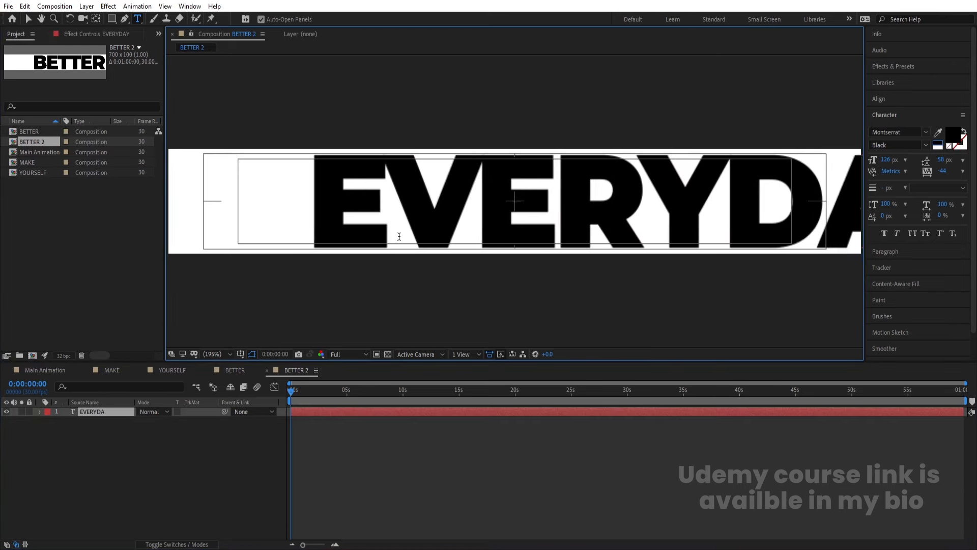
pyautogui.click(139, 435)
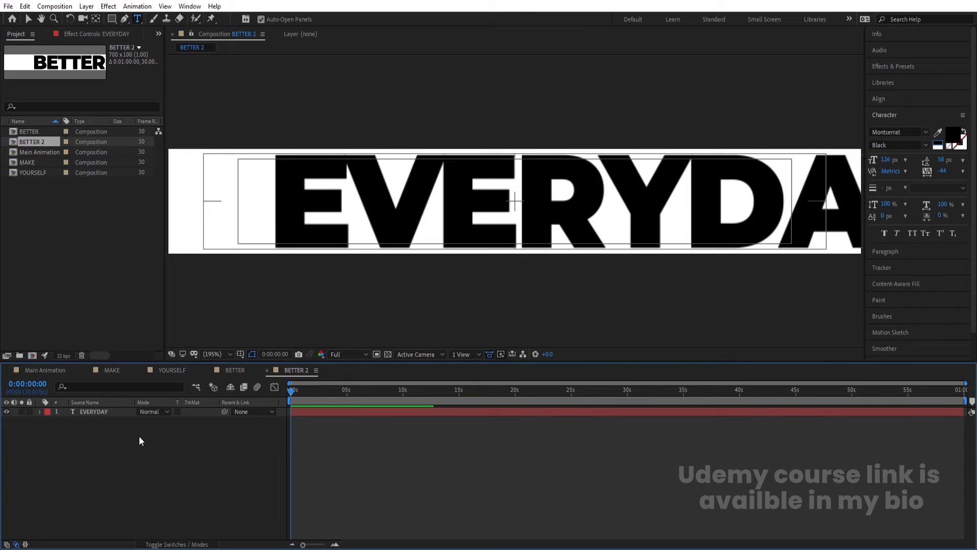
# Align the EVERYDAY text to the composition's left edge and nudge it right to leave a small gap before the first E.
pyautogui.click(87, 409)
pyautogui.click(877, 99)
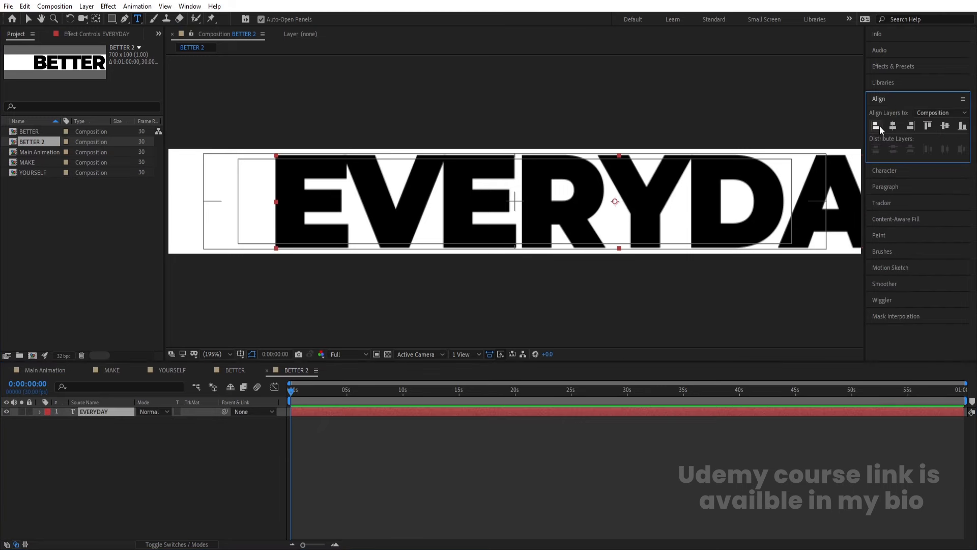
pyautogui.click(876, 126)
pyautogui.press('v')
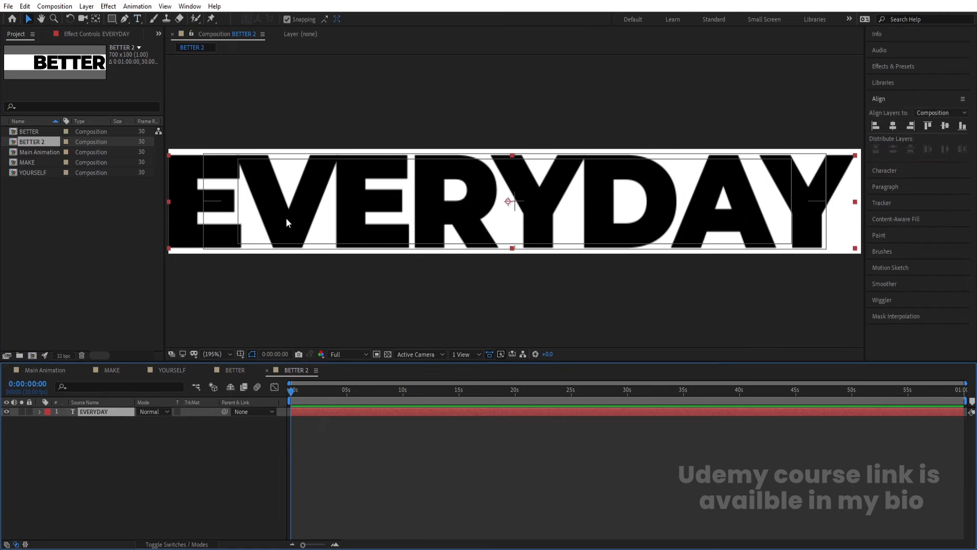
pyautogui.press('Right')
pyautogui.press('Right')
pyautogui.press('Right')
pyautogui.press('Right')
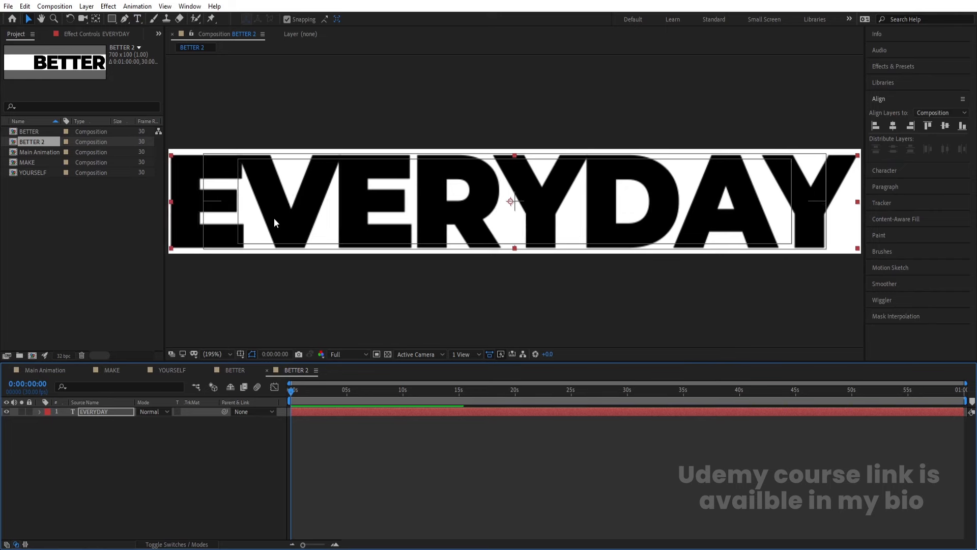
pyautogui.press('Right')
pyautogui.press('Right')
pyautogui.click(217, 459)
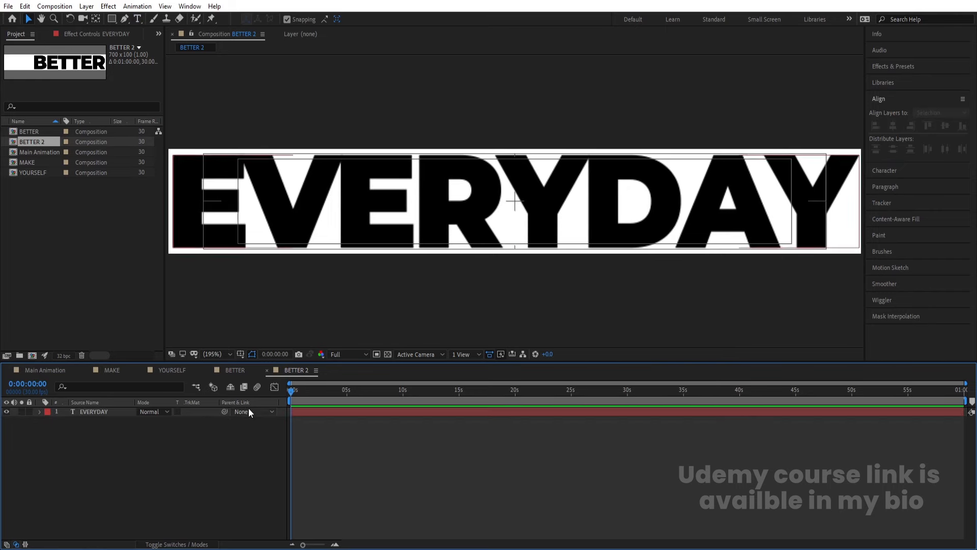
# Rename the BETTER 2 composition as "EVERYDAY" in its composition settings.
pyautogui.hotkey('ctrl', 'k')
pyautogui.press('End')
pyautogui.press('BackSpace')
pyautogui.press('BackSpace')
pyautogui.hotkey('ctrl', 'a')
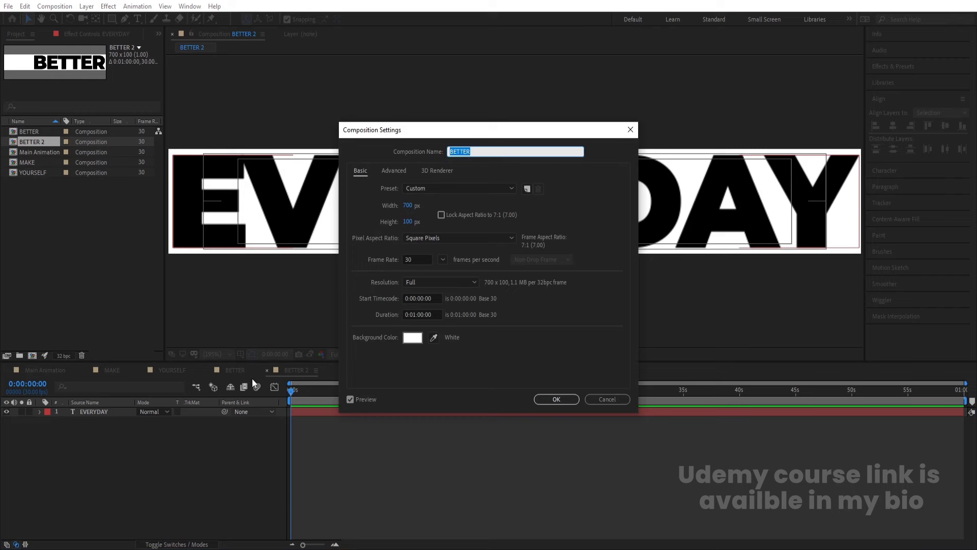
pyautogui.press('BackSpace')
pyautogui.write('EVERYDAY')
pyautogui.click(555, 400)
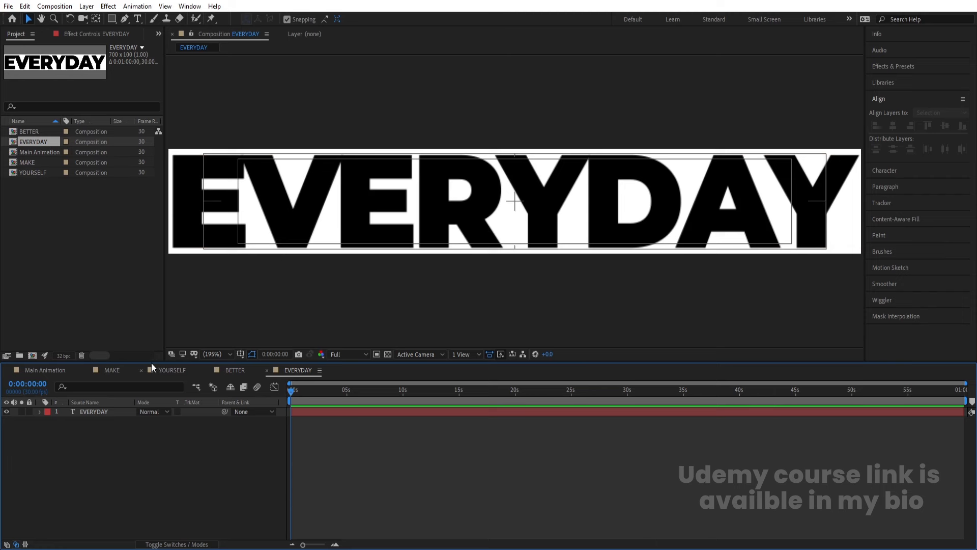
# In the MAKE composition, turn on Position keyframing for the text layer at frame 0.
pyautogui.click(112, 370)
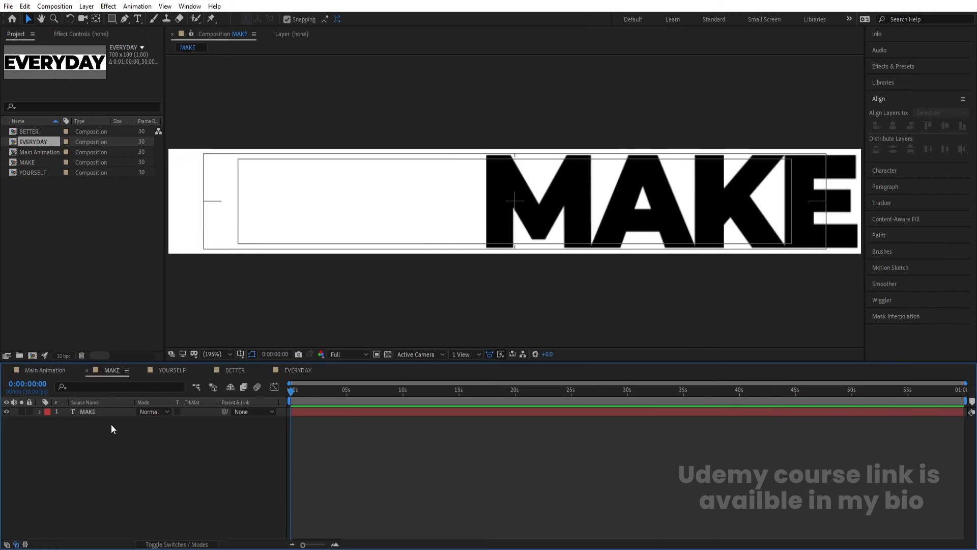
pyautogui.click(90, 411)
pyautogui.press('p')
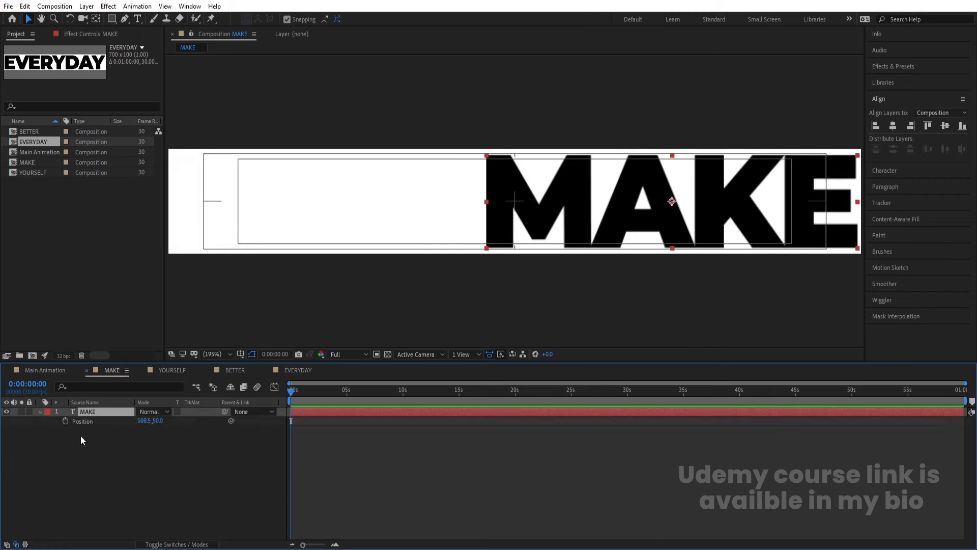
pyautogui.click(65, 420)
pyautogui.press('=')
pyautogui.press('=')
pyautogui.press('=')
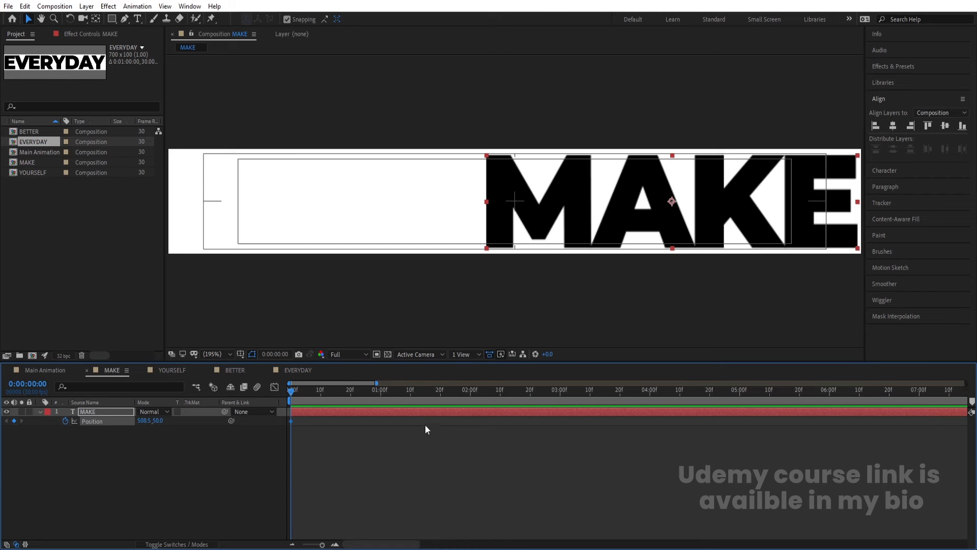
# Add a Position keyframe at 1:10 for the MAKE text's resting place and set its frame 0 Position to 891.5, 50, outside the frame.
pyautogui.moveTo(418, 395); pyautogui.dragTo(410, 394)
pyautogui.click(14, 421)
pyautogui.press('Home')
pyautogui.moveTo(145, 421); pyautogui.dragTo(325, 406)
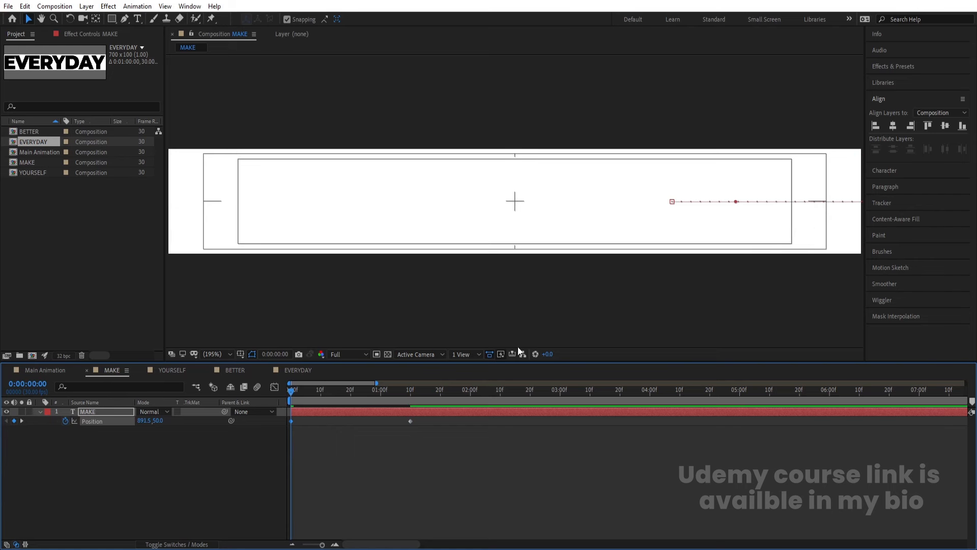
# Easy-ease both MAKE Position keyframes, shape their speed graph into a steep central peak, and preview the slide-in.
pyautogui.moveTo(470, 489); pyautogui.dragTo(313, 408)
pyautogui.click(276, 391)
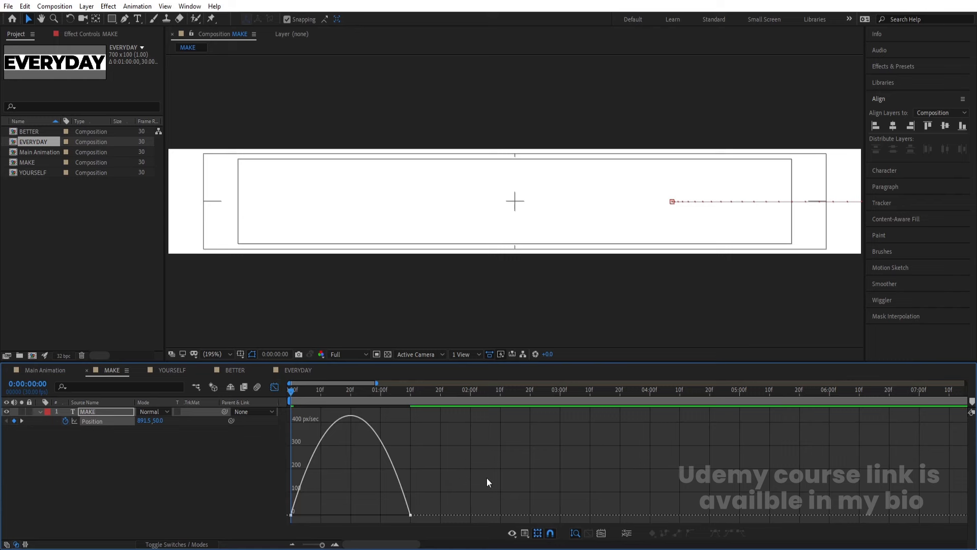
pyautogui.moveTo(288, 407); pyautogui.dragTo(468, 521)
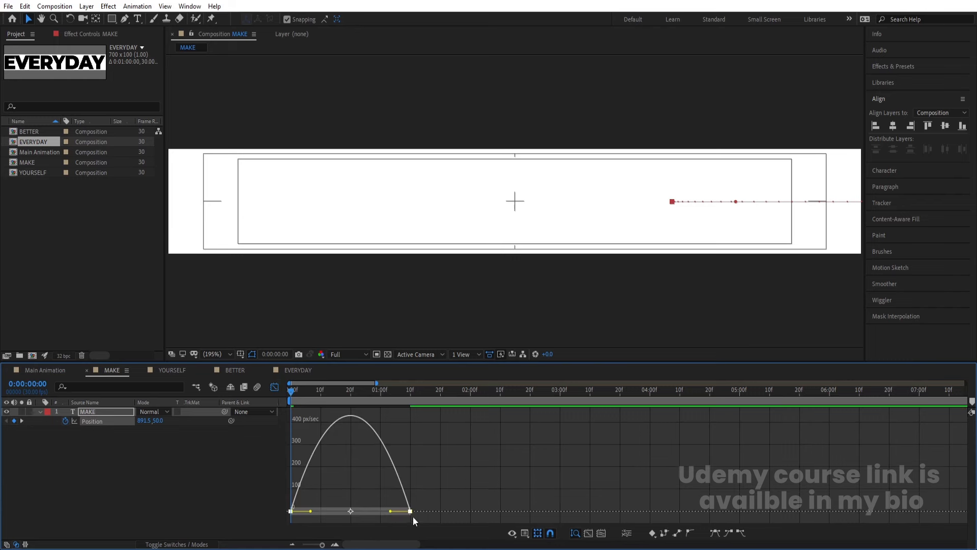
pyautogui.moveTo(390, 511); pyautogui.dragTo(339, 513)
pyautogui.press('space')
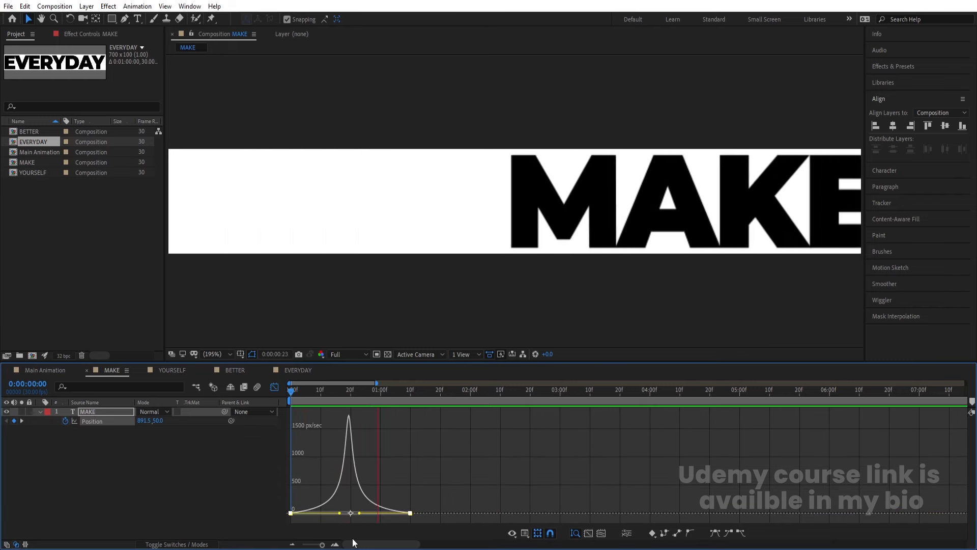
# Reshape the MAKE Position speed graph into an early peak with a long, gradual slowdown, and preview the slide-in.
pyautogui.press('space')
pyautogui.click(273, 387)
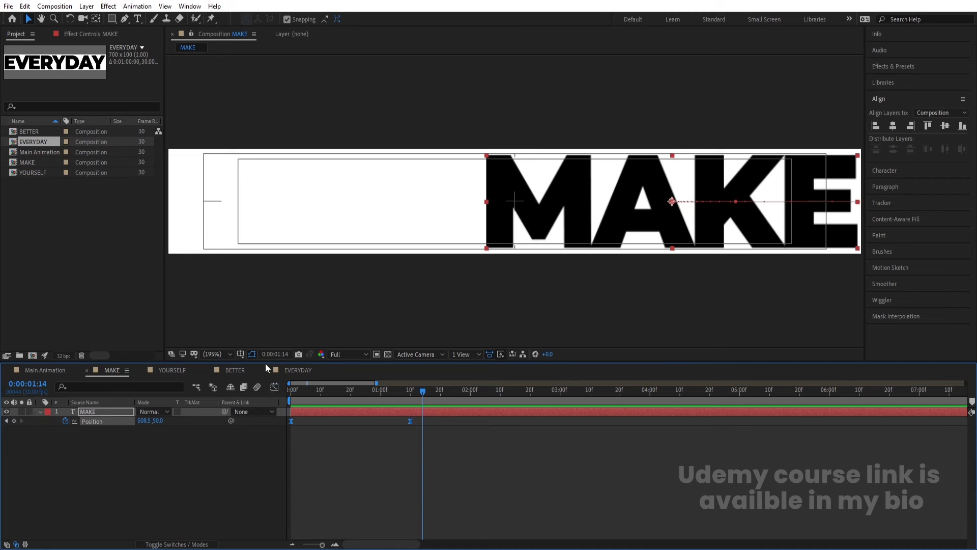
pyautogui.click(275, 388)
pyautogui.moveTo(477, 407); pyautogui.dragTo(338, 511)
pyautogui.moveTo(311, 515); pyautogui.dragTo(297, 515)
pyautogui.press('space')
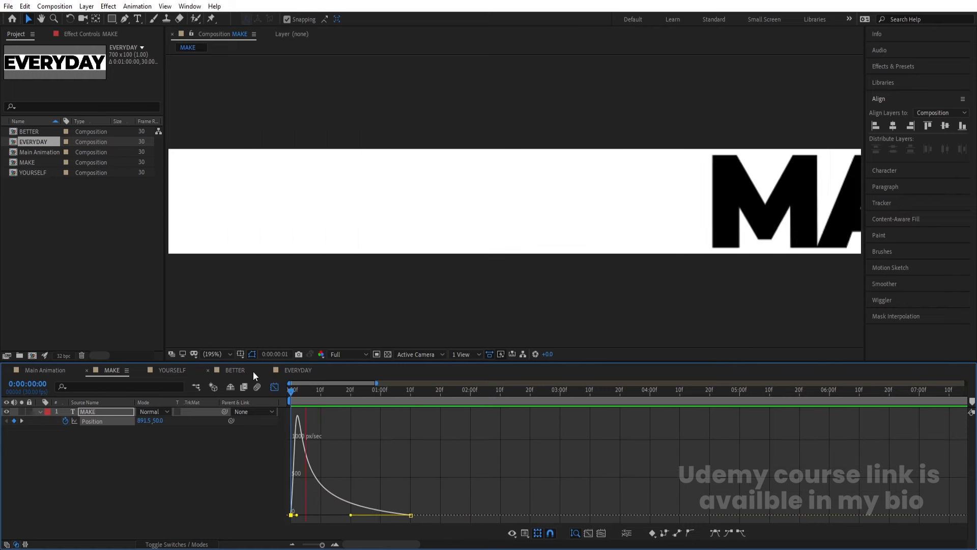
pyautogui.click(269, 388)
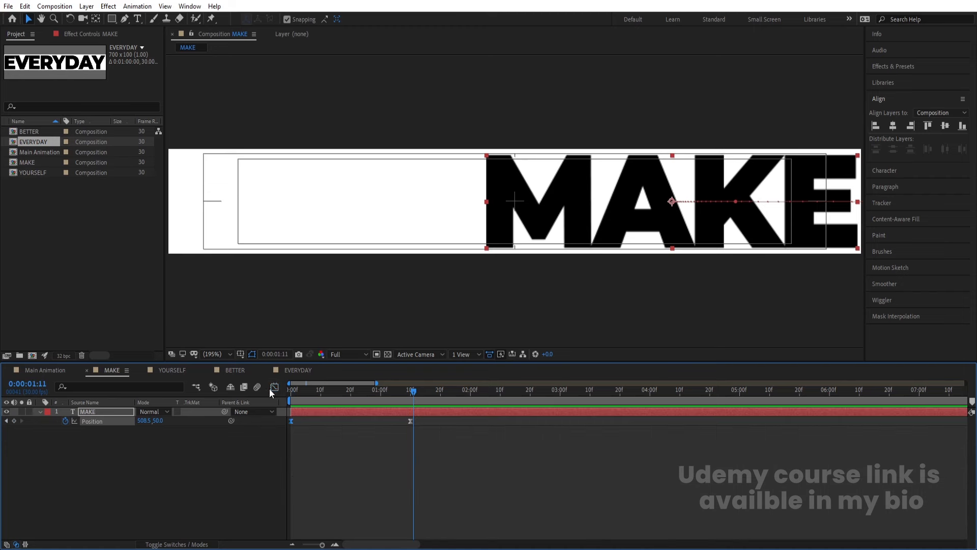
# Turn on motion blur for the MAKE text layer and for its composition.
pyautogui.click(238, 438)
pyautogui.press('F4')
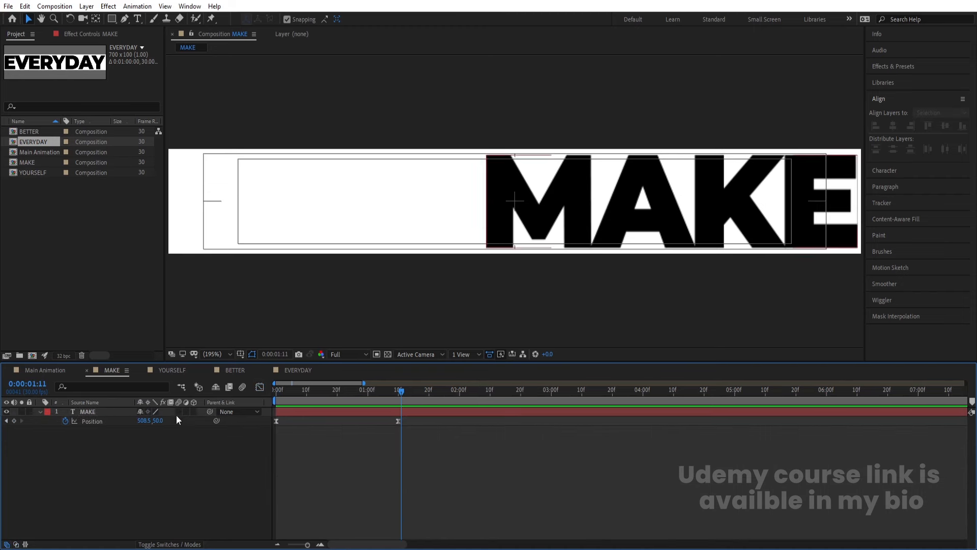
pyautogui.click(177, 412)
pyautogui.press('Num_Lock')
pyautogui.press('-')
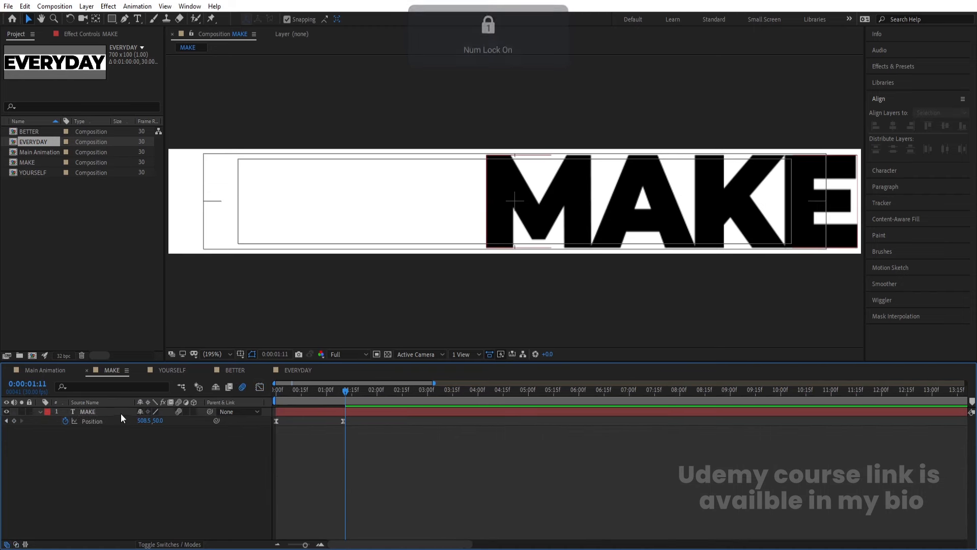
# Copy the MAKE text's Position keyframes onto the BETTER text layer at frame 0 of the BETTER composition and reveal them.
pyautogui.click(106, 423)
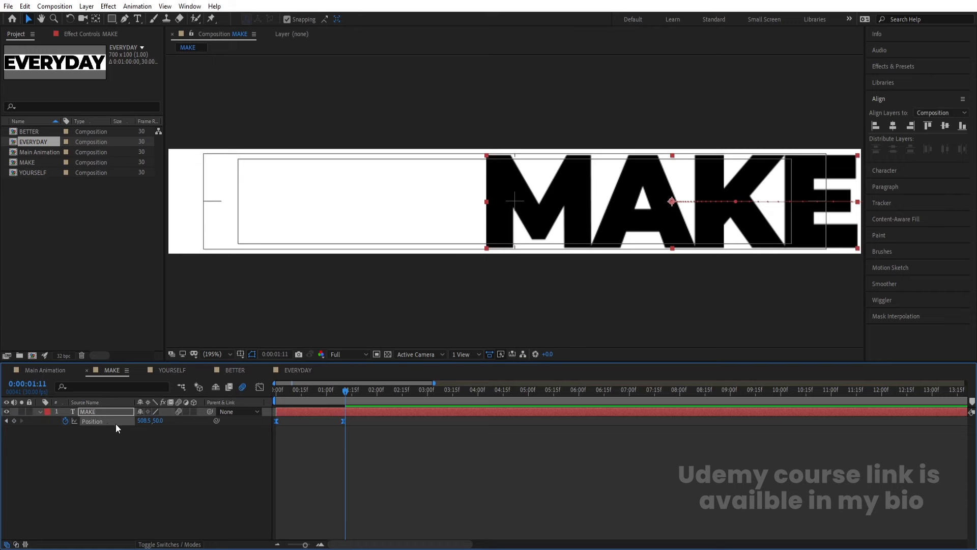
pyautogui.moveTo(282, 393); pyautogui.dragTo(183, 389)
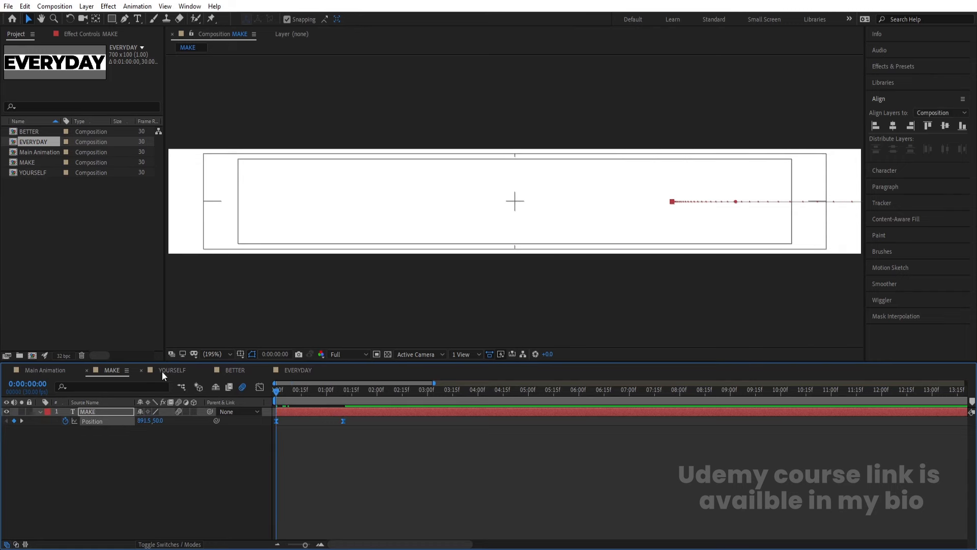
pyautogui.click(238, 370)
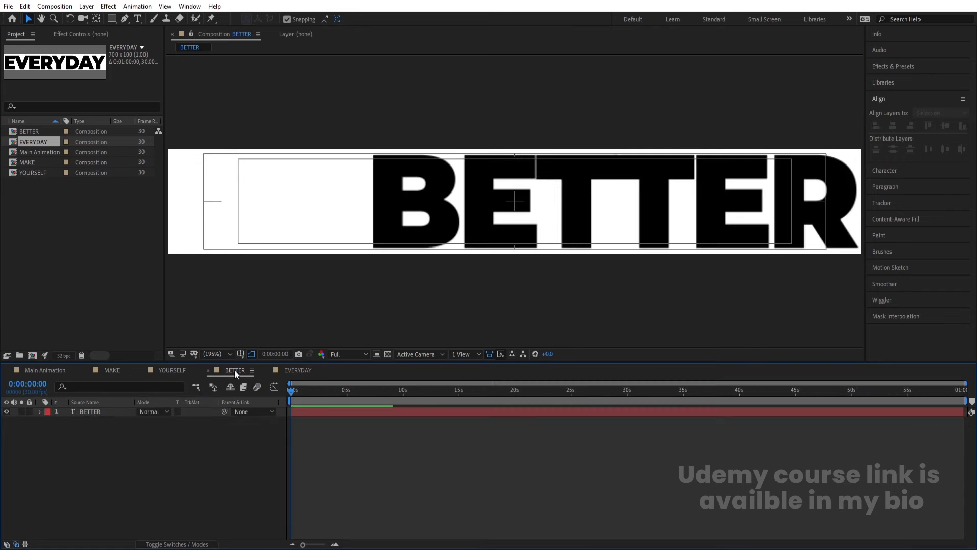
pyautogui.click(108, 411)
pyautogui.hotkey('ctrl', 'v')
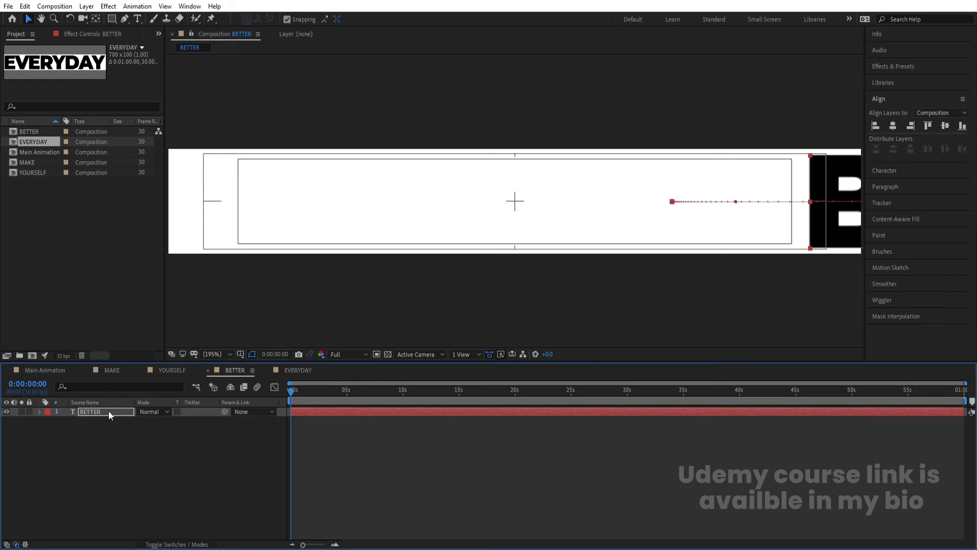
pyautogui.press('u')
pyautogui.click(129, 450)
pyautogui.press('=')
pyautogui.press('=')
pyautogui.press('=')
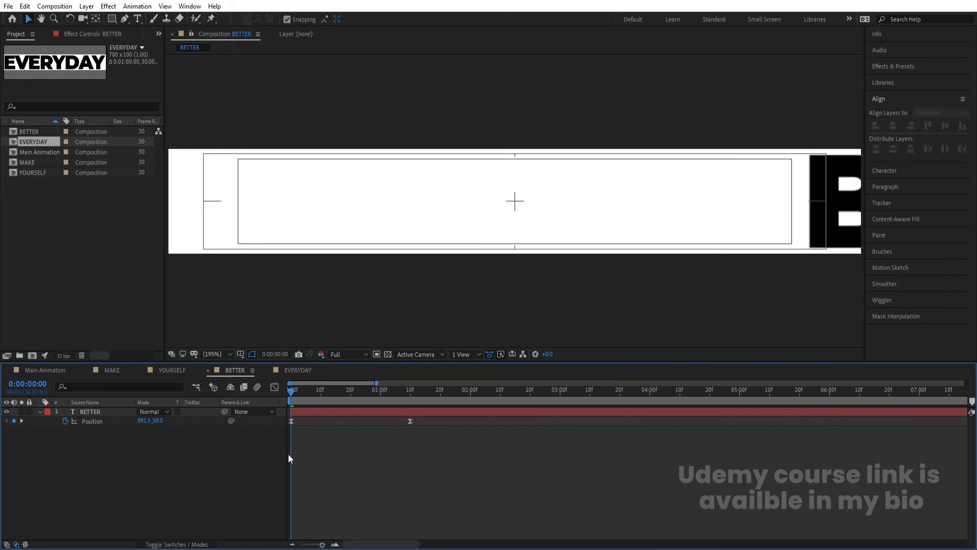
# Set the BETTER text's Position to 952.5, 50 at frame 0 and 448.5, 50 at 1:10, and preview the slide-in.
pyautogui.moveTo(143, 421); pyautogui.dragTo(171, 422)
pyautogui.click(418, 470)
pyautogui.press('k')
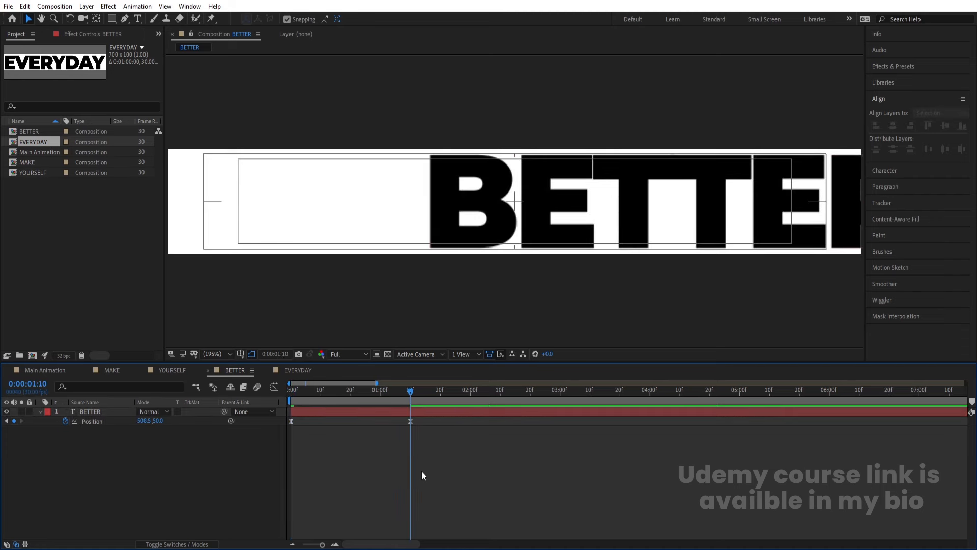
pyautogui.moveTo(146, 421); pyautogui.dragTo(111, 421)
pyautogui.click(299, 449)
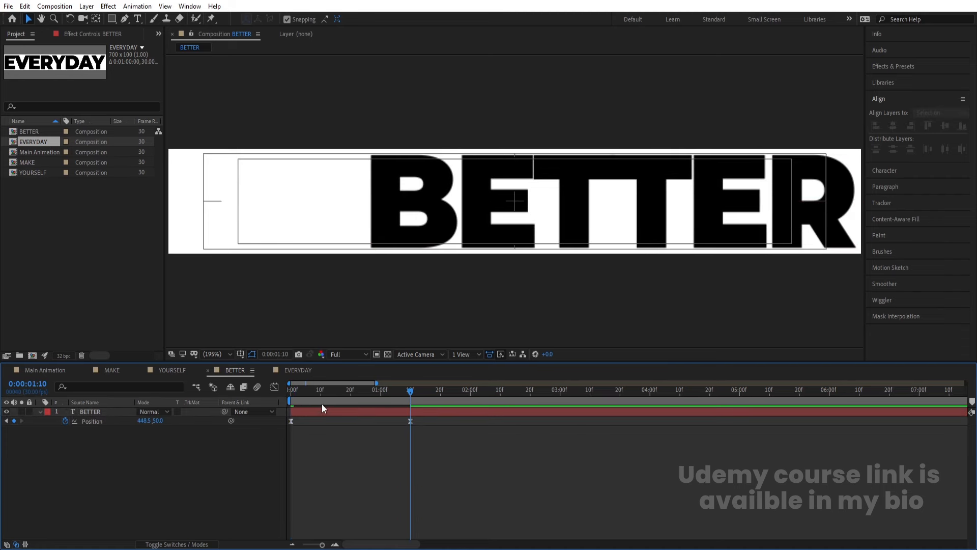
pyautogui.moveTo(313, 393); pyautogui.dragTo(258, 374)
pyautogui.press('space')
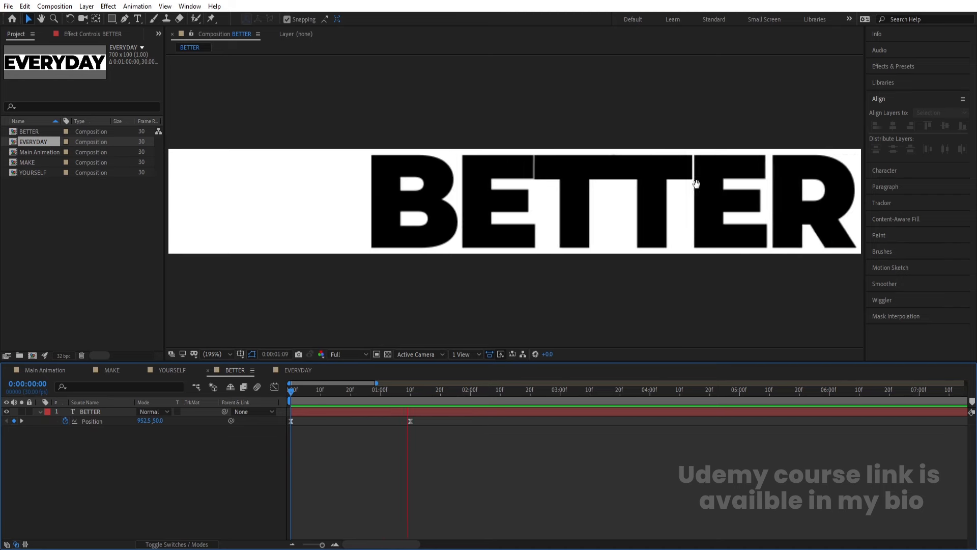
pyautogui.press('k')
pyautogui.moveTo(305, 388); pyautogui.dragTo(187, 377)
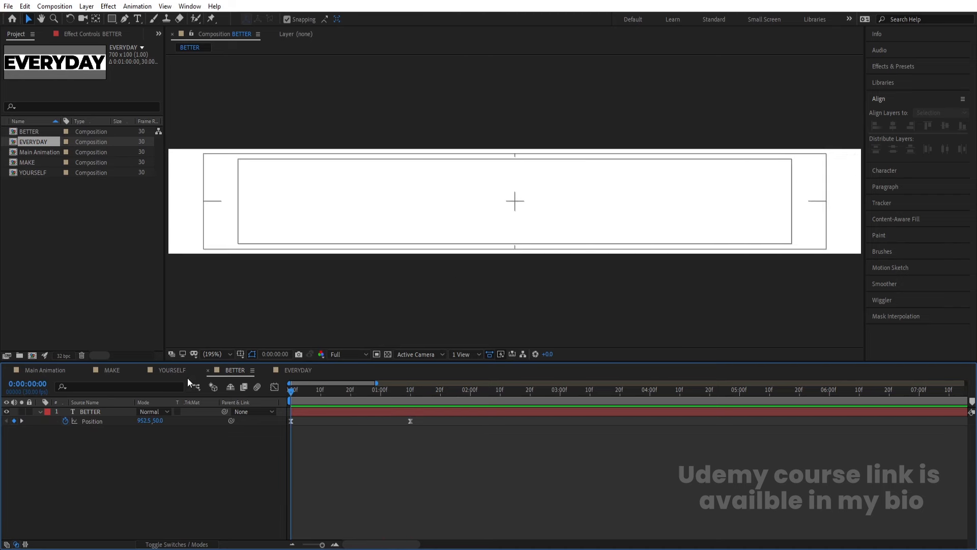
# In the YOURSELF composition, keyframe the text's Position at frame 0 and 1:10, and move its frame 0 position outside the frame to -334.4, 50.
pyautogui.click(182, 371)
pyautogui.click(105, 411)
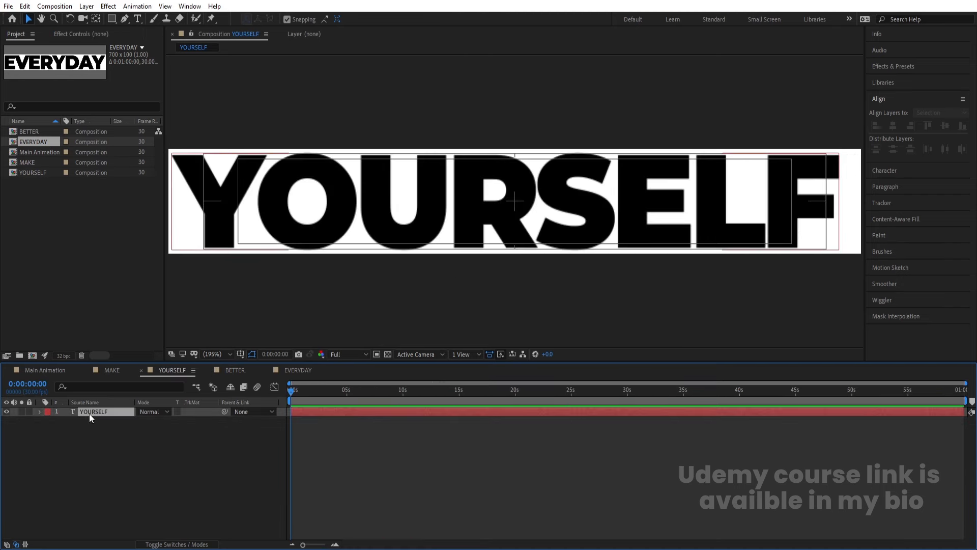
pyautogui.press('p')
pyautogui.click(66, 422)
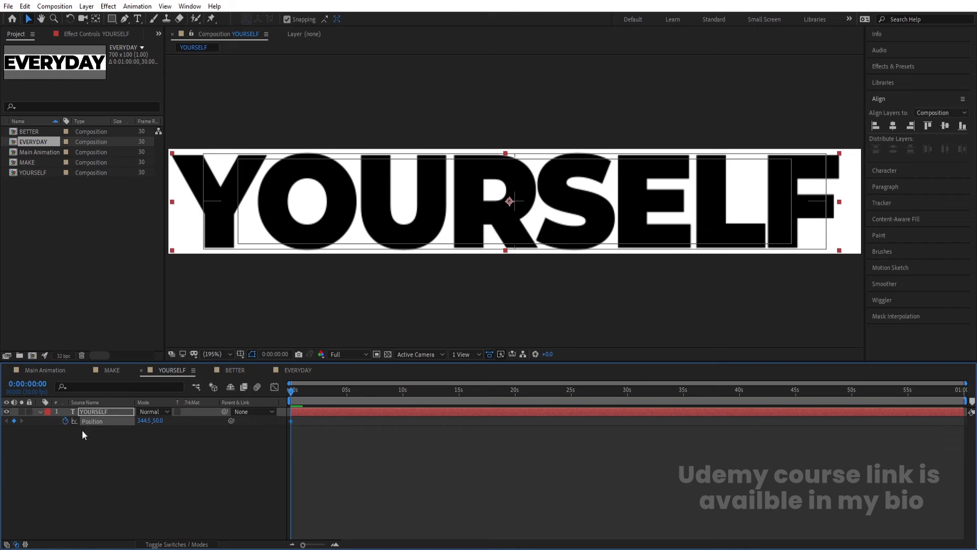
pyautogui.scroll(5, 312, 420)
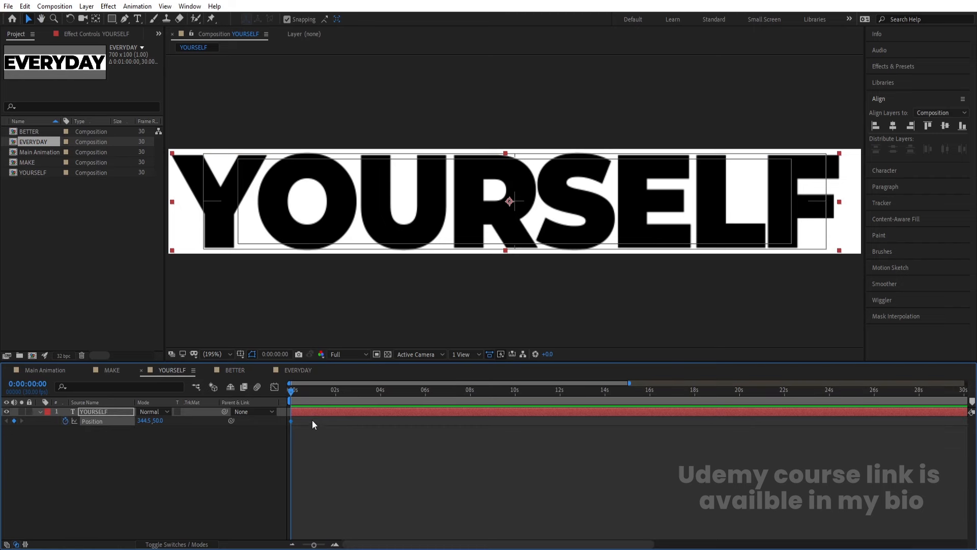
pyautogui.click(410, 391)
pyautogui.click(13, 421)
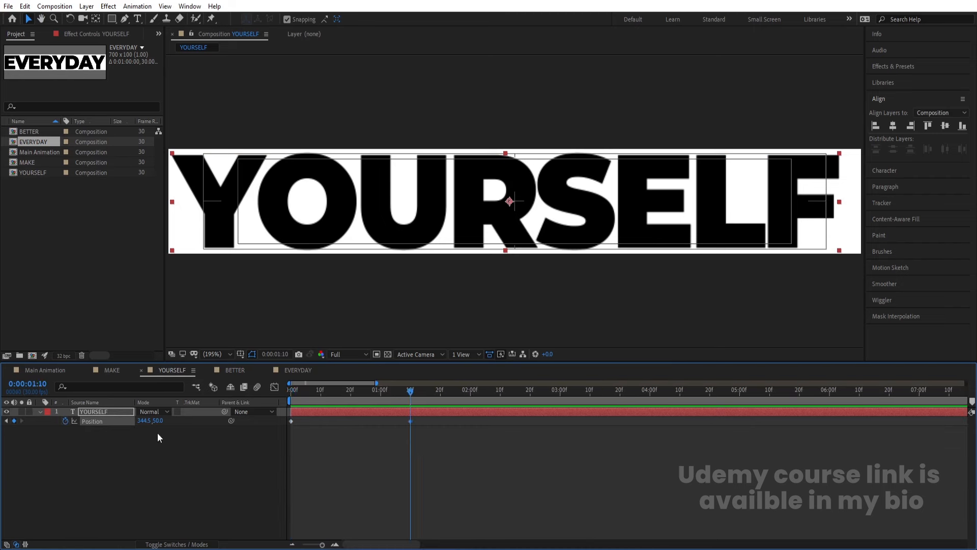
pyautogui.press('Home')
pyautogui.moveTo(792, 200); pyautogui.dragTo(120, 199)
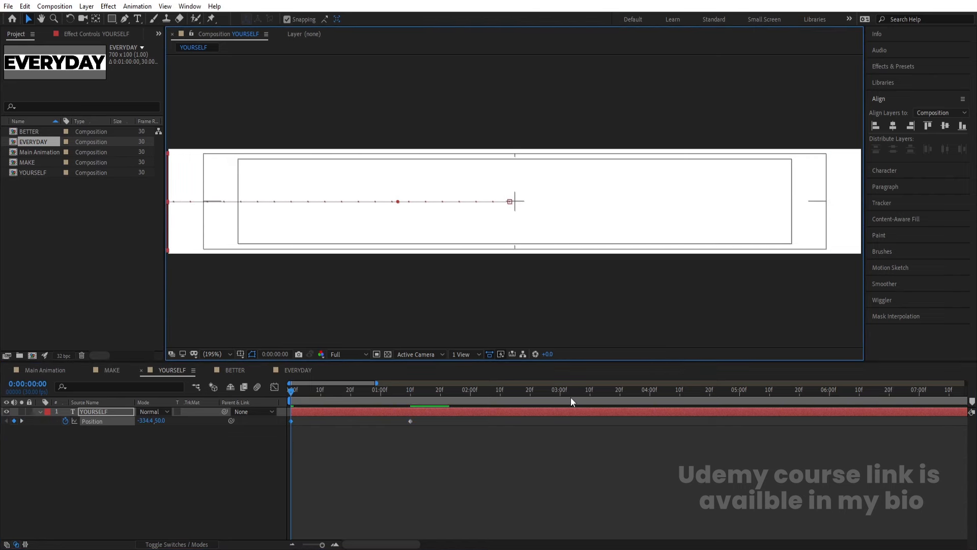
# Easy-ease both YOURSELF Position keyframes, shape their speed graph to peak early, and preview the slide-in.
pyautogui.moveTo(575, 466); pyautogui.dragTo(273, 353)
pyautogui.press('F9')
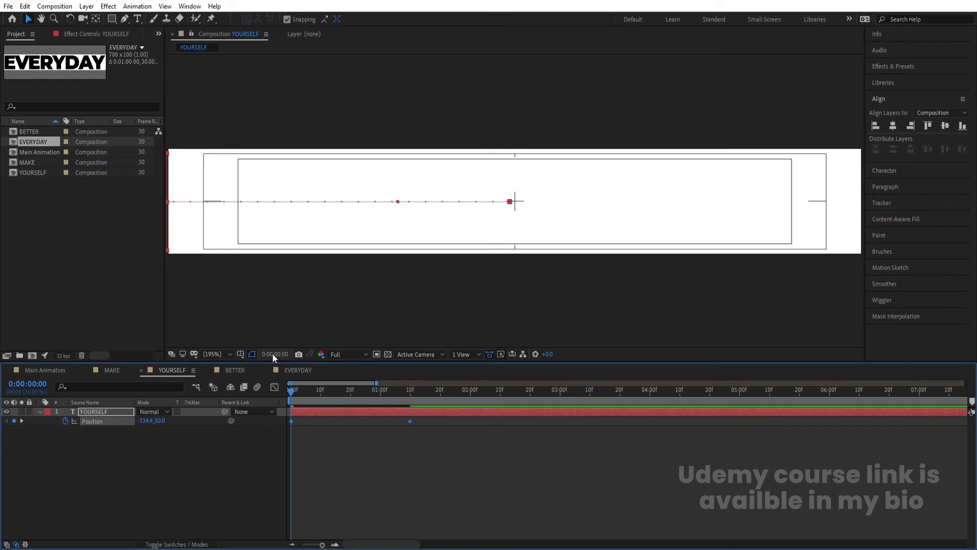
pyautogui.click(274, 386)
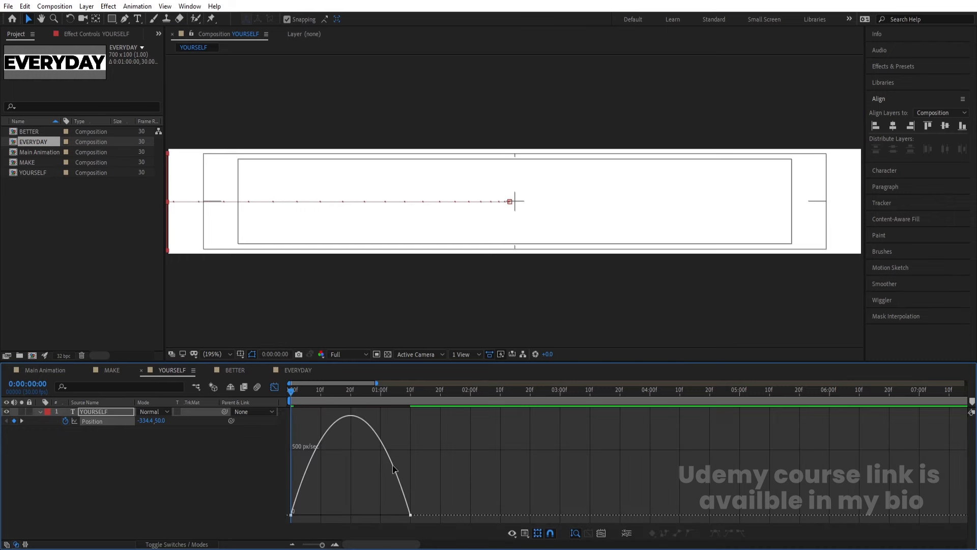
pyautogui.moveTo(468, 437); pyautogui.dragTo(299, 513)
pyautogui.click(275, 387)
pyautogui.press('space')
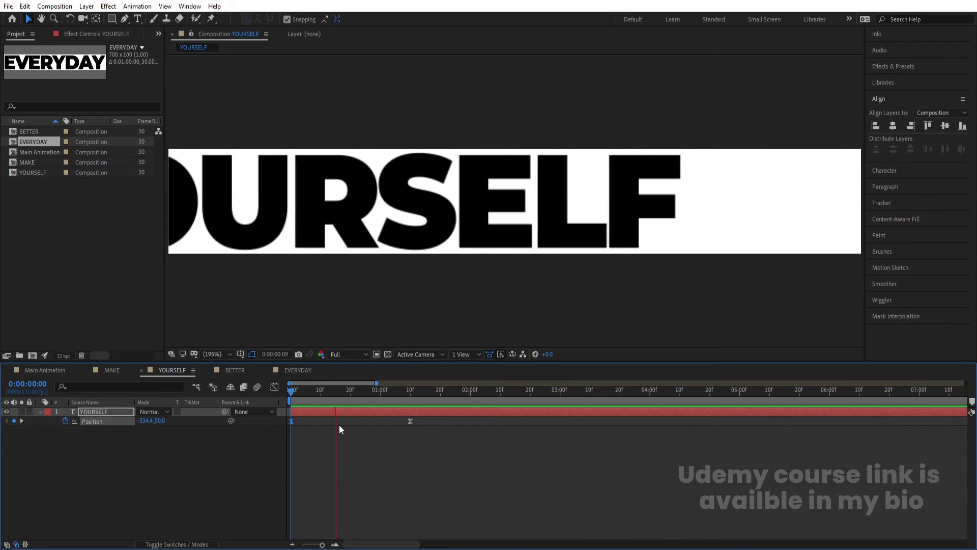
pyautogui.press('space')
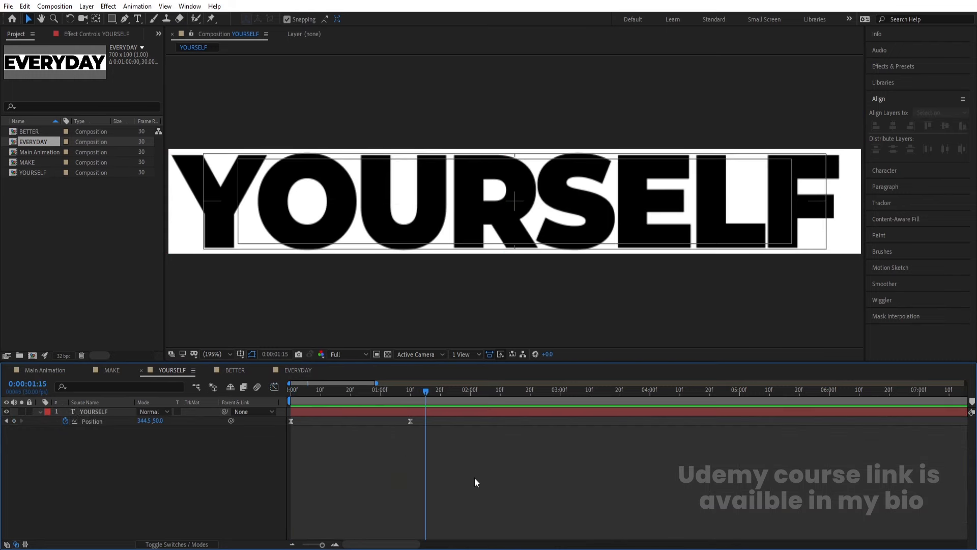
# Copy the YOURSELF text's Position keyframes onto the EVERYDAY text layer at frame 0 of the EVERYDAY composition and reveal them.
pyautogui.moveTo(474, 477); pyautogui.dragTo(220, 369)
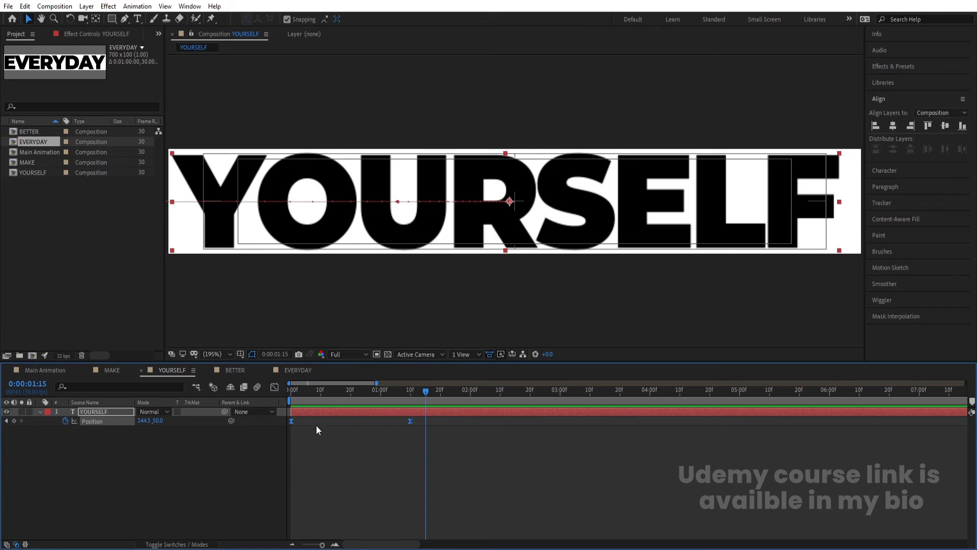
pyautogui.click(295, 371)
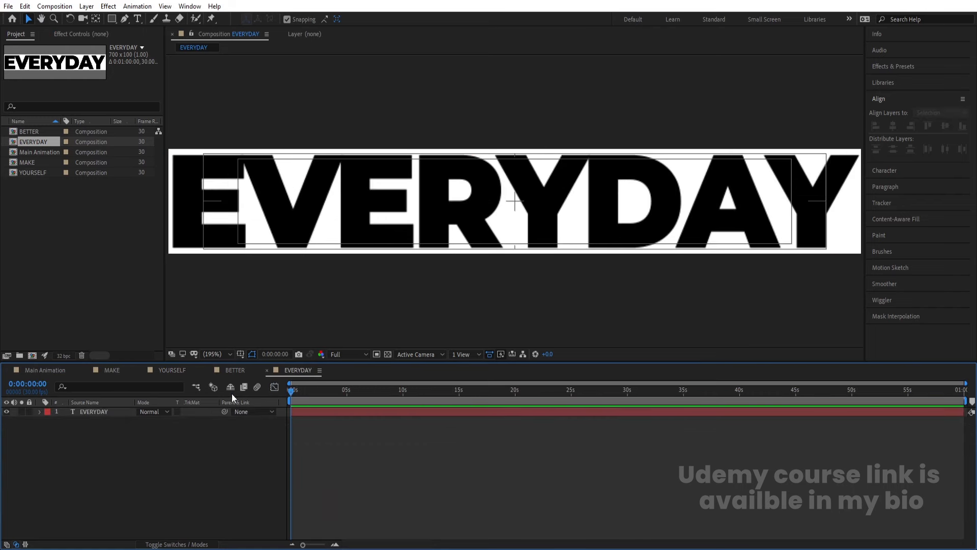
pyautogui.click(92, 412)
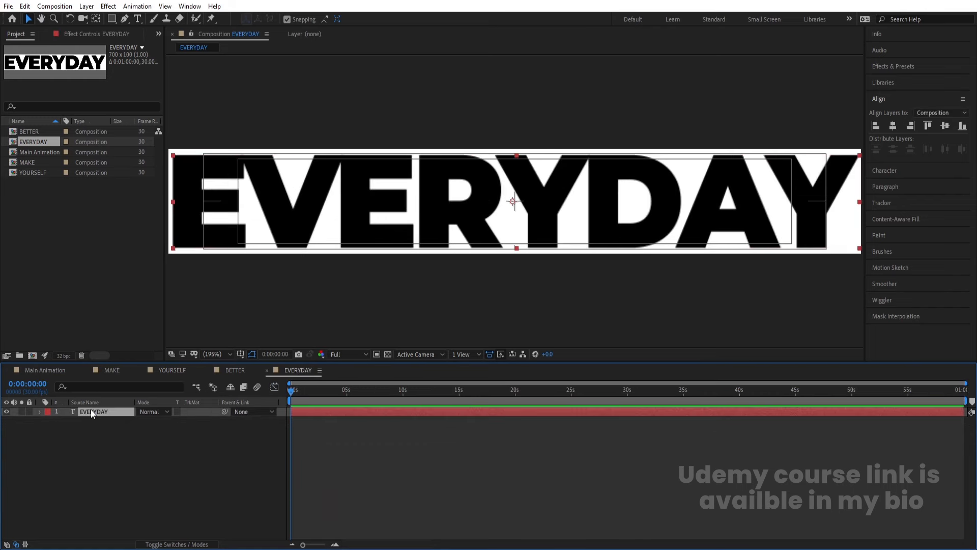
pyautogui.hotkey('ctrl', 'v')
pyautogui.press('u')
pyautogui.click(139, 459)
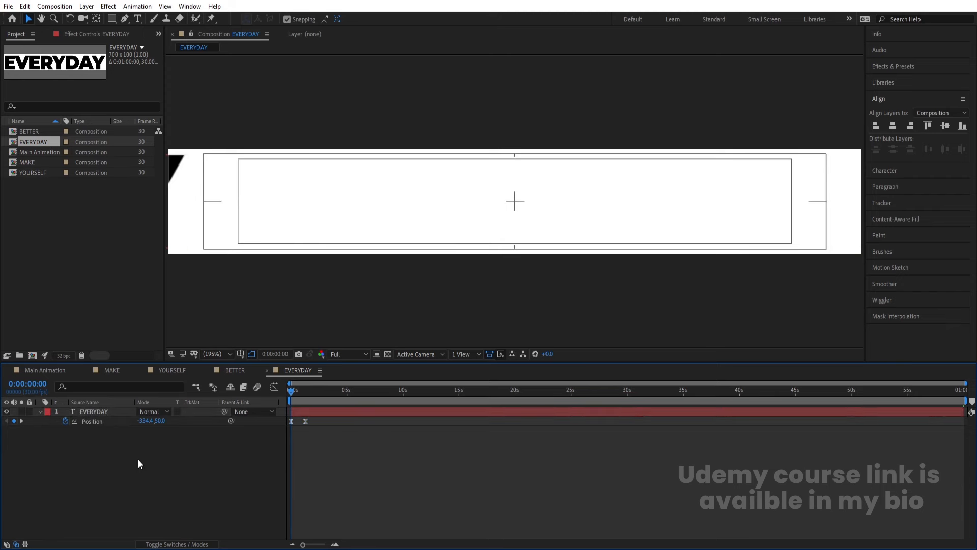
pyautogui.press('=')
pyautogui.press('=')
# Set the EVERYDAY text's Position to -353.4, 50 at frame 0 and 346.5, 50 at 1:10, and preview the slide-in.
pyautogui.click(95, 411)
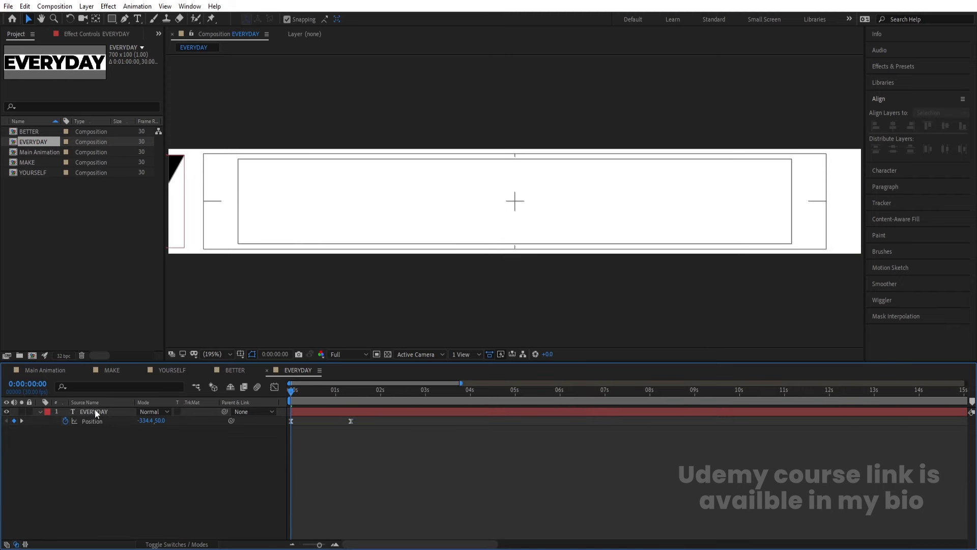
pyautogui.moveTo(147, 419); pyautogui.dragTo(136, 420)
pyautogui.click(143, 428)
pyautogui.press('k')
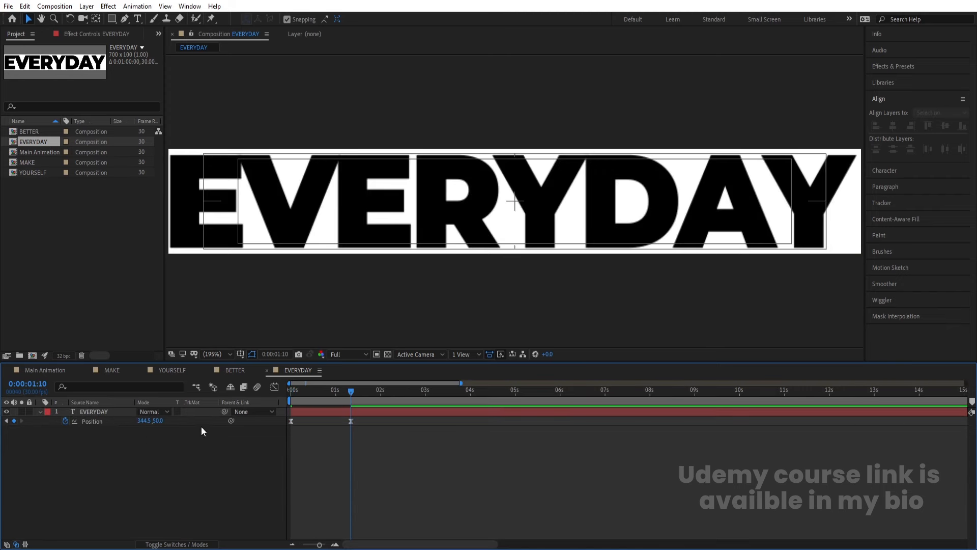
pyautogui.moveTo(146, 420); pyautogui.dragTo(143, 418)
pyautogui.click(166, 470)
pyautogui.moveTo(295, 391); pyautogui.dragTo(252, 389)
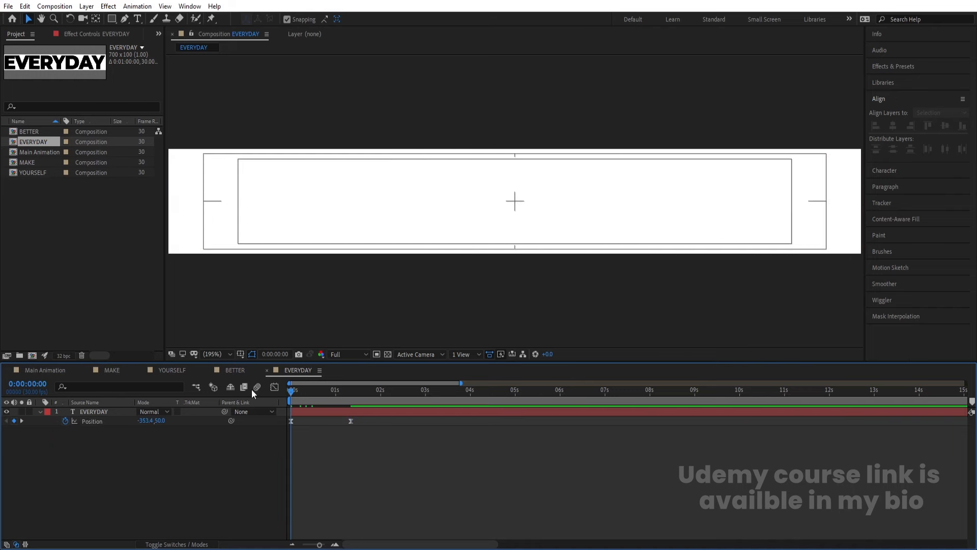
pyautogui.press('space')
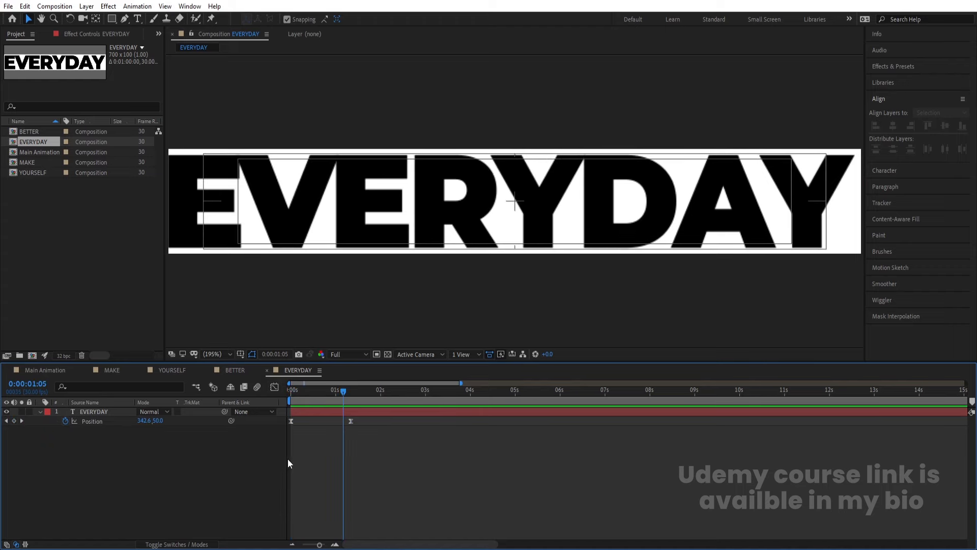
pyautogui.press('space')
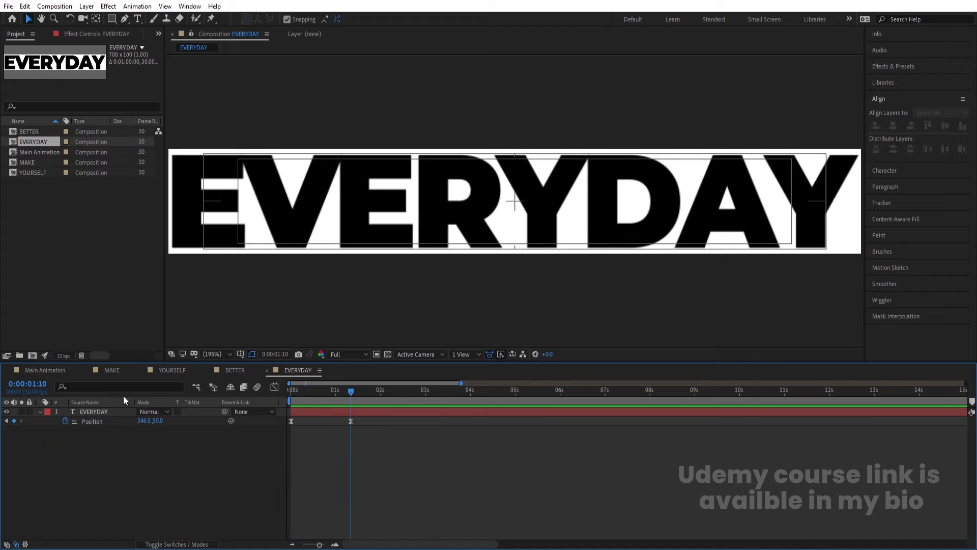
# Add the MAKE composition as a layer in the Main Animation composition.
pyautogui.click(42, 369)
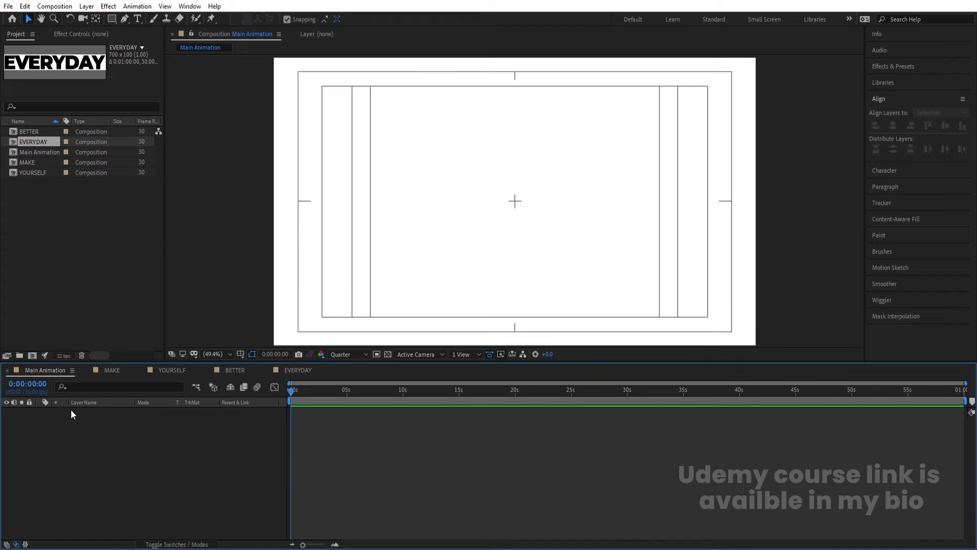
pyautogui.click(32, 162)
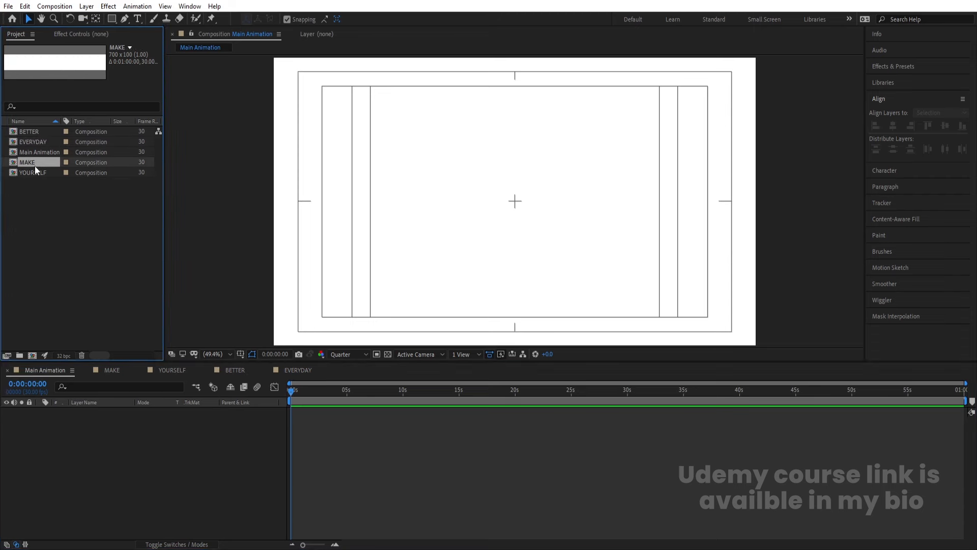
pyautogui.moveTo(34, 161); pyautogui.dragTo(108, 432)
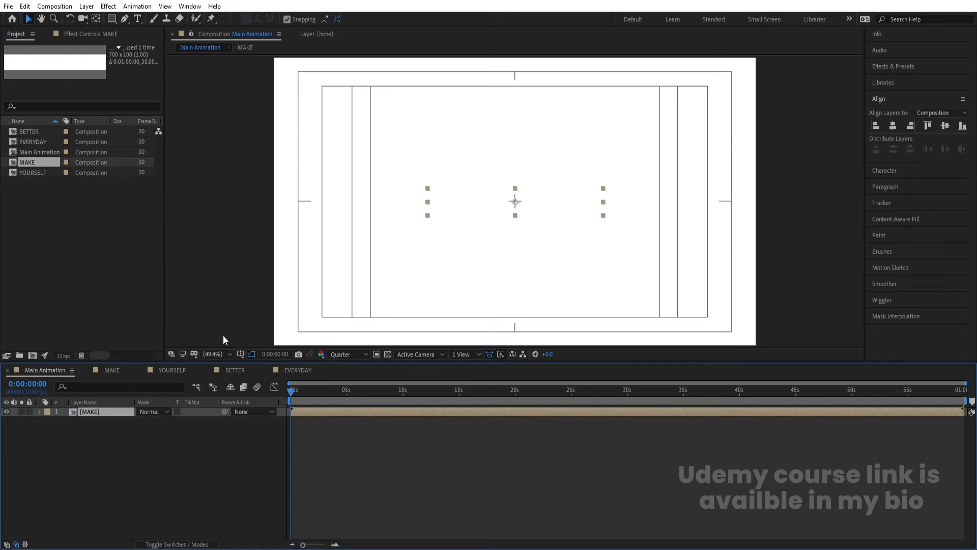
# Preview the MAKE slide-in within the Main Animation composition.
pyautogui.press('space')
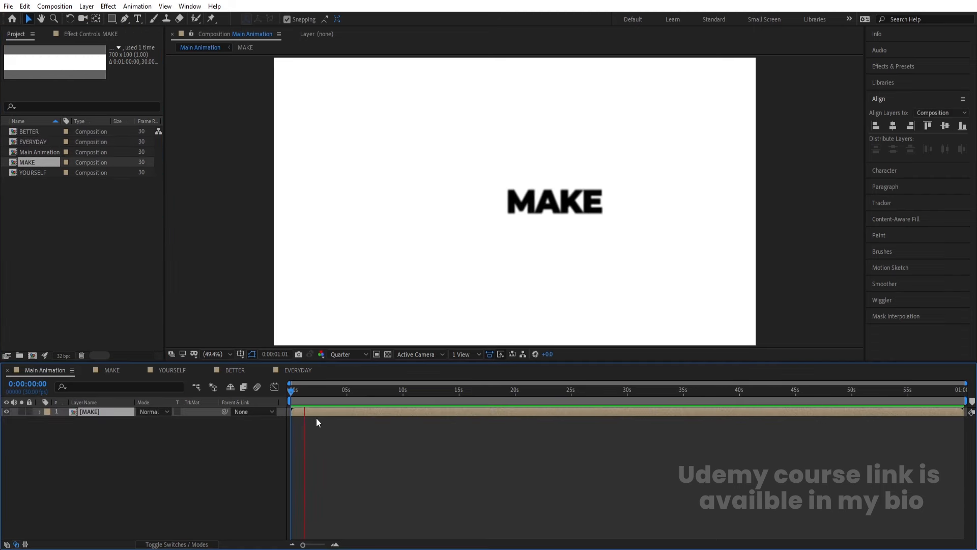
pyautogui.press('space')
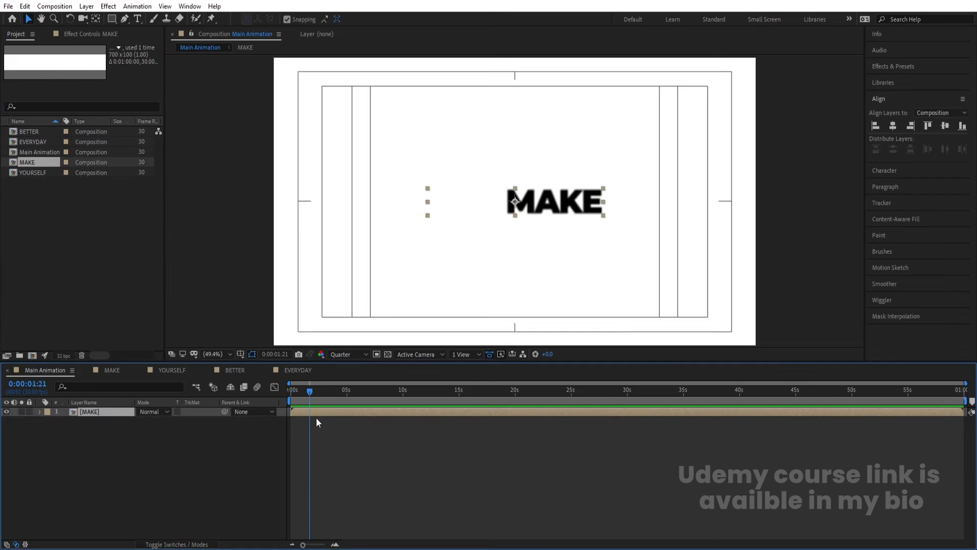
pyautogui.click(132, 446)
# Create a red 700 x 100 px solid in the MAKE composition and place it beneath the MAKE text layer.
pyautogui.click(113, 370)
pyautogui.click(127, 441)
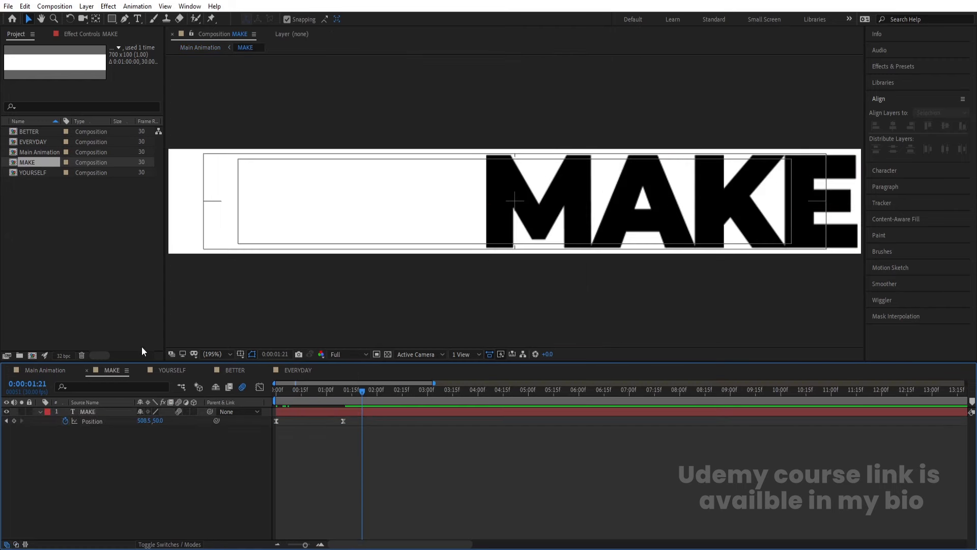
pyautogui.hotkey('ctrl', 'y')
pyautogui.click(484, 338)
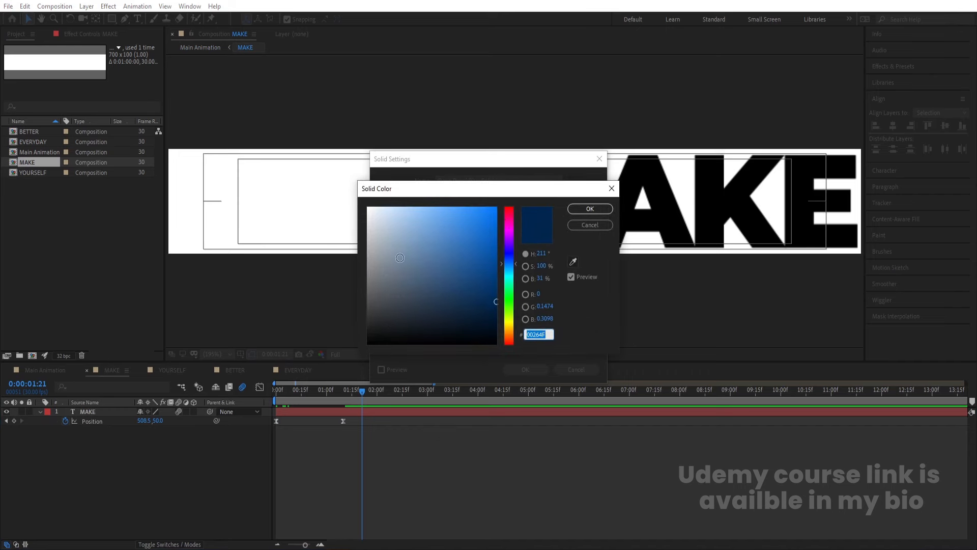
pyautogui.click(509, 208)
pyautogui.moveTo(469, 241); pyautogui.dragTo(563, 145)
pyautogui.press('Return')
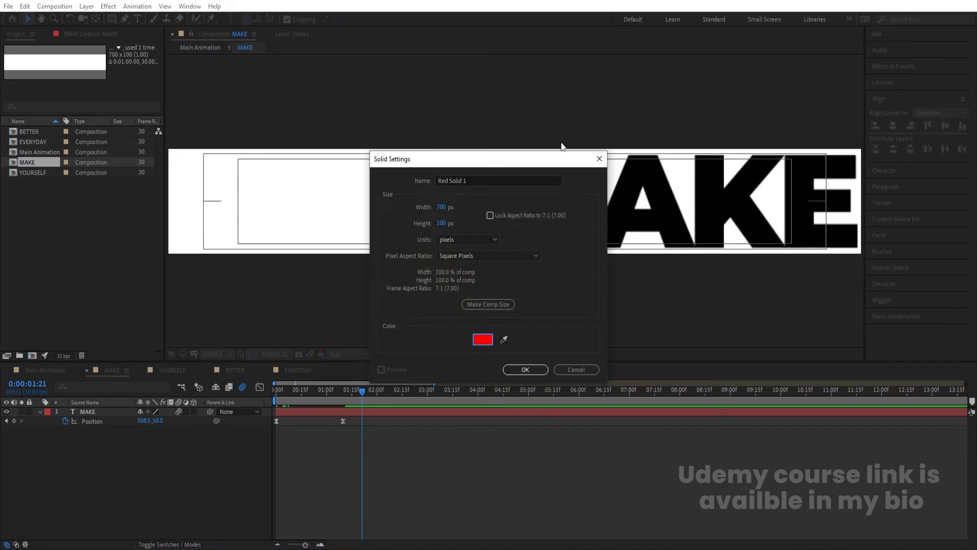
pyautogui.press('Return')
pyautogui.moveTo(115, 408); pyautogui.dragTo(116, 443)
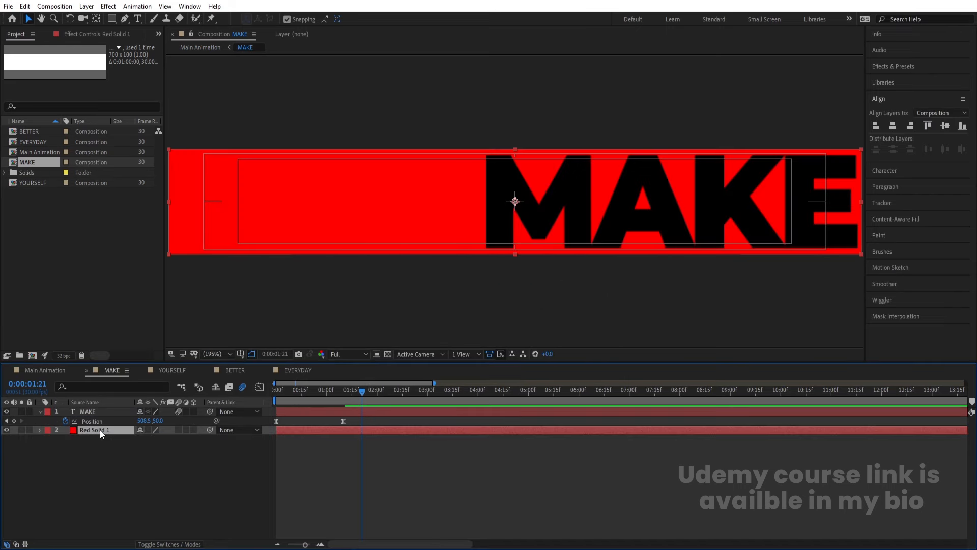
# Copy the red solid into the YOURSELF composition and place it beneath the YOURSELF text layer.
pyautogui.hotkey('ctrl', 'c')
pyautogui.click(162, 371)
pyautogui.hotkey('ctrl', 'v')
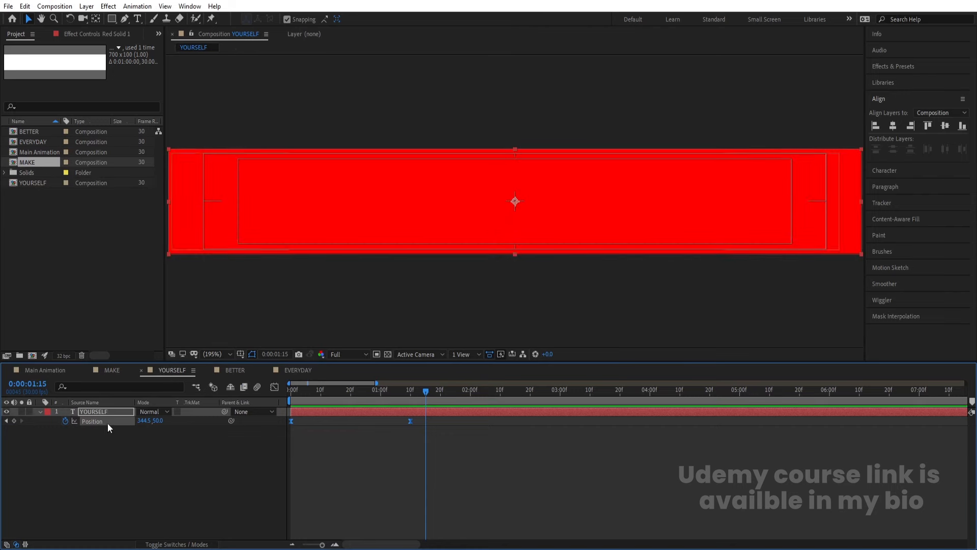
pyautogui.moveTo(108, 423)
pyautogui.mouseDown()
pyautogui.moveTo(97, 419)
pyautogui.moveTo(102, 441)
pyautogui.mouseUp()
# Paste the red solid beneath the text layers of the BETTER and EVERYDAY compositions.
pyautogui.click(224, 371)
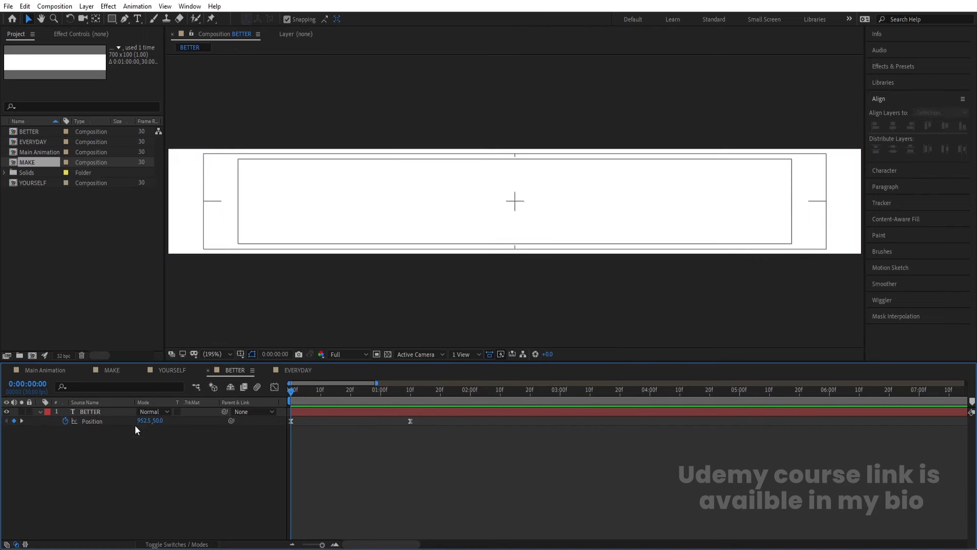
pyautogui.hotkey('ctrl', 'v')
pyautogui.moveTo(94, 408); pyautogui.dragTo(98, 431)
pyautogui.click(299, 370)
pyautogui.hotkey('ctrl', 'v')
# Move the MAKE layer up and left of the frame's centre in the Main Animation composition.
pyautogui.click(43, 370)
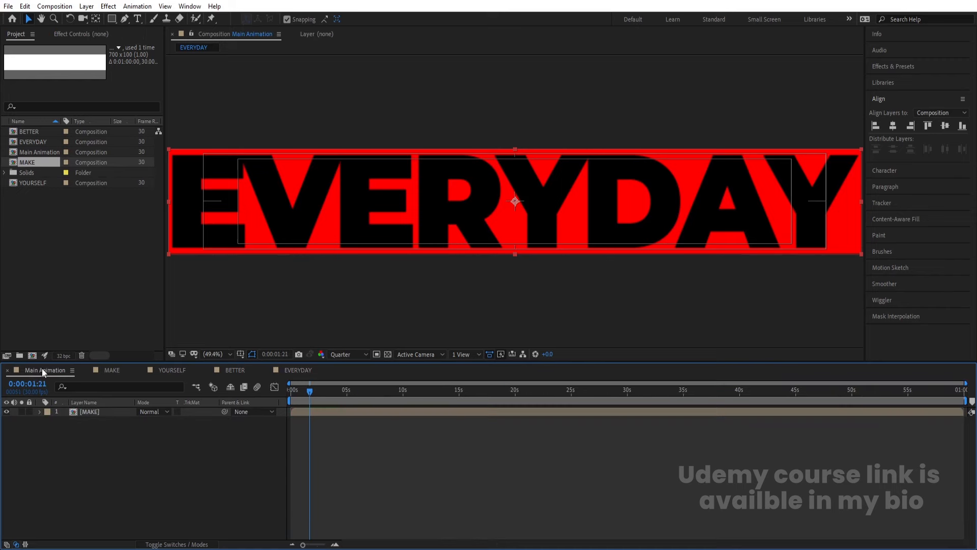
pyautogui.doubleClick(90, 412)
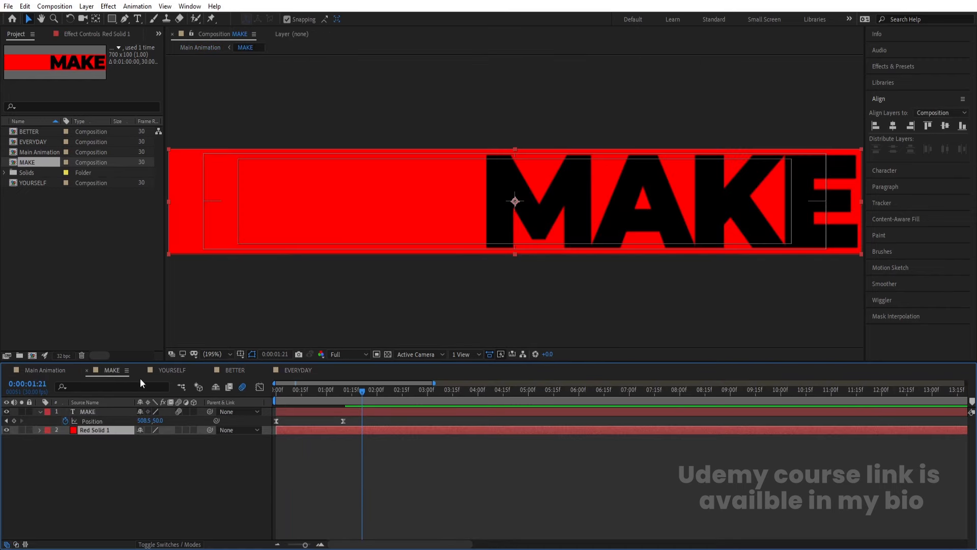
pyautogui.click(41, 370)
pyautogui.moveTo(559, 208); pyautogui.dragTo(478, 145)
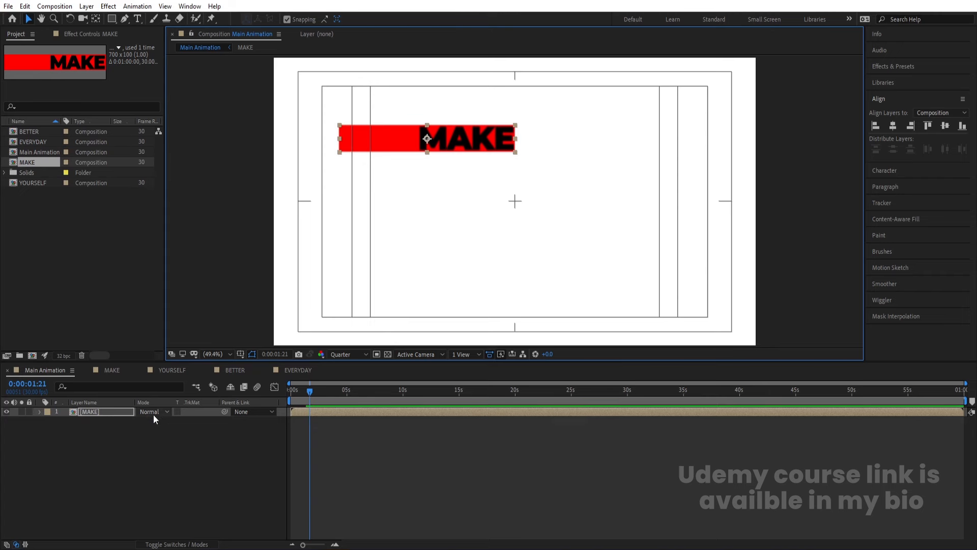
# Try scaling the MAKE layer to 110%, and undo the scaling.
pyautogui.press('s')
pyautogui.moveTo(154, 425); pyautogui.dragTo(450, 167)
pyautogui.press('y')
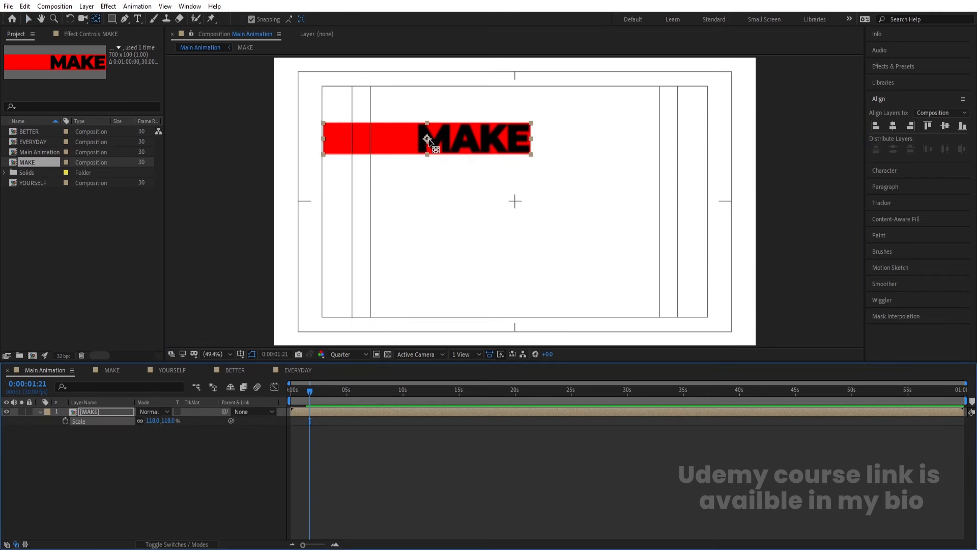
pyautogui.press('v')
pyautogui.hotkey('ctrl', 'z')
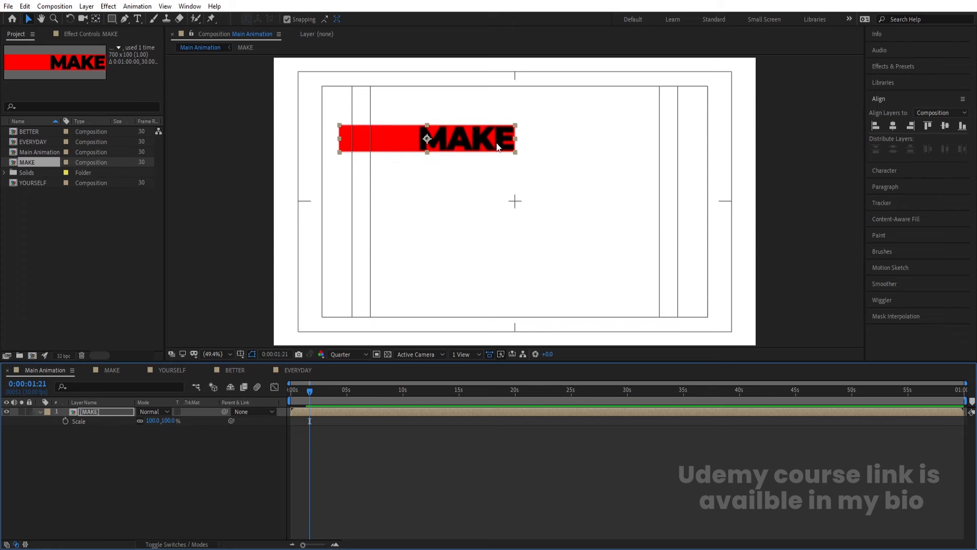
# Nudge the MAKE layer slightly left, duplicate it and snap the copy's upper-left corner to the original's lower-right corner.
pyautogui.click(492, 145)
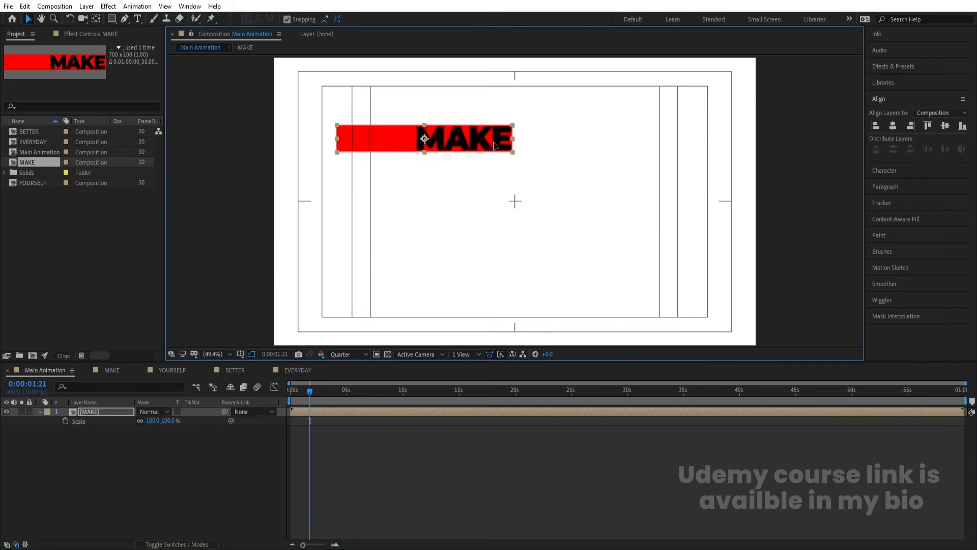
pyautogui.scroll(2, 479, 142)
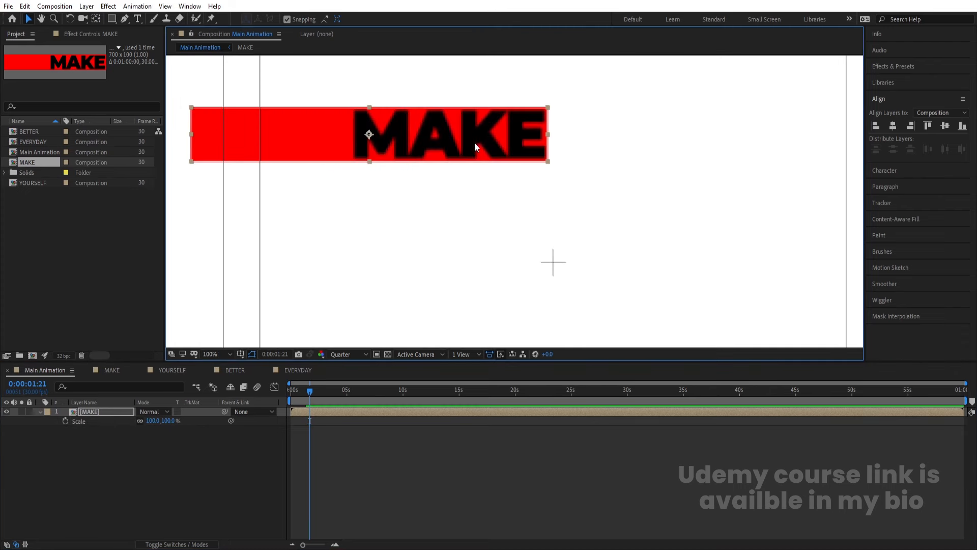
pyautogui.hotkey('ctrl', 'd')
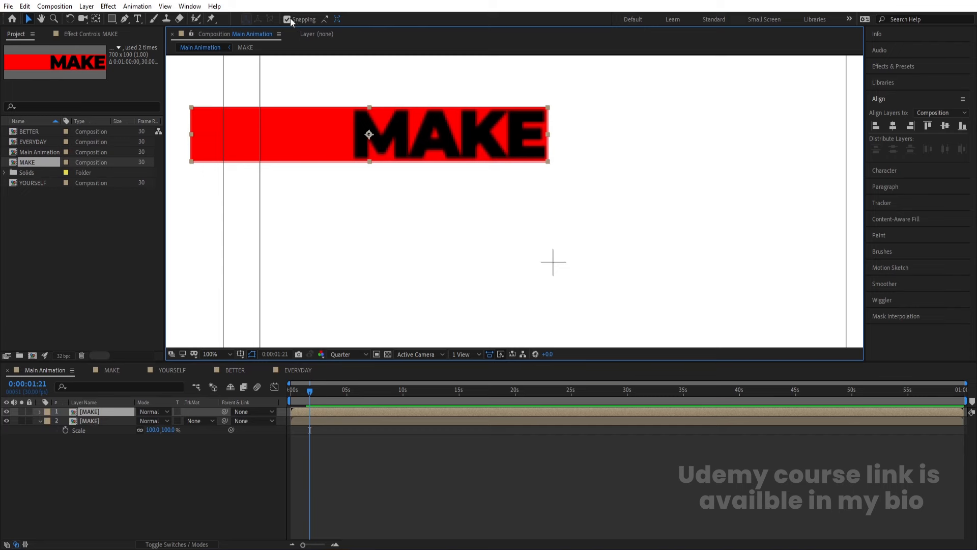
pyautogui.moveTo(202, 118); pyautogui.dragTo(557, 172)
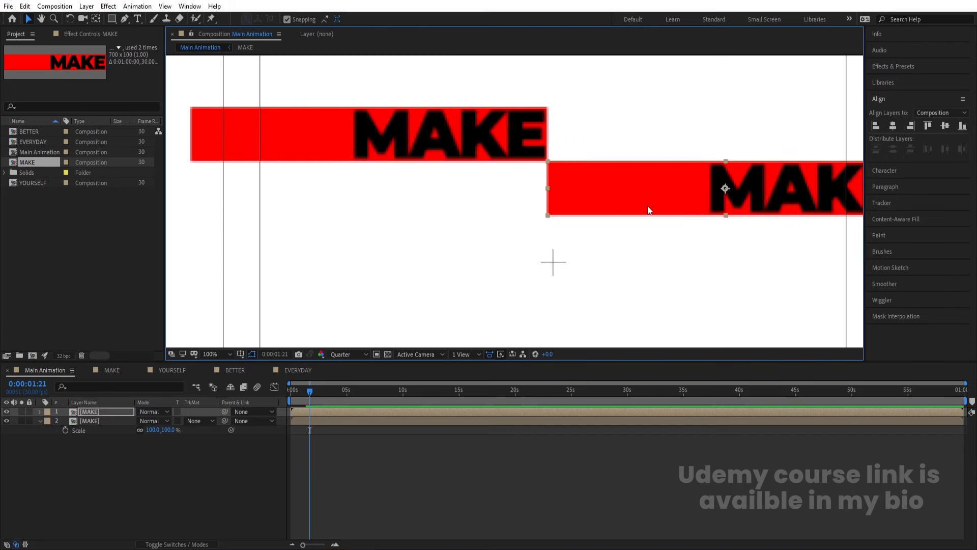
# Duplicate the upper-left MAKE bar, bring the copy to the top of the layer stack and snap it into the third row.
pyautogui.click(435, 143)
pyautogui.hotkey('ctrl', 'd')
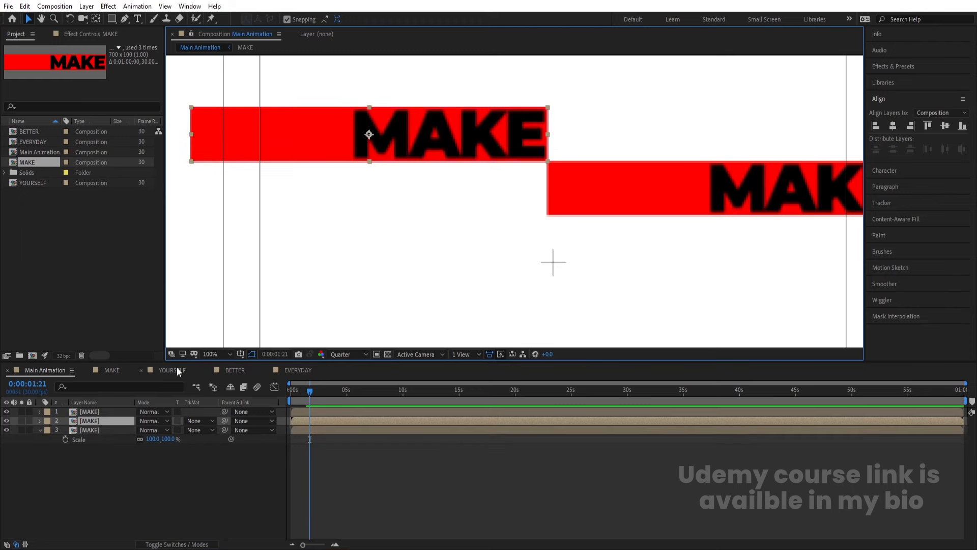
pyautogui.moveTo(100, 419); pyautogui.dragTo(99, 409)
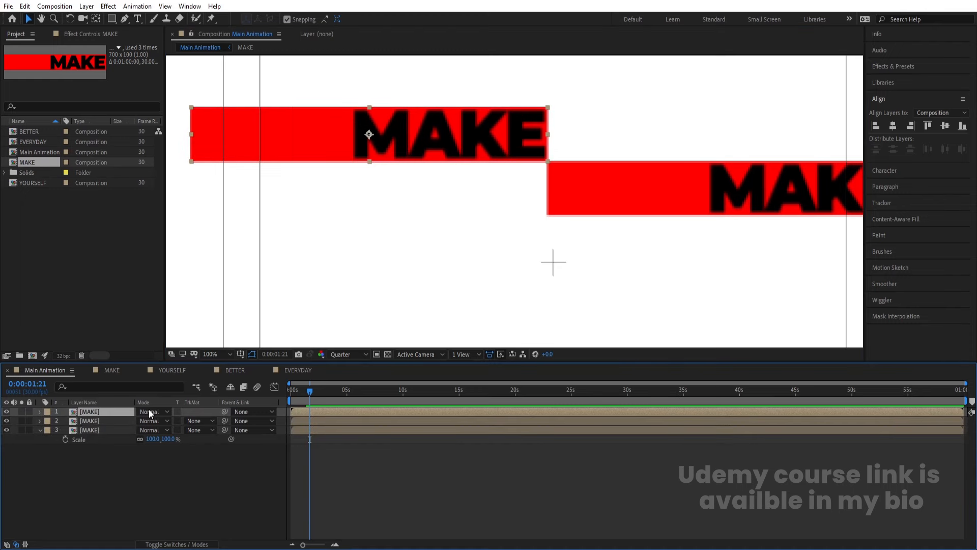
pyautogui.moveTo(545, 116); pyautogui.dragTo(545, 223)
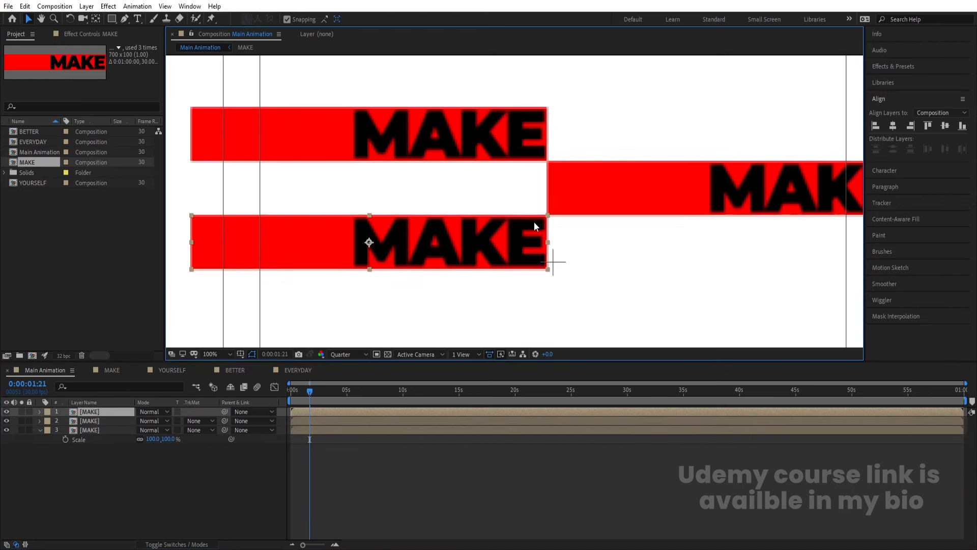
# Duplicate the second-row MAKE bar, bring the copy to the top of the layer stack and snap it into the fourth row.
pyautogui.click(575, 177)
pyautogui.hotkey('ctrl', 'd')
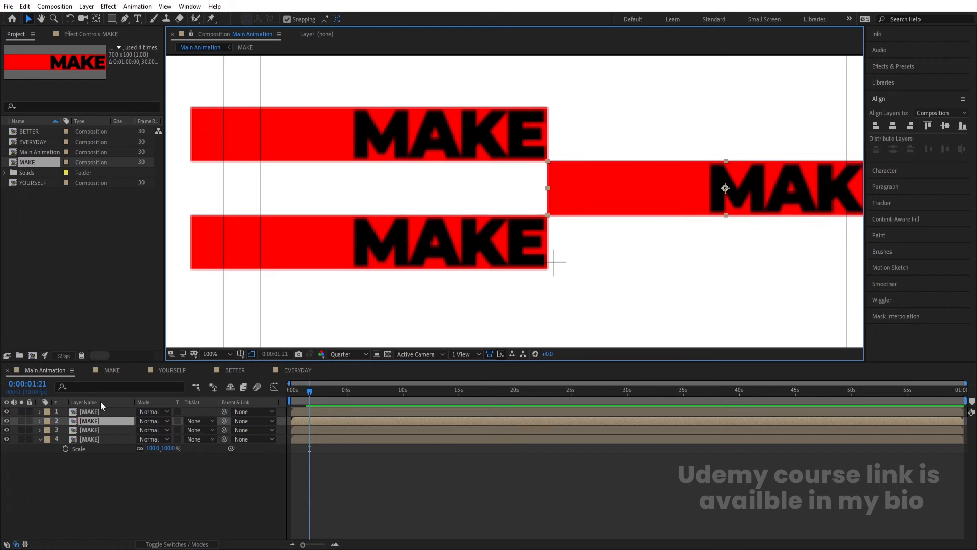
pyautogui.moveTo(106, 423); pyautogui.dragTo(106, 411)
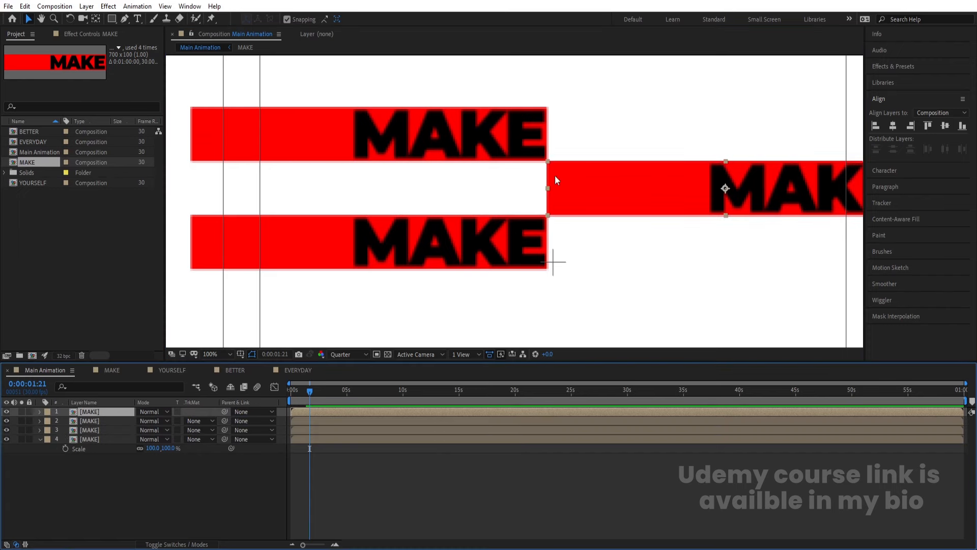
pyautogui.moveTo(558, 195); pyautogui.dragTo(556, 274)
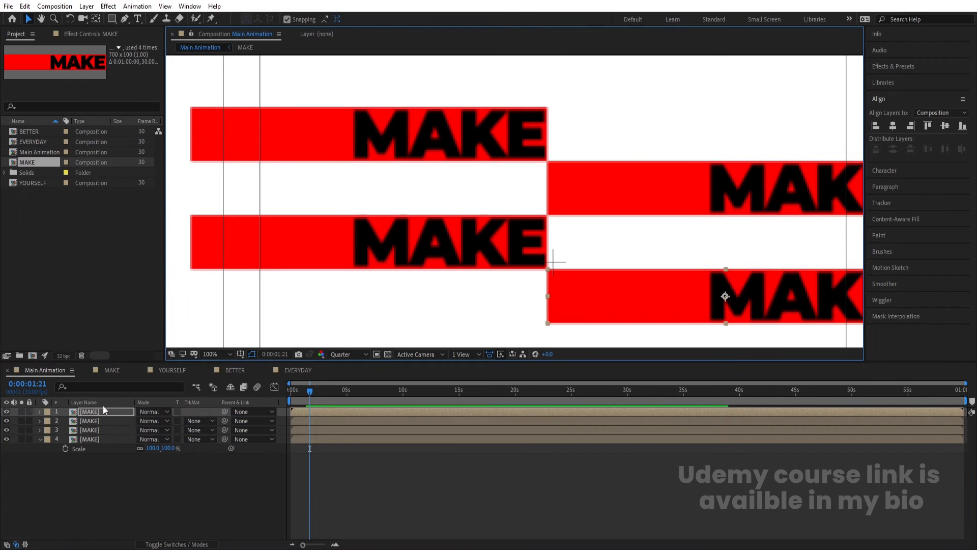
pyautogui.click(108, 473)
pyautogui.scroll(-2, 465, 211)
pyautogui.scroll(2, 440, 176)
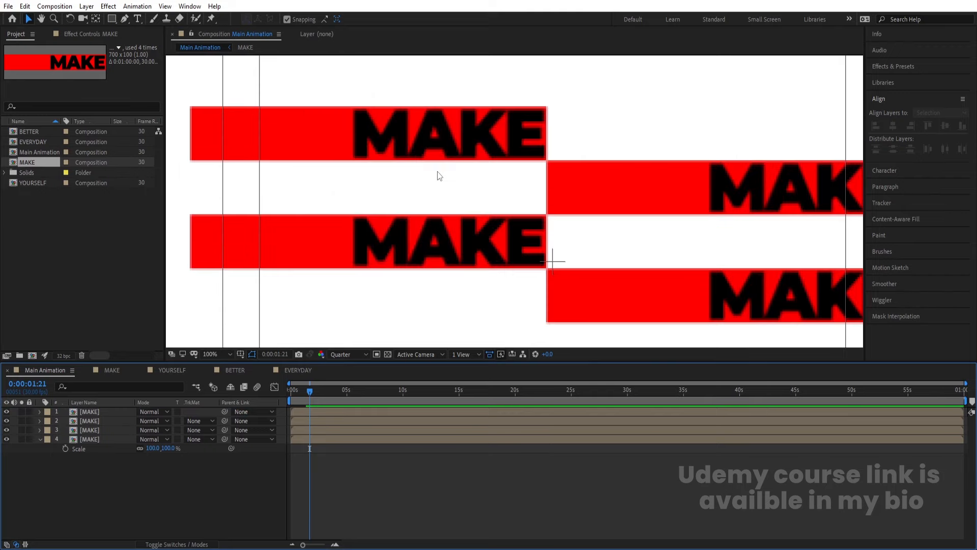
# Replace the second-row MAKE layer with the YOURSELF composition, keeping its position.
pyautogui.moveTo(494, 189); pyautogui.dragTo(350, 225)
pyautogui.click(417, 228)
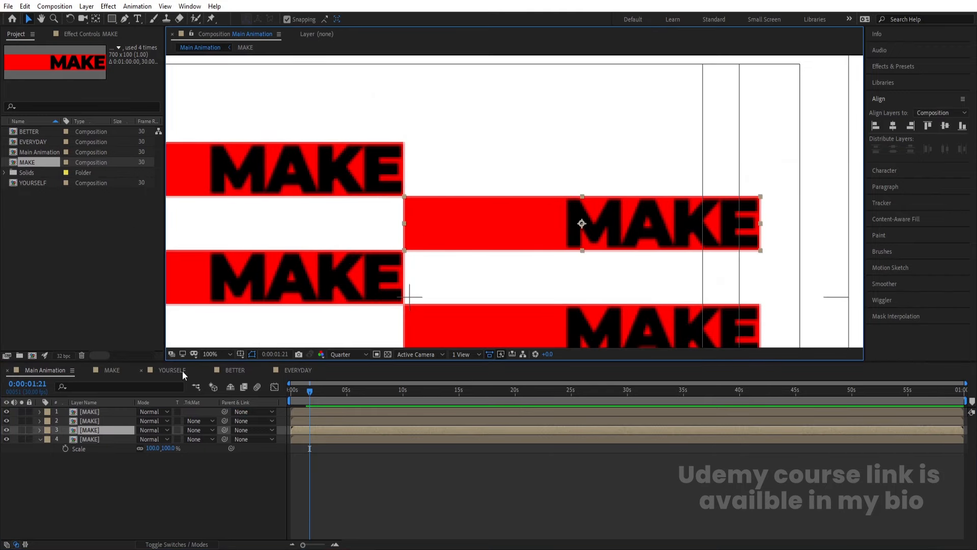
pyautogui.click(34, 183)
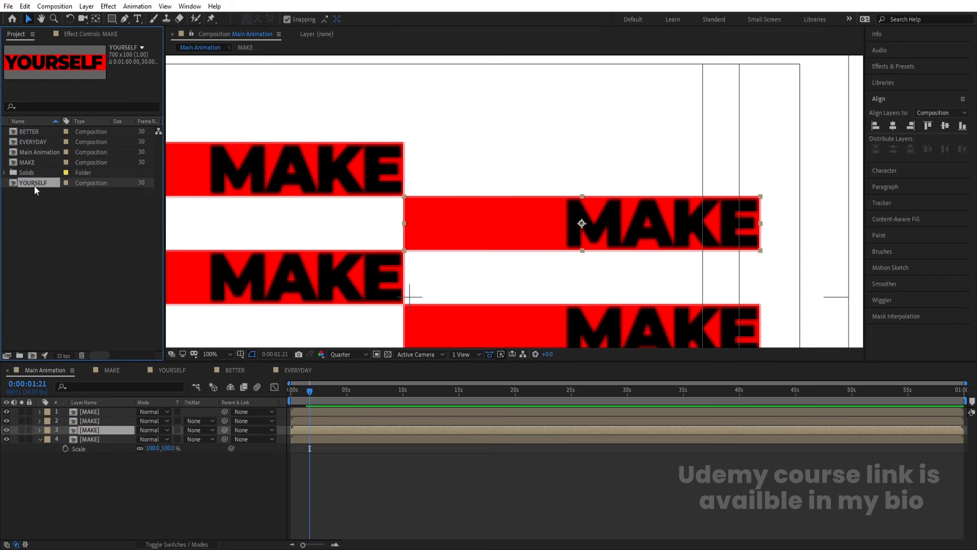
pyautogui.moveTo(33, 185); pyautogui.dragTo(104, 430)
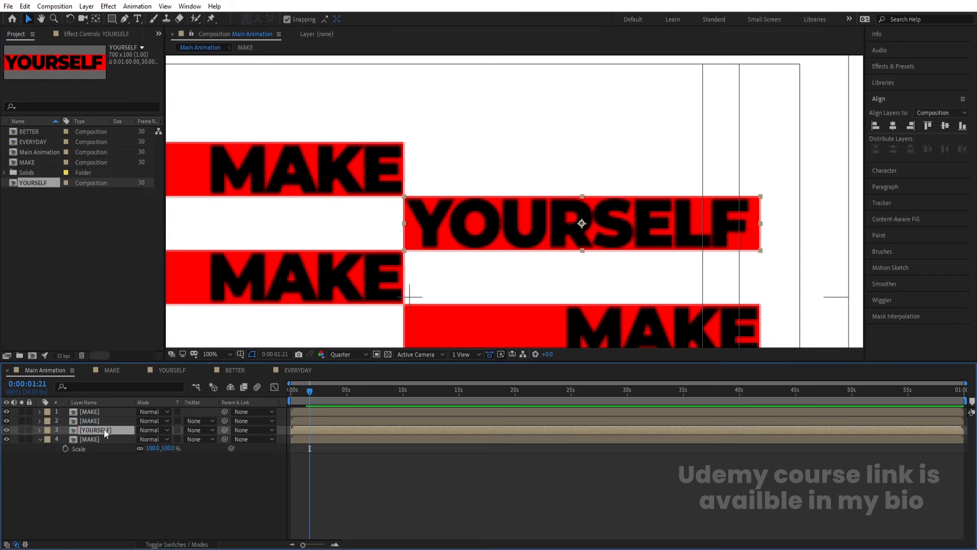
# Replace the third-row MAKE layer with the BETTER composition, keeping its position.
pyautogui.click(110, 422)
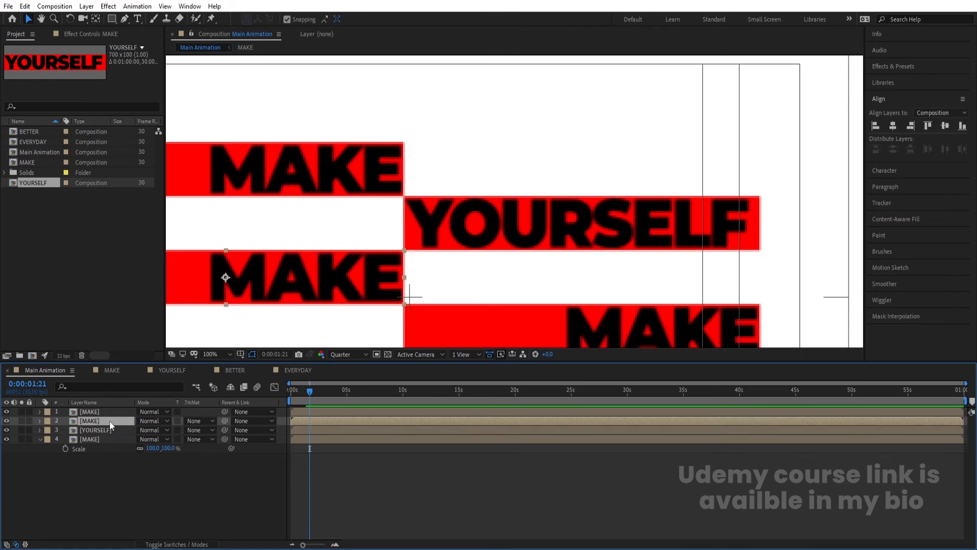
pyautogui.click(31, 130)
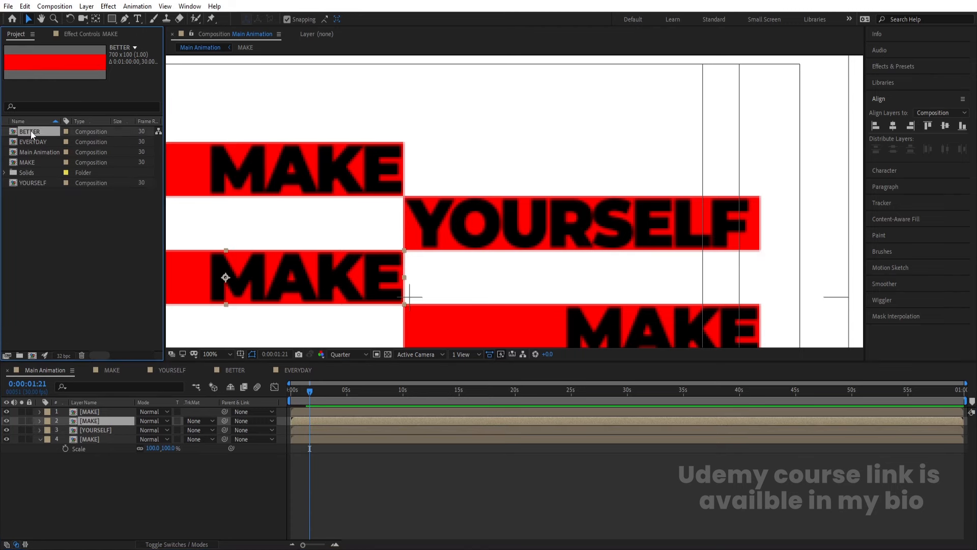
pyautogui.moveTo(95, 417); pyautogui.dragTo(97, 417)
# Replace the fourth-row MAKE layer with the EVERYDAY composition, keeping its position.
pyautogui.press(',')
pyautogui.click(532, 258)
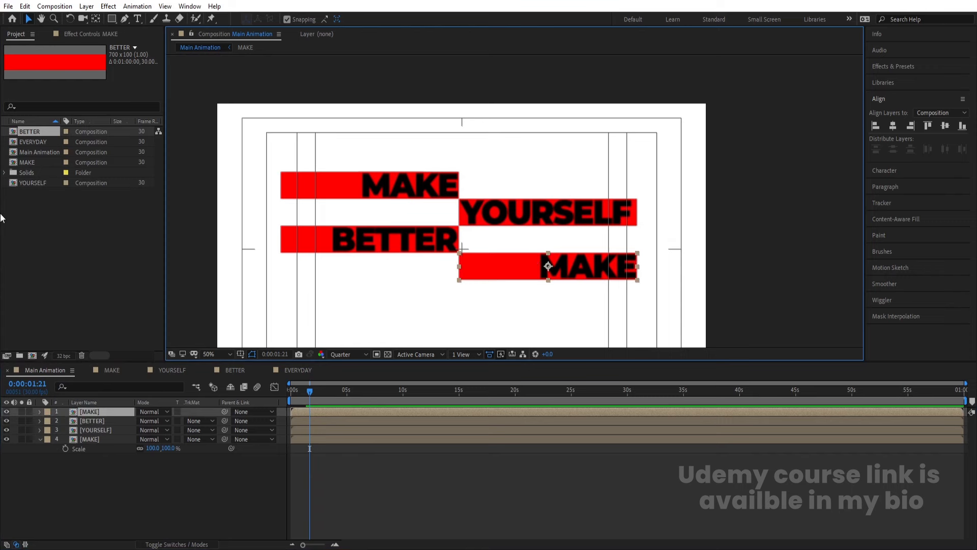
pyautogui.click(42, 142)
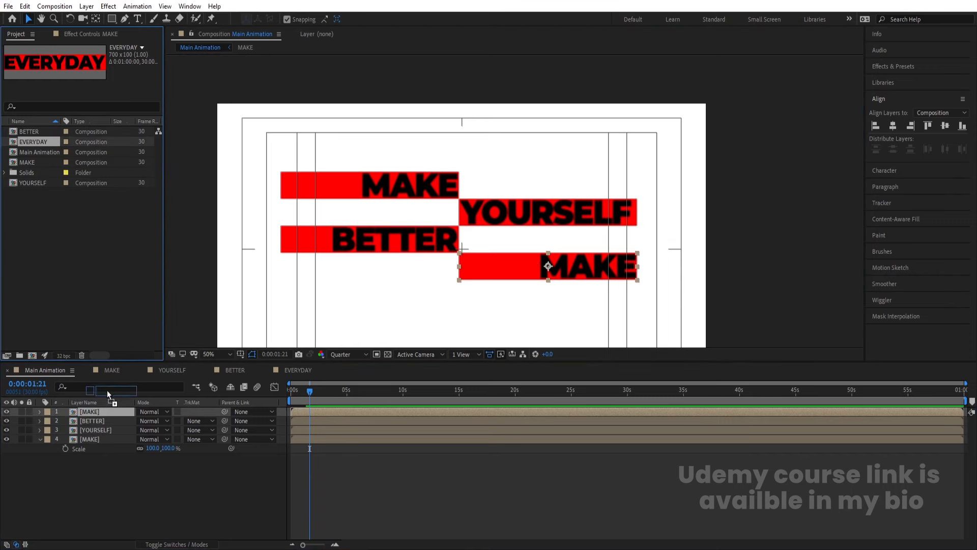
pyautogui.moveTo(112, 408); pyautogui.dragTo(112, 406)
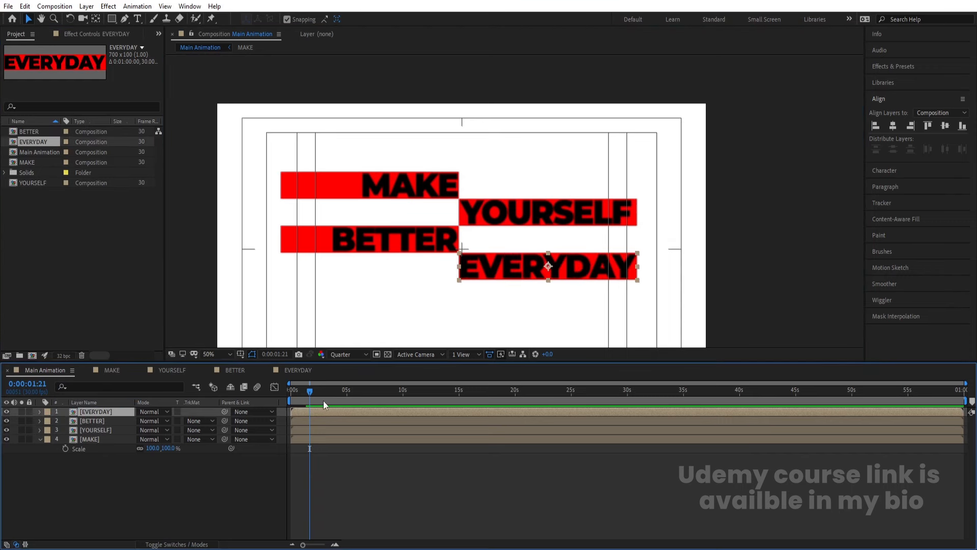
# Preview the four-row slide-in animation and show the layer switches in the Main Animation timeline.
pyautogui.press('space')
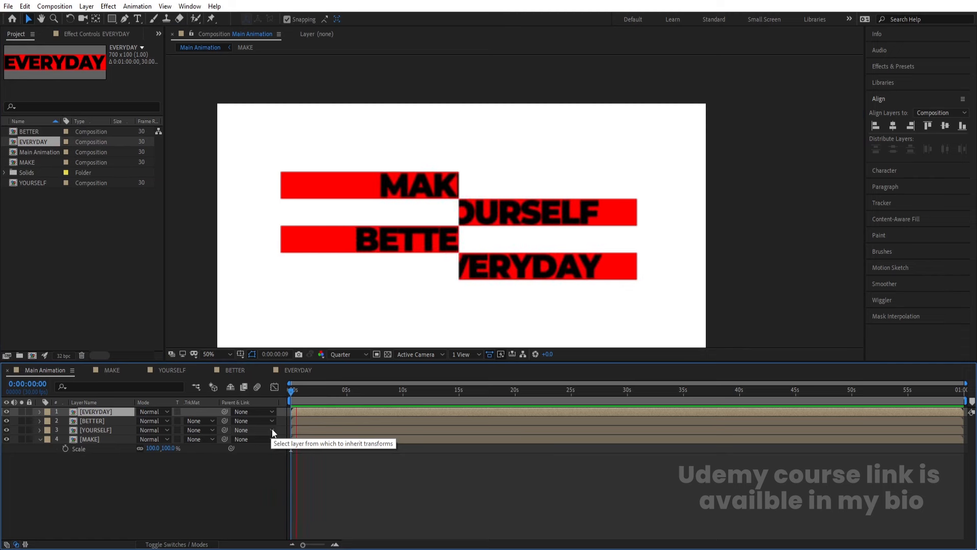
pyautogui.press('space')
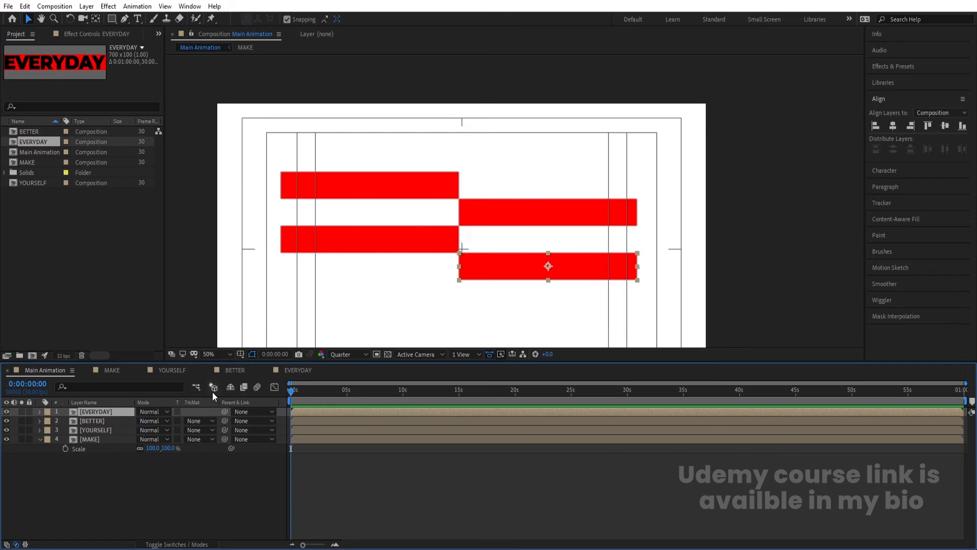
pyautogui.click(200, 490)
pyautogui.press('F4')
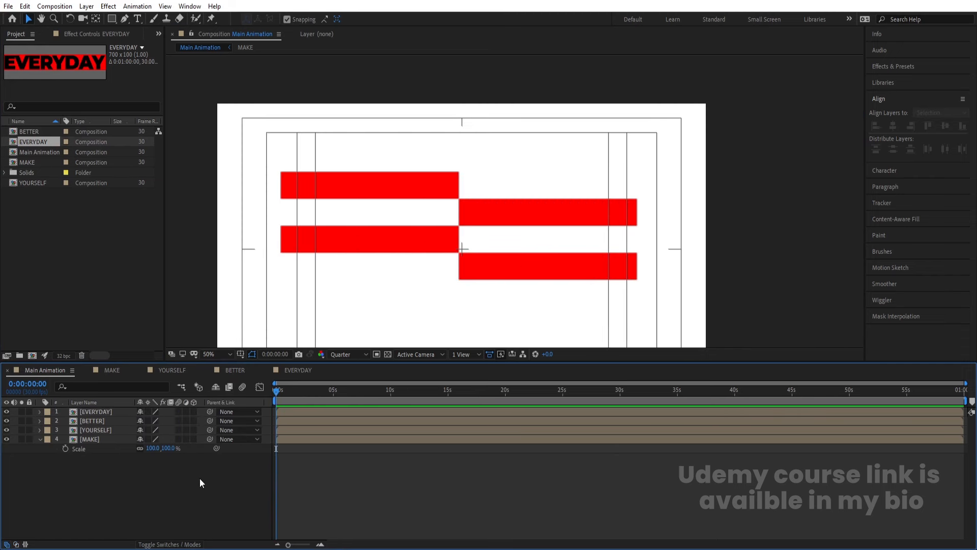
pyautogui.hotkey('ctrl', 'a')
pyautogui.click(192, 438)
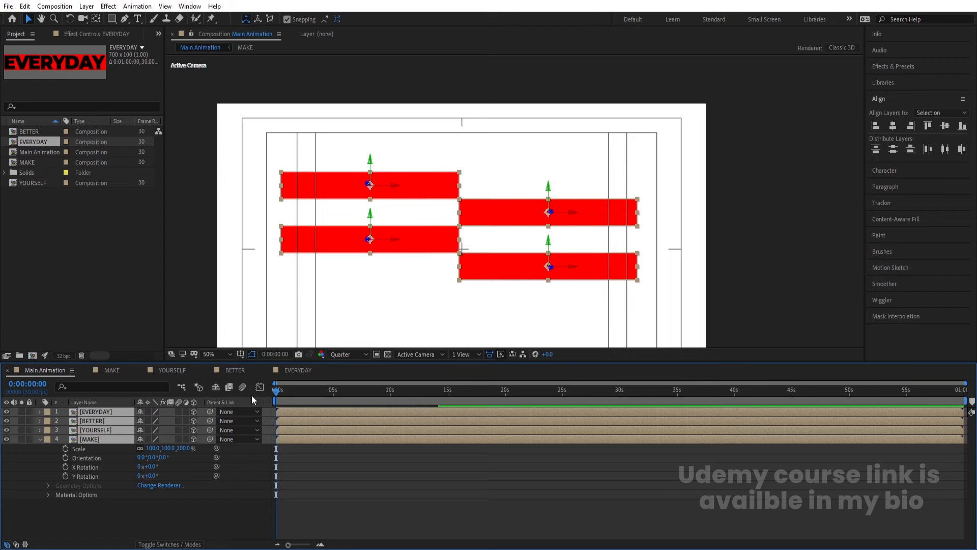
pyautogui.click(226, 354)
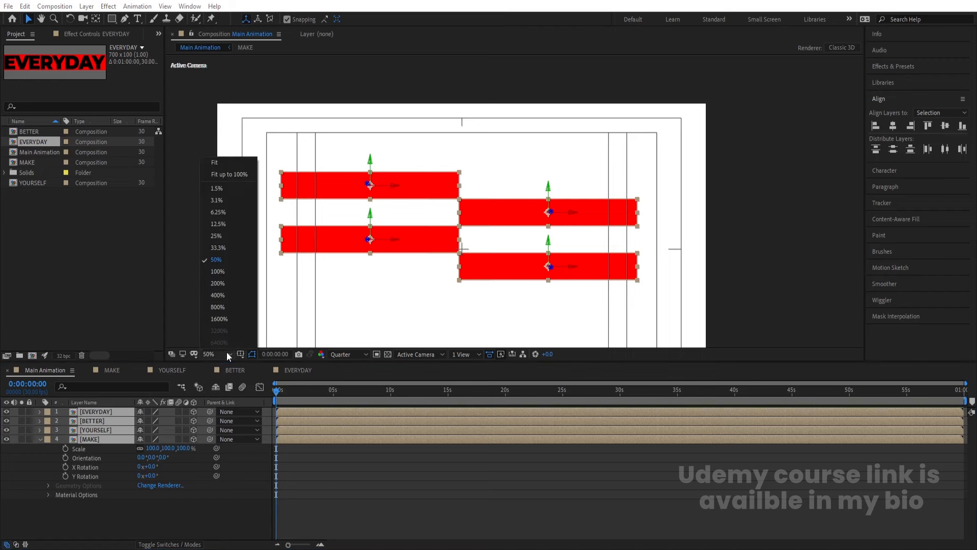
pyautogui.click(221, 161)
pyautogui.press('space')
pyautogui.press('space')
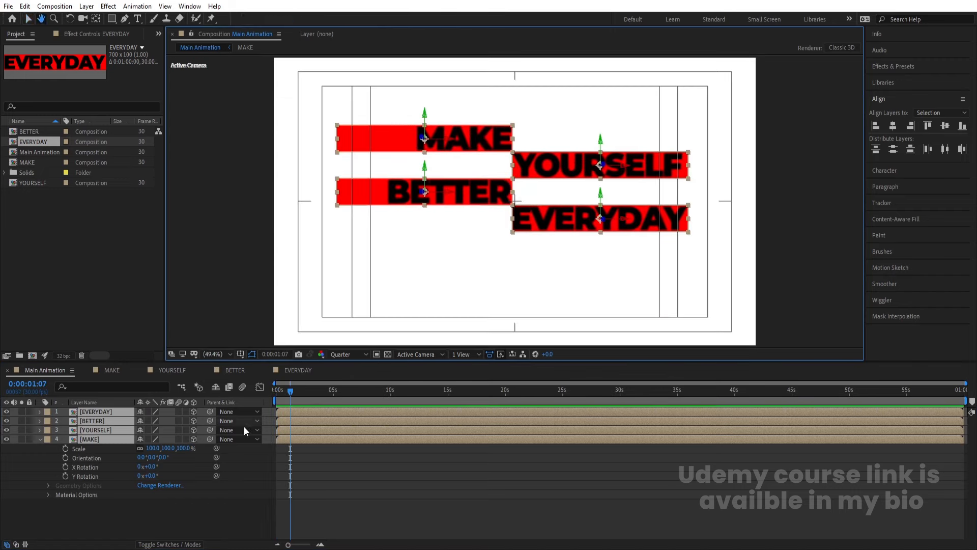
pyautogui.click(195, 410)
pyautogui.click(338, 486)
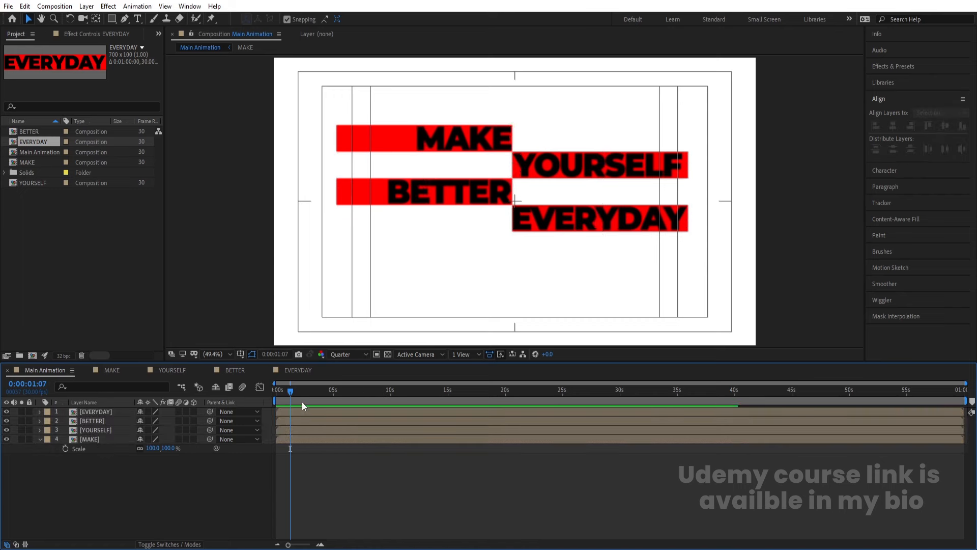
# Move the MAKE layer's anchor point to the middle of its right edge and YOURSELF's to the middle of its left edge.
pyautogui.press('Home')
pyautogui.scroll(3, 519, 157)
pyautogui.click(447, 122)
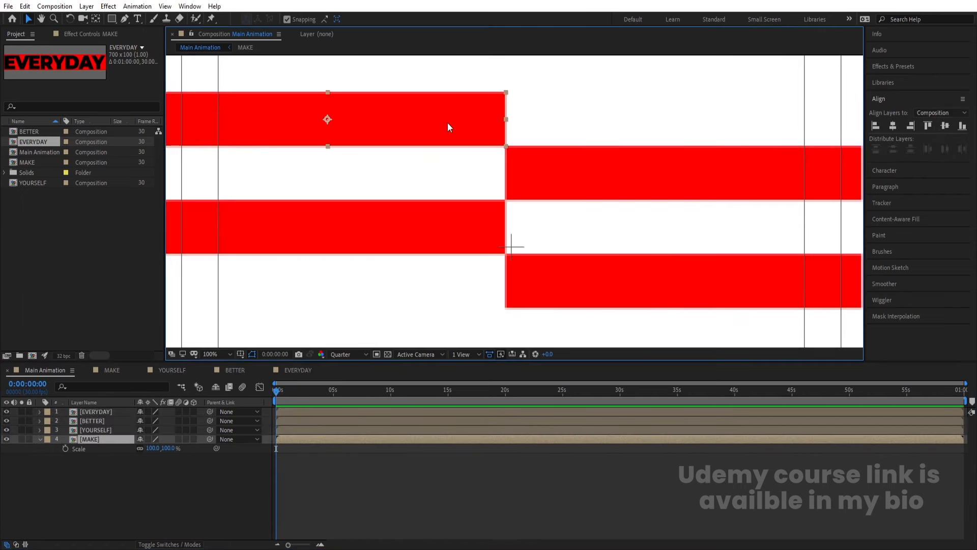
pyautogui.press('y')
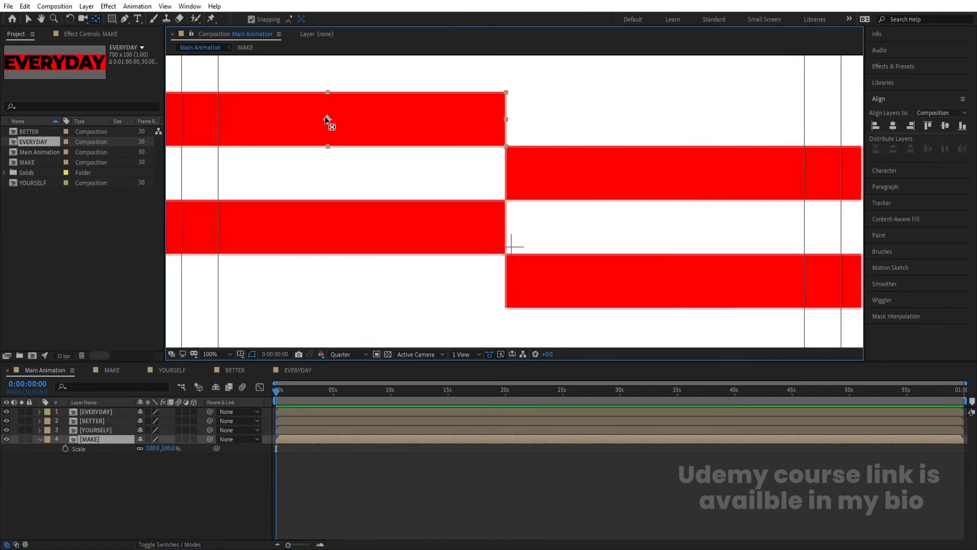
pyautogui.moveTo(328, 120); pyautogui.dragTo(505, 120)
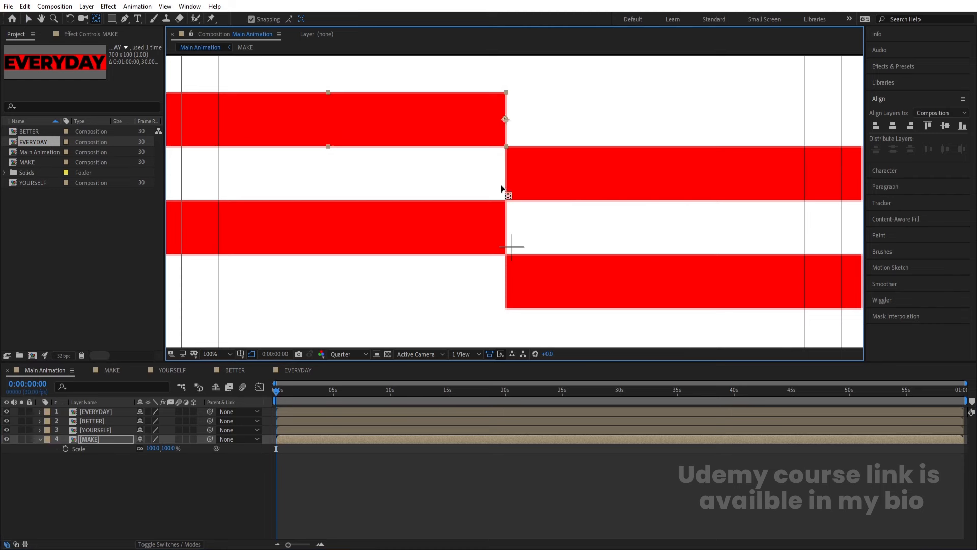
pyautogui.click(517, 169)
pyautogui.moveTo(683, 173); pyautogui.dragTo(510, 167)
# Move the BETTER layer's anchor point to the middle of its right edge and EVERYDAY's to the middle of its left edge.
pyautogui.click(484, 230)
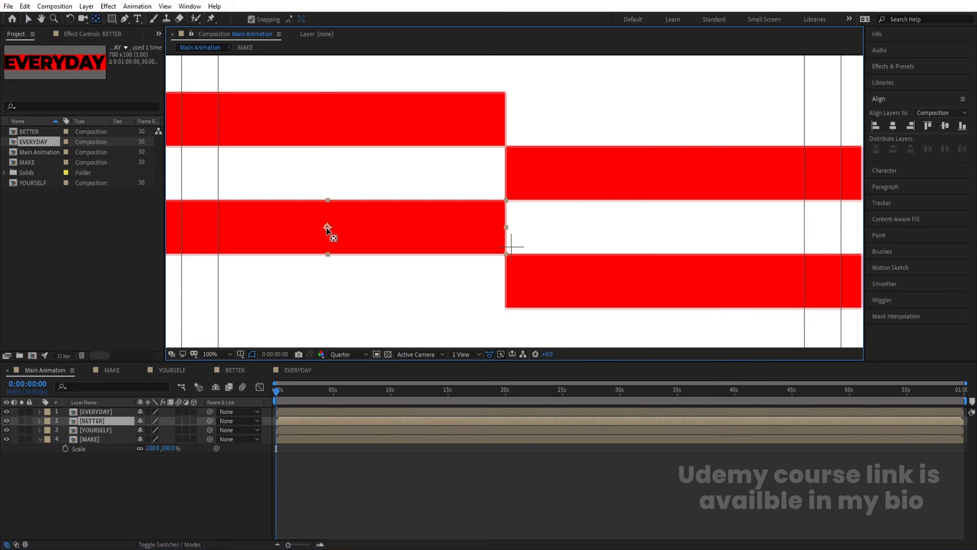
pyautogui.moveTo(327, 227); pyautogui.dragTo(506, 227)
pyautogui.click(558, 277)
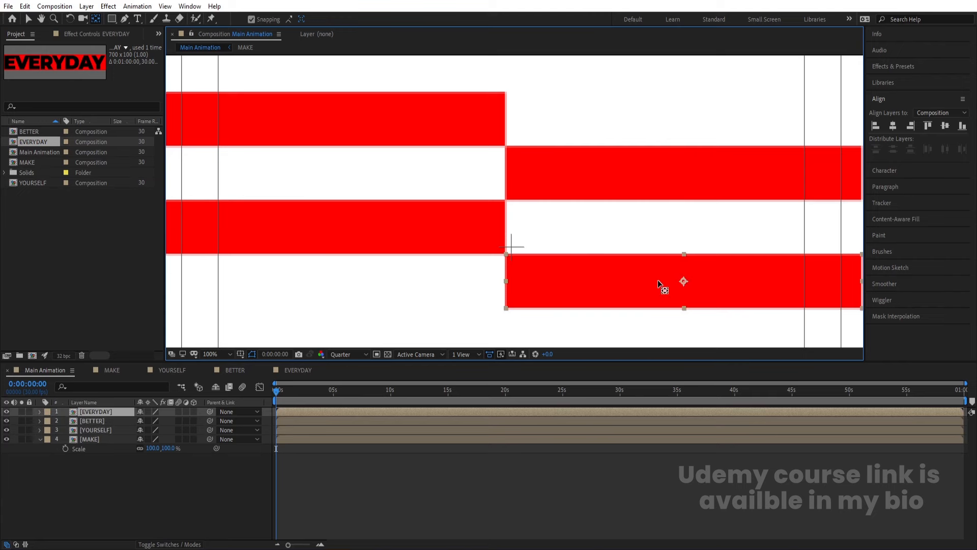
pyautogui.moveTo(682, 282); pyautogui.dragTo(501, 291)
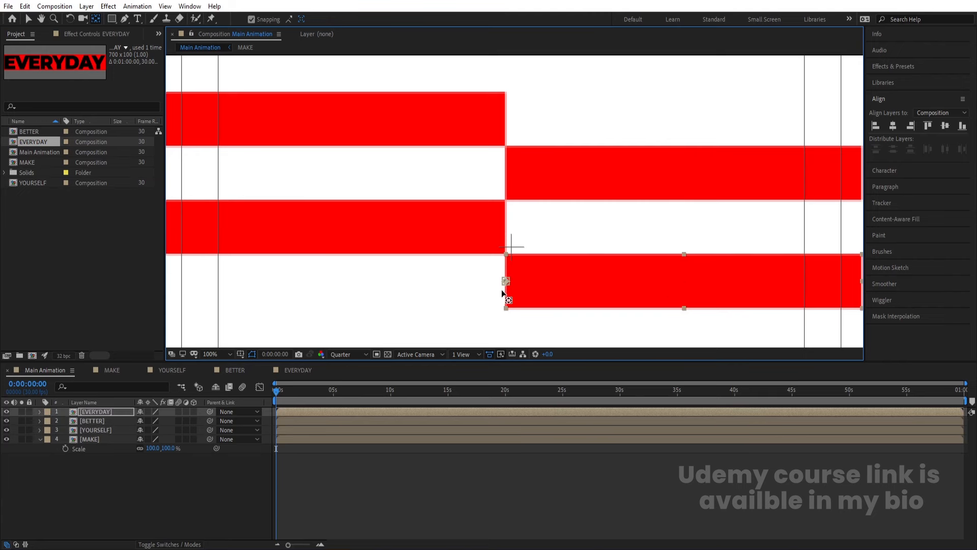
# Turn all four word layers into 3D layers and show their rotation properties with the words fully slid in.
pyautogui.click(191, 456)
pyautogui.hotkey('ctrl', 'a')
pyautogui.click(193, 438)
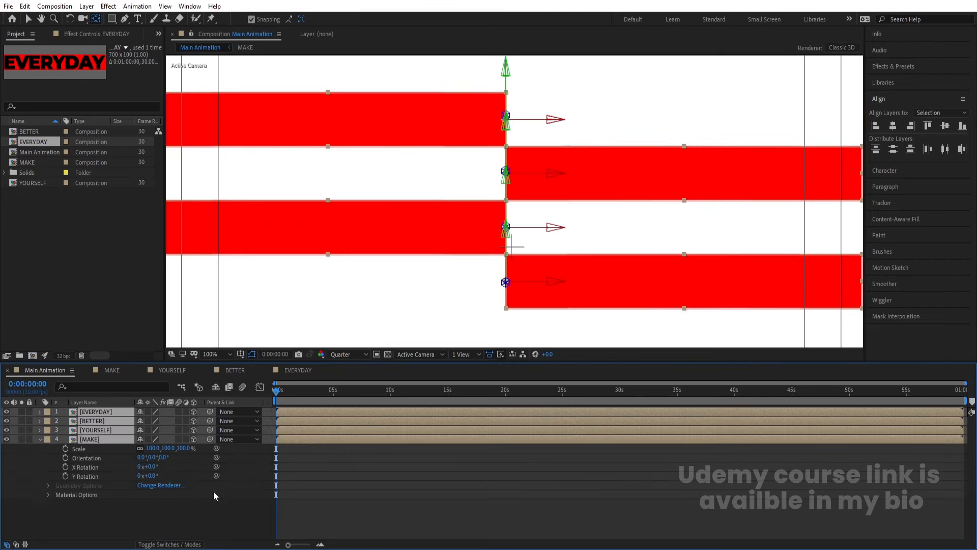
pyautogui.press('t')
pyautogui.press('space')
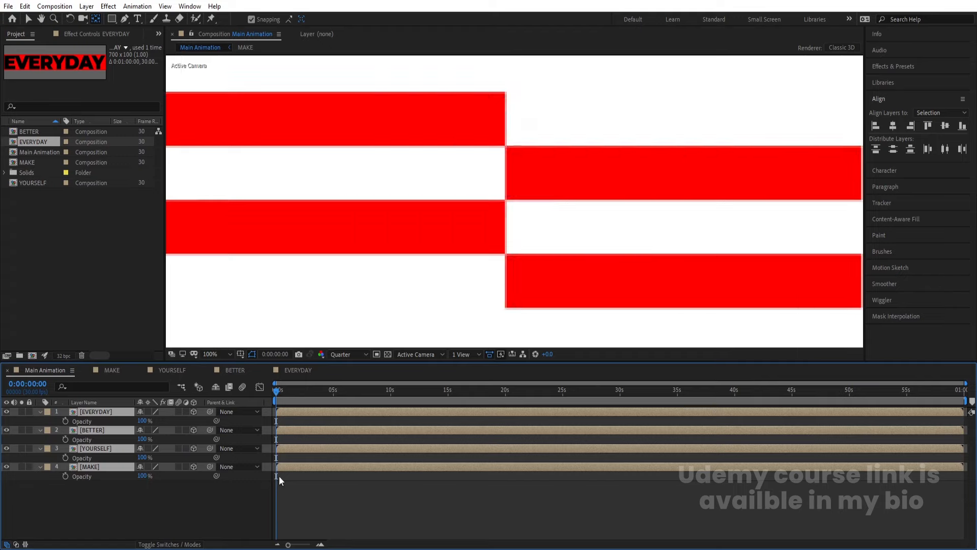
pyautogui.press('space')
pyautogui.press('r')
pyautogui.press('space')
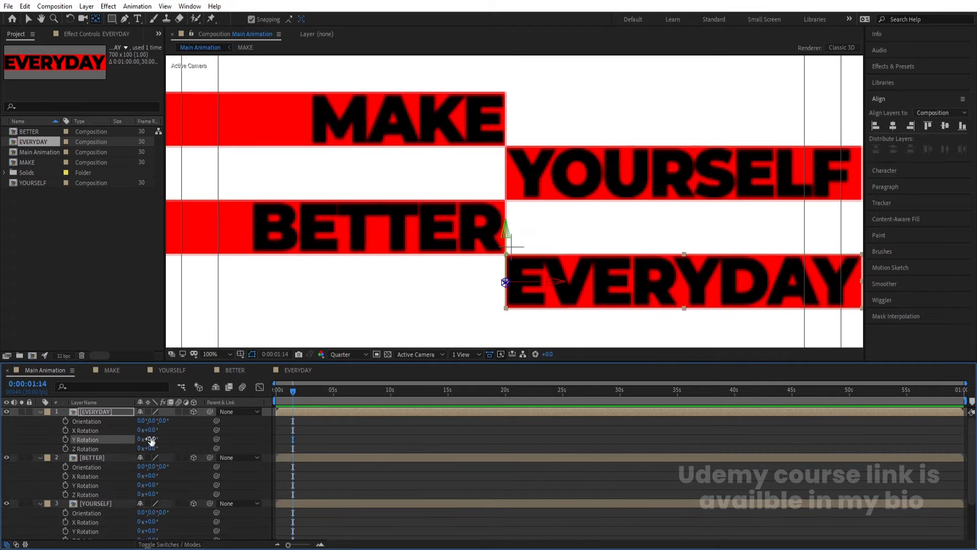
pyautogui.click(172, 439)
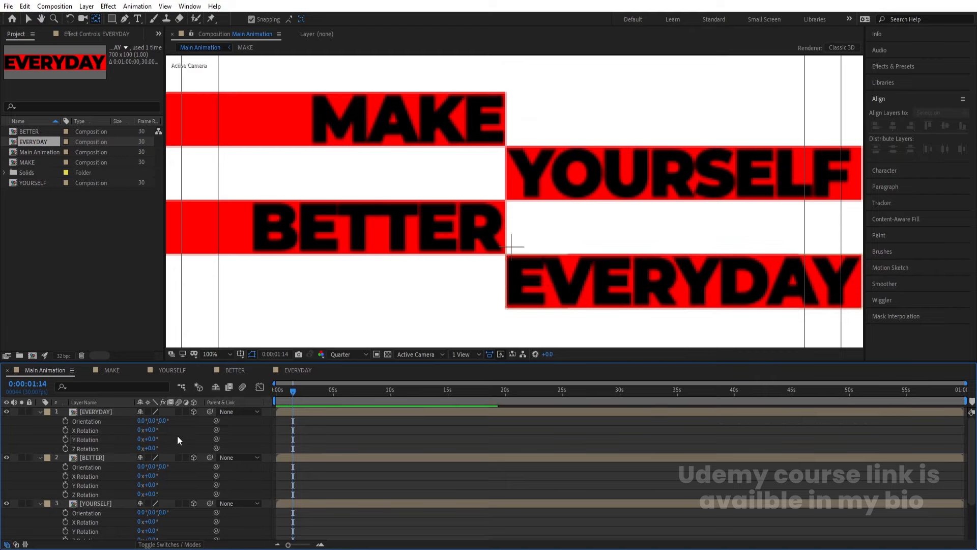
# Set the Y Rotation of the MAKE layer to 45° and of the YOURSELF layer to -45°.
pyautogui.scroll(-2, 177, 435)
pyautogui.click(109, 497)
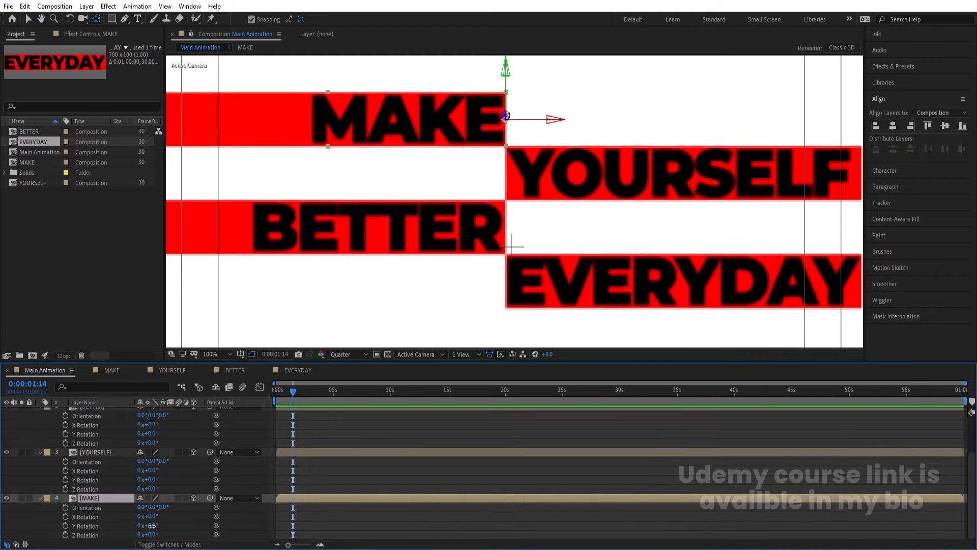
pyautogui.moveTo(151, 525); pyautogui.dragTo(158, 528)
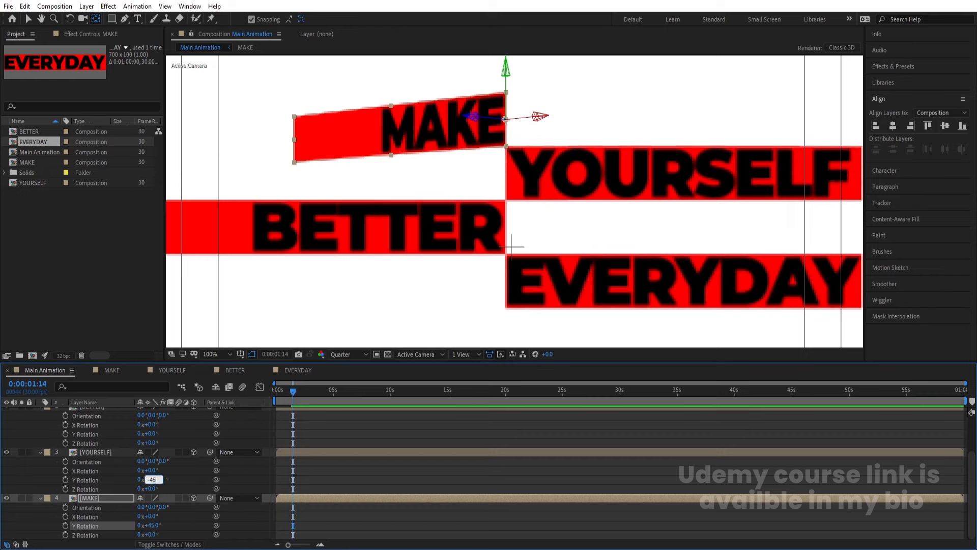
pyautogui.press('Return')
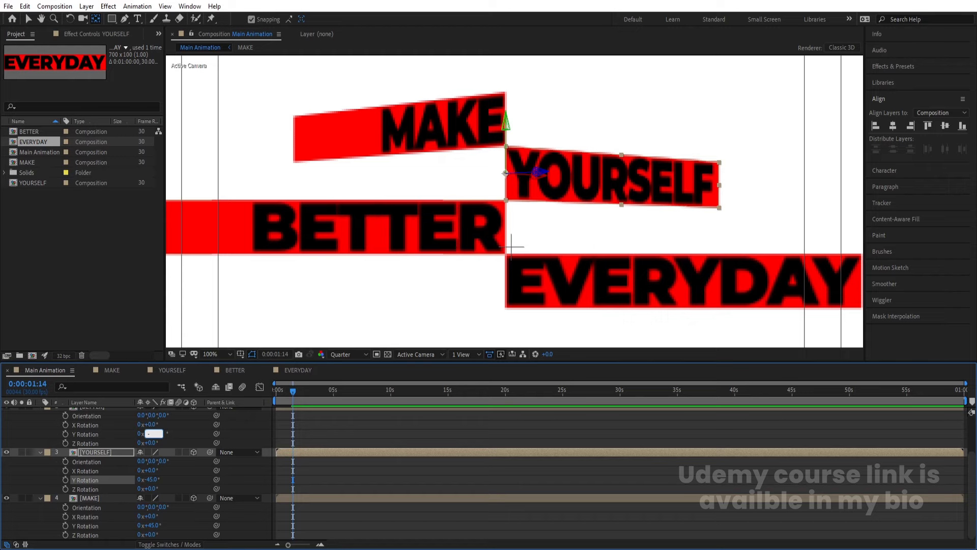
# Set the Y Rotation of BETTER to 45° and of EVERYDAY to -45°, and collapse the layers' rotation properties.
pyautogui.click(151, 434)
pyautogui.write('45')
pyautogui.press('Return')
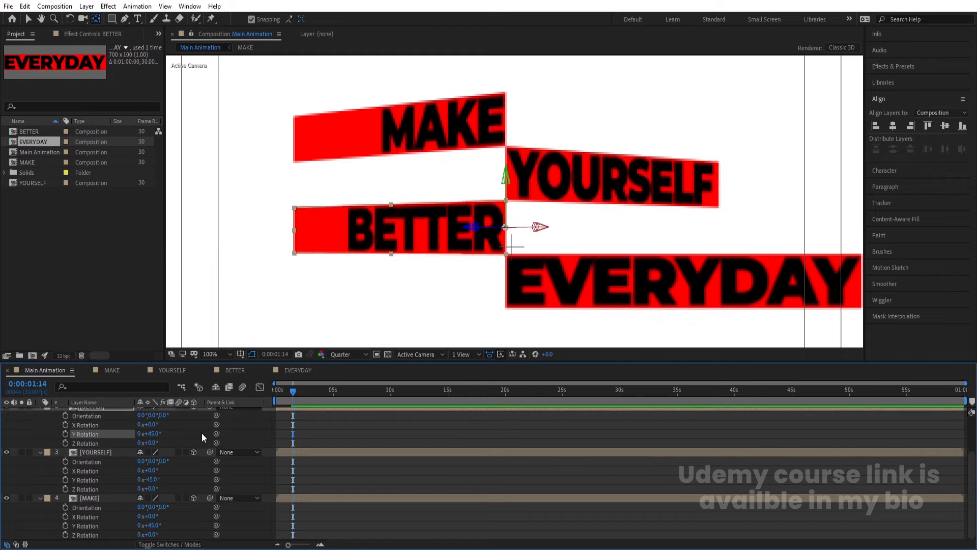
pyautogui.scroll(2, 201, 433)
pyautogui.click(153, 439)
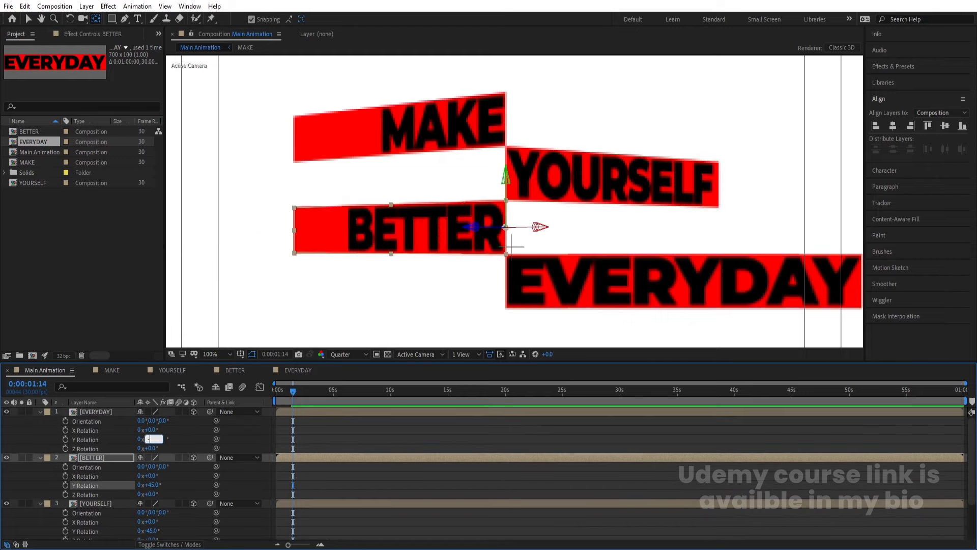
pyautogui.press('Return')
pyautogui.click(302, 441)
pyautogui.press('r')
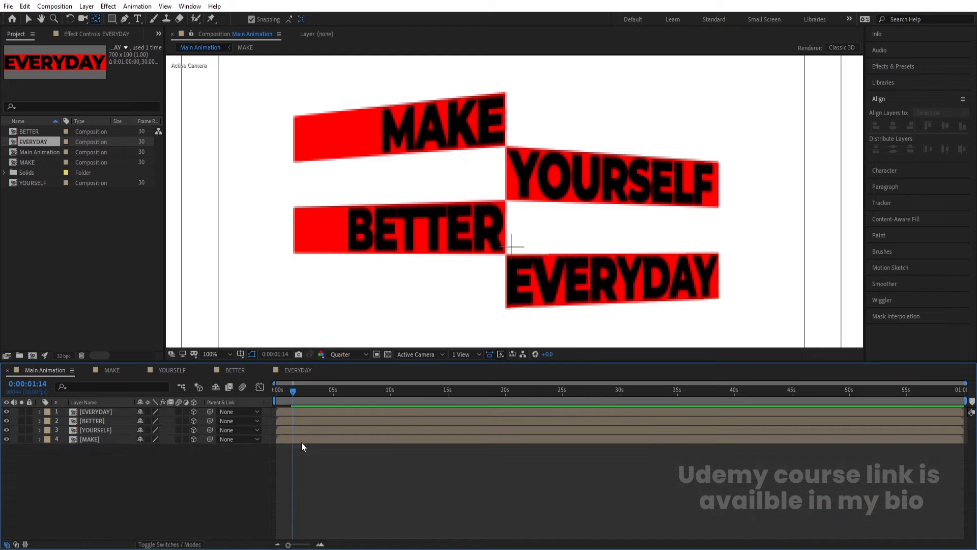
# Add a null object to Main Animation and parent the EVERYDAY, BETTER, YOURSELF and MAKE layers to it.
pyautogui.click(217, 353)
pyautogui.click(215, 162)
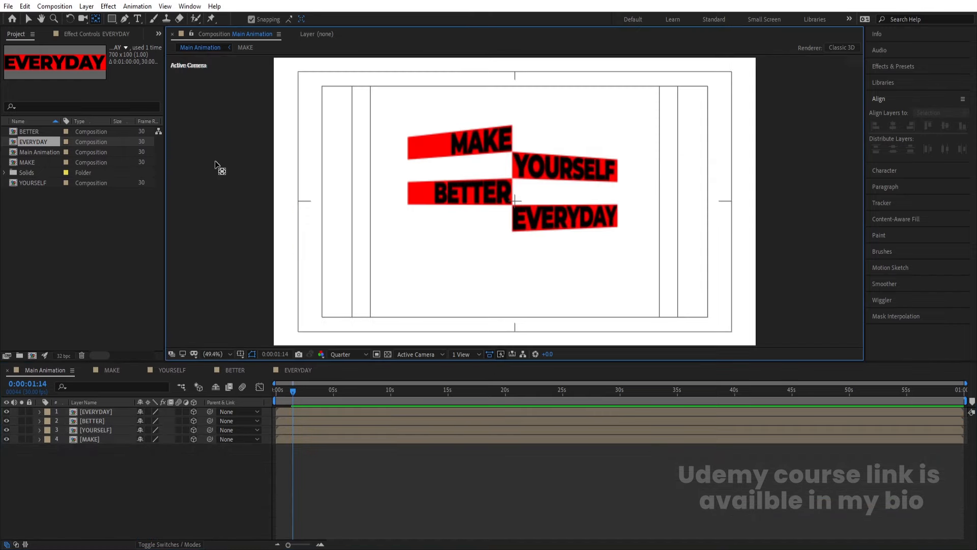
pyautogui.rightClick(144, 490)
pyautogui.moveTo(176, 372)
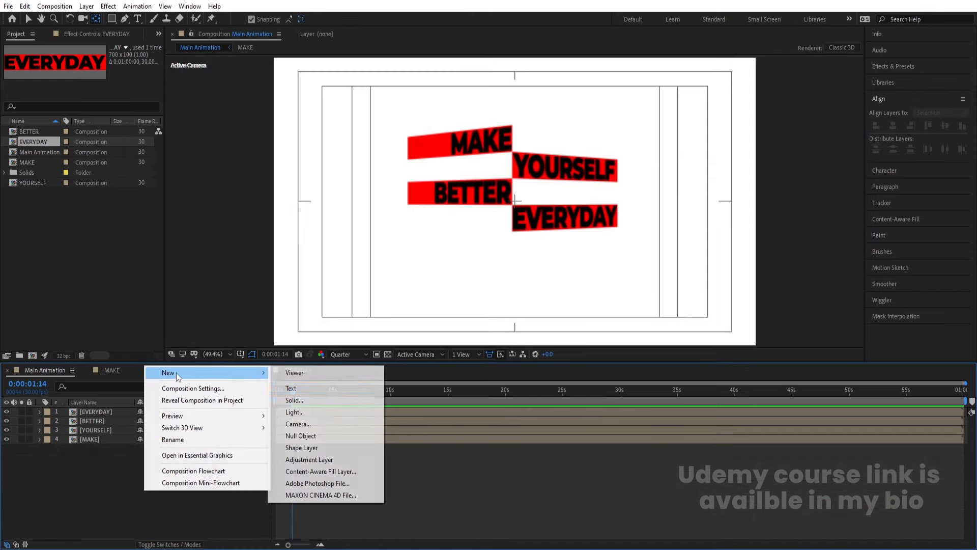
pyautogui.click(295, 434)
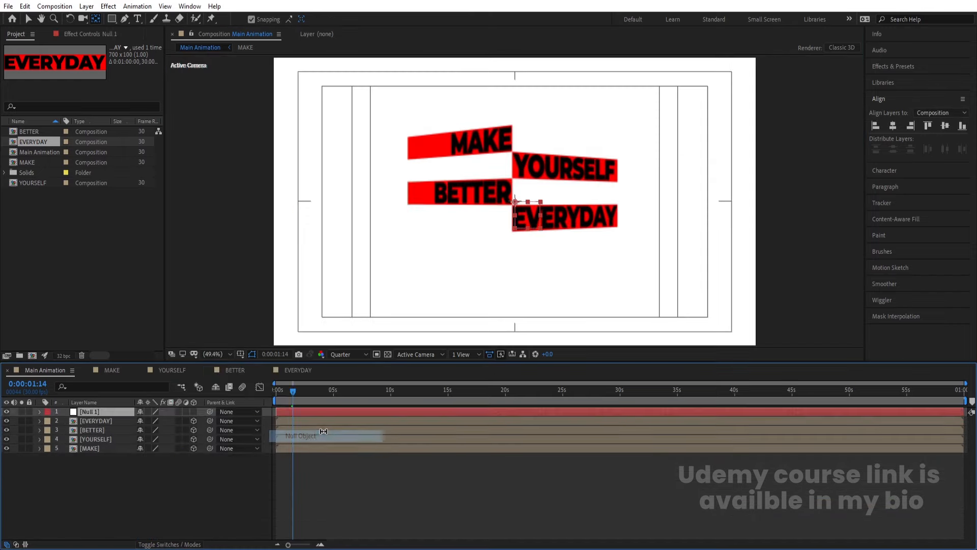
pyautogui.click(118, 421)
pyautogui.keyDown('shift'); pyautogui.click(104, 447); pyautogui.keyUp('shift')
pyautogui.moveTo(207, 420); pyautogui.dragTo(111, 411)
pyautogui.click(111, 411)
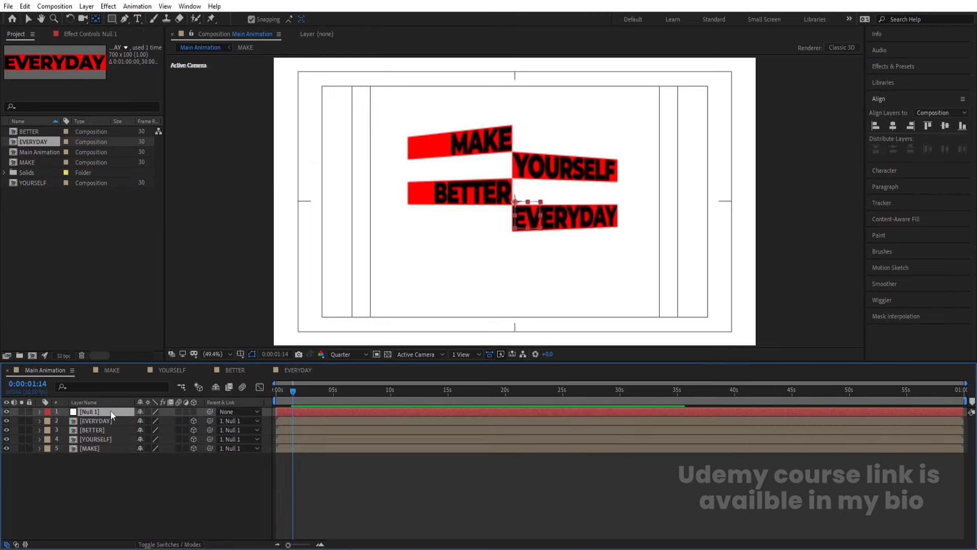
# Use the null to lower and enlarge the four rows, with its position at 960, 643, and delete the null.
pyautogui.press('p')
pyautogui.click(159, 421)
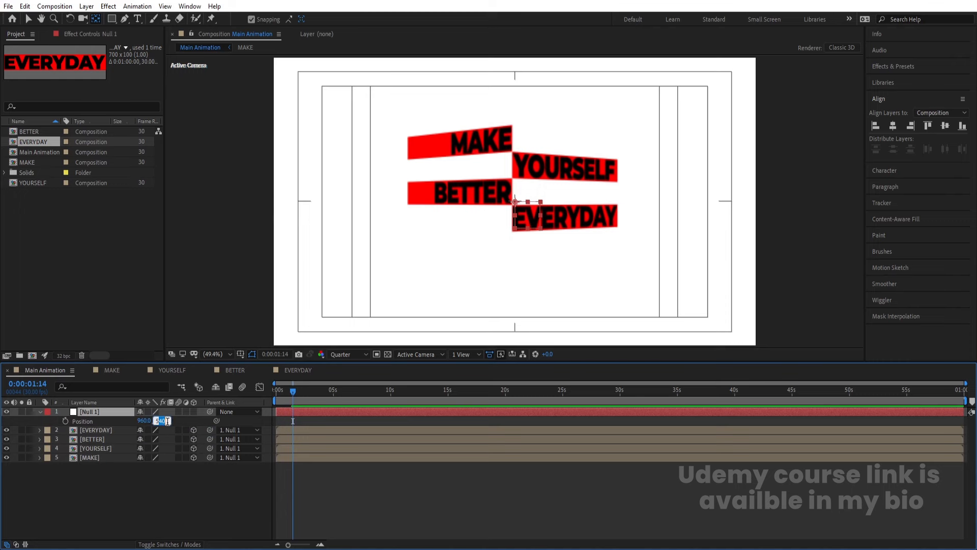
pyautogui.press('Return')
pyautogui.moveTo(158, 421)
pyautogui.mouseDown()
pyautogui.moveTo(193, 421)
pyautogui.moveTo(158, 421)
pyautogui.moveTo(176, 421)
pyautogui.mouseUp()
pyautogui.press('s')
pyautogui.press('p')
pyautogui.click(100, 413)
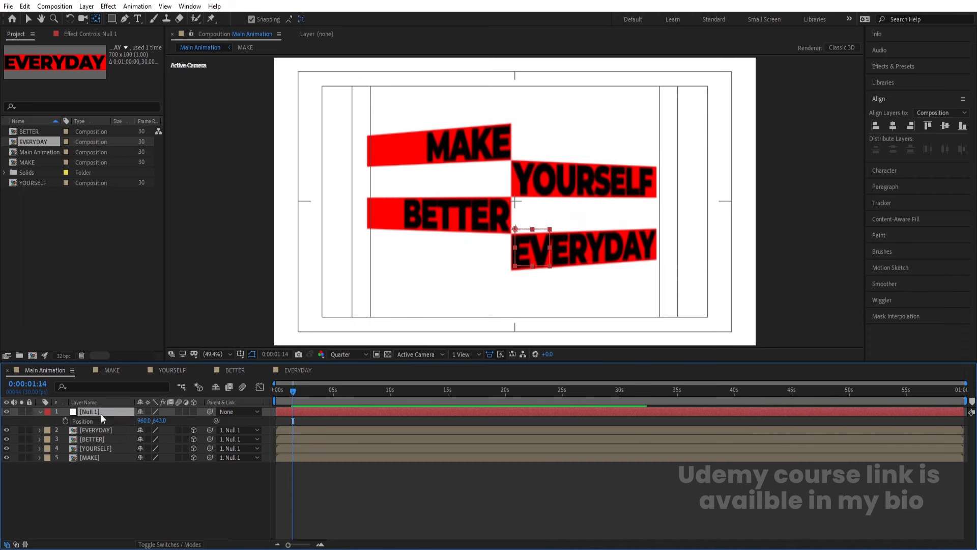
pyautogui.press('Delete')
# Create a two-node camera named Camera 1 with an angle of view of 120°.
pyautogui.rightClick(133, 455)
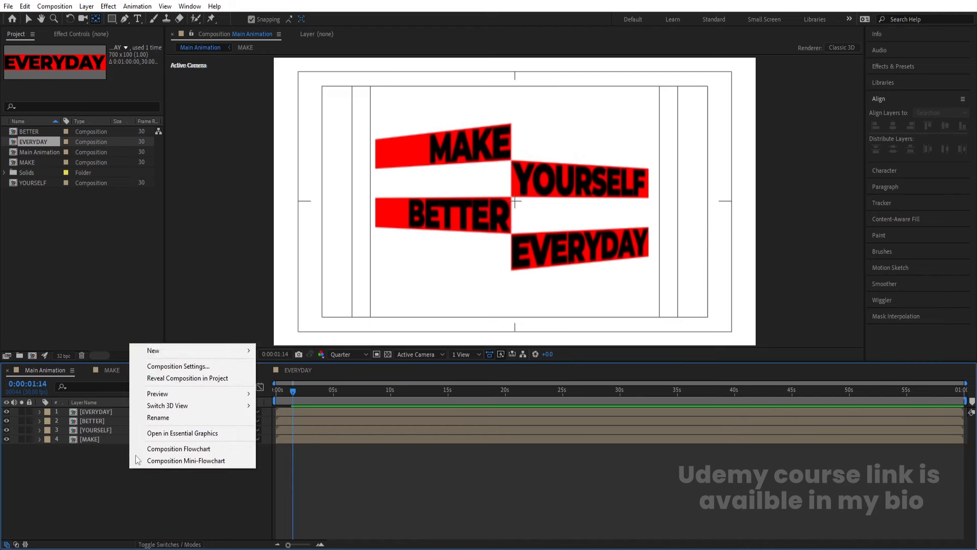
pyautogui.moveTo(160, 349)
pyautogui.click(325, 405)
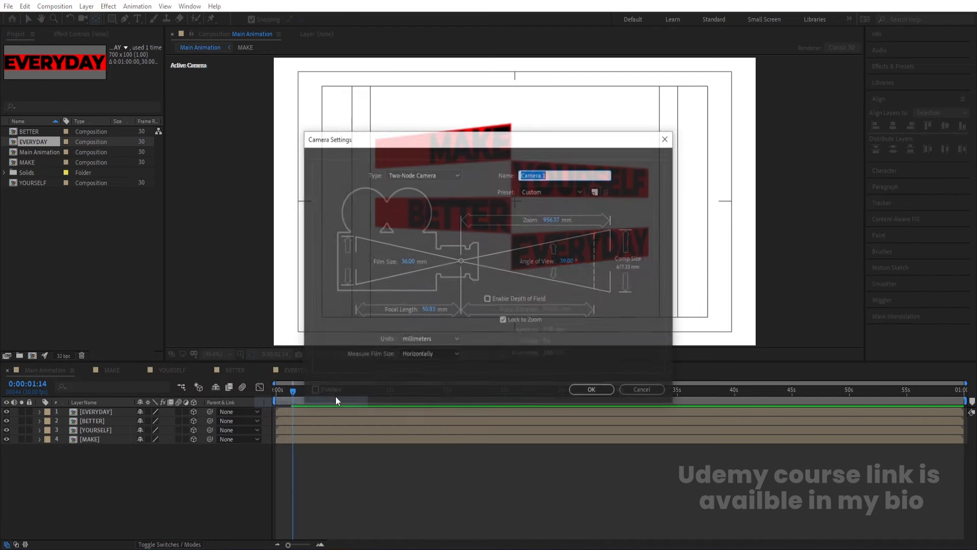
pyautogui.moveTo(526, 146); pyautogui.dragTo(346, 130)
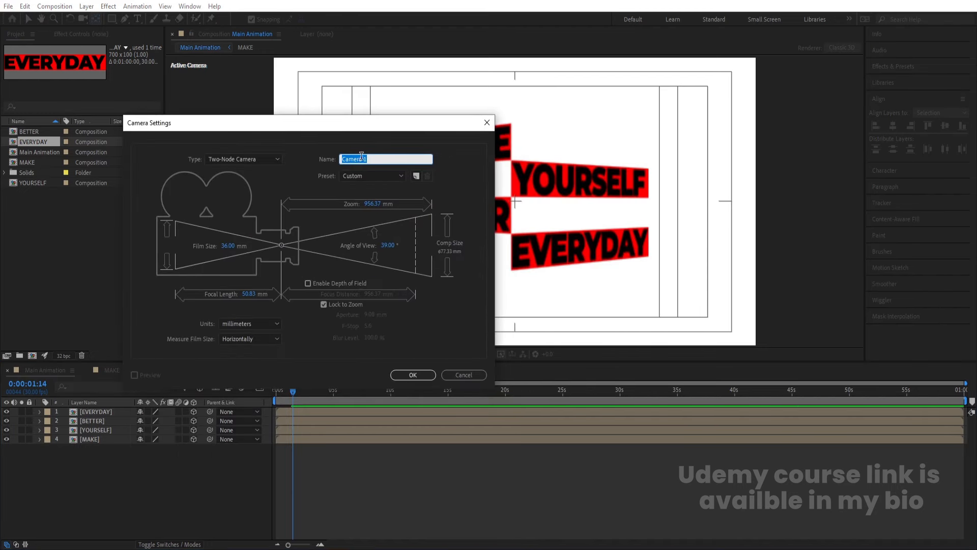
pyautogui.click(383, 245)
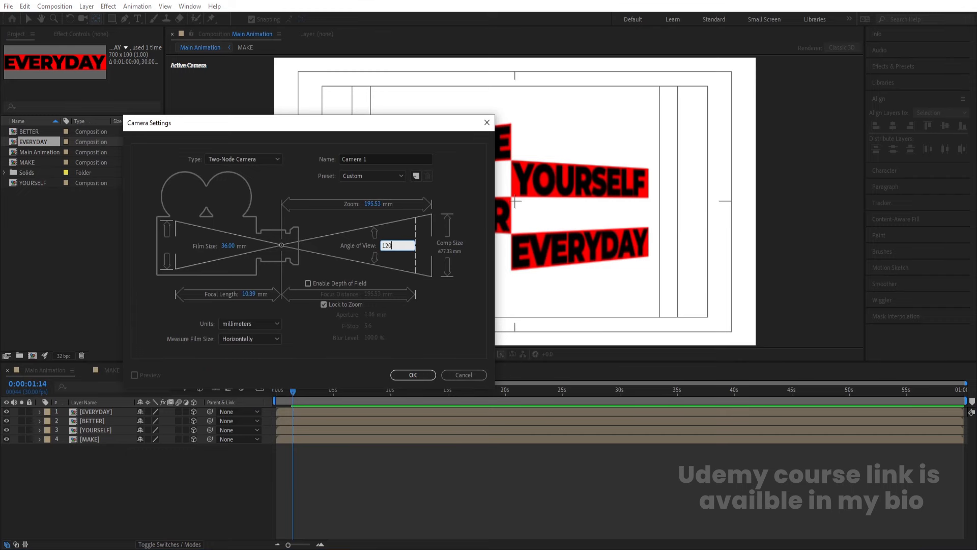
pyautogui.press('Return')
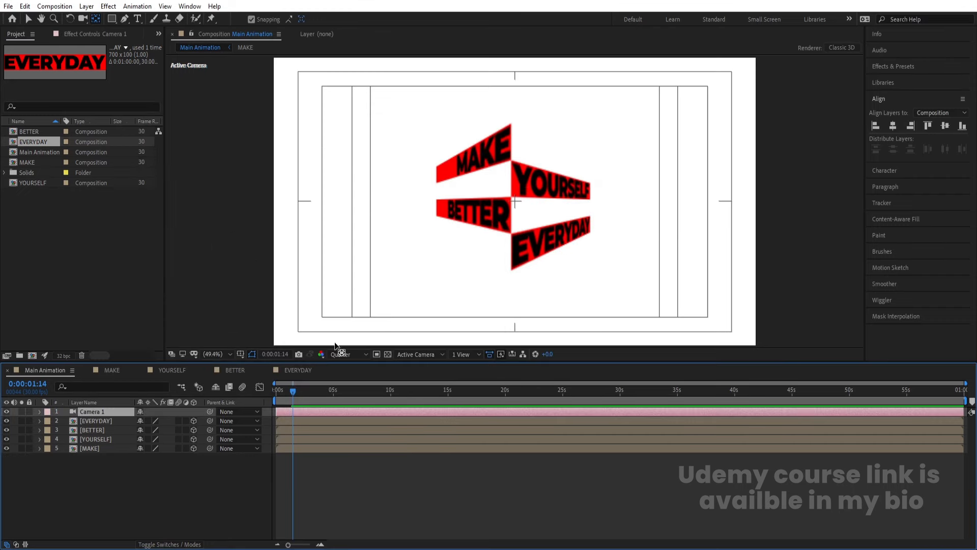
# Dolly the camera closer to the words and set Camera 1's angle of view to 100°.
pyautogui.press('c')
pyautogui.moveTo(511, 193); pyautogui.dragTo(514, 167)
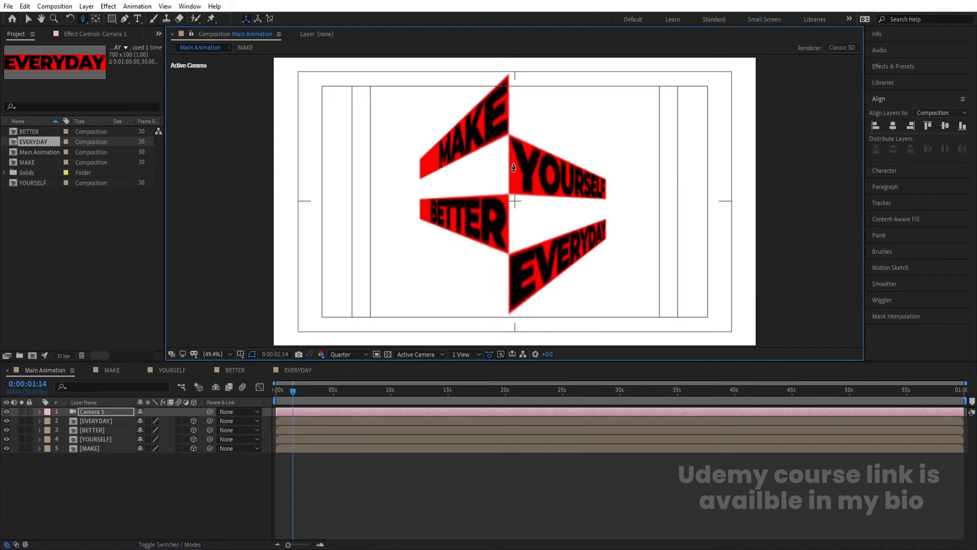
pyautogui.doubleClick(114, 411)
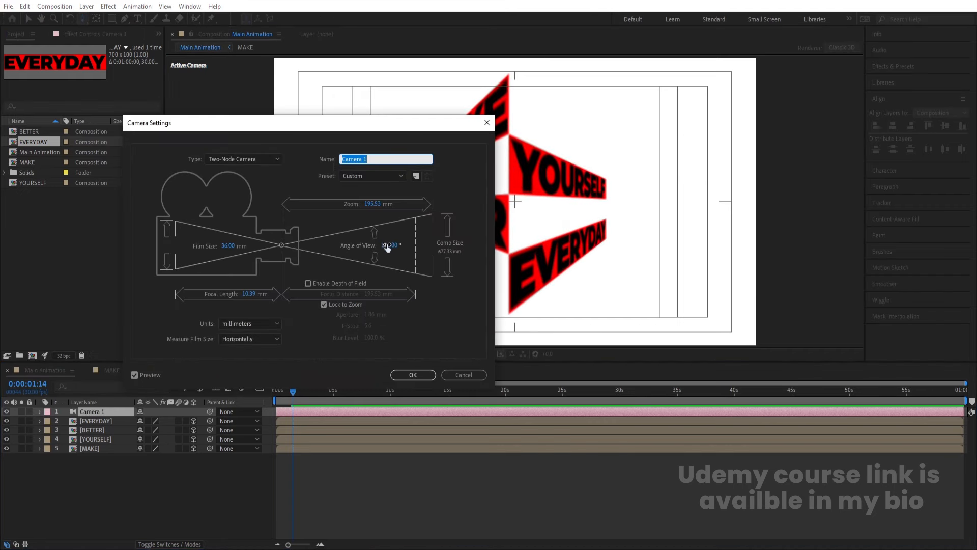
pyautogui.click(386, 245)
pyautogui.write('100')
pyautogui.press('Return')
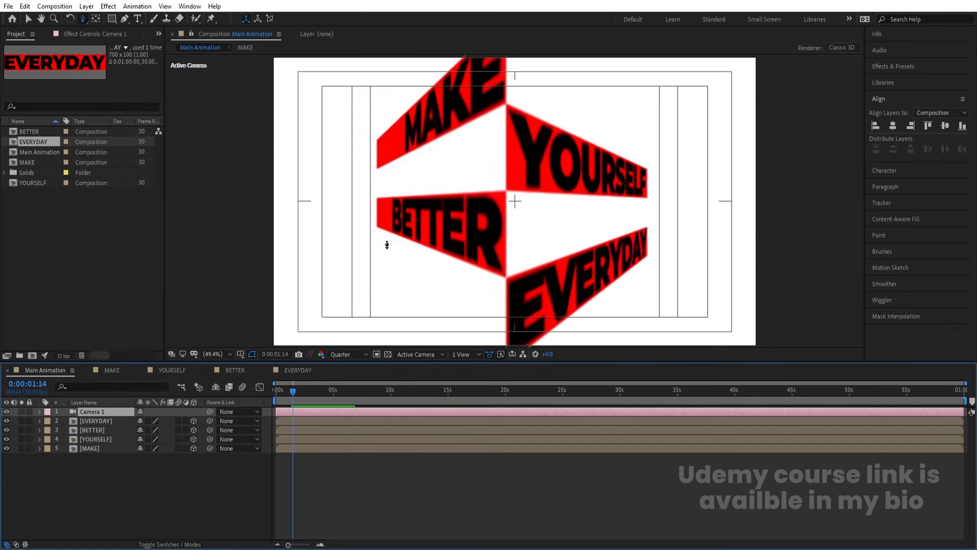
# Set the preview resolution to Full and maximize the composition viewer.
pyautogui.click(331, 355)
pyautogui.click(346, 383)
pyautogui.press('`')
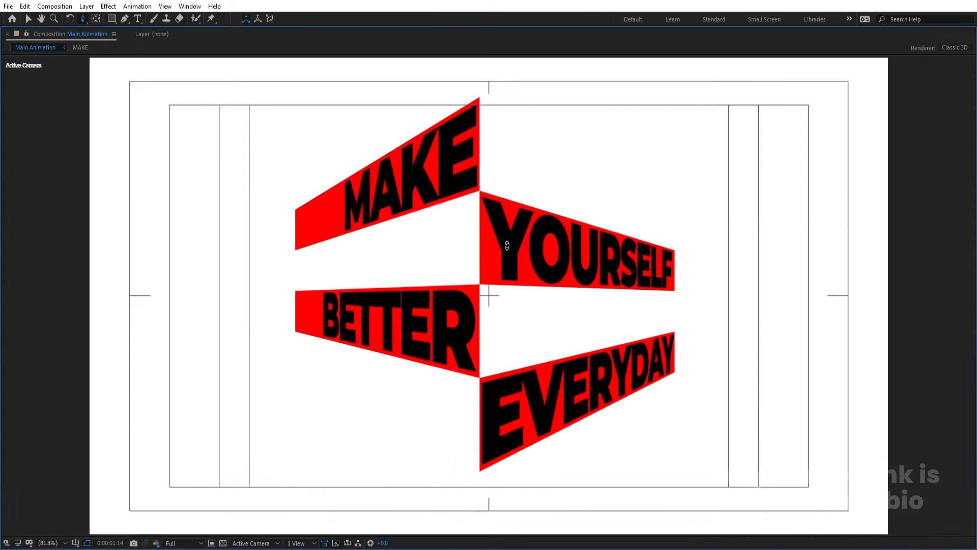
# Restore the full workspace layout, add a null object to the Main Animation composition and make it a 3D layer.
pyautogui.press('`')
pyautogui.moveTo(305, 394); pyautogui.dragTo(185, 397)
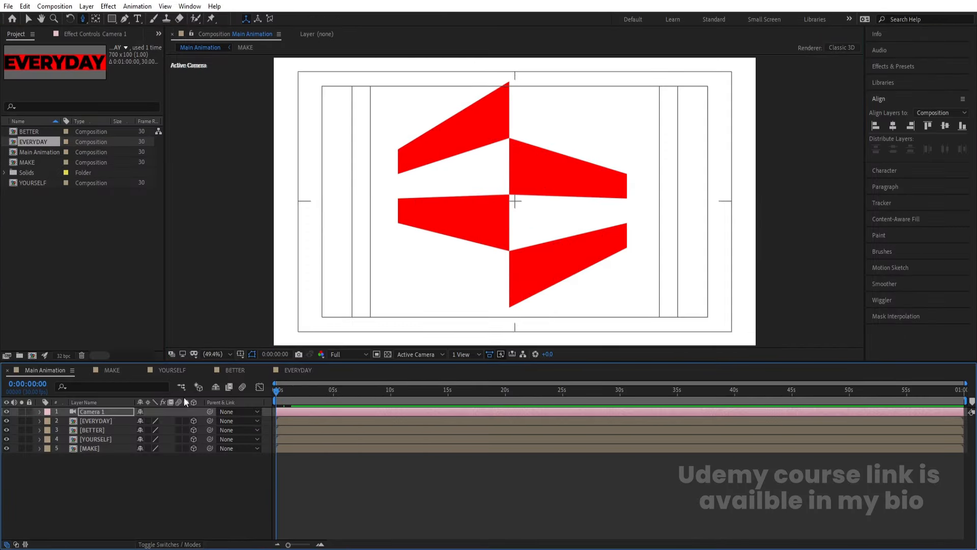
pyautogui.click(164, 497)
pyautogui.rightClick(165, 497)
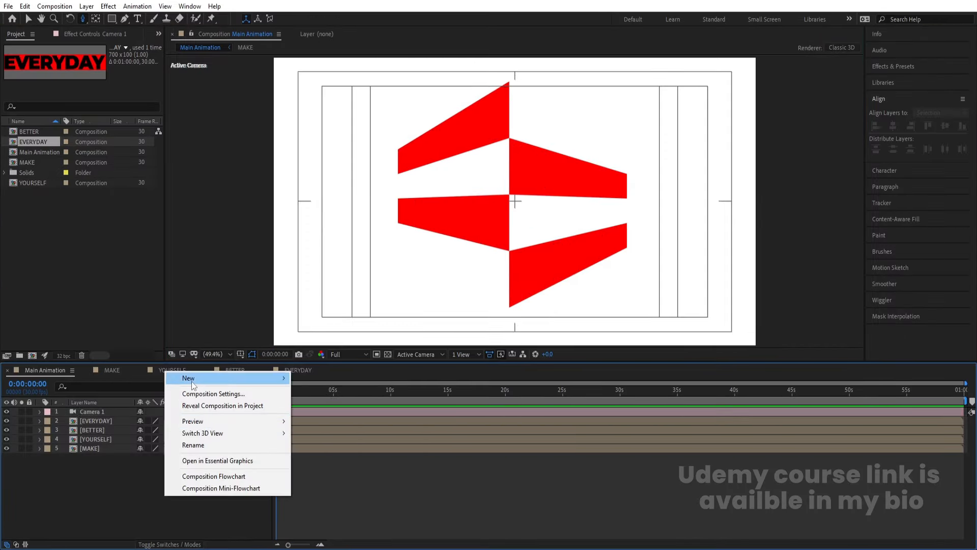
pyautogui.moveTo(191, 379)
pyautogui.click(328, 440)
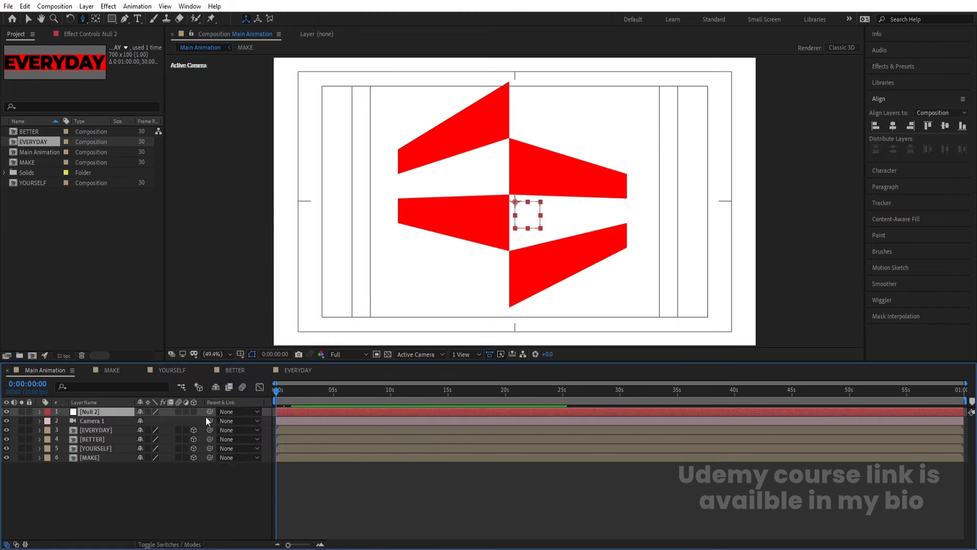
pyautogui.click(194, 412)
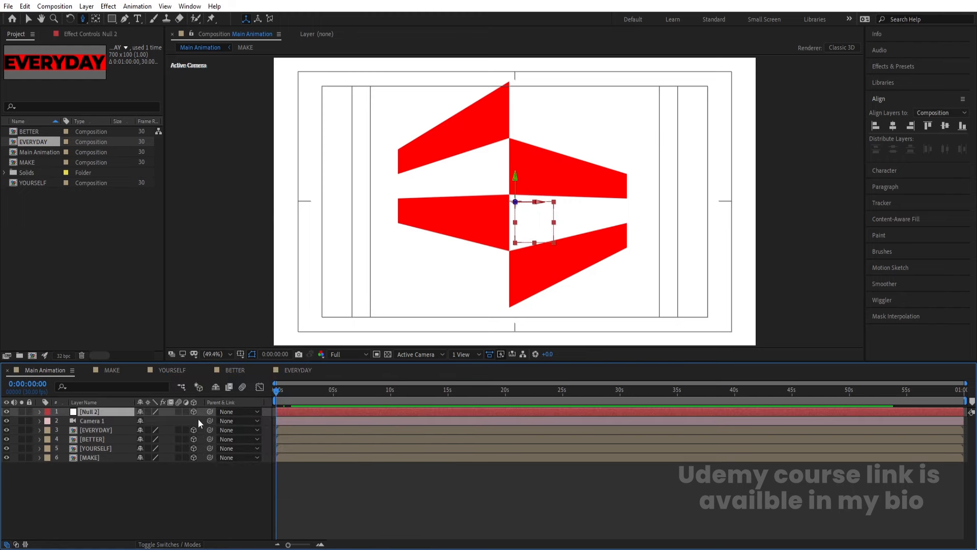
# Using the Top view, move Null 2 back along its Z axis to 436, and return to the Active Camera view.
pyautogui.click(431, 351)
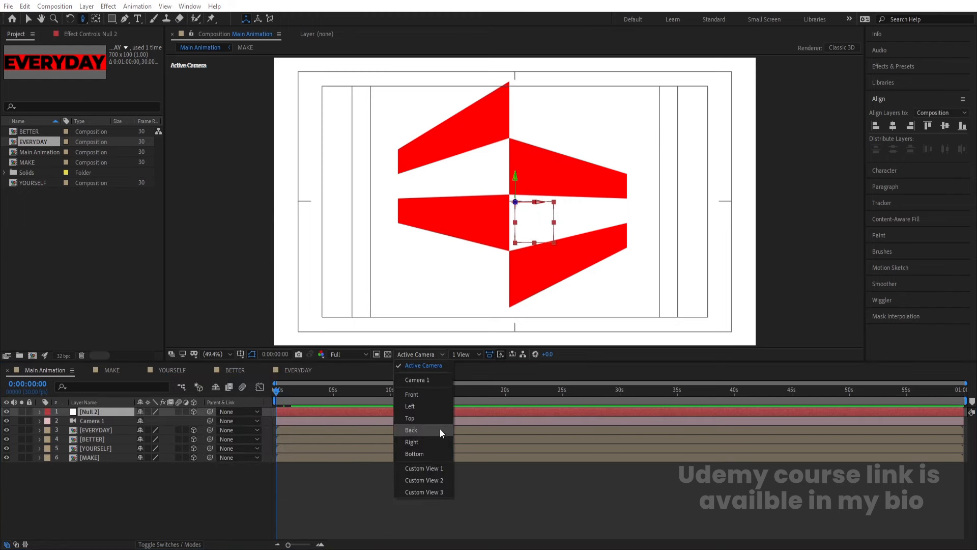
pyautogui.click(428, 419)
pyautogui.click(116, 413)
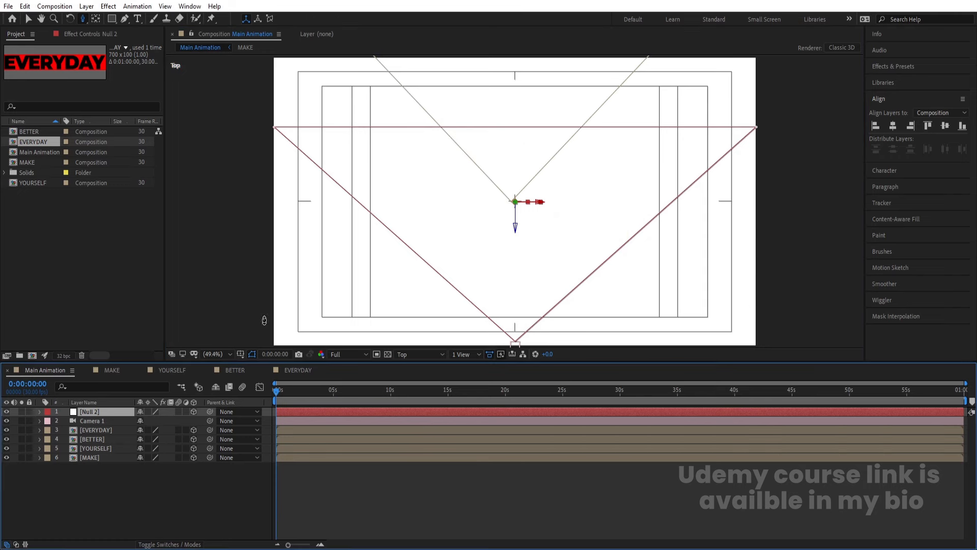
pyautogui.scroll(-2, 569, 191)
pyautogui.press('v')
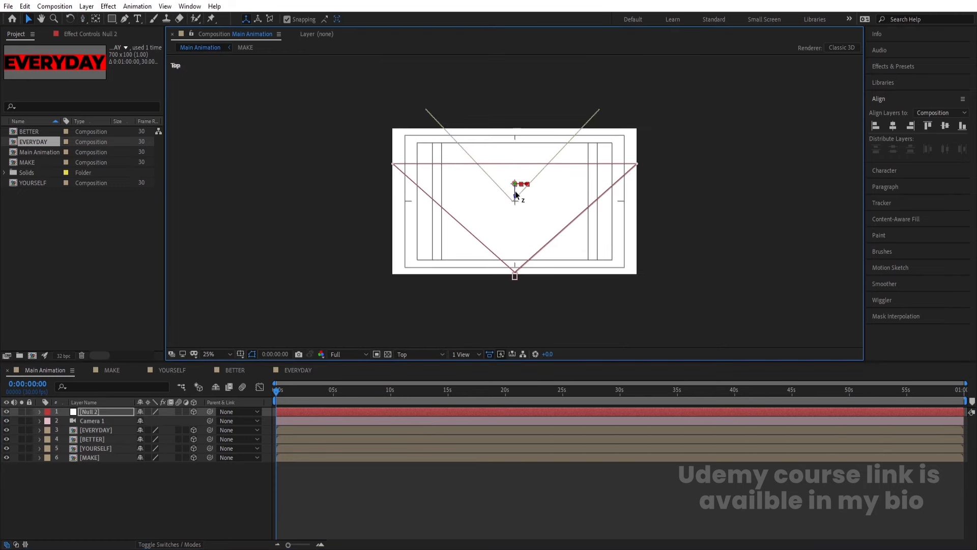
pyautogui.moveTo(525, 170); pyautogui.dragTo(524, 247)
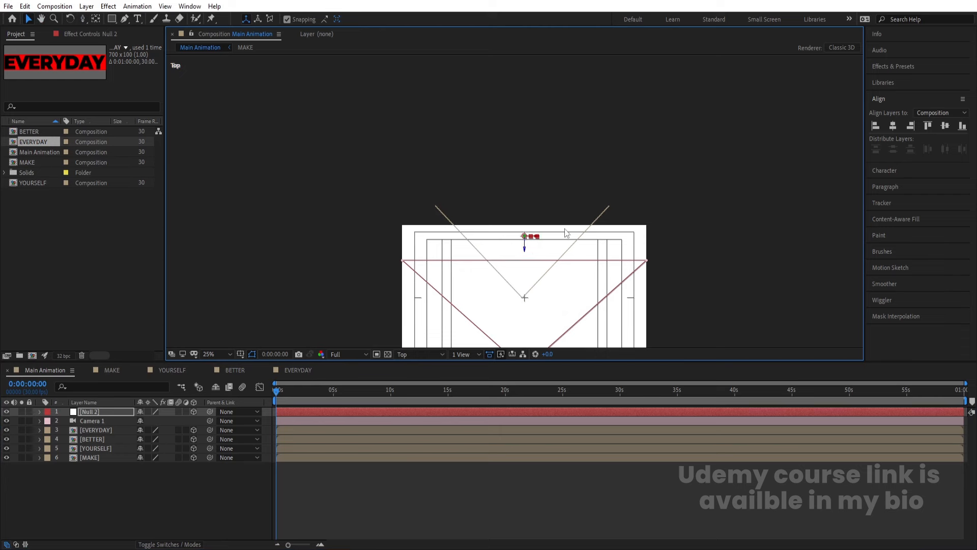
pyautogui.moveTo(524, 251); pyautogui.dragTo(526, 255)
pyautogui.click(422, 353)
pyautogui.click(429, 368)
# Fit the composition in the viewer up to 100% and preview the word animation.
pyautogui.press('space')
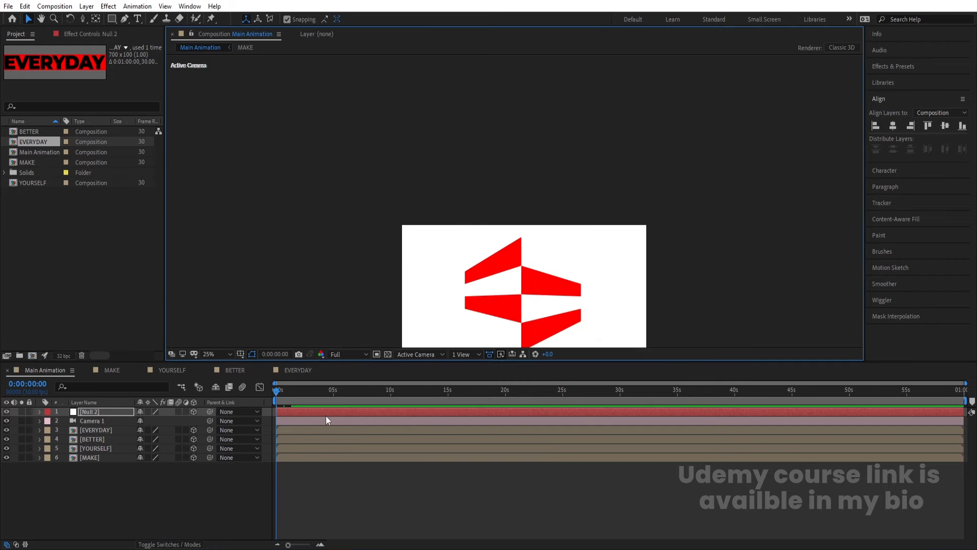
pyautogui.click(216, 354)
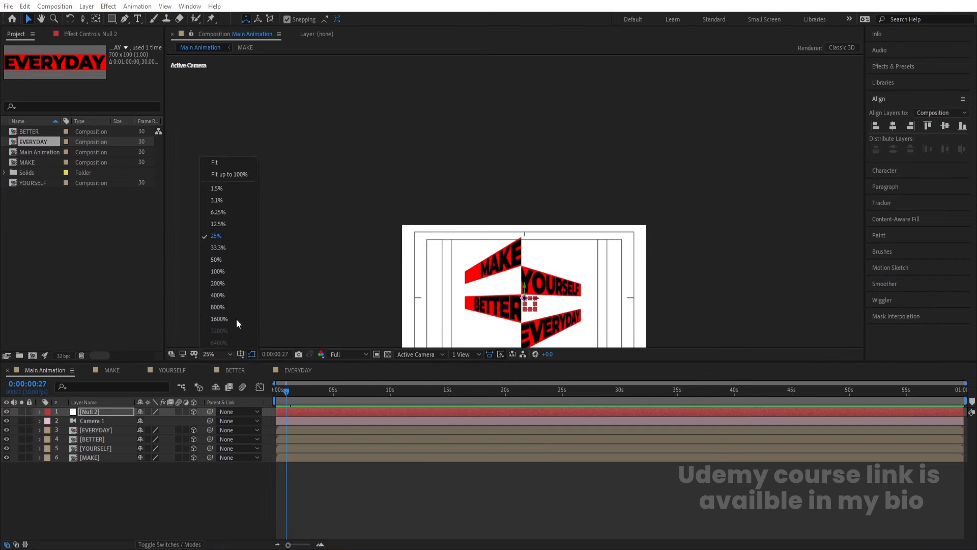
pyautogui.click(235, 174)
pyautogui.press('space')
pyautogui.press('space')
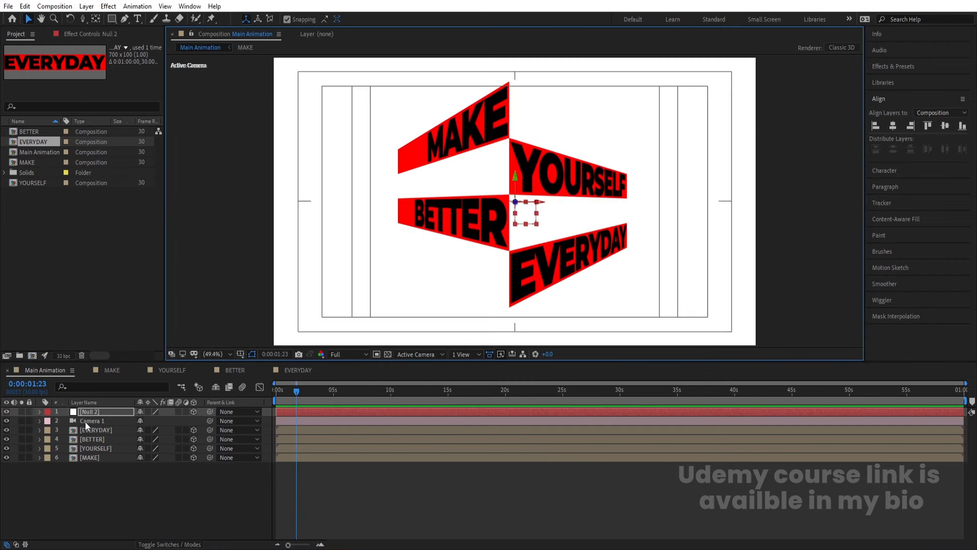
# Parent Camera 1 to Null 2 and reveal the null's rotation properties.
pyautogui.click(84, 421)
pyautogui.moveTo(210, 420); pyautogui.dragTo(113, 412)
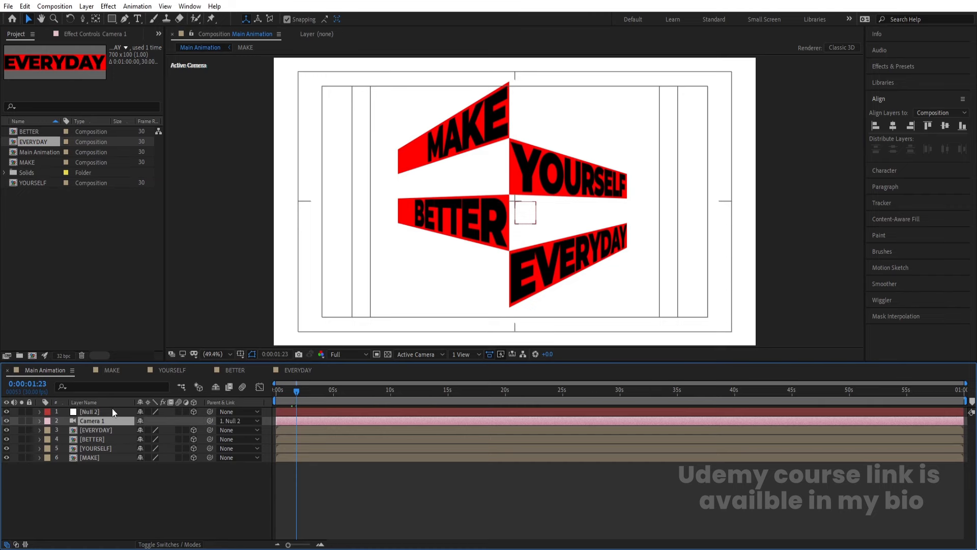
pyautogui.click(111, 409)
pyautogui.press('r')
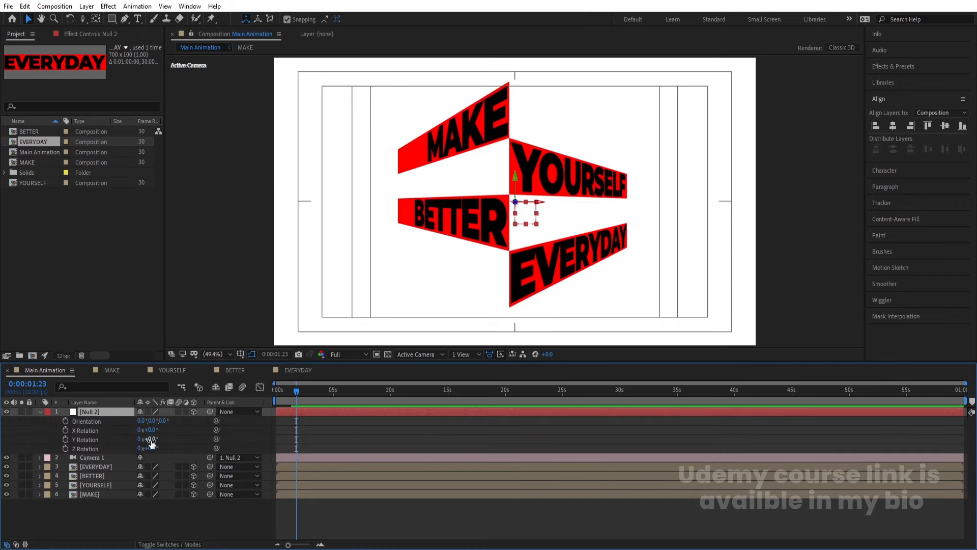
# Try rotating Null 2 around its Y axis to test the camera rig, and undo the rotation.
pyautogui.moveTo(151, 439); pyautogui.dragTo(167, 445)
pyautogui.hotkey('ctrl', 'z')
pyautogui.click(288, 431)
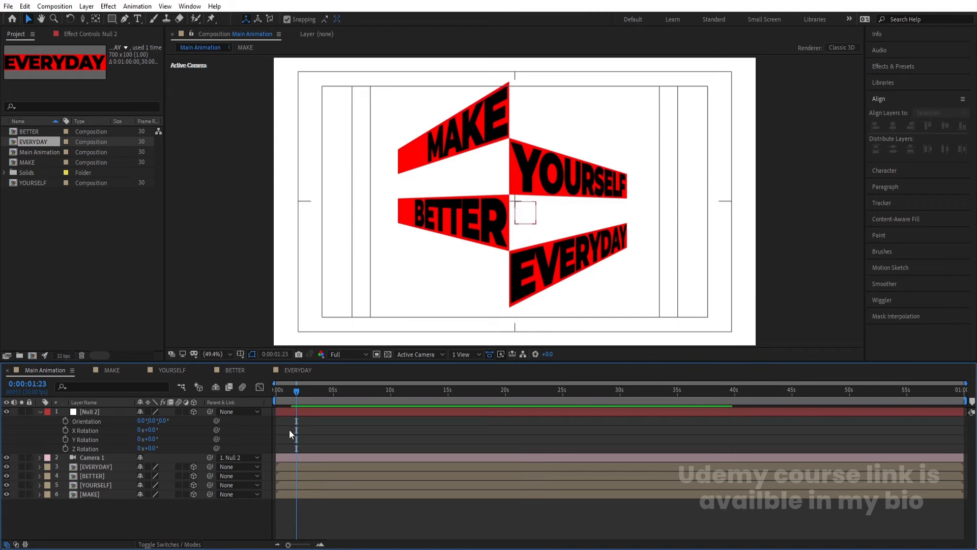
# Enlarge the timeline scale around the first seconds and preview the opening word animation.
pyautogui.press('=')
pyautogui.press('=')
pyautogui.moveTo(294, 392)
pyautogui.mouseDown()
pyautogui.moveTo(268, 393)
pyautogui.moveTo(335, 402)
pyautogui.moveTo(285, 381)
pyautogui.mouseUp()
pyautogui.press('-')
pyautogui.press('Num_Lock')
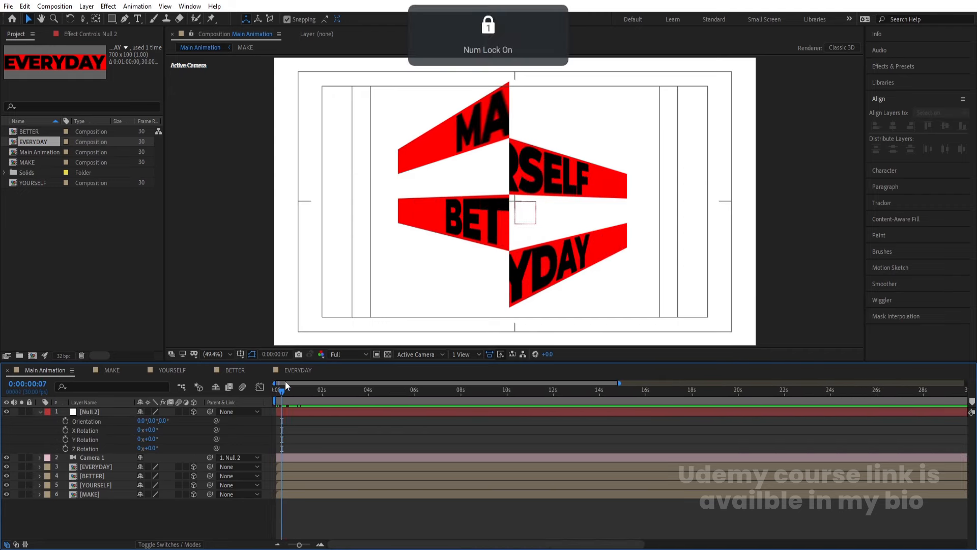
pyautogui.press('KP_0')
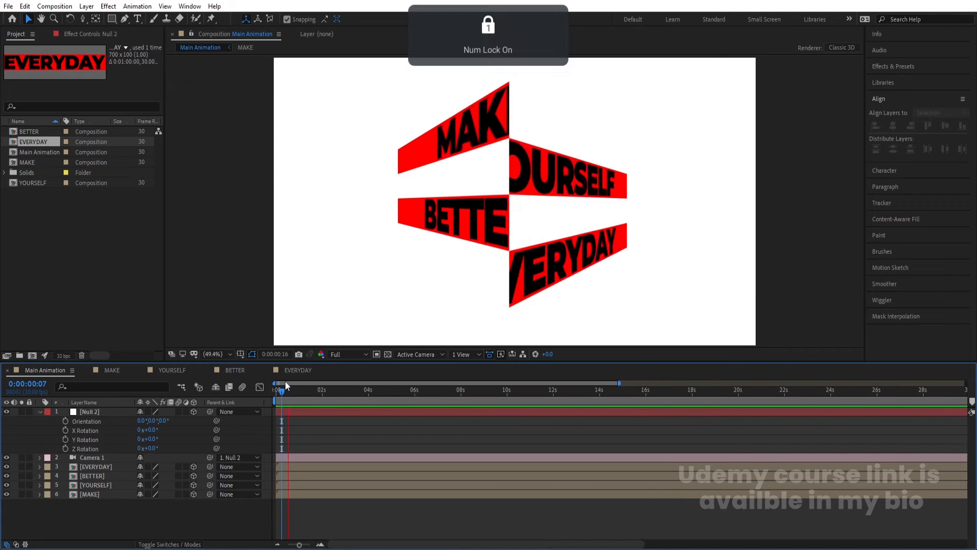
# With the playhead at 0:00:01:01, set the Y Rotation of Null 2 to 25°.
pyautogui.click(313, 412)
pyautogui.moveTo(302, 392)
pyautogui.mouseDown()
pyautogui.moveTo(283, 384)
pyautogui.moveTo(297, 386)
pyautogui.mouseUp()
pyautogui.moveTo(145, 438)
pyautogui.mouseDown()
pyautogui.moveTo(161, 440)
pyautogui.moveTo(153, 439)
pyautogui.mouseUp()
pyautogui.click(152, 440)
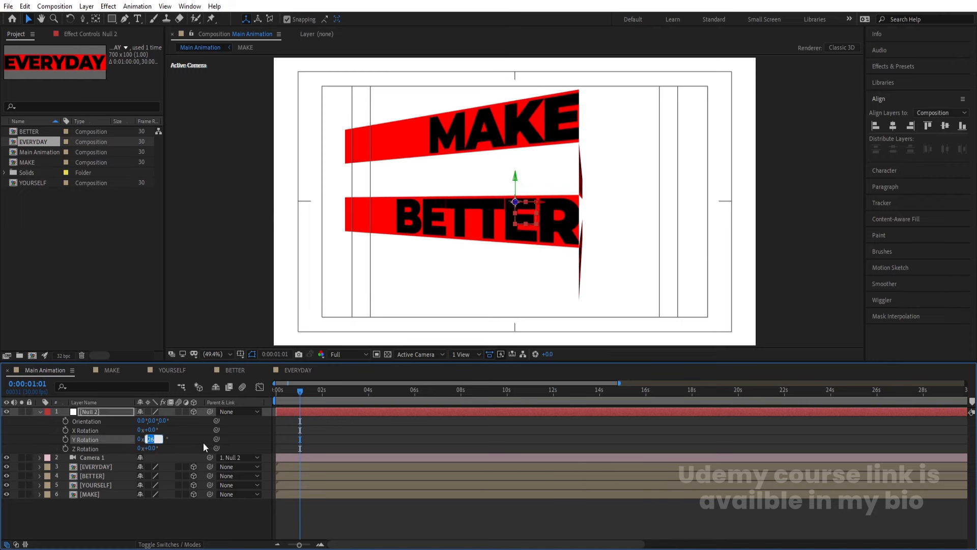
pyautogui.click(170, 441)
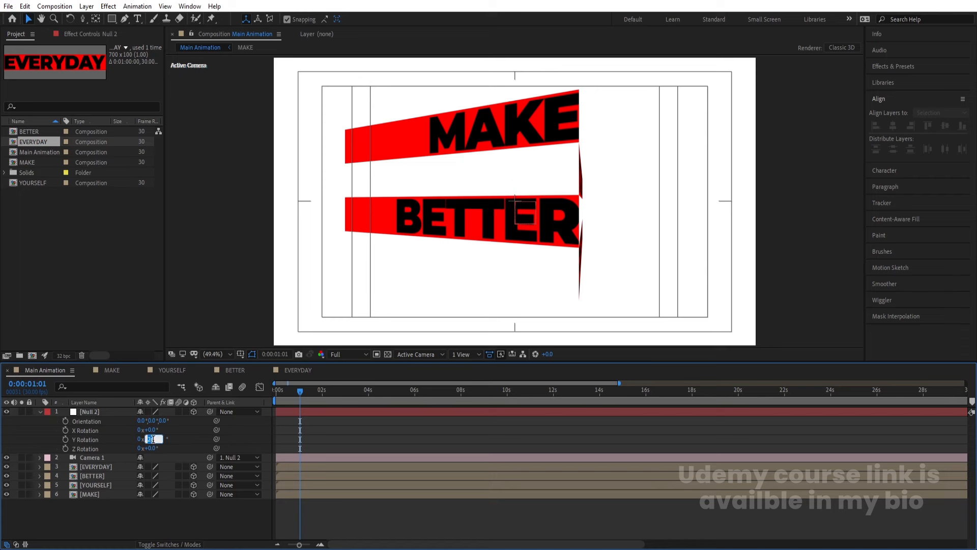
pyautogui.write('25')
pyautogui.press('Return')
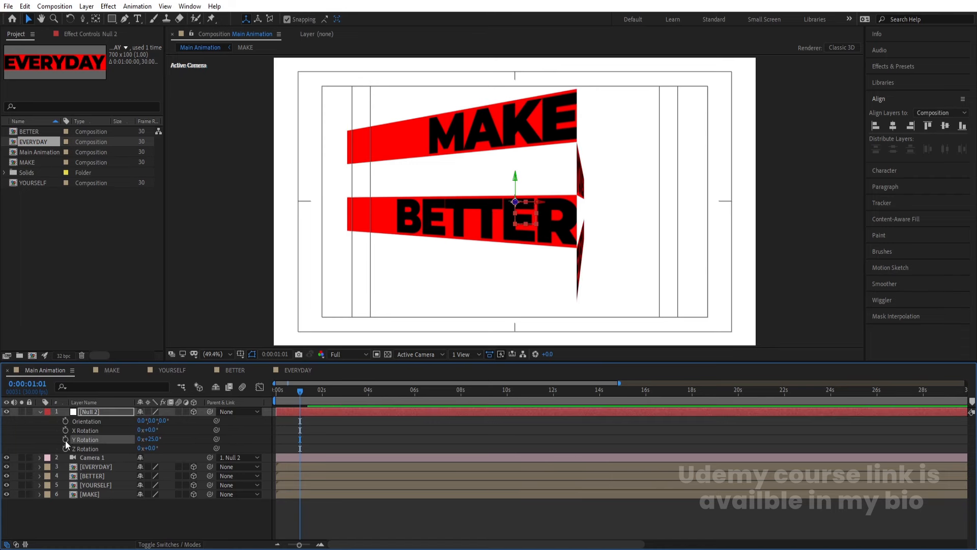
# Set Position, Scale and Y Rotation keyframes on Null 2 at 0:00:01:01 and show all its keyframed properties.
pyautogui.press('s')
pyautogui.click(65, 421)
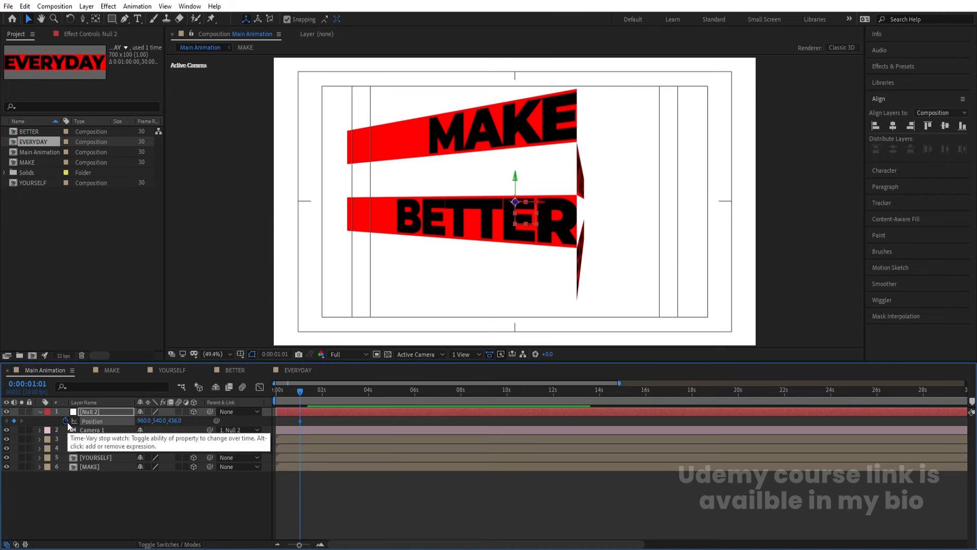
pyautogui.press('s')
pyautogui.press('u')
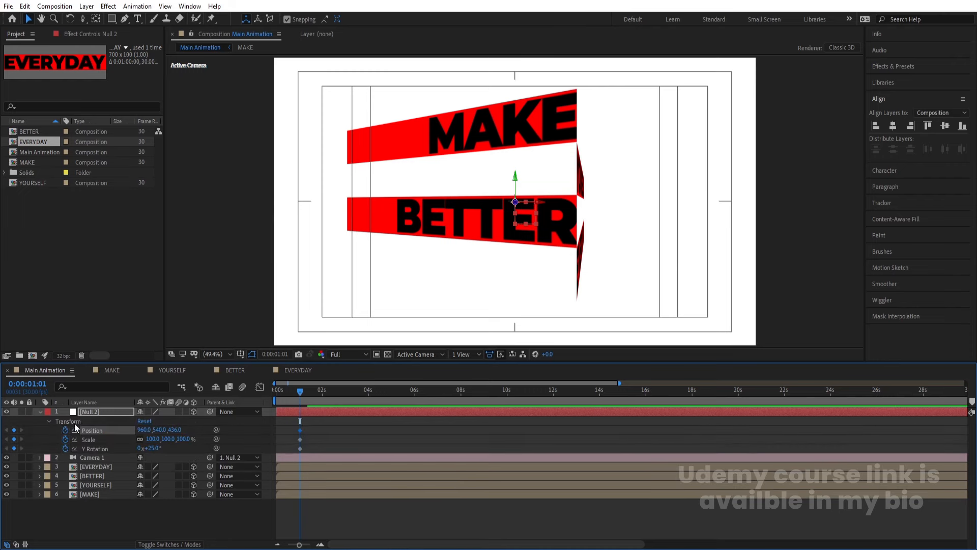
pyautogui.click(331, 419)
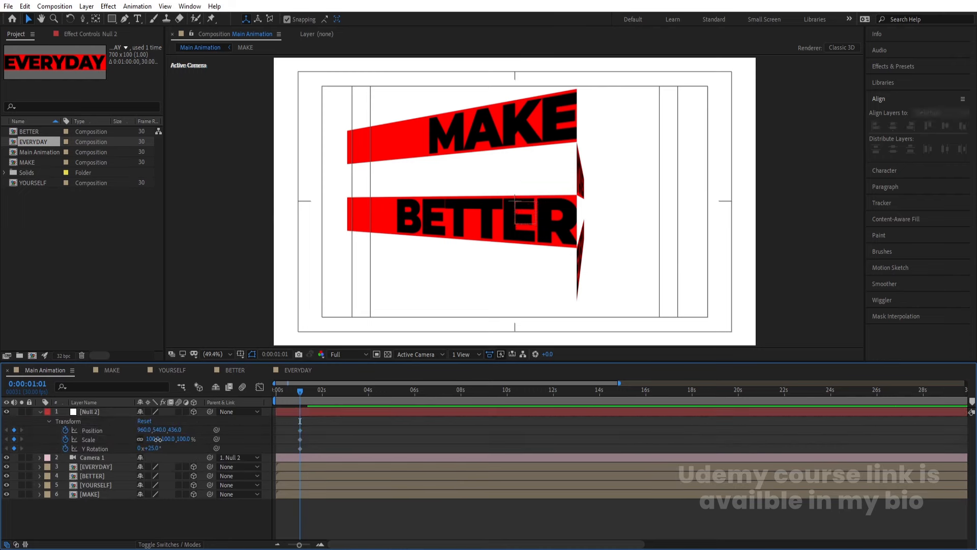
# Scale Null 2 to 74%, turn off snapping, and move the null to about 955, 315, 438 to frame MAKE.
pyautogui.moveTo(155, 439); pyautogui.dragTo(143, 439)
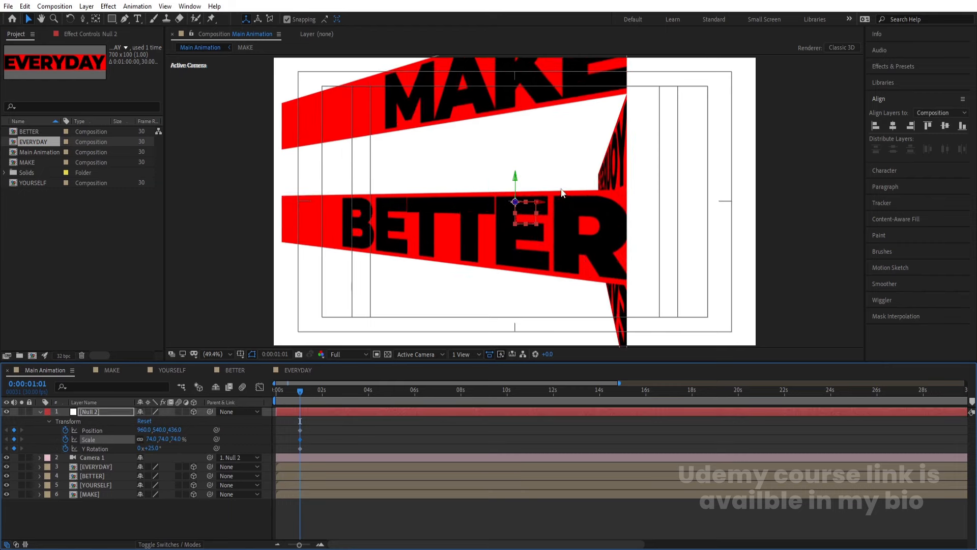
pyautogui.click(524, 211)
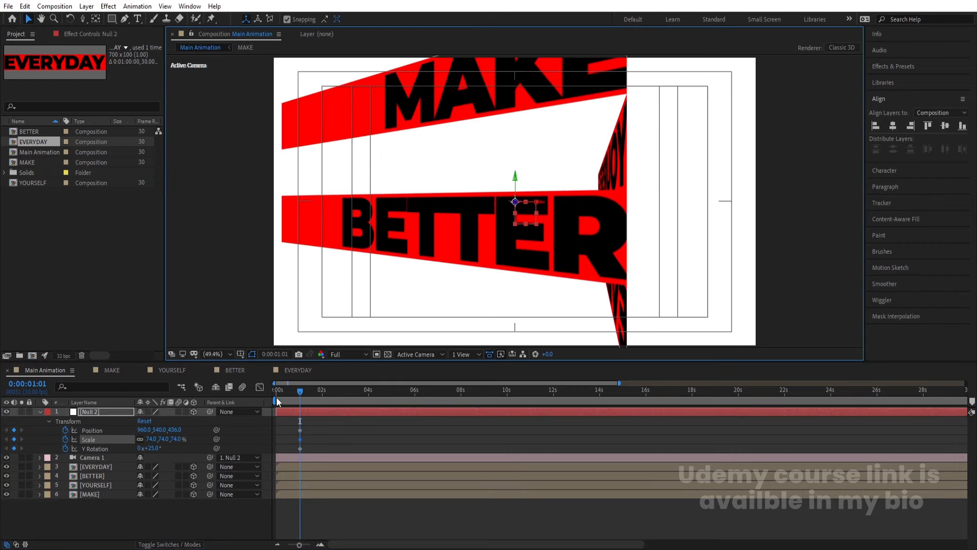
pyautogui.click(287, 19)
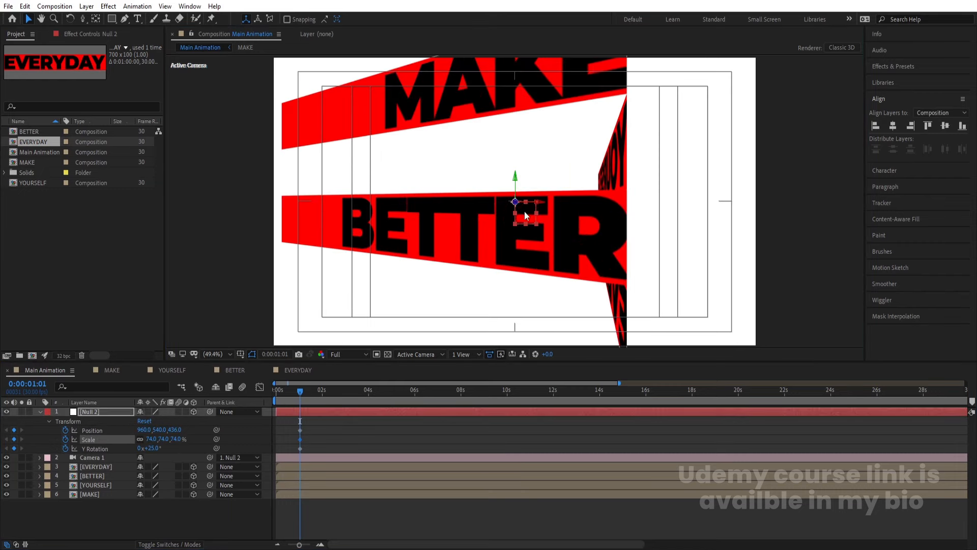
pyautogui.moveTo(524, 210); pyautogui.dragTo(523, 148)
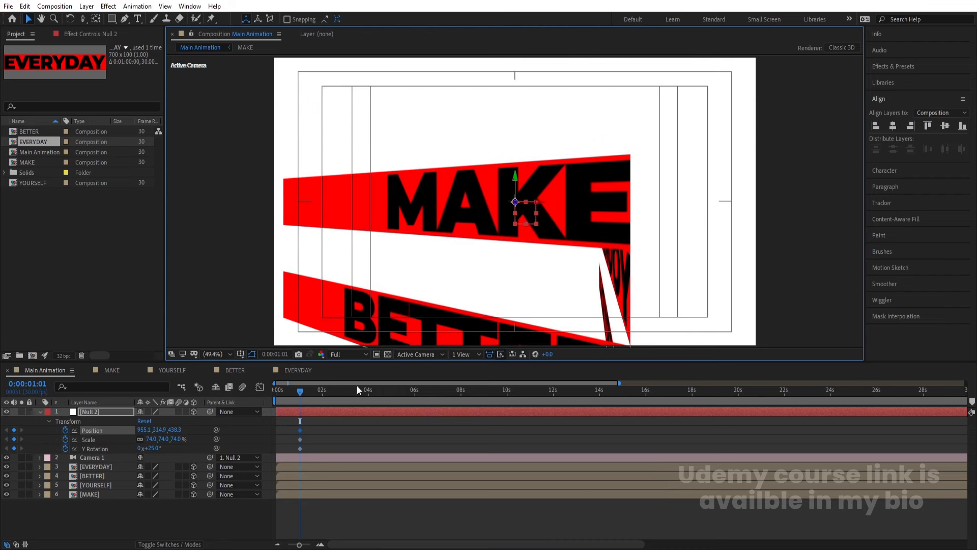
# Preview the MAKE framing and move the null's Position, Scale and Y Rotation keyframes to 0:00:01:20.
pyautogui.moveTo(299, 396); pyautogui.dragTo(282, 387)
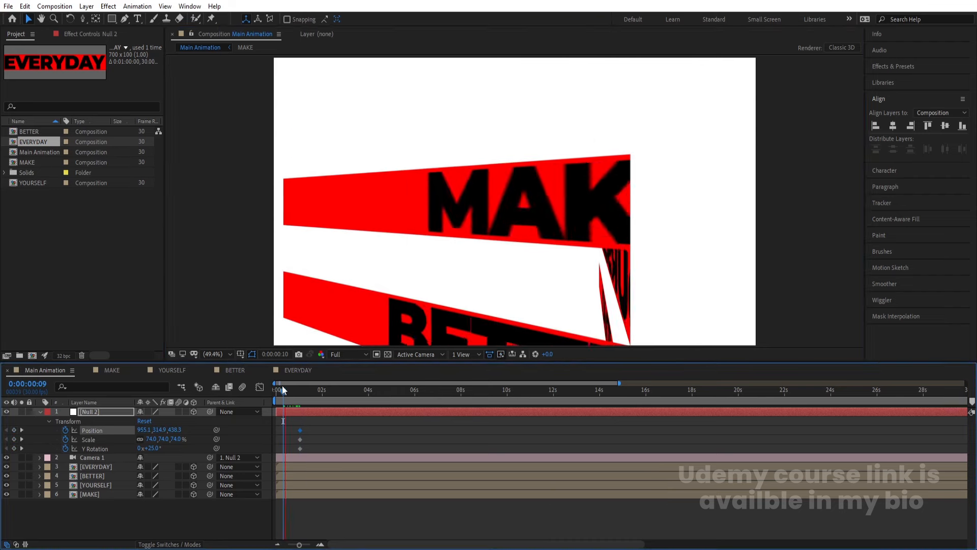
pyautogui.press('space')
pyautogui.press('=')
pyautogui.press('=')
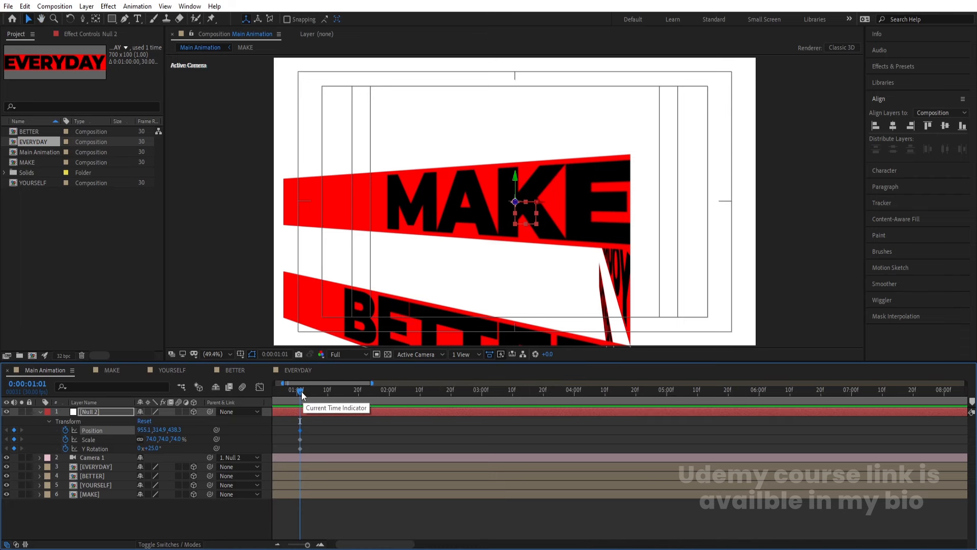
pyautogui.moveTo(302, 394); pyautogui.dragTo(358, 391)
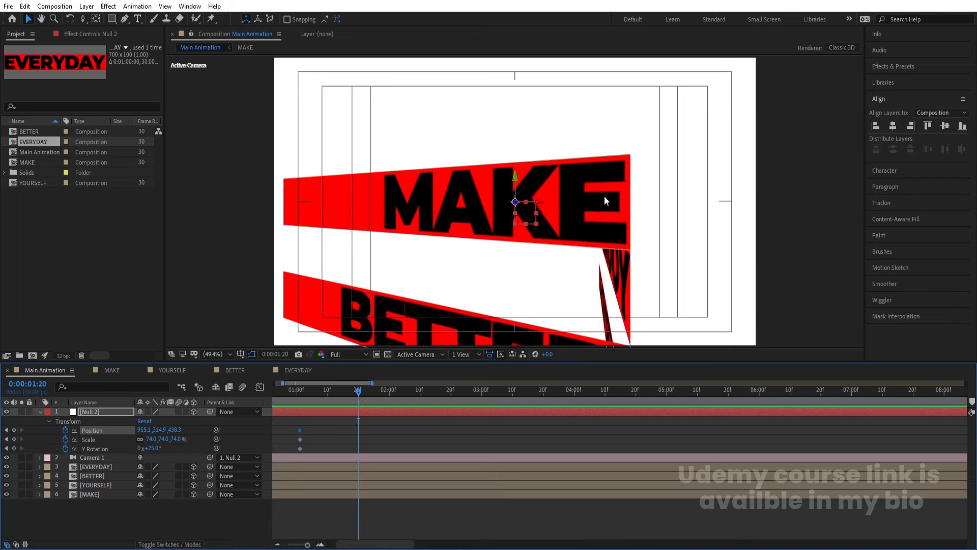
pyautogui.moveTo(286, 425); pyautogui.dragTo(359, 443)
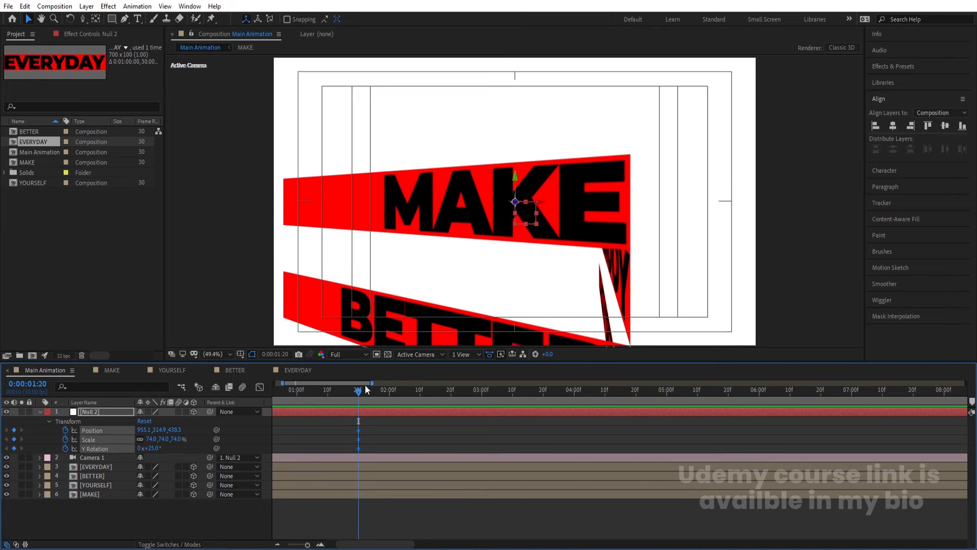
# At 0:00:01:25, set the null's Y Rotation to -25° and its Y position to about 448 to frame YOURSELF.
pyautogui.click(379, 446)
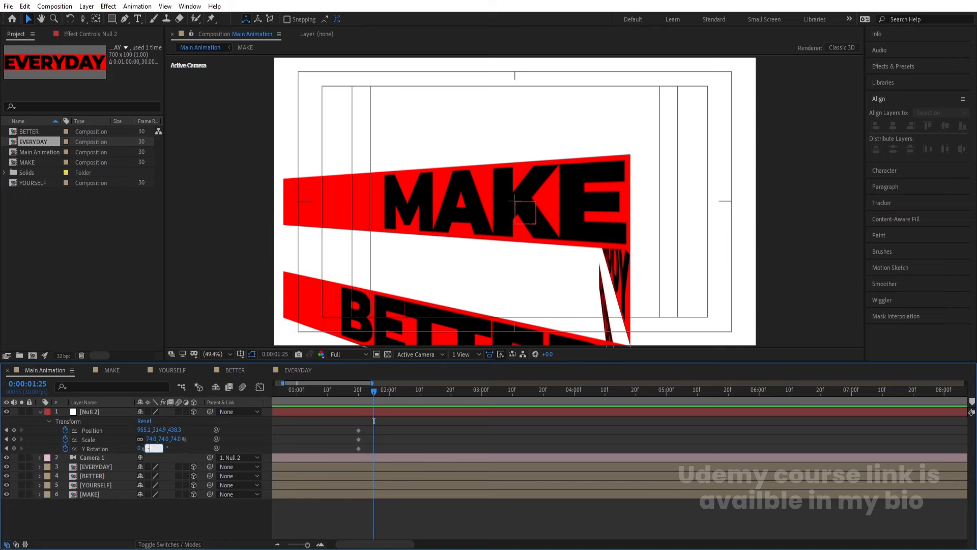
pyautogui.write('-25')
pyautogui.press('Return')
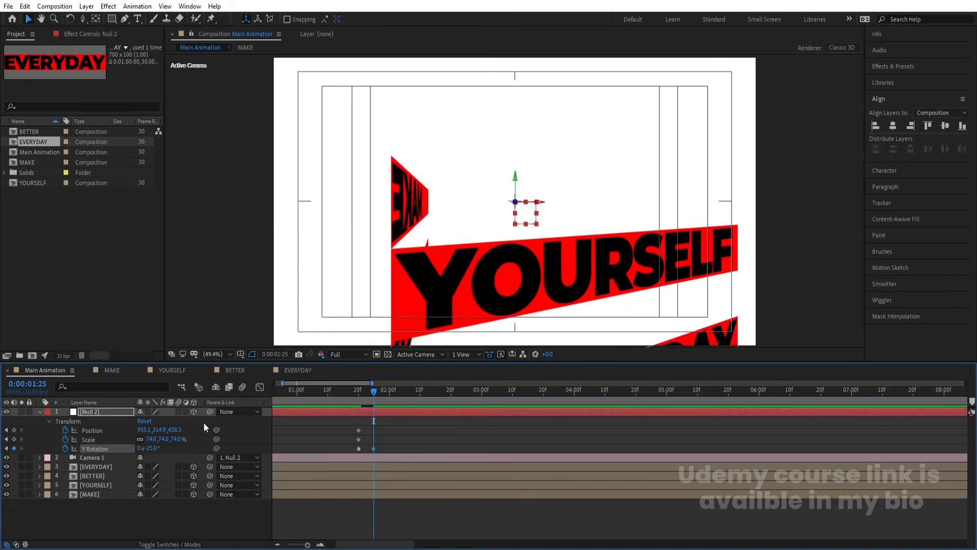
pyautogui.moveTo(157, 434); pyautogui.dragTo(220, 429)
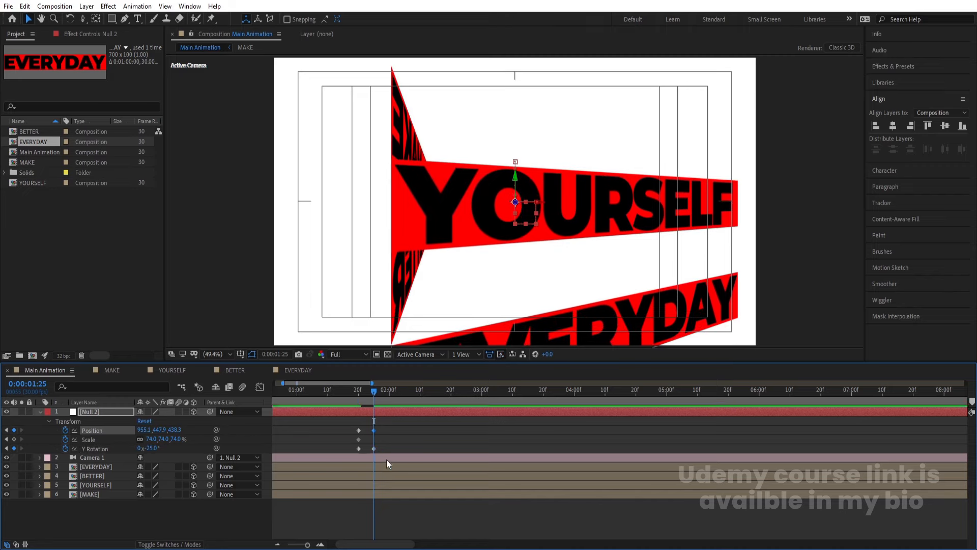
# Preview the camera move and retime it, shifting the YOURSELF keyframes to about 0:00:02:23 and the MAKE keyframes to about 0:00:02:00.
pyautogui.press('j')
pyautogui.press('space')
pyautogui.press('space')
pyautogui.moveTo(368, 423); pyautogui.dragTo(462, 435)
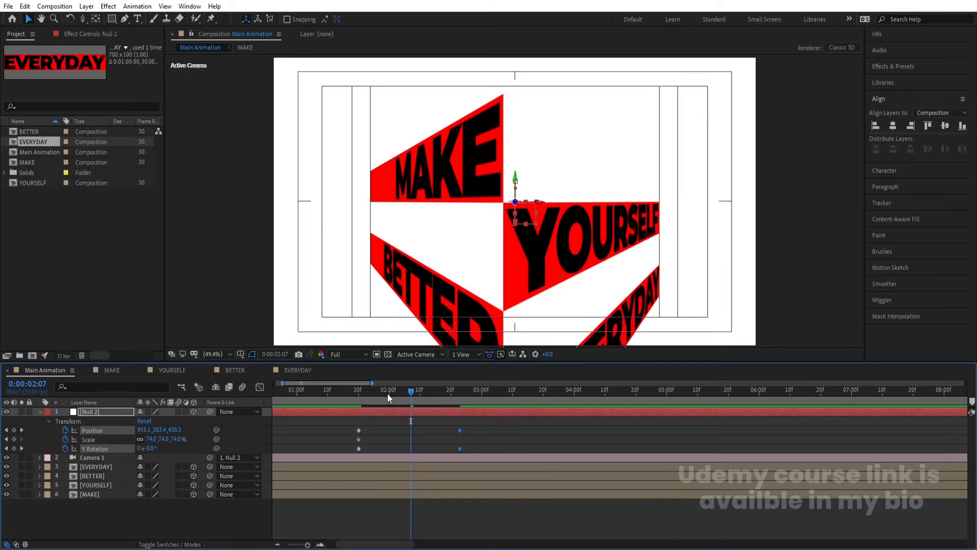
pyautogui.click(389, 392)
pyautogui.moveTo(358, 426); pyautogui.dragTo(388, 432)
pyautogui.click(481, 390)
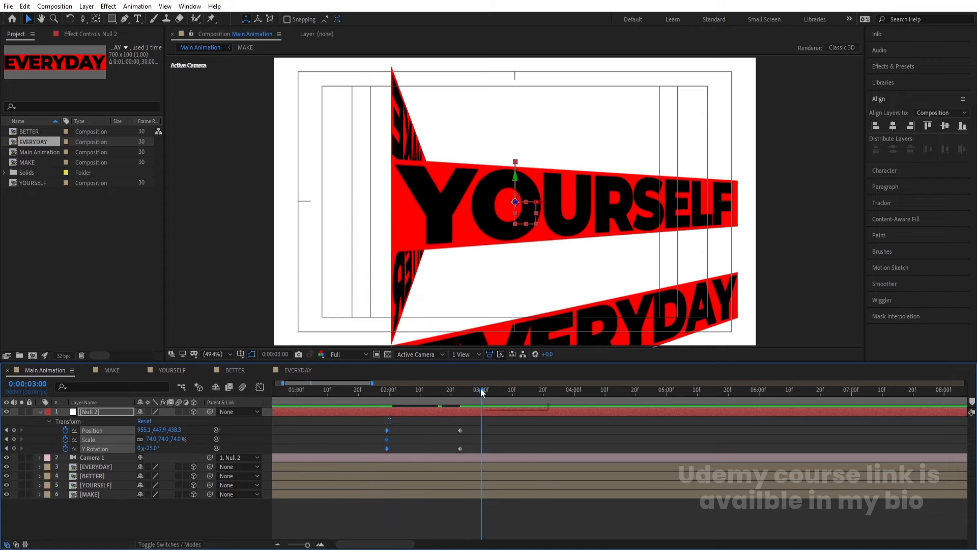
# Move the YOURSELF keyframes to 0:00:03:00, preview the move, and add Position, Scale and Y Rotation keyframes on Null 2 at 0:00:04:00.
pyautogui.moveTo(447, 423); pyautogui.dragTo(480, 435)
pyautogui.press('space')
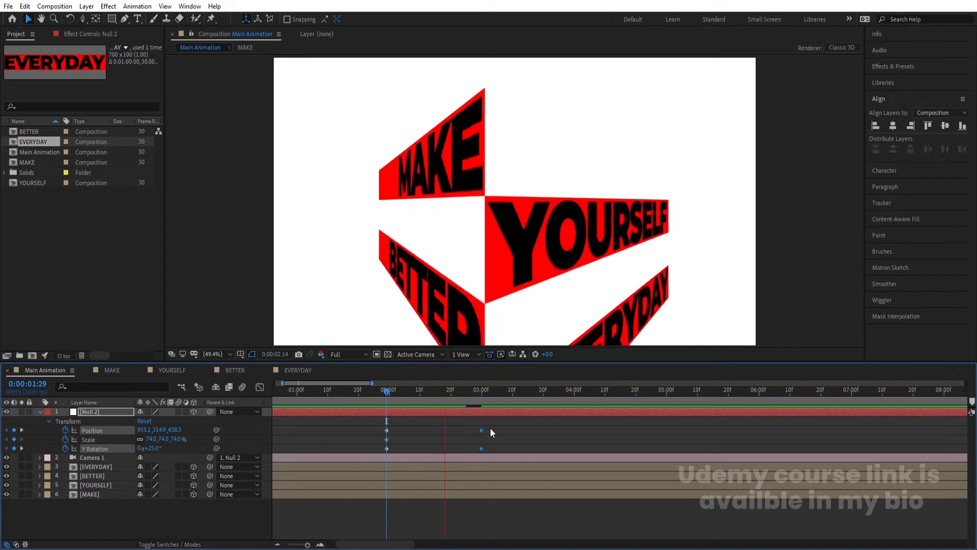
pyautogui.moveTo(564, 393)
pyautogui.mouseDown()
pyautogui.moveTo(549, 390)
pyautogui.moveTo(574, 393)
pyautogui.mouseUp()
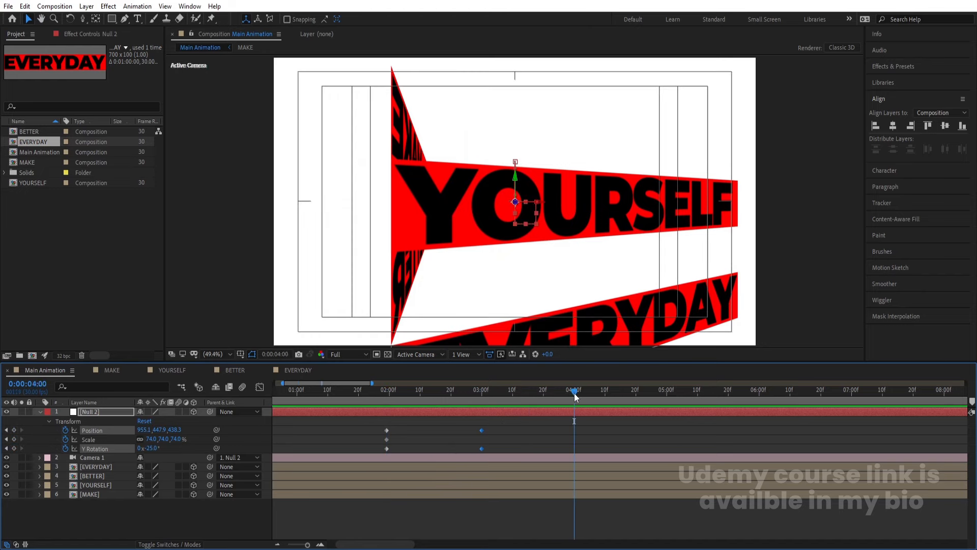
pyautogui.click(14, 429)
pyautogui.click(13, 438)
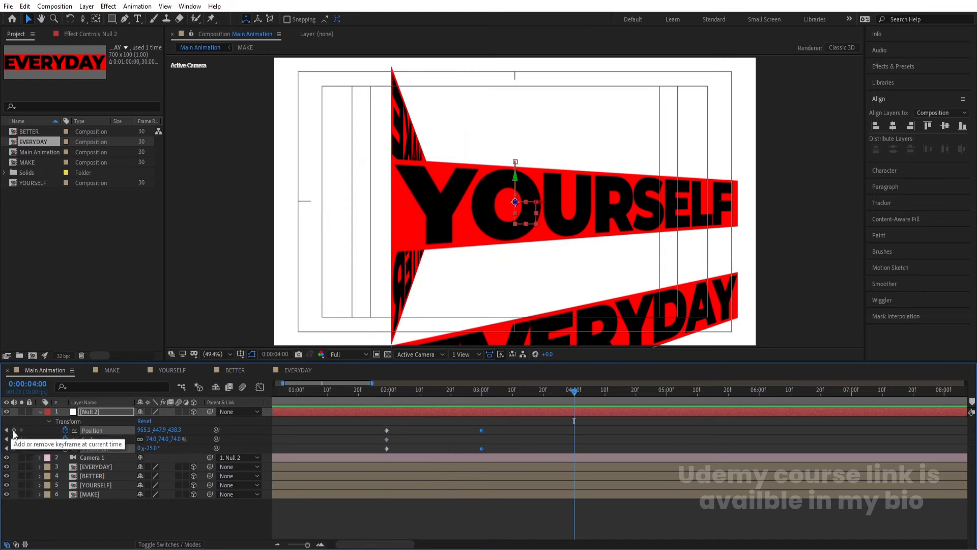
pyautogui.click(14, 448)
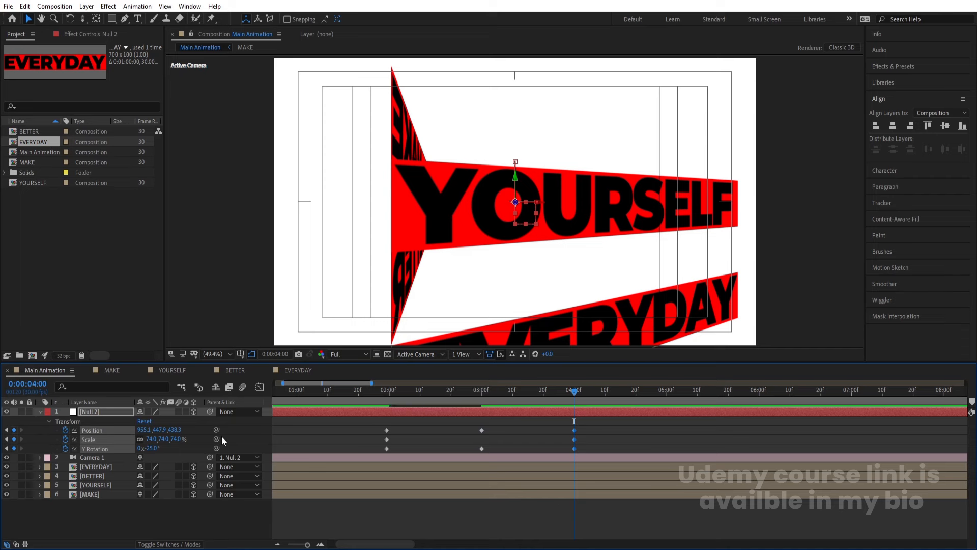
# Remove all Scale keyframes from Null 2, leaving only Position and Y Rotation animated.
pyautogui.click(294, 426)
pyautogui.click(99, 440)
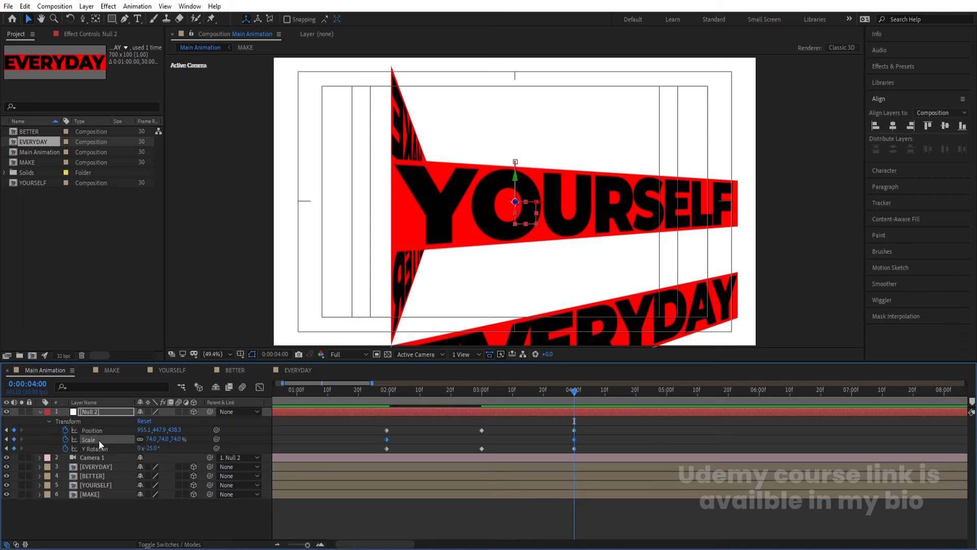
pyautogui.click(618, 426)
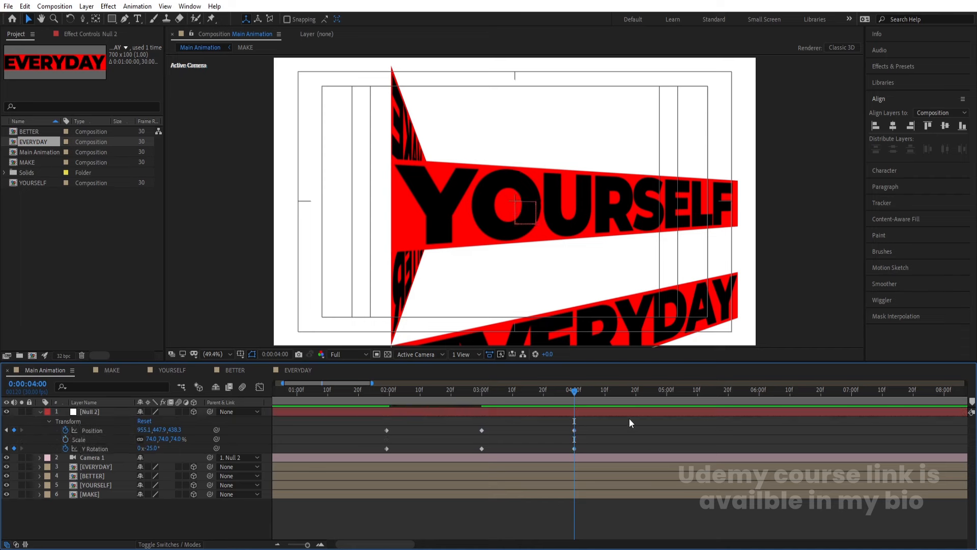
# At 0:00:05:00, set Null 2's Y Rotation to 25° and its Y position to about 591 to frame BETTER.
pyautogui.click(667, 390)
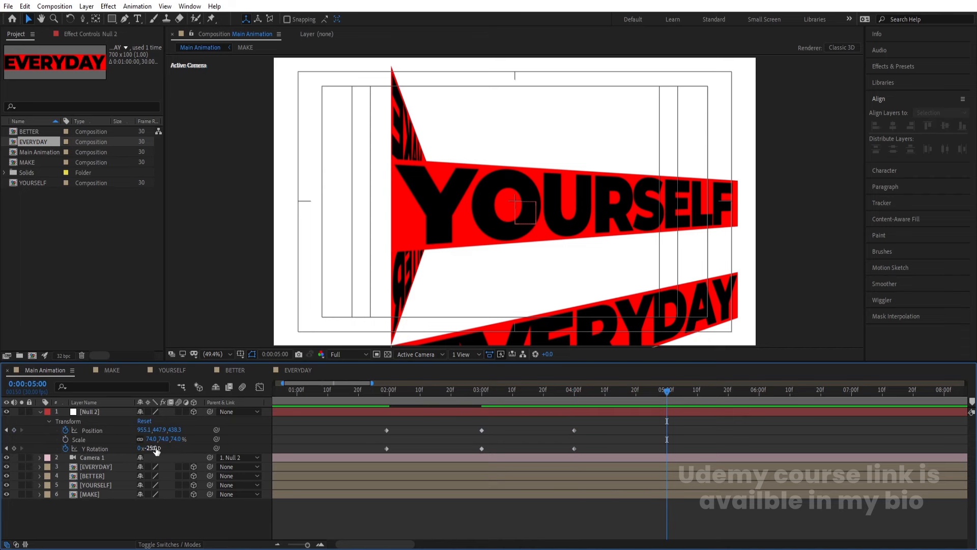
pyautogui.write('25')
pyautogui.press('Return')
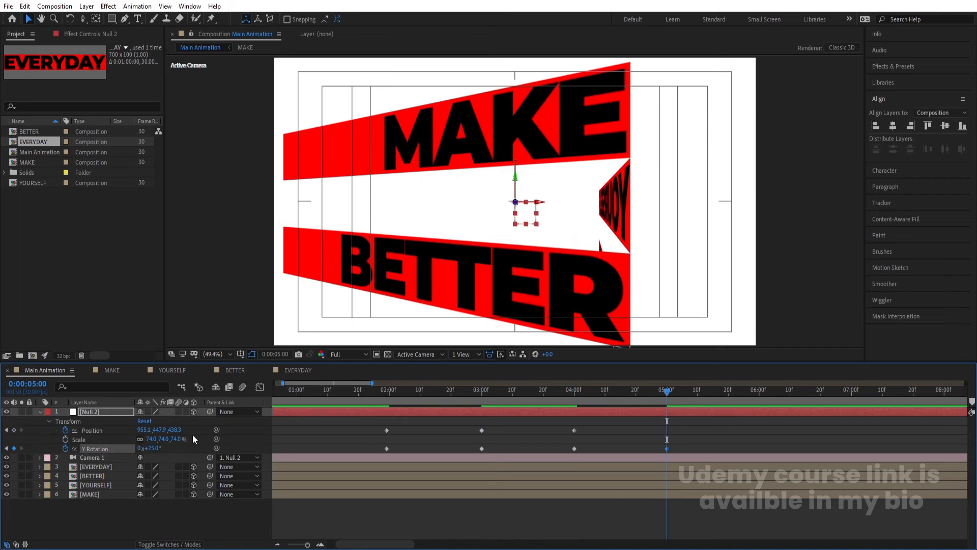
pyautogui.moveTo(178, 429); pyautogui.dragTo(233, 428)
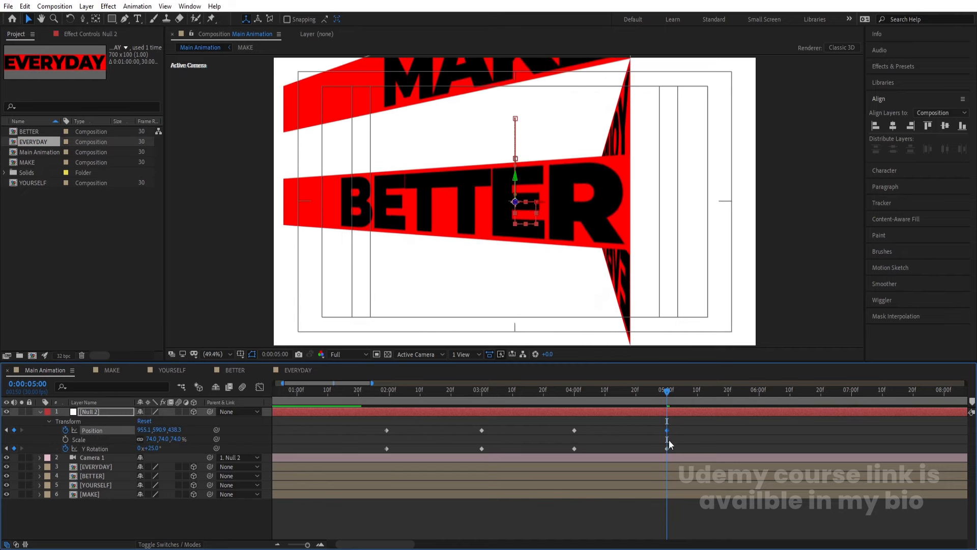
# Hold the BETTER framing by adding Position and Y Rotation keyframes on Null 2 at 0:00:06:00.
pyautogui.click(759, 392)
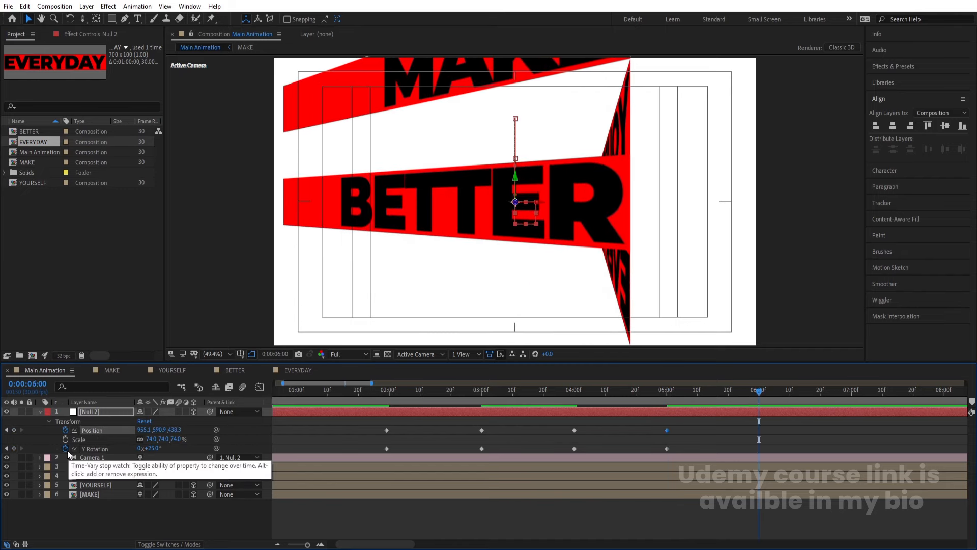
pyautogui.click(14, 430)
pyautogui.click(15, 448)
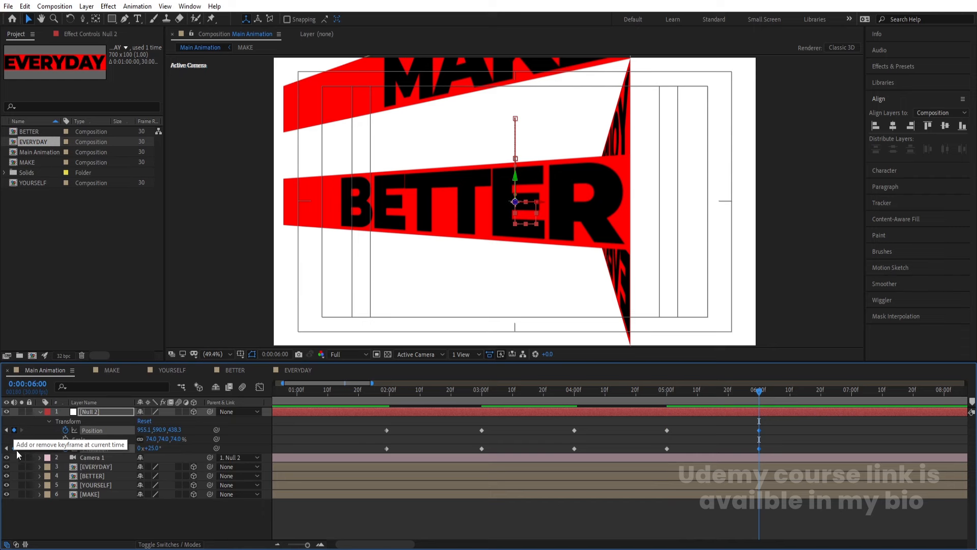
# At 0:00:07:00, set Null 2's Y Rotation to -25° and its X and Y position to about 1032, 716 to frame EVERYDAY.
pyautogui.click(854, 393)
pyautogui.moveTo(850, 390); pyautogui.dragTo(851, 388)
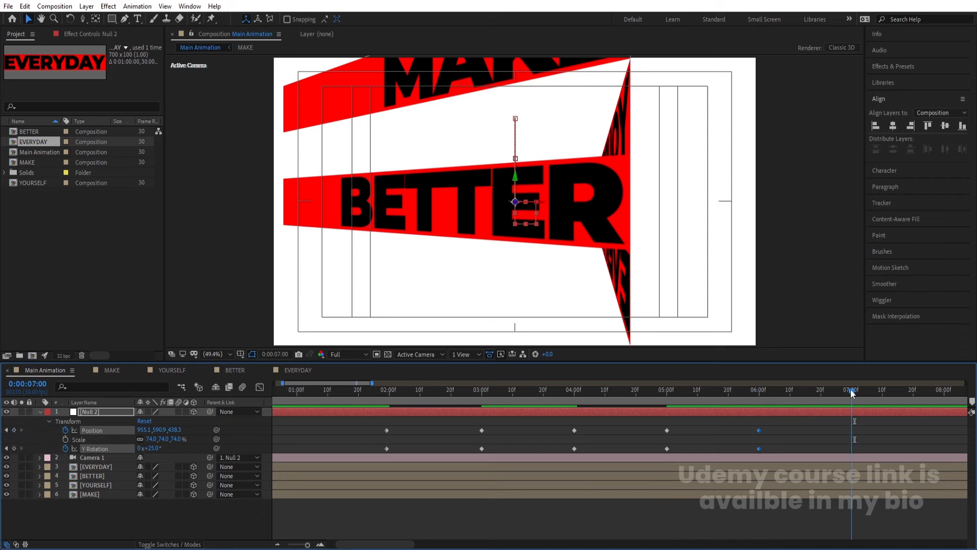
pyautogui.click(153, 448)
pyautogui.write('-25')
pyautogui.press('Return')
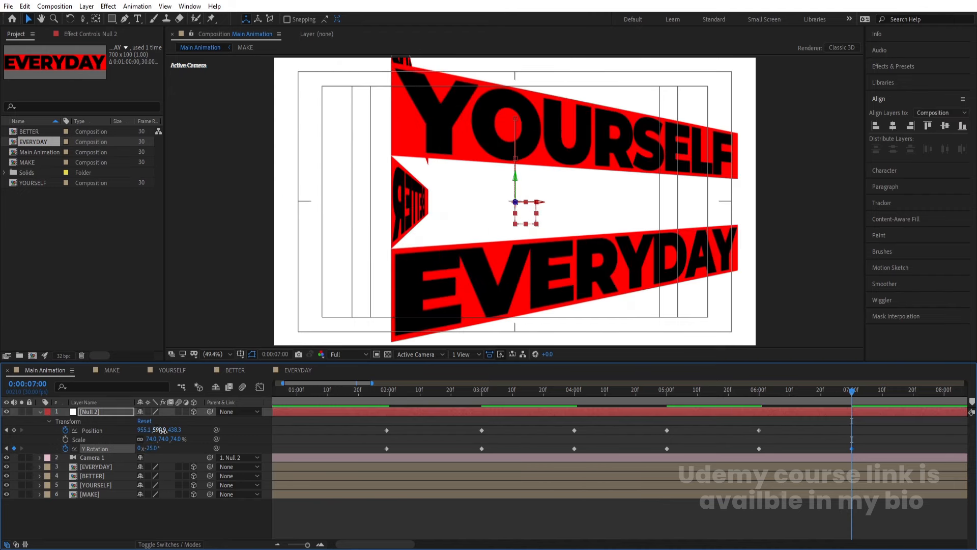
pyautogui.moveTo(161, 430); pyautogui.dragTo(238, 422)
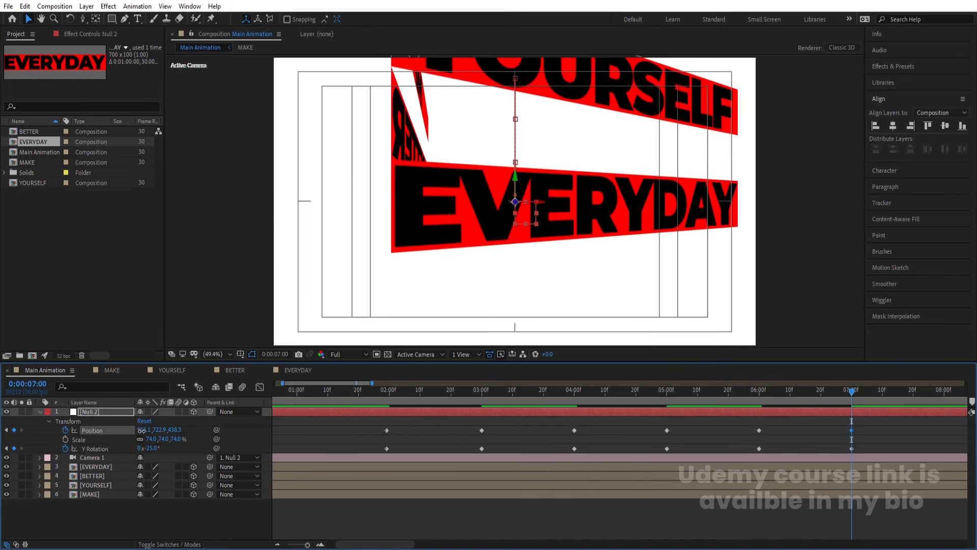
pyautogui.moveTo(141, 430); pyautogui.dragTo(168, 421)
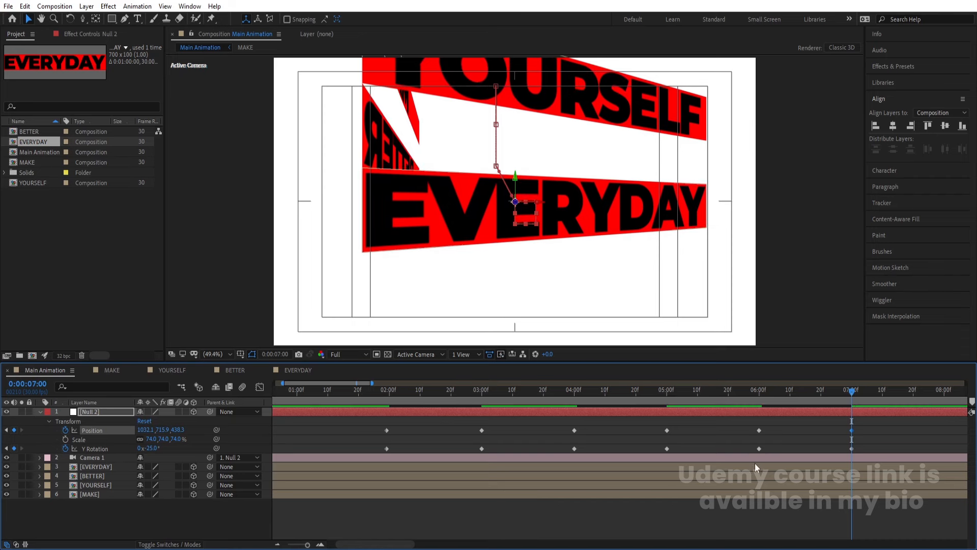
# Try shifting Null 2's X position to about 1056 at the 0:00:04:00 YOURSELF keyframe and check the following keyframe.
pyautogui.press('j')
pyautogui.press('j')
pyautogui.press('j')
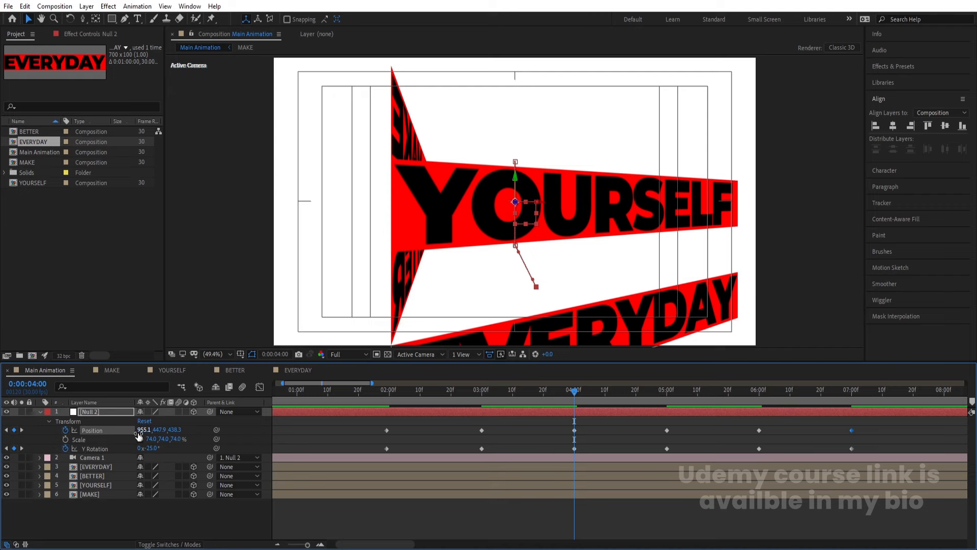
pyautogui.moveTo(139, 431); pyautogui.dragTo(189, 431)
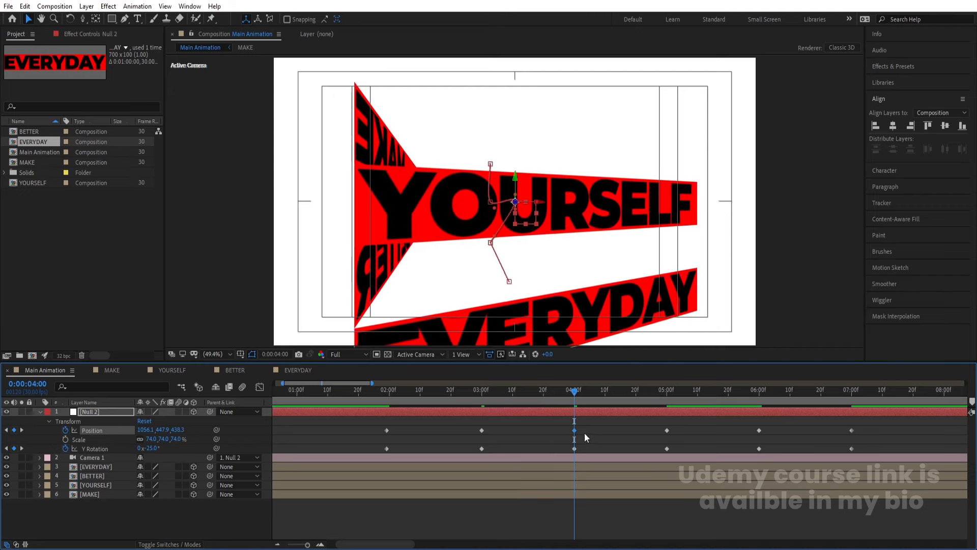
pyautogui.press('k')
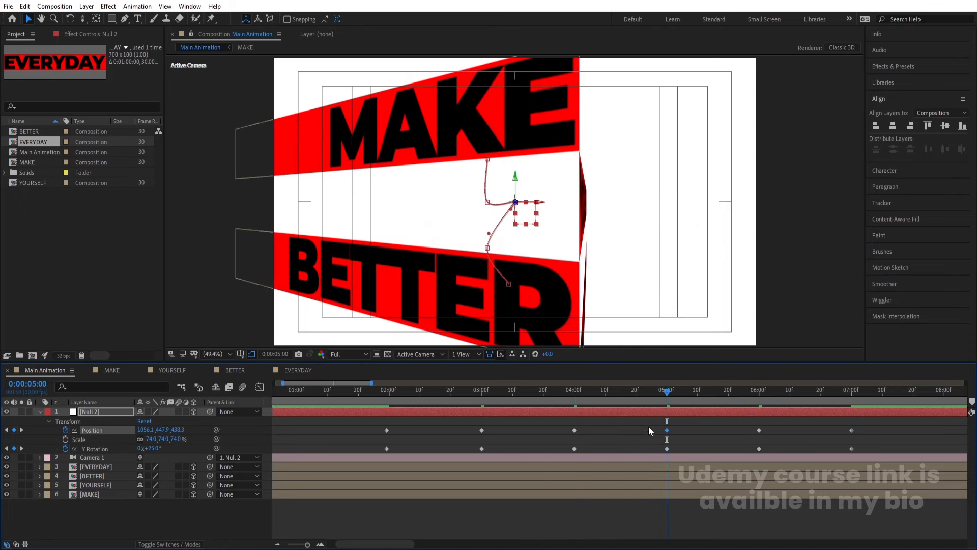
pyautogui.press('j')
# Preview the whole camera move from about 0:00:01:28 to check the framing of each word.
pyautogui.moveTo(571, 401); pyautogui.dragTo(557, 398)
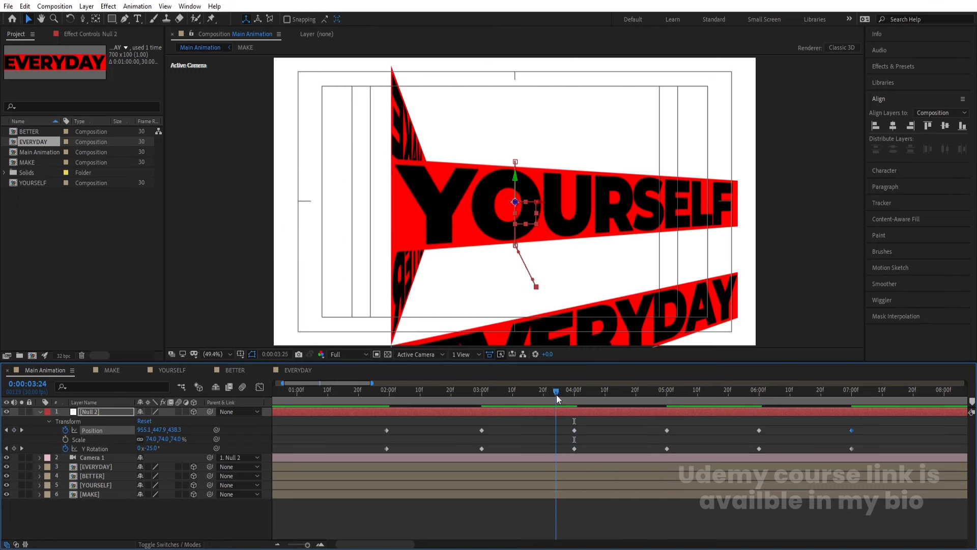
pyautogui.moveTo(494, 392); pyautogui.dragTo(384, 398)
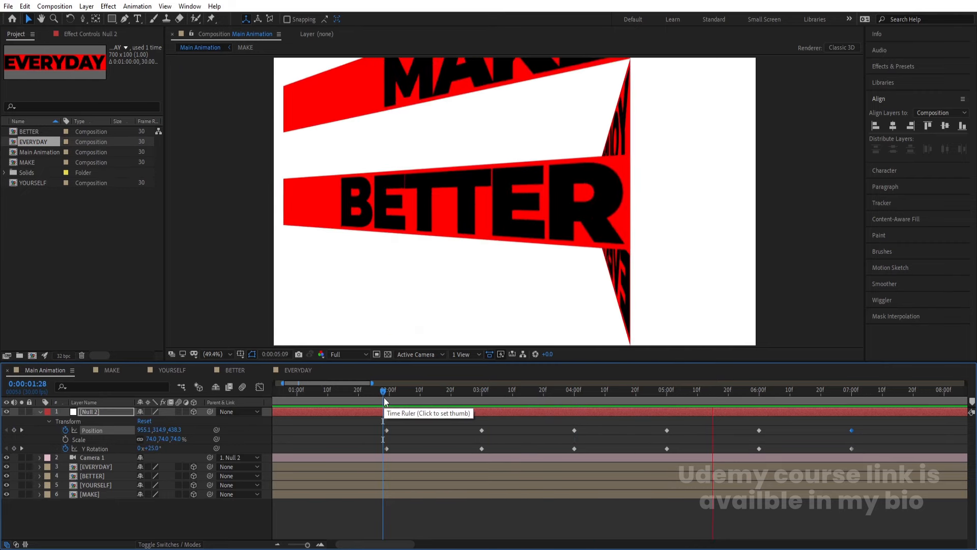
pyautogui.press('space')
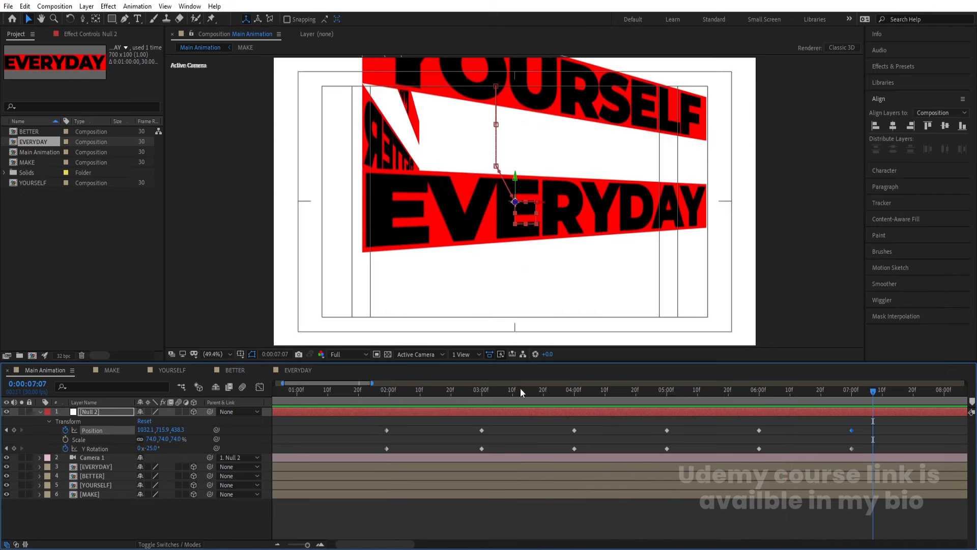
# Recentre the words by setting Null 2's X position to about 919 at the MAKE keyframe and about 1092 at 0:00:03:00 for YOURSELF.
pyautogui.moveTo(718, 389); pyautogui.dragTo(388, 388)
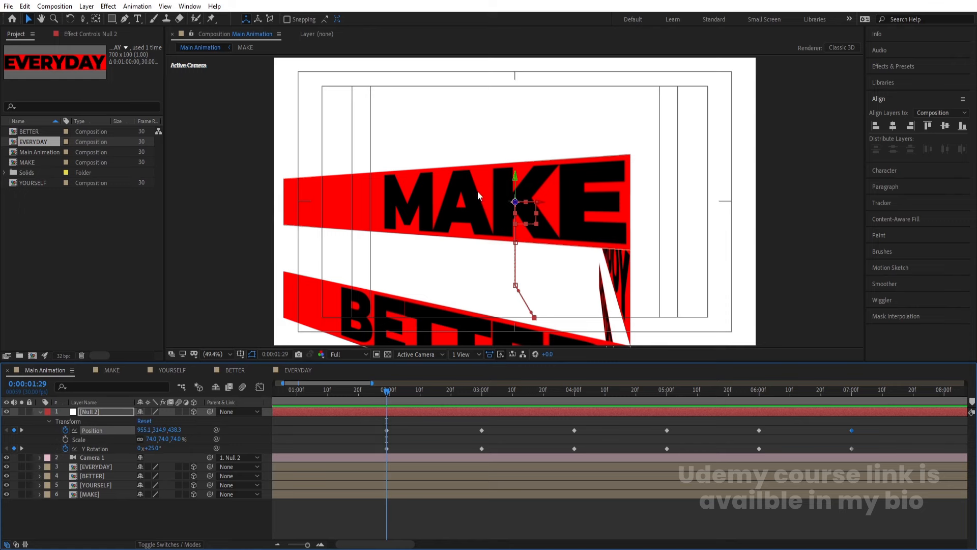
pyautogui.moveTo(148, 429); pyautogui.dragTo(125, 428)
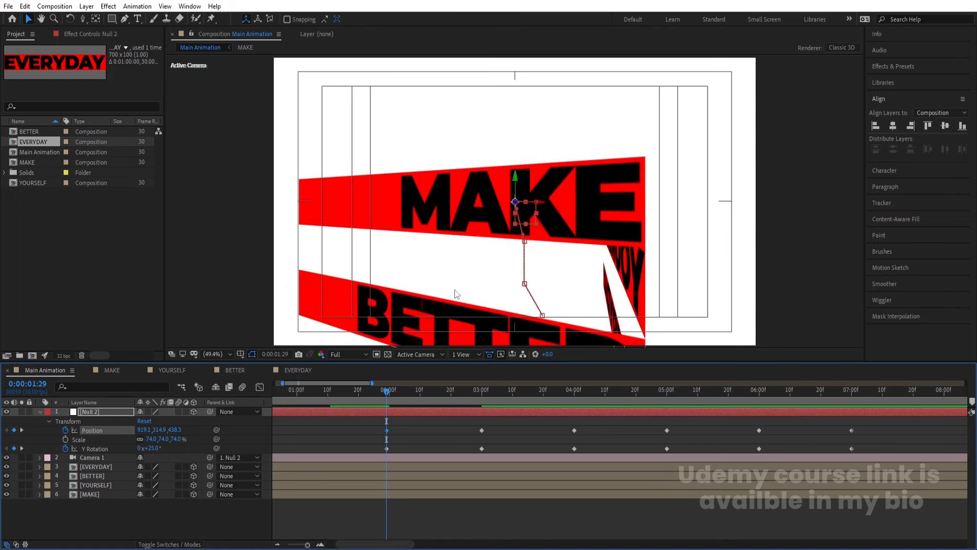
pyautogui.press('k')
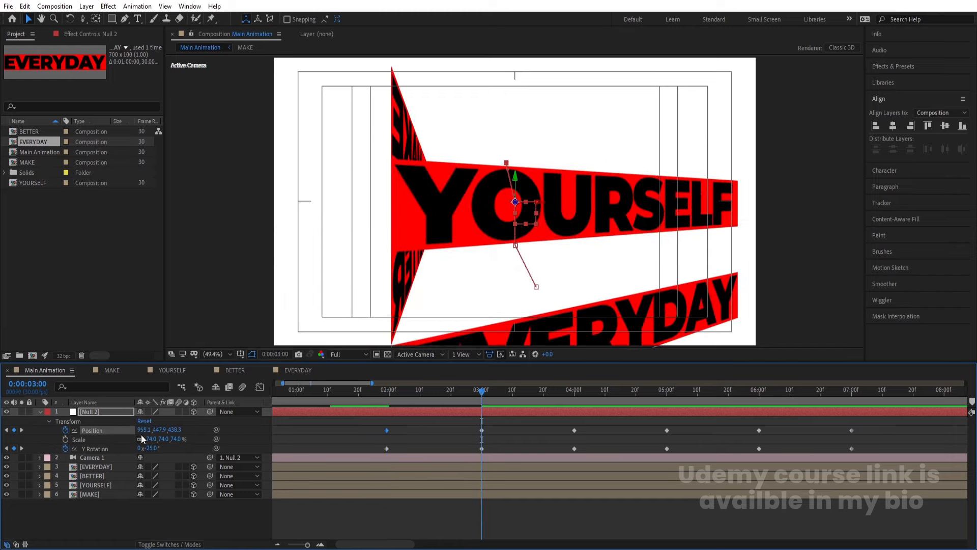
pyautogui.moveTo(139, 430); pyautogui.dragTo(214, 431)
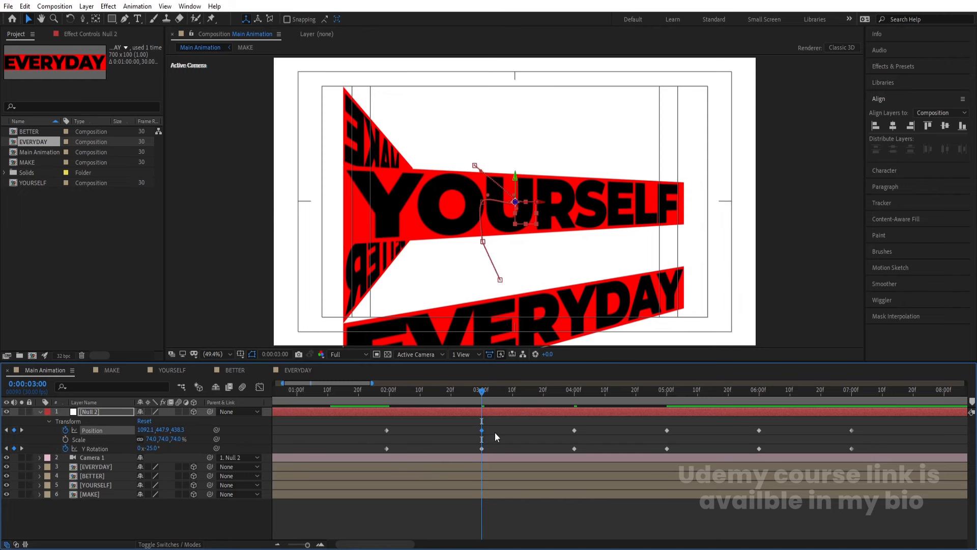
# Copy the recentred YOURSELF Position keyframe from 0:00:03:00 onto the one at 0:00:04:00 and check the transition after it.
pyautogui.click(574, 393)
pyautogui.press('k')
pyautogui.press('j')
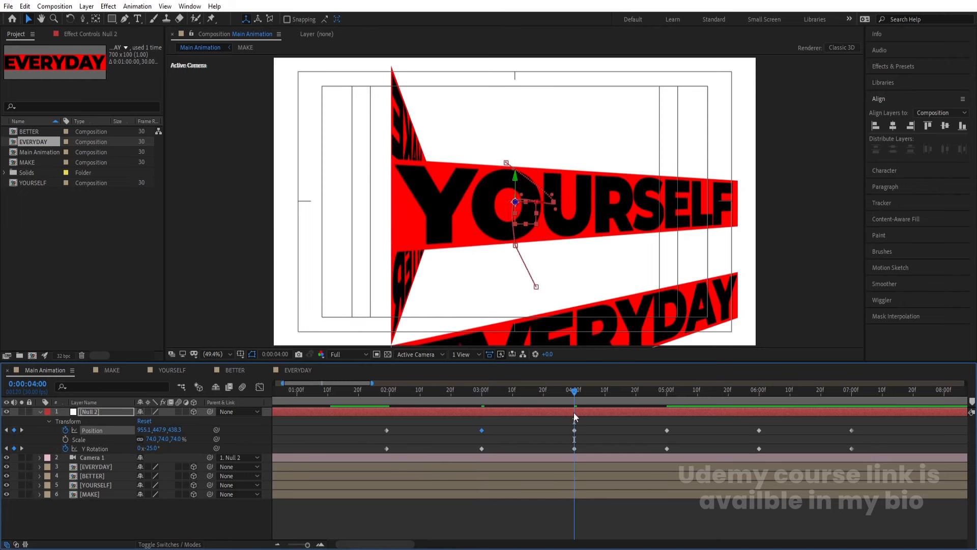
pyautogui.hotkey('ctrl', 'v')
pyautogui.moveTo(573, 391); pyautogui.dragTo(626, 396)
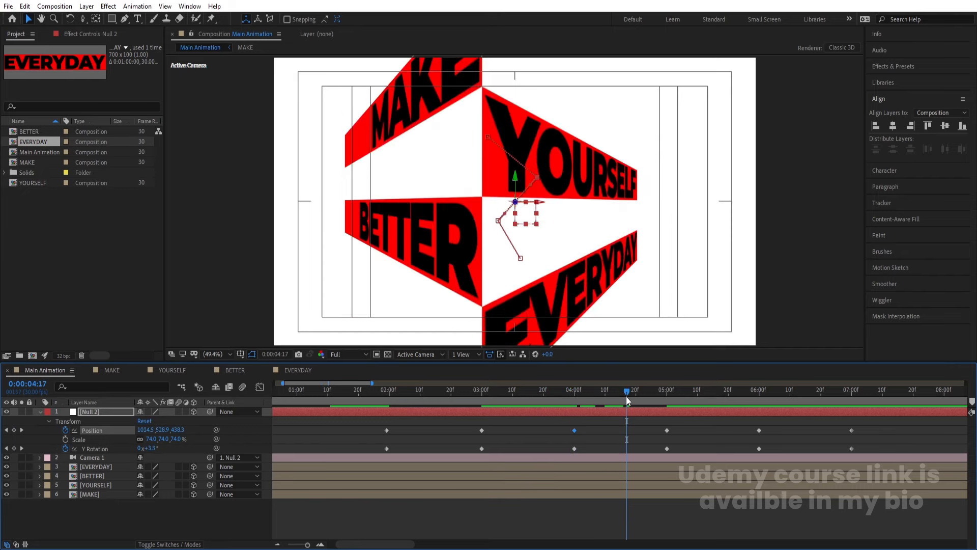
# Set Null 2's X position to about 856 at the BETTER keyframes, 0:00:05:00 and 0:00:06:00, and about 1092 at 0:00:07:00 for EVERYDAY.
pyautogui.press('k')
pyautogui.moveTo(148, 430); pyautogui.dragTo(91, 423)
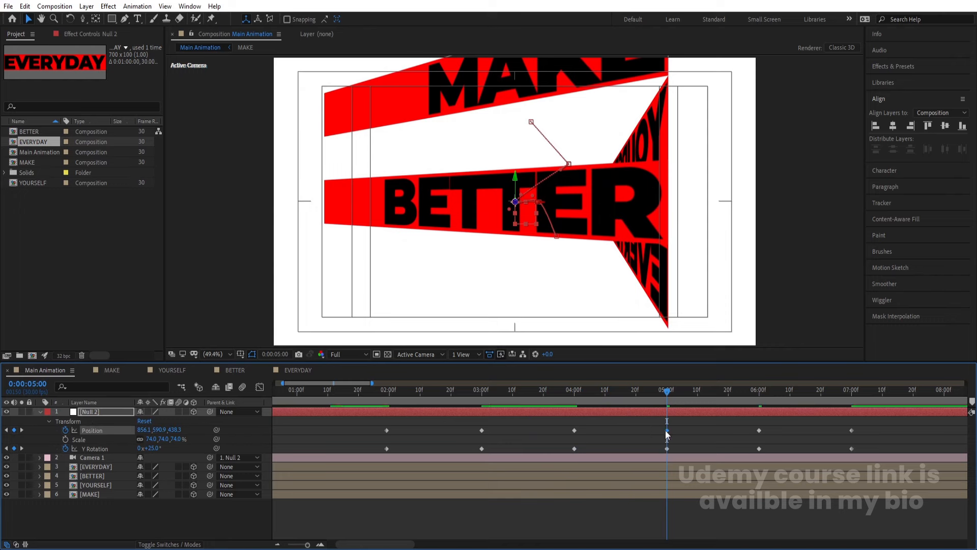
pyautogui.press('k')
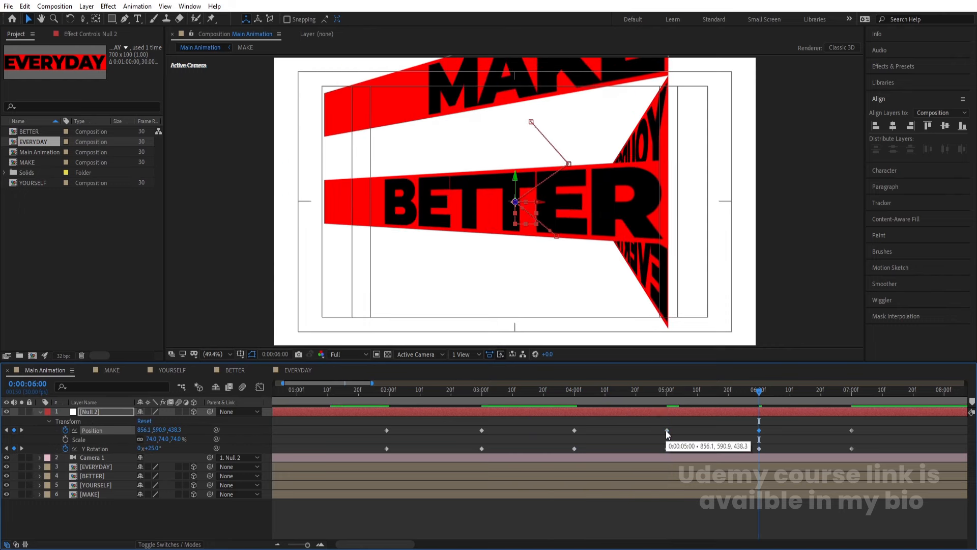
pyautogui.press('k')
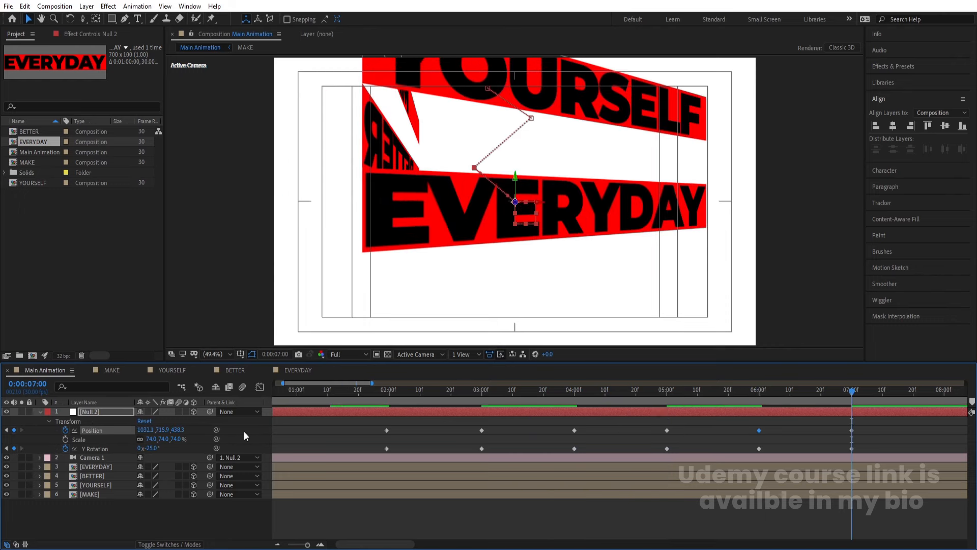
pyautogui.moveTo(145, 431); pyautogui.dragTo(175, 431)
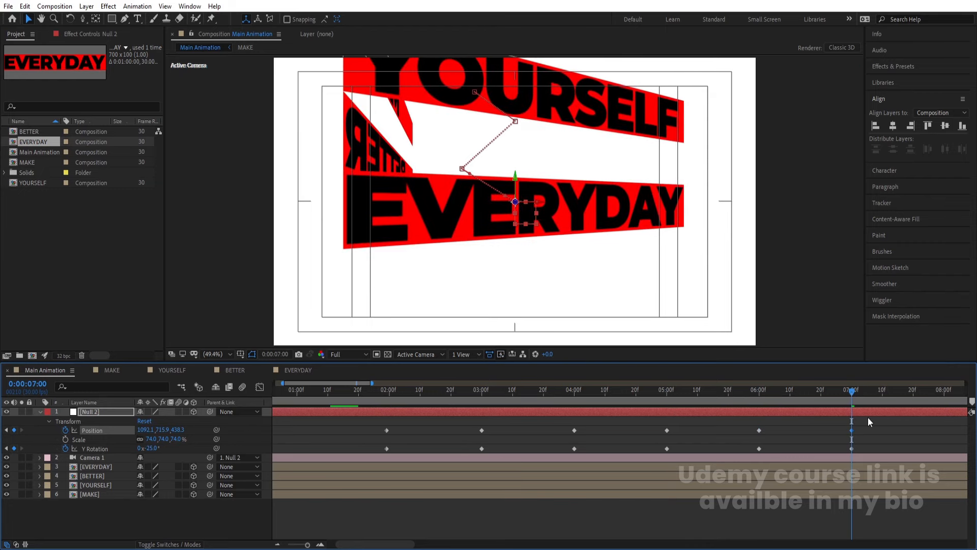
# Hold the EVERYDAY framing by adding Position and Y Rotation keyframes on Null 2 at 0:00:08:00.
pyautogui.click(877, 430)
pyautogui.press('-')
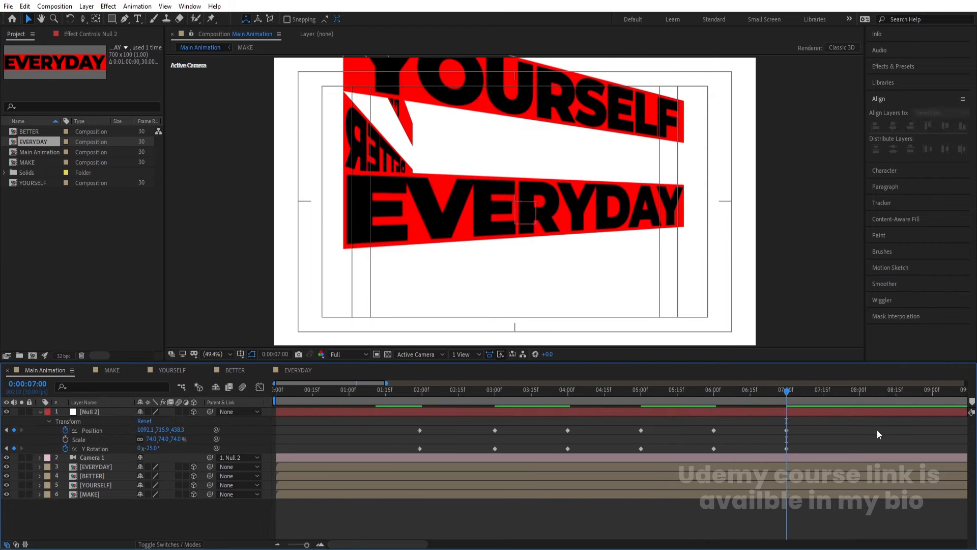
pyautogui.click(859, 390)
pyautogui.click(14, 429)
pyautogui.click(14, 448)
# Start keyframing Null 2's Scale at 0:00:08:00.
pyautogui.click(930, 390)
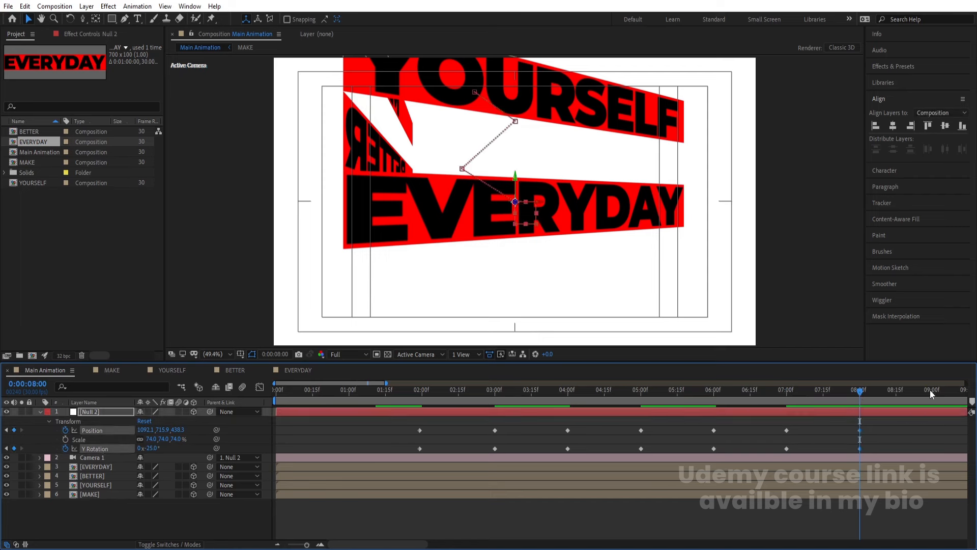
pyautogui.click(903, 423)
pyautogui.press('j')
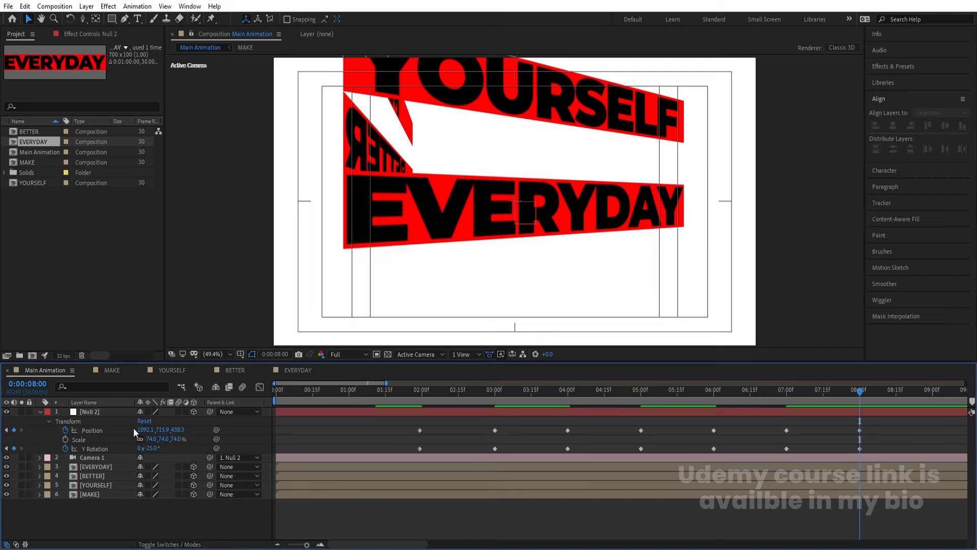
pyautogui.click(65, 438)
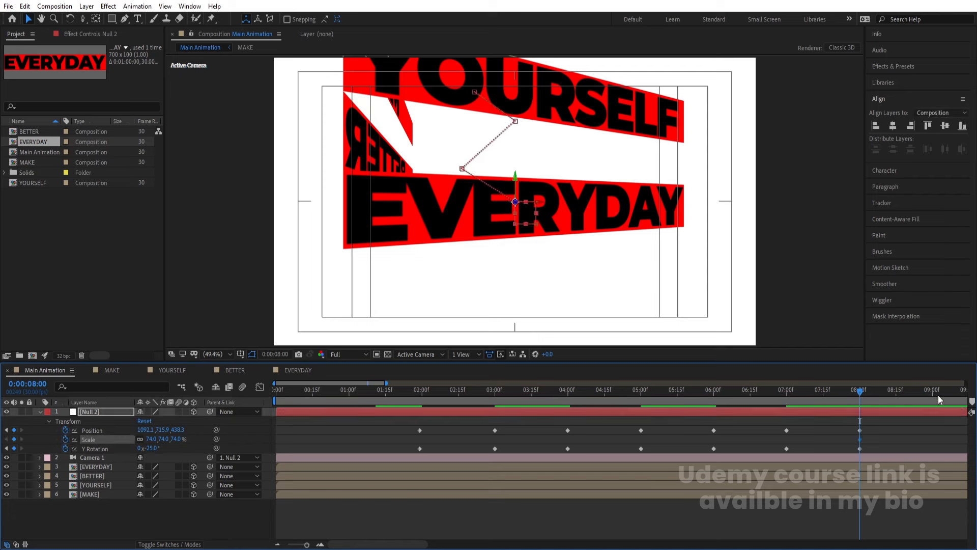
# Frame all four words at 0:00:09:00 by keyframing Null 2's Scale at 100%, Y Rotation at 0° and Position at about 946, 543.
pyautogui.click(913, 431)
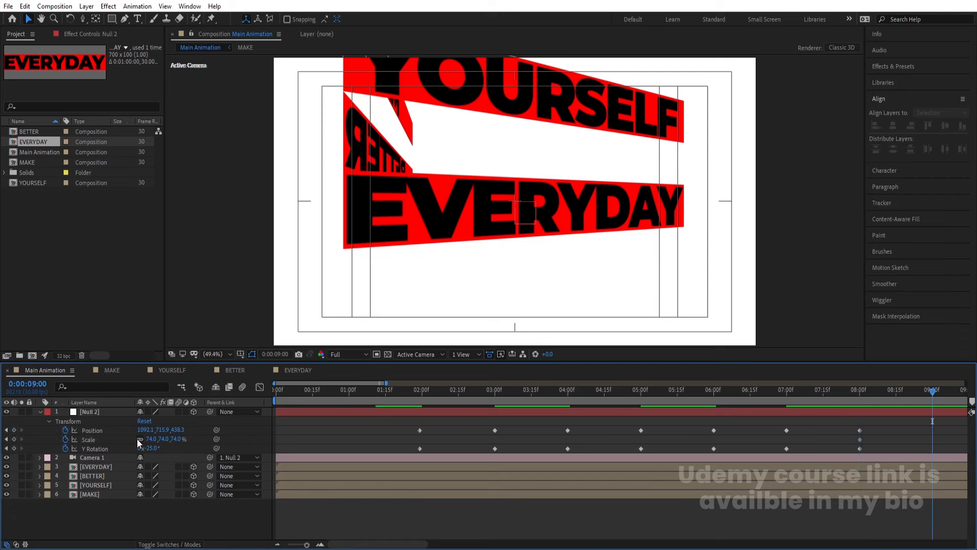
pyautogui.click(151, 439)
pyautogui.write('100')
pyautogui.press('Return')
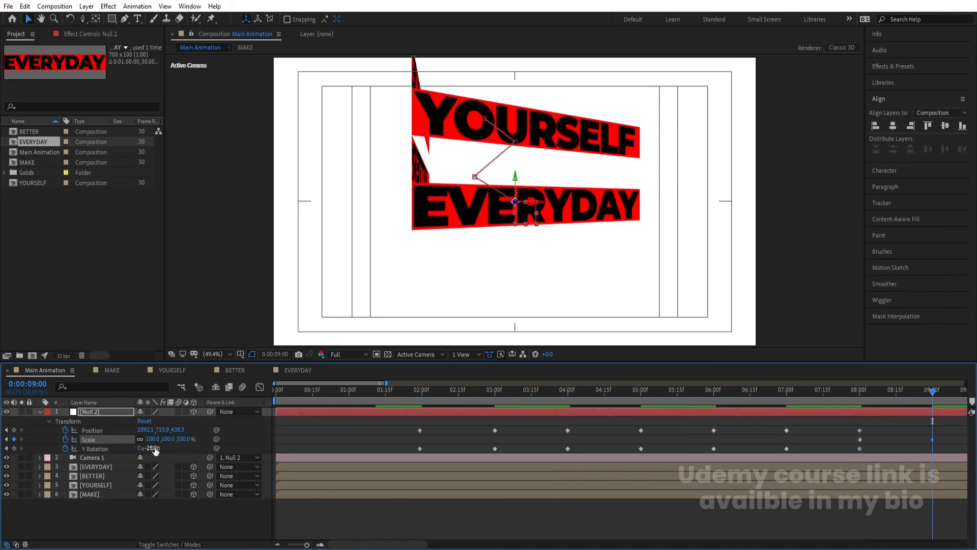
pyautogui.write('0')
pyautogui.press('Return')
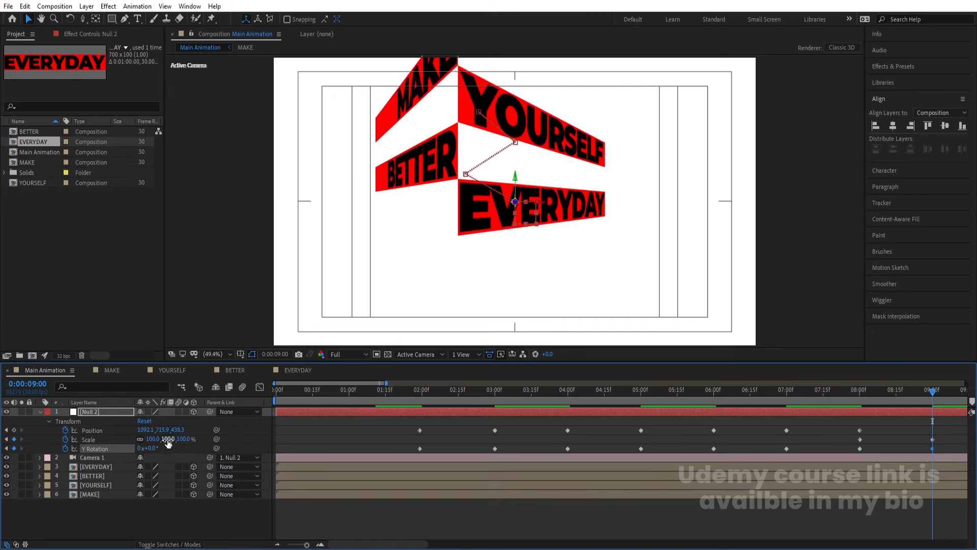
pyautogui.moveTo(161, 430); pyautogui.dragTo(131, 373)
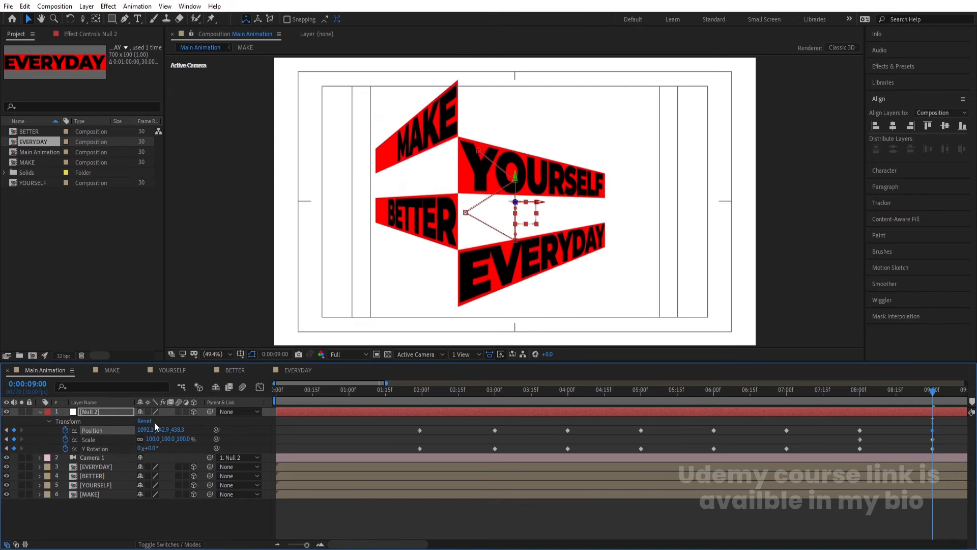
pyautogui.moveTo(145, 429)
pyautogui.mouseDown()
pyautogui.moveTo(127, 425)
pyautogui.moveTo(135, 423)
pyautogui.mouseUp()
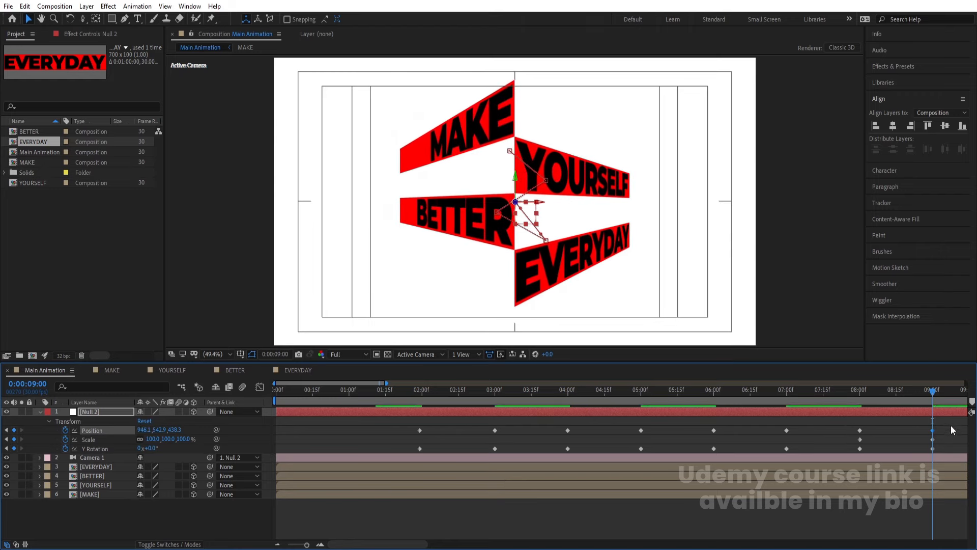
# Apply Easy Ease to all of Null 2's keyframes, sharpen their speed curves into steep mid-transition peaks, and preview the motion.
pyautogui.moveTo(953, 430); pyautogui.dragTo(349, 485)
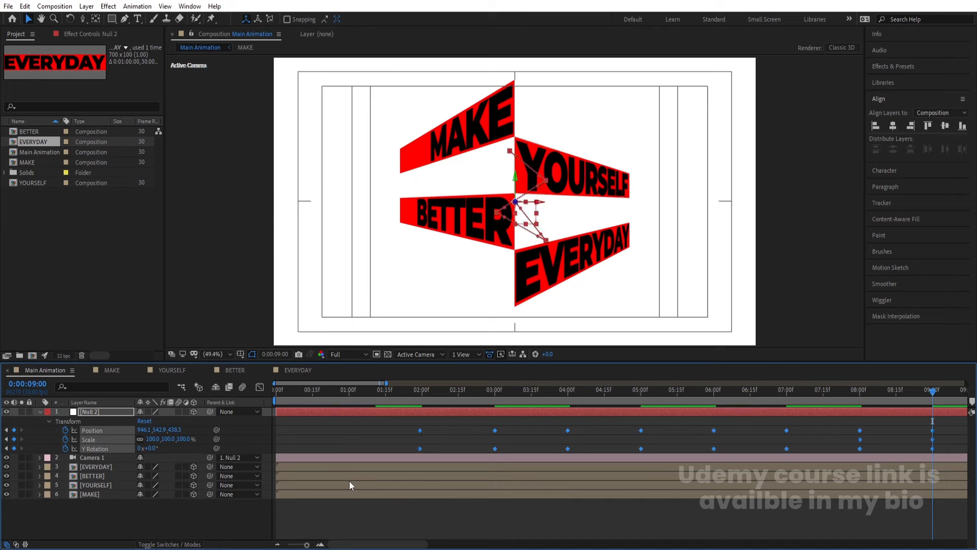
pyautogui.press('F9')
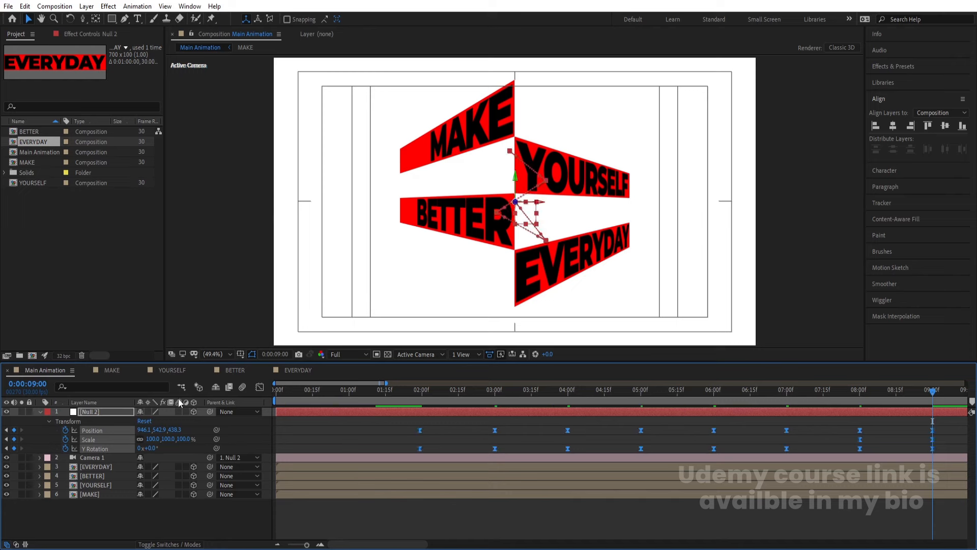
pyautogui.click(259, 388)
pyautogui.moveTo(384, 468); pyautogui.dragTo(975, 544)
pyautogui.moveTo(905, 504); pyautogui.dragTo(871, 503)
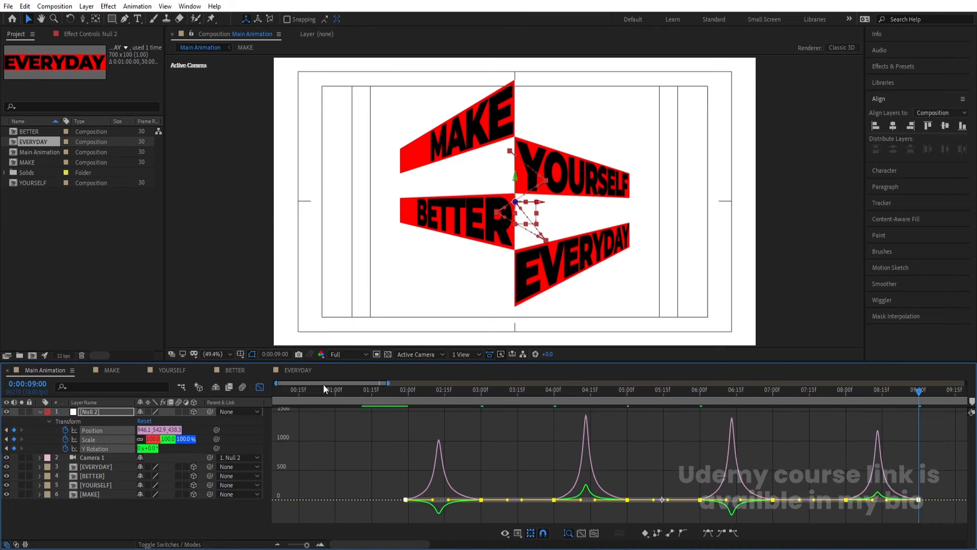
pyautogui.click(402, 390)
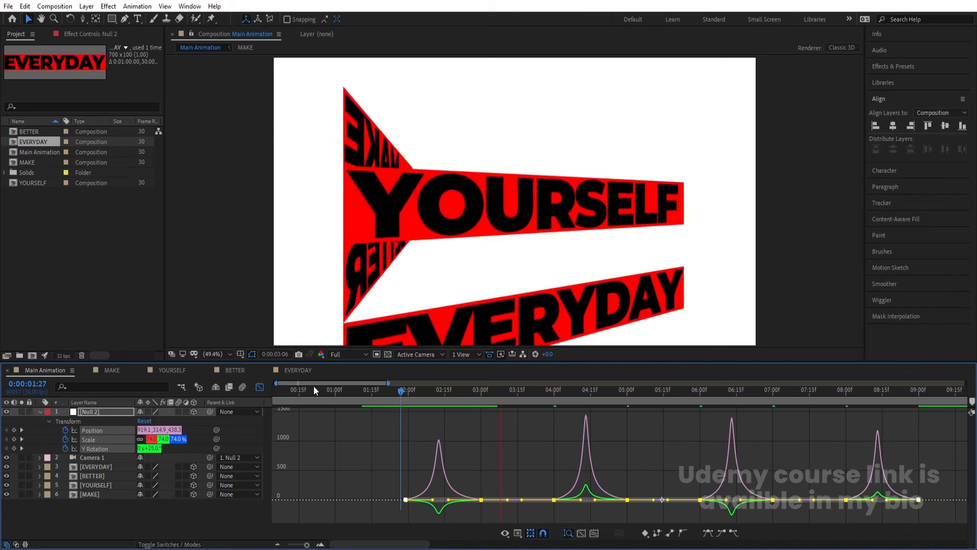
pyautogui.click(259, 387)
# Try shifting all of Null 2's keyframes earlier so the first ones sit at 0:00:00:00, and preview the timing.
pyautogui.press('Home')
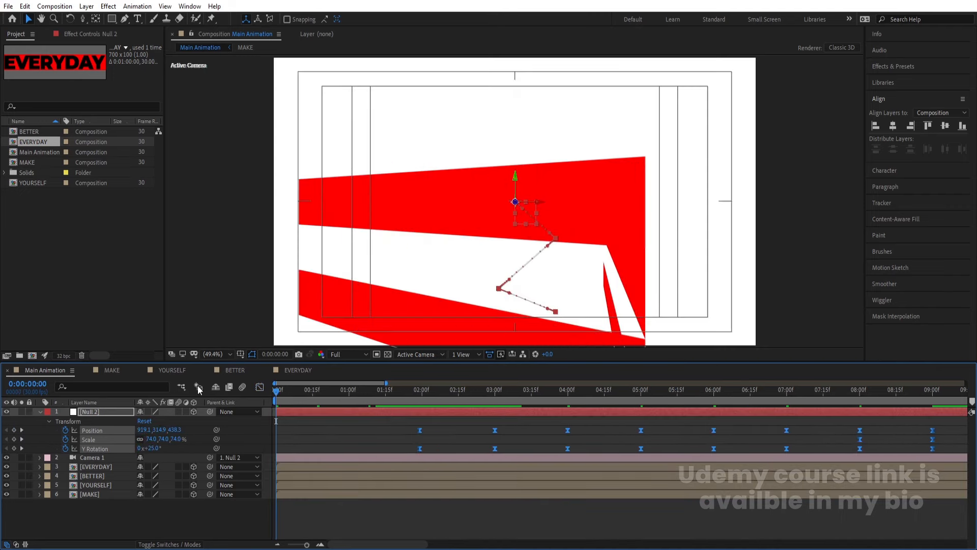
pyautogui.moveTo(423, 429); pyautogui.dragTo(276, 435)
pyautogui.click(303, 428)
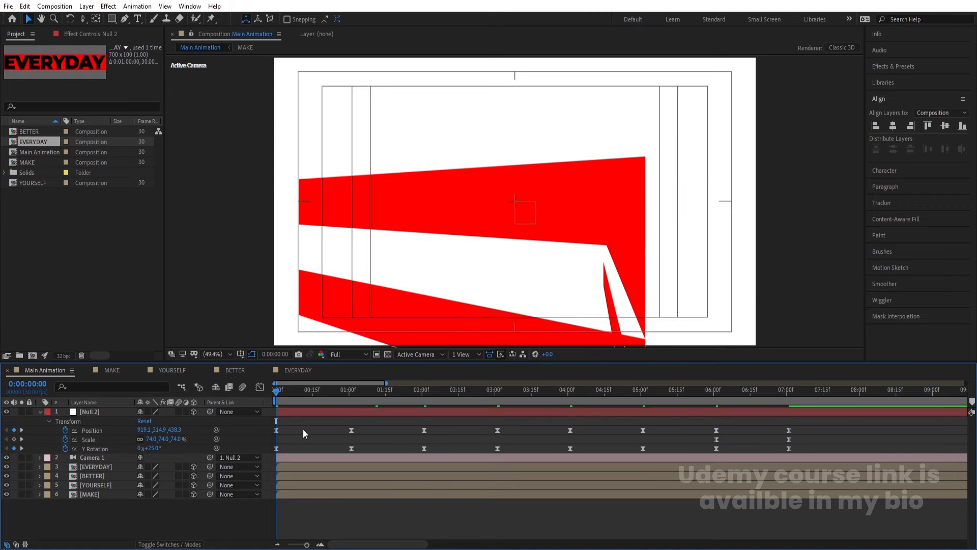
pyautogui.press('space')
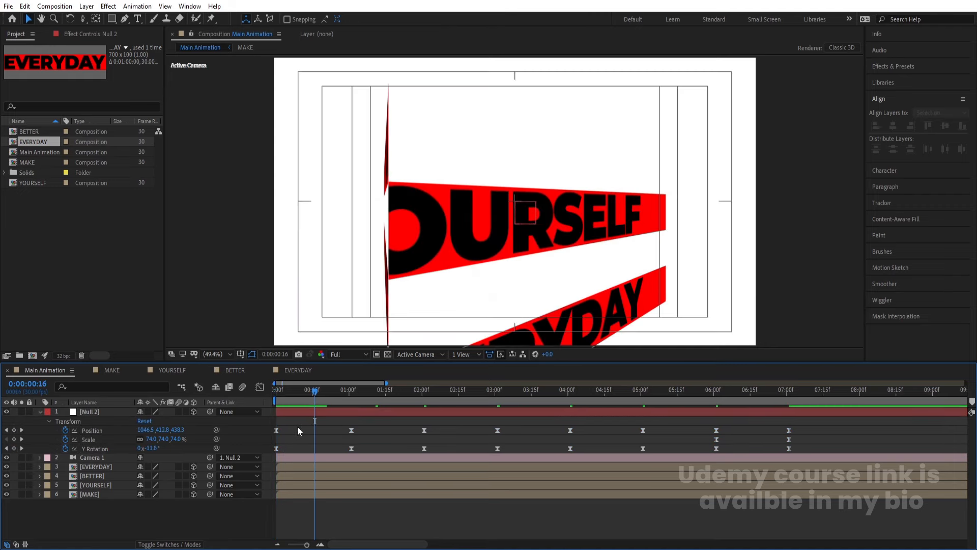
# Shift all of Null 2's keyframes together so the first ones sit at about 0:00:01:00, and preview the first transition.
pyautogui.click(349, 396)
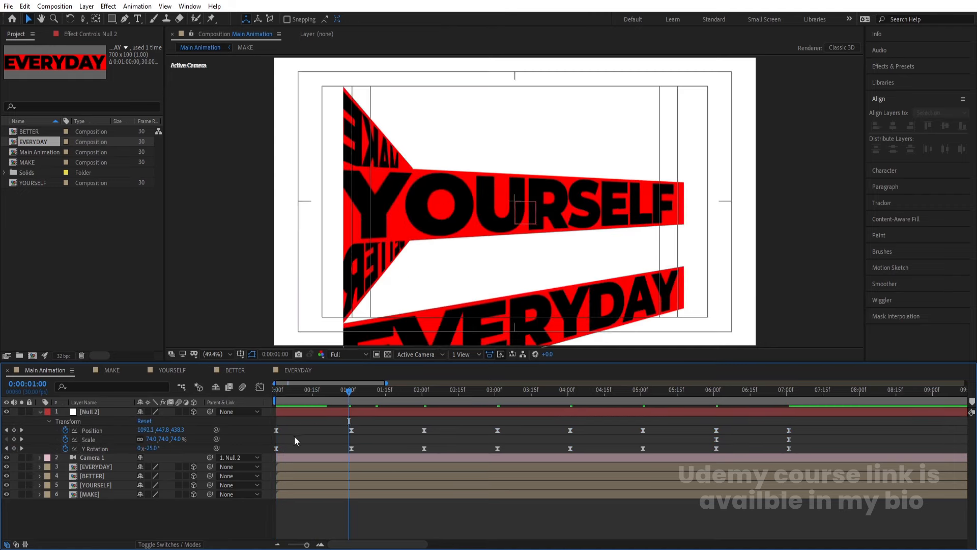
pyautogui.moveTo(838, 430); pyautogui.dragTo(348, 436)
pyautogui.press('space')
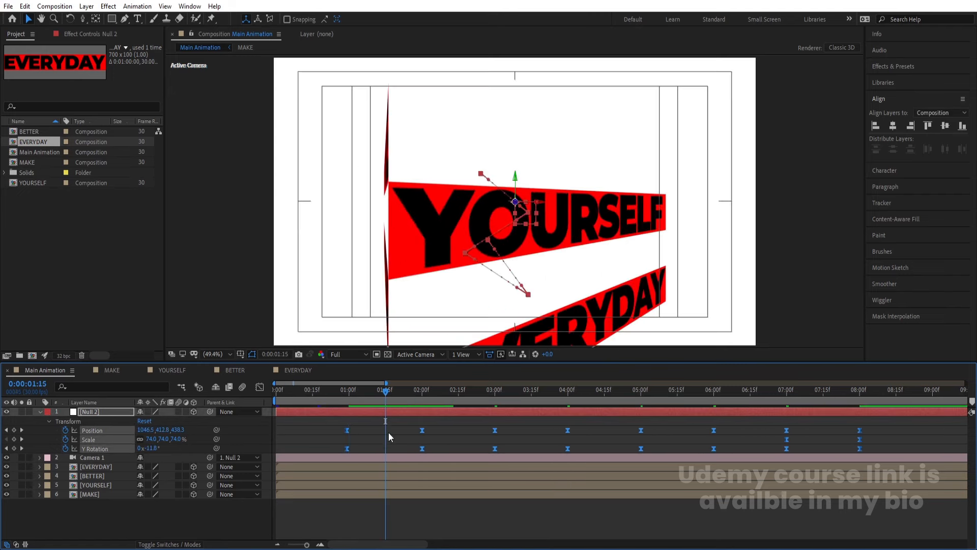
# Make the YOURSELF layer start at 0:00:01:15 and preview its entrance.
pyautogui.click(388, 433)
pyautogui.click(108, 485)
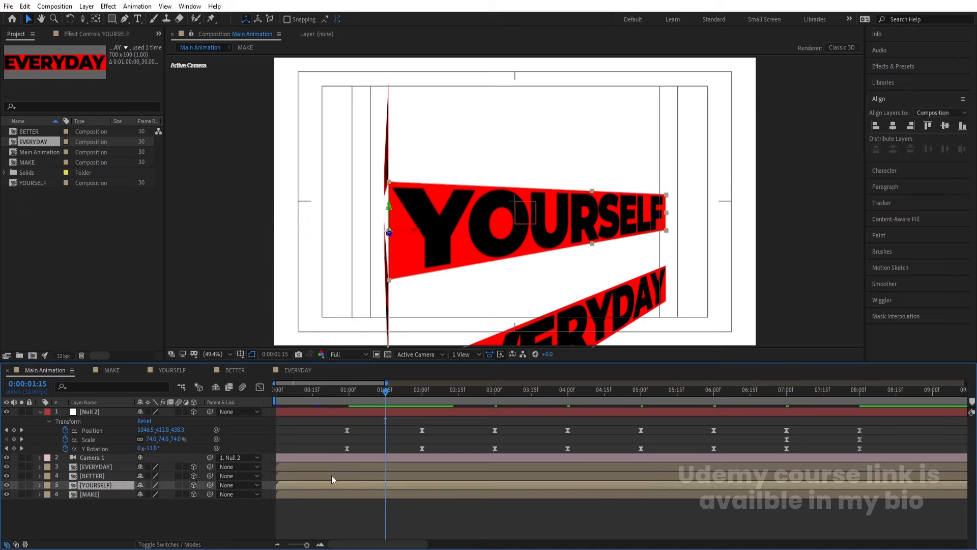
pyautogui.press('[')
pyautogui.press('space')
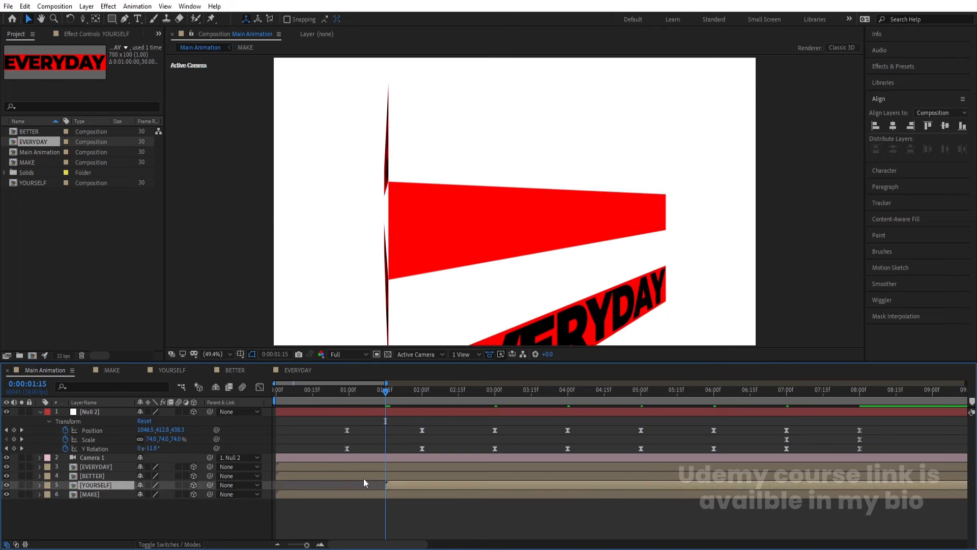
# Make the BETTER layer start at 0:00:03:14, midway through the camera move towards it, and preview its entrance.
pyautogui.click(498, 395)
pyautogui.moveTo(505, 396); pyautogui.dragTo(530, 398)
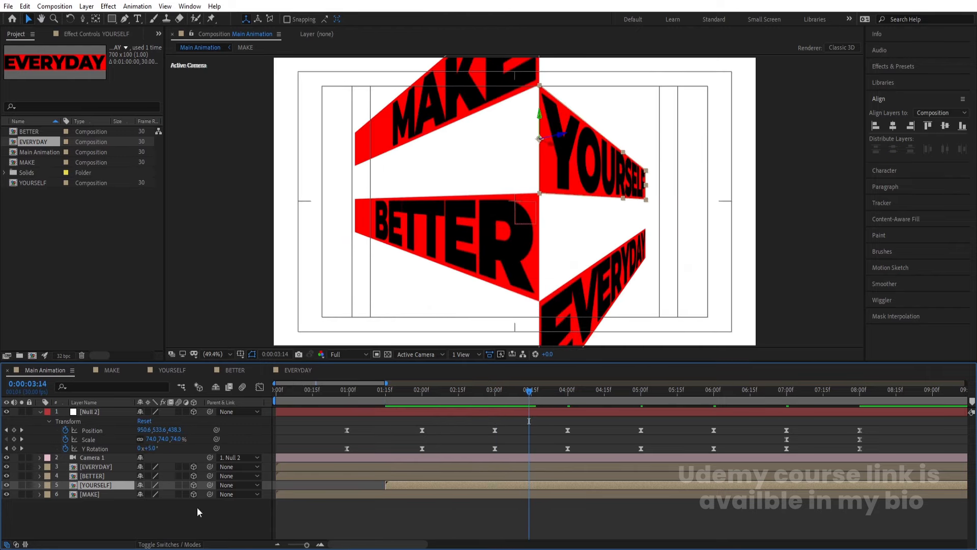
pyautogui.click(111, 477)
pyautogui.press('[')
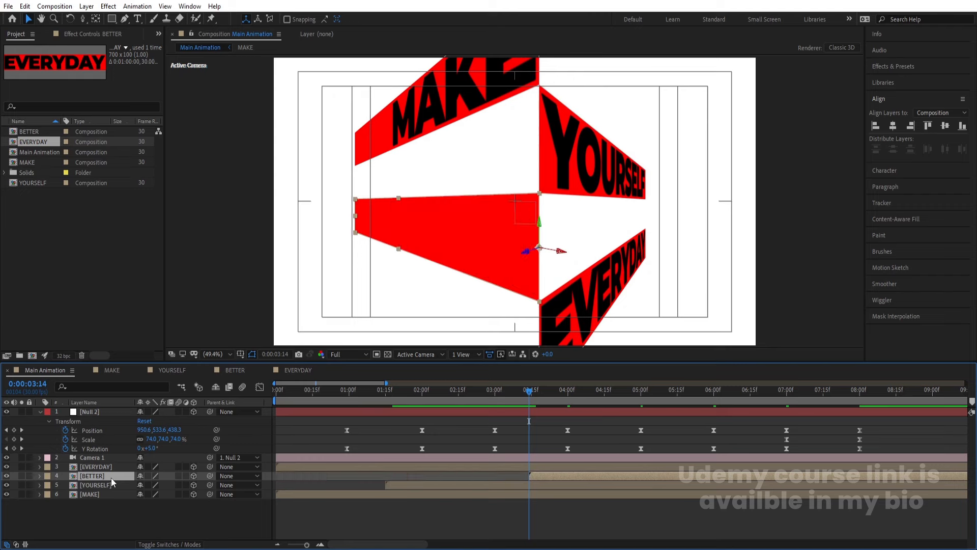
pyautogui.press('space')
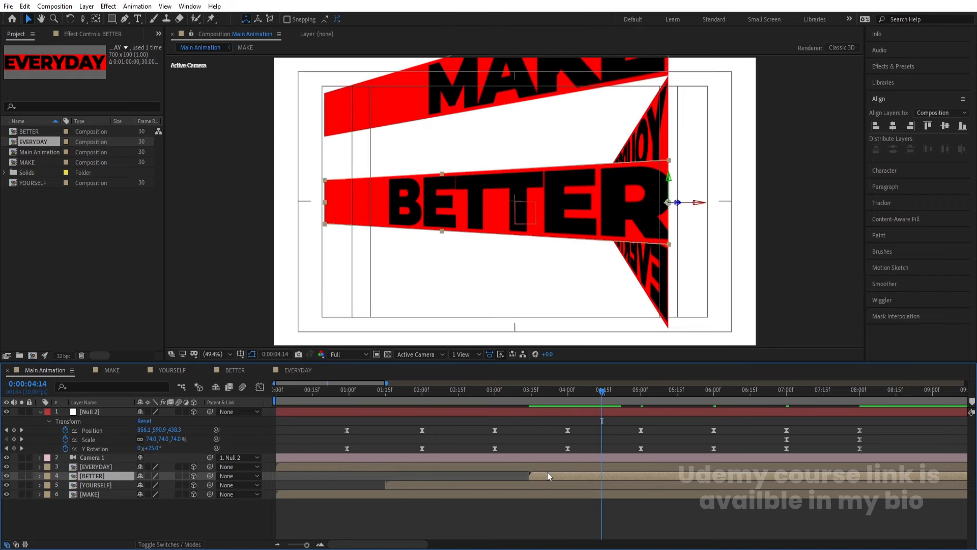
# Slide the BETTER layer about four frames later, to start near 0:00:03:18, and replay the transition from 0:00:03:00.
pyautogui.moveTo(551, 475); pyautogui.dragTo(560, 476)
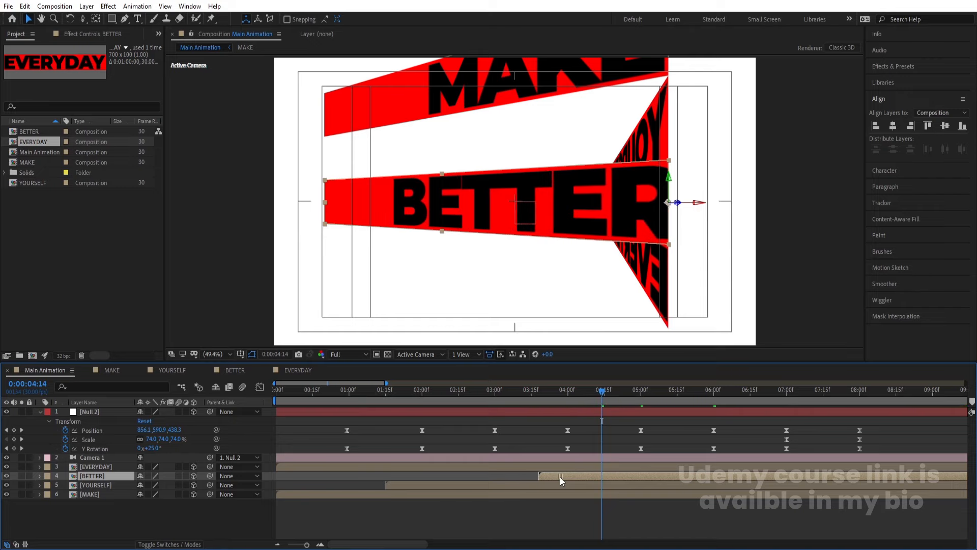
pyautogui.click(493, 391)
pyautogui.press('space')
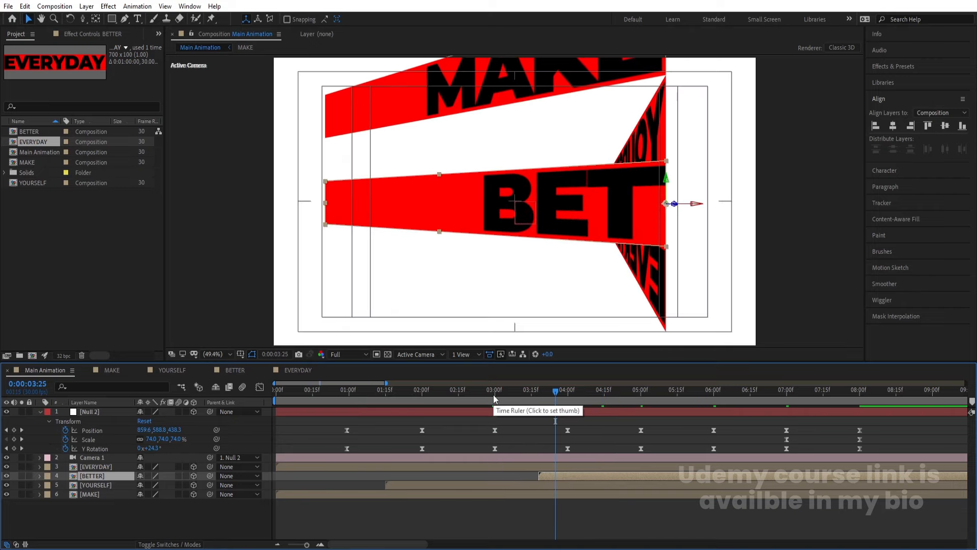
# Make the EVERYDAY layer start at 0:00:05:14 and preview through to the closing view of all four words.
pyautogui.moveTo(640, 398); pyautogui.dragTo(673, 404)
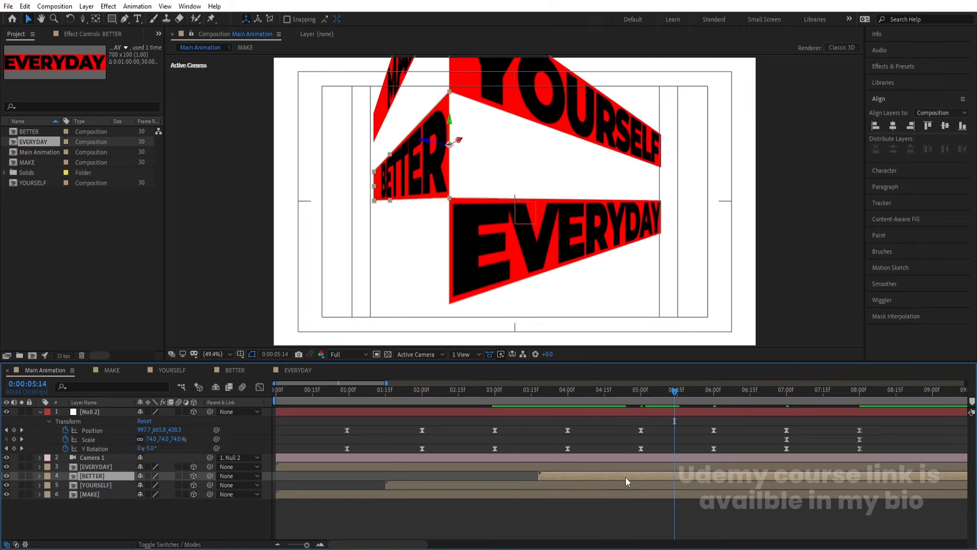
pyautogui.click(97, 466)
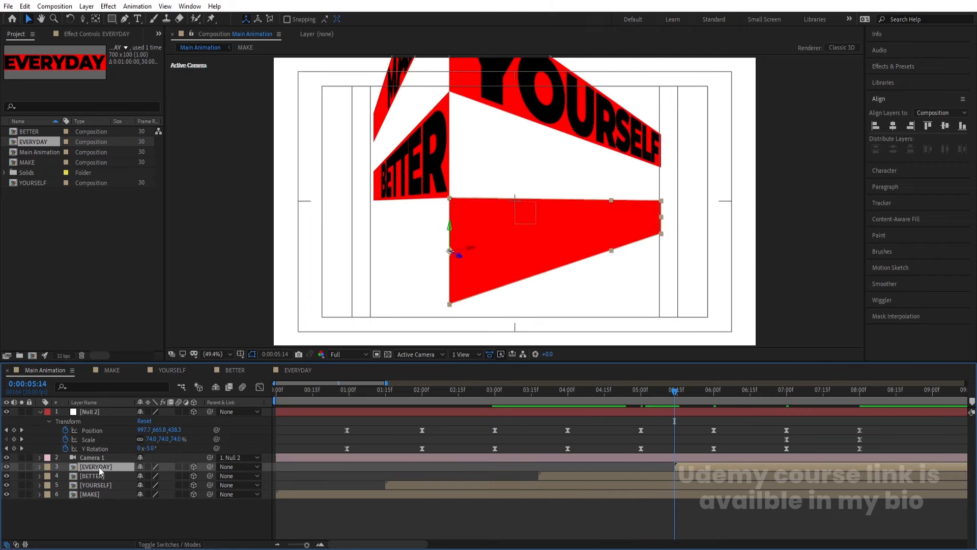
pyautogui.press('space')
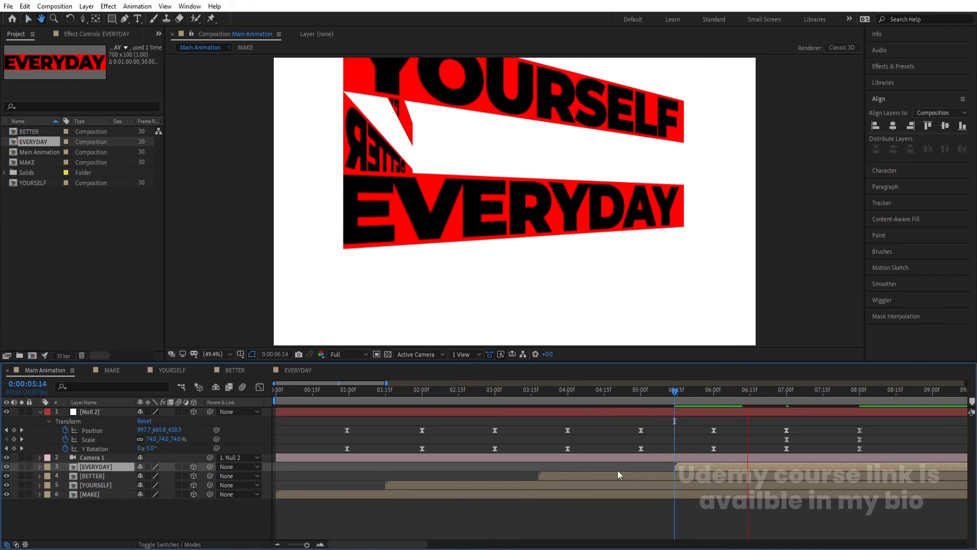
pyautogui.press('space')
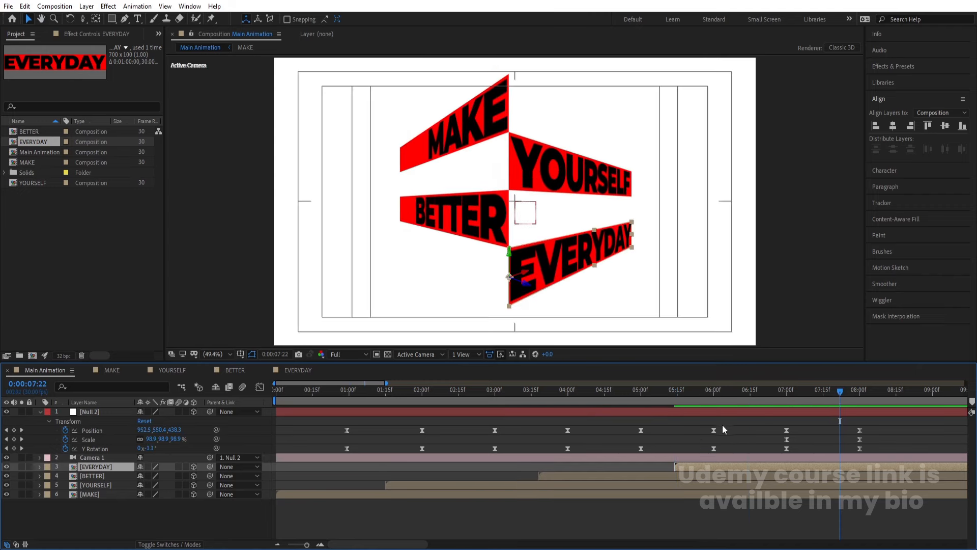
pyautogui.press('space')
pyautogui.press('space')
pyautogui.press('space')
pyautogui.press('space')
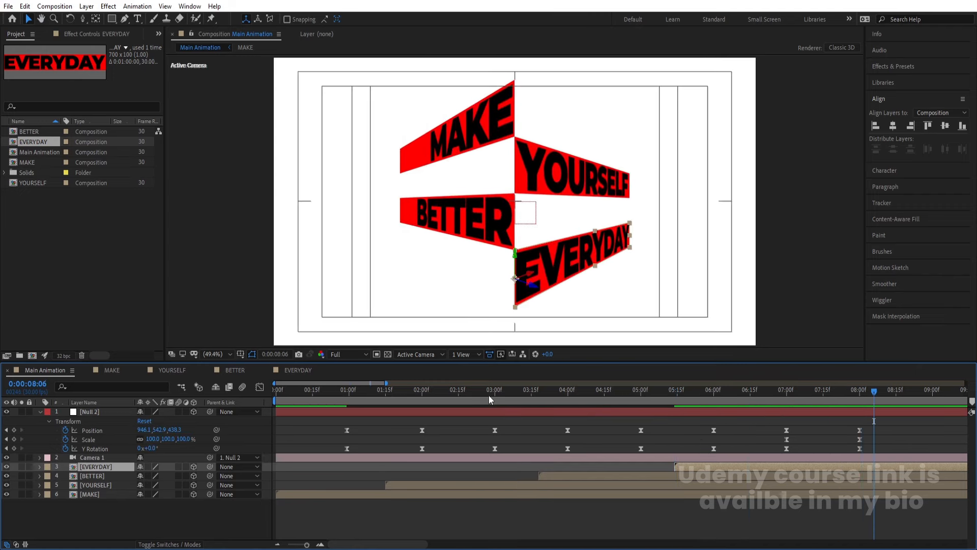
# Hide Red Solid 1 in the MAKE, YOURSELF, BETTER and EVERYDAY compositions and preview Main Animation from the start.
pyautogui.moveTo(432, 396); pyautogui.dragTo(309, 397)
pyautogui.click(115, 372)
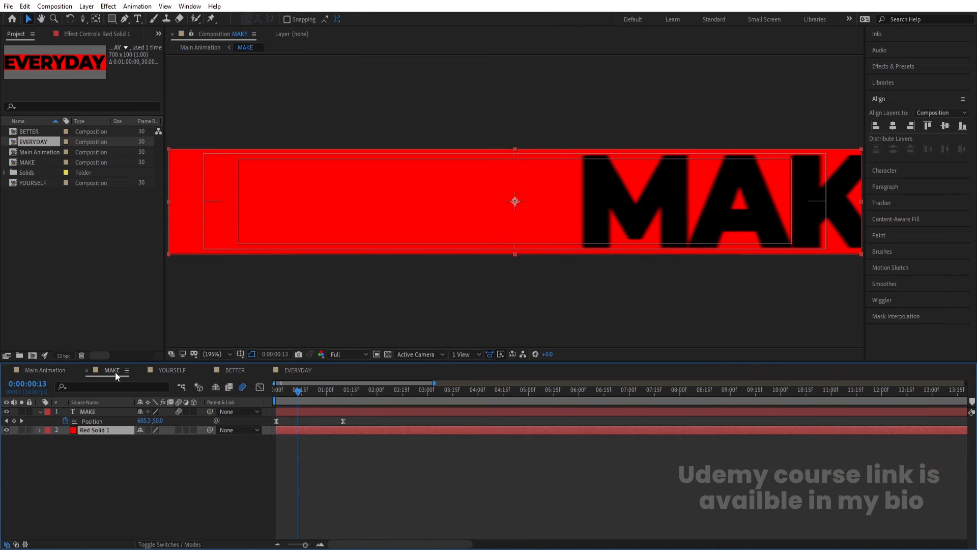
pyautogui.click(170, 370)
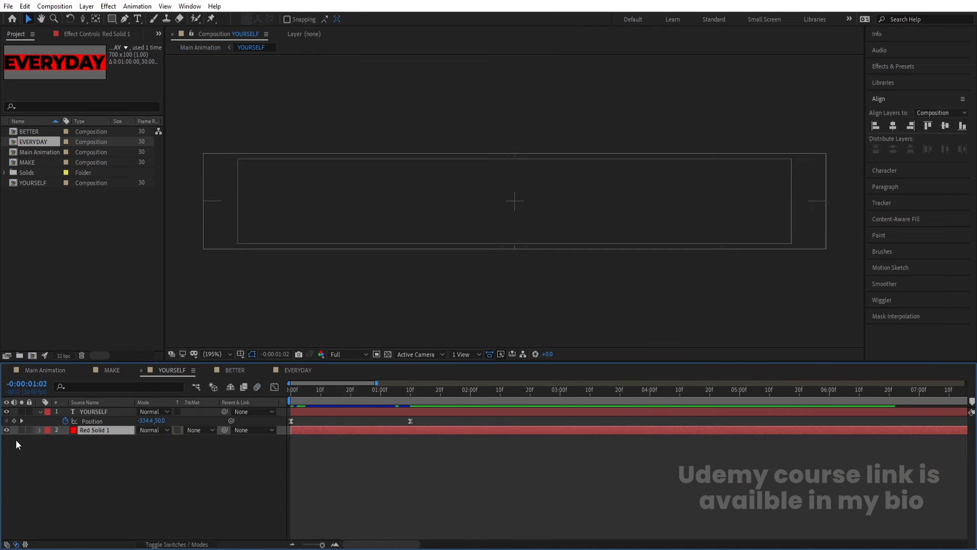
pyautogui.click(232, 370)
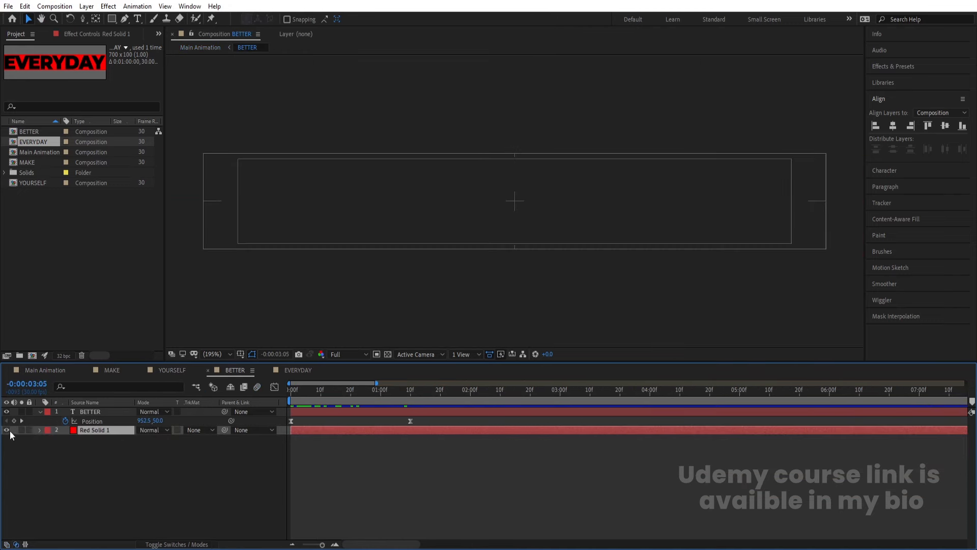
pyautogui.click(294, 371)
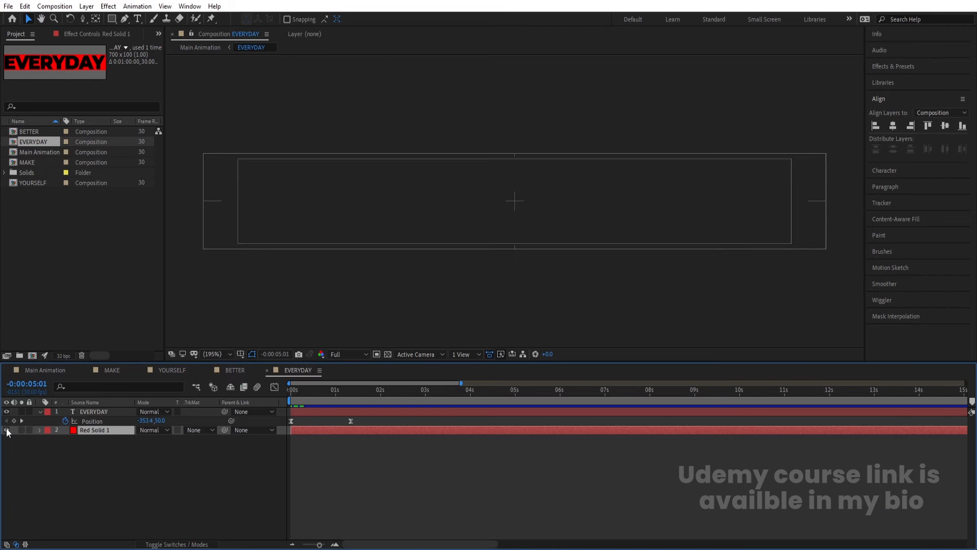
pyautogui.click(54, 370)
pyautogui.moveTo(307, 398); pyautogui.dragTo(236, 371)
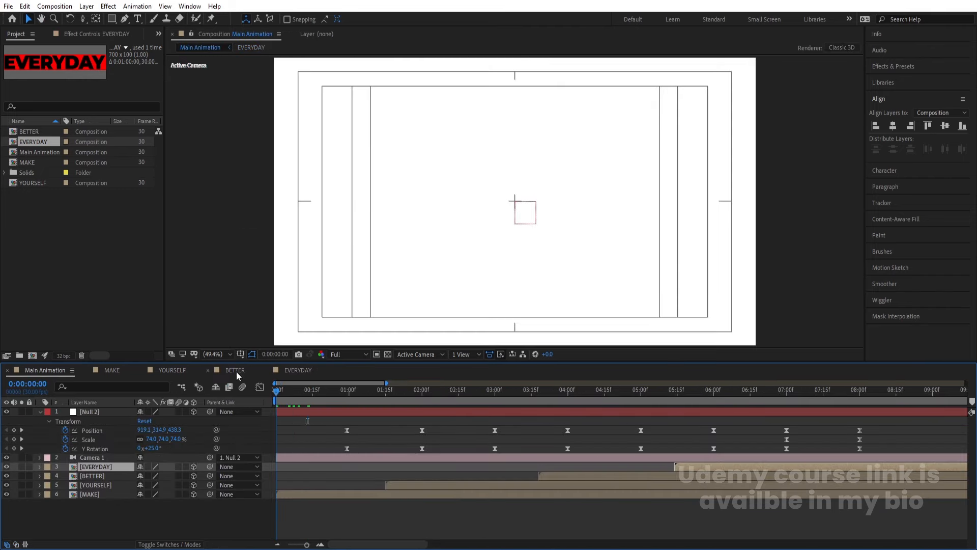
pyautogui.press('space')
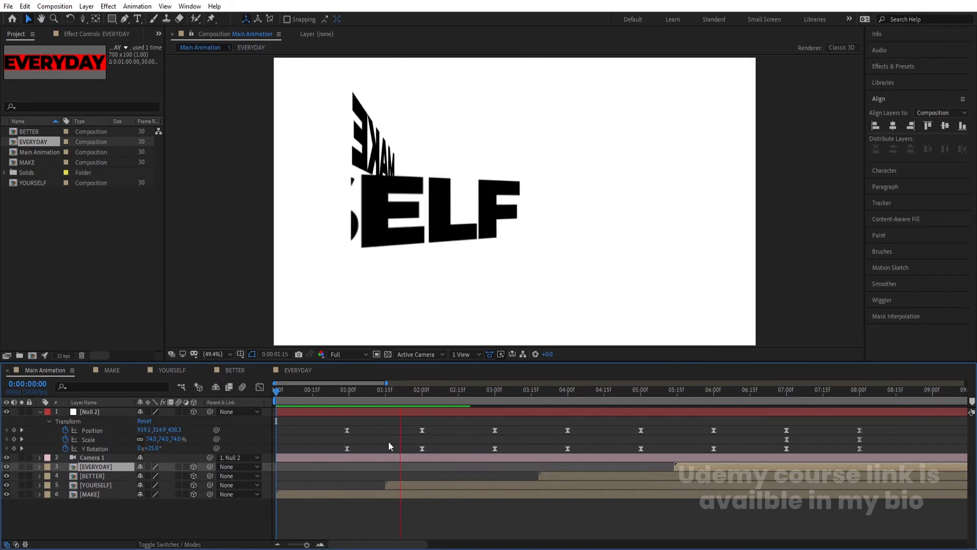
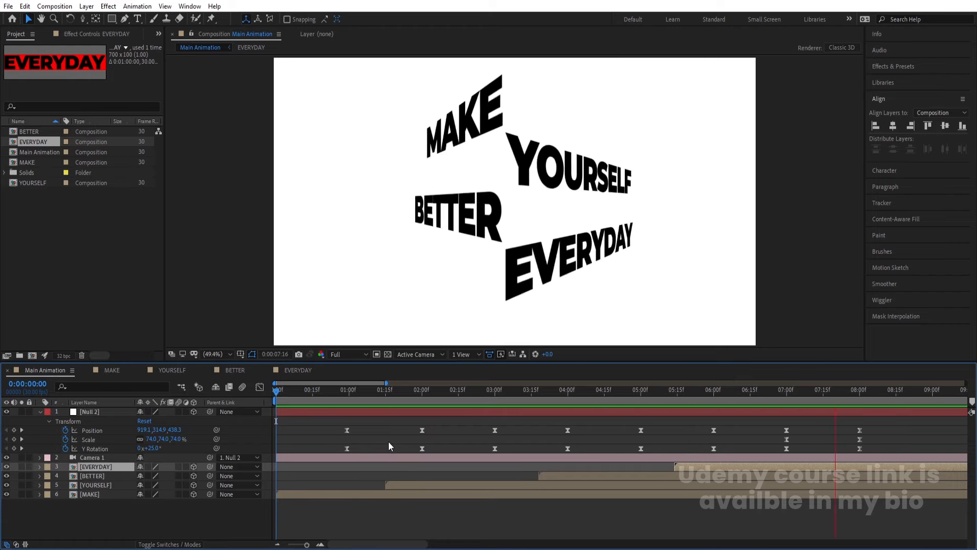
pyautogui.press('space')
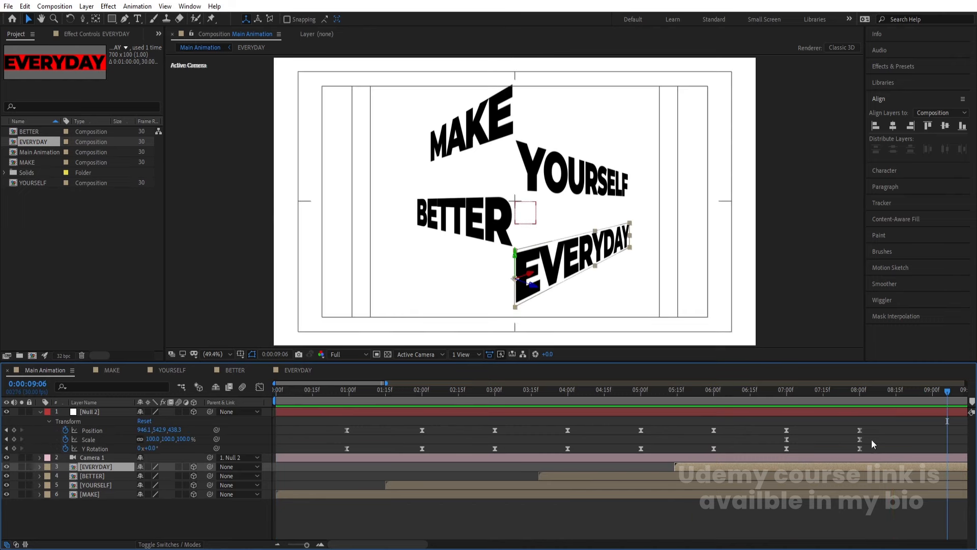
pyautogui.press('j')
pyautogui.doubleClick(83, 457)
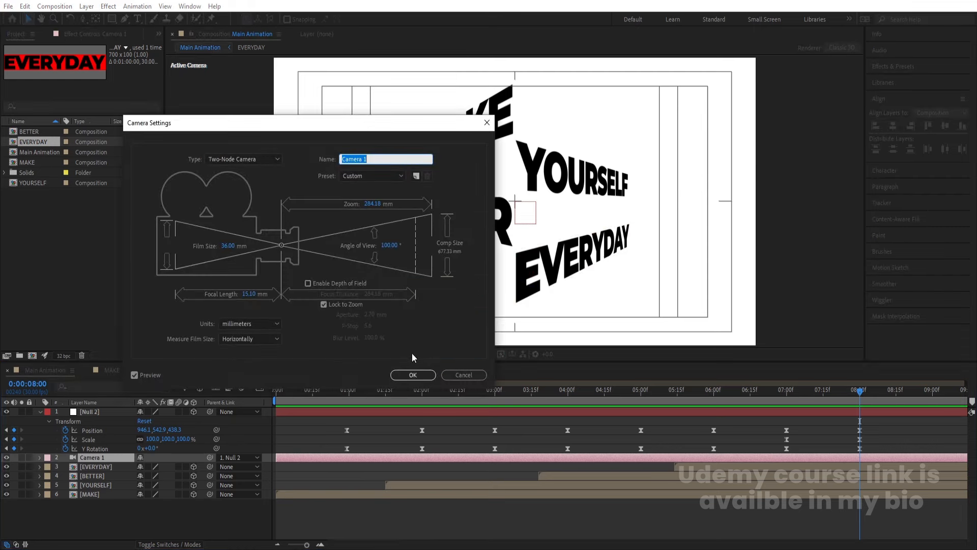
pyautogui.click(455, 372)
# Turn on Depth of Field in Camera 1's options and preview the MAKE view from 0:00:00:15.
pyautogui.click(312, 389)
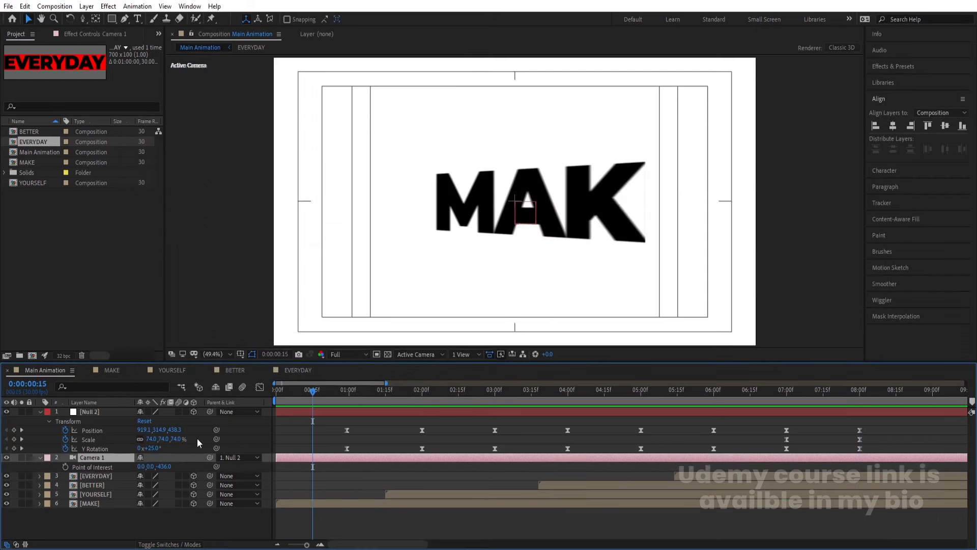
pyautogui.press('a')
pyautogui.press('a')
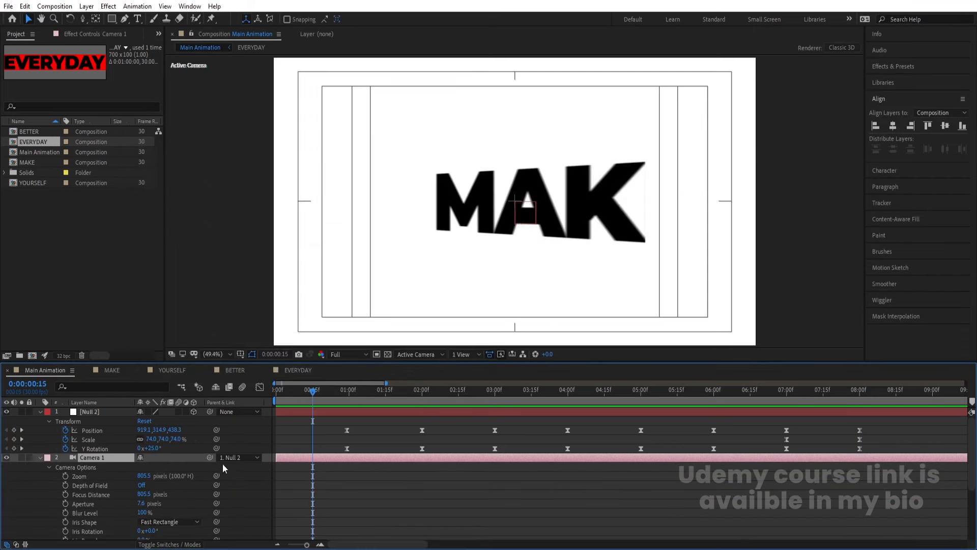
pyautogui.click(141, 485)
pyautogui.press('-')
pyautogui.press('Num_Lock')
pyautogui.press('space')
pyautogui.press('space')
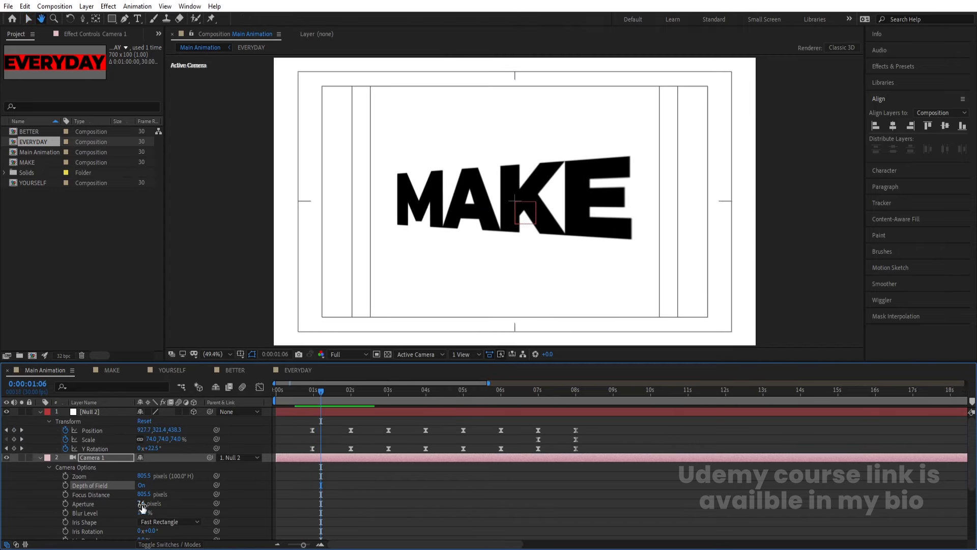
# Set Camera 1's aperture to 200 pixels and preview the move from MAKE to YOURSELF.
pyautogui.click(142, 505)
pyautogui.write('200')
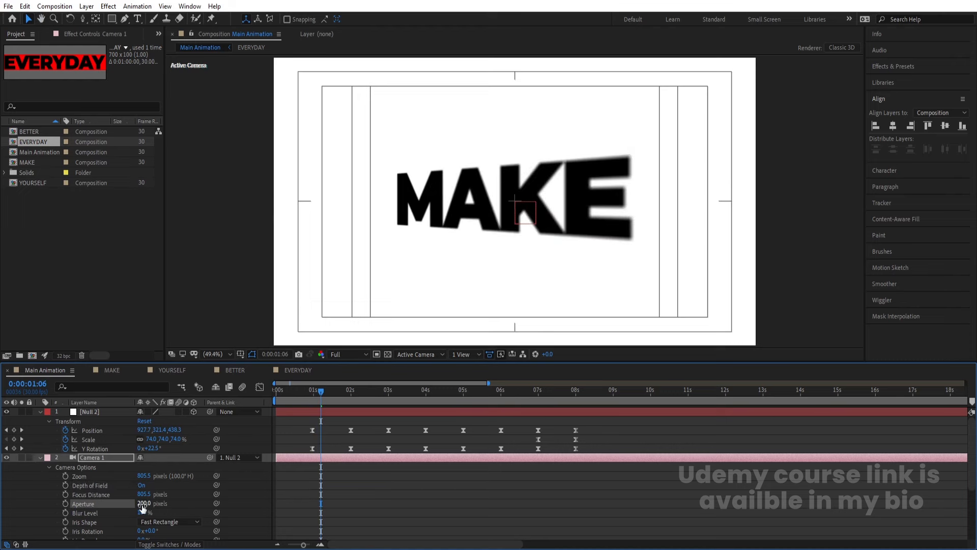
pyautogui.press('Return')
pyautogui.press('space')
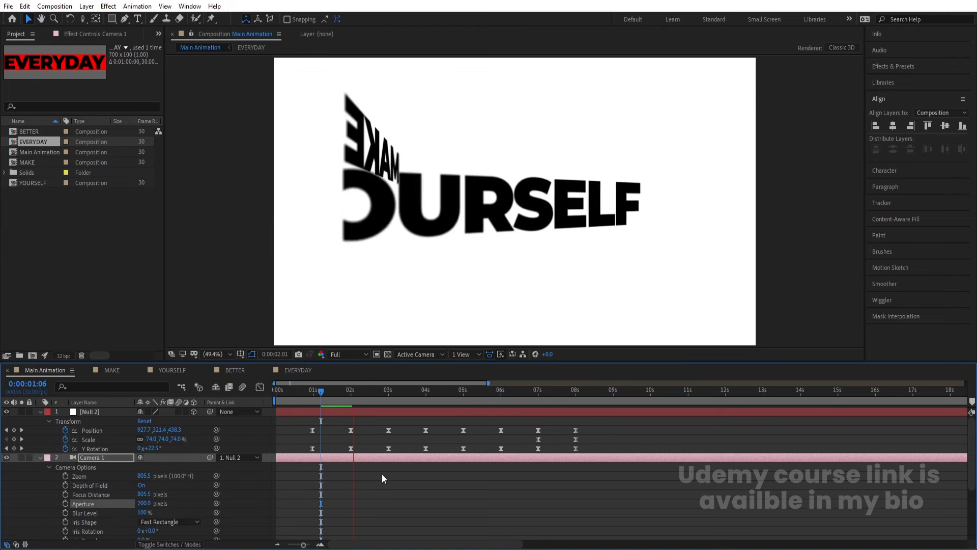
pyautogui.press('space')
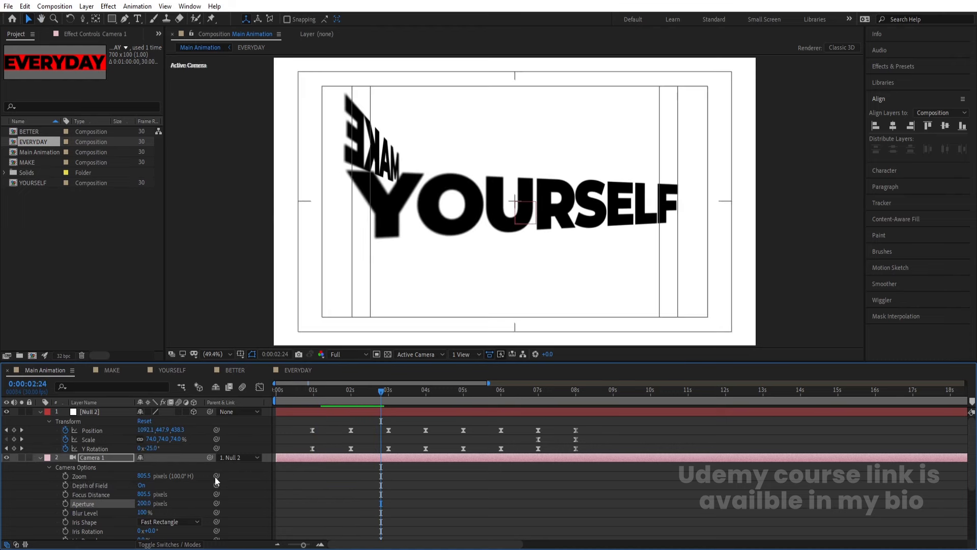
# Set Camera 1's blur level to 200%.
pyautogui.click(143, 511)
pyautogui.write('200')
pyautogui.press('Return')
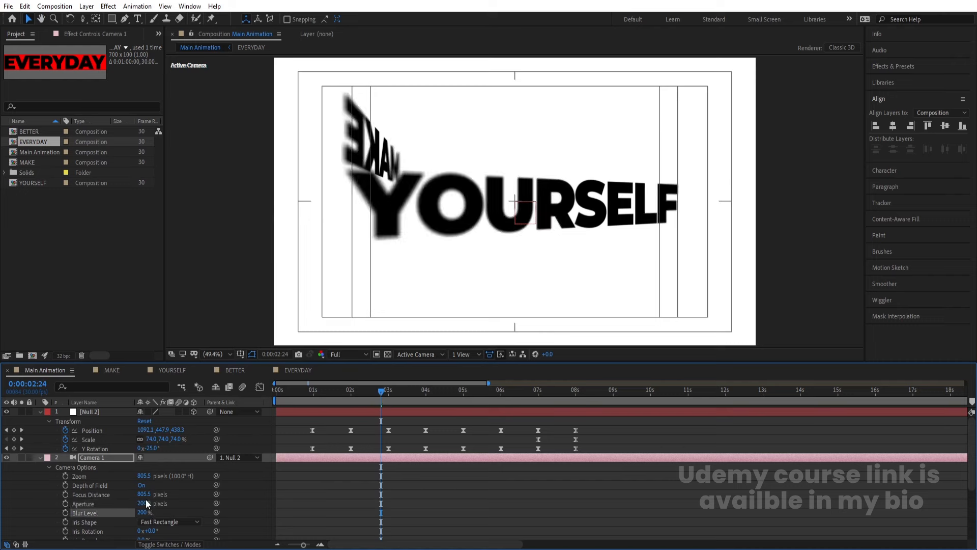
# Try Camera 1 focus distances of about 1006, 2000 and 920 pixels on the YOURSELF view at 0:00:02:24.
pyautogui.moveTo(144, 494); pyautogui.dragTo(243, 497)
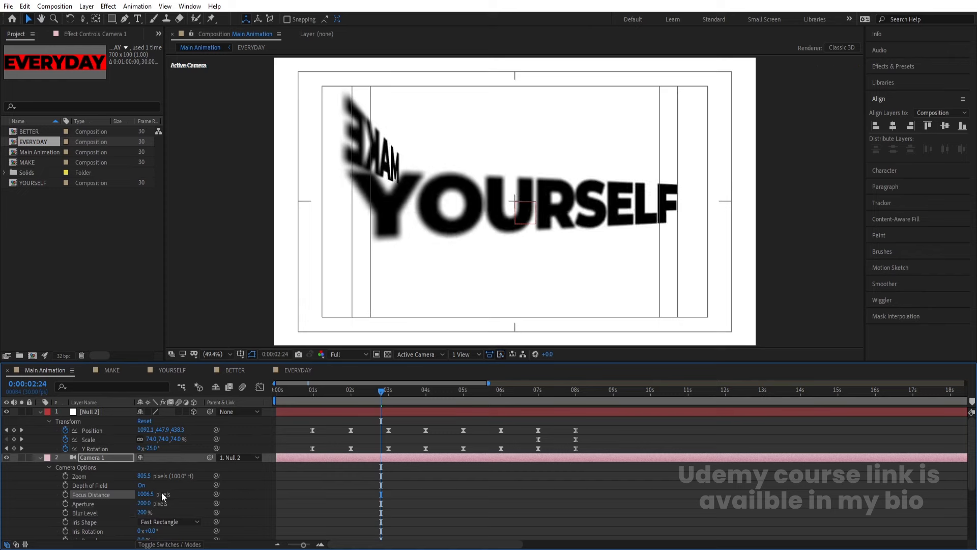
pyautogui.click(146, 493)
pyautogui.write('2000')
pyautogui.press('Return')
pyautogui.click(146, 493)
pyautogui.write('10')
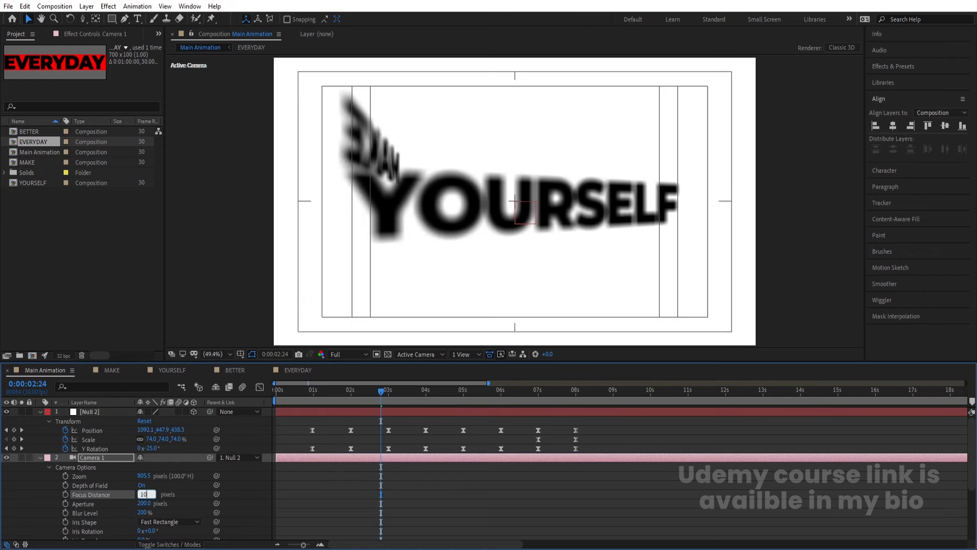
pyautogui.press('Return')
pyautogui.moveTo(146, 494); pyautogui.dragTo(113, 489)
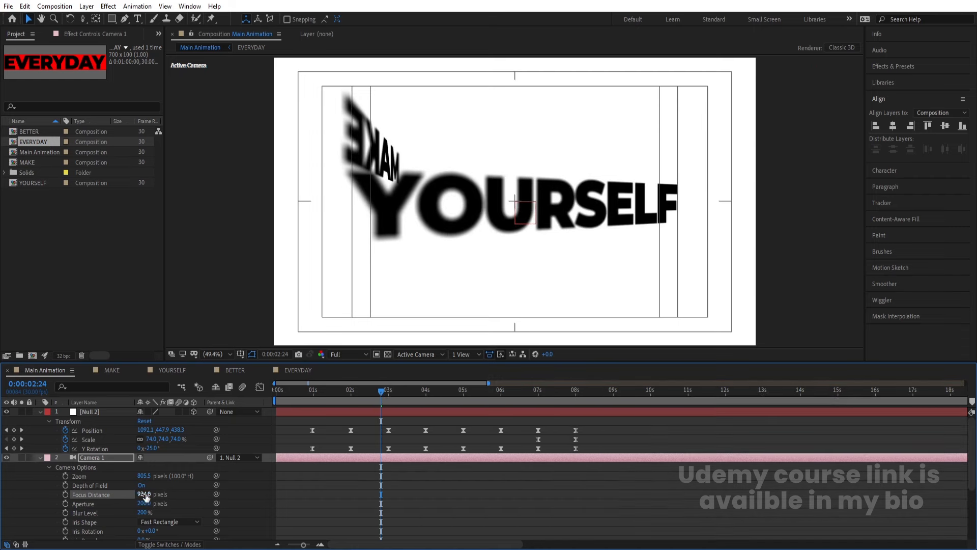
# Test much shorter and longer focus distances of 100, 1200 and 1382 pixels on the YOURSELF view.
pyautogui.click(144, 494)
pyautogui.write('100')
pyautogui.press('Return')
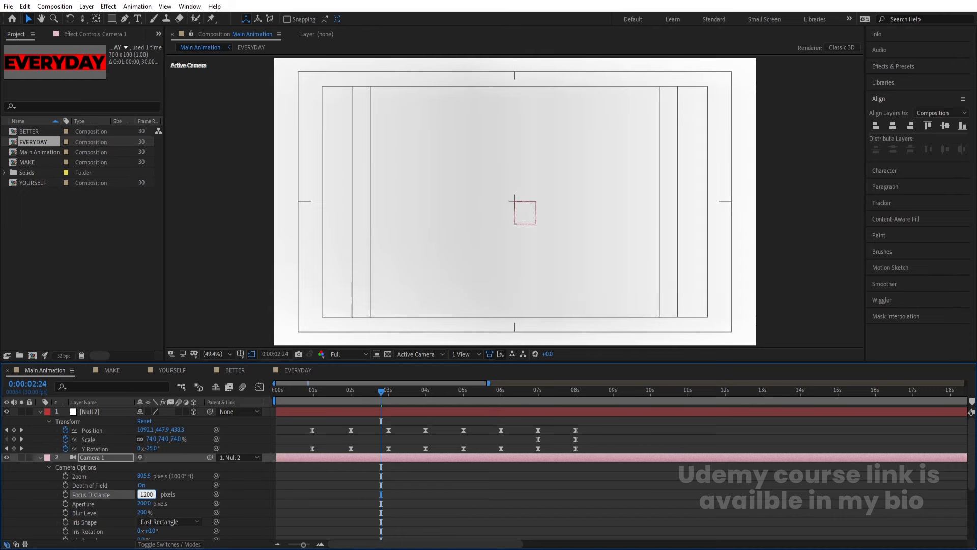
pyautogui.press('Return')
pyautogui.moveTo(145, 494); pyautogui.dragTo(173, 493)
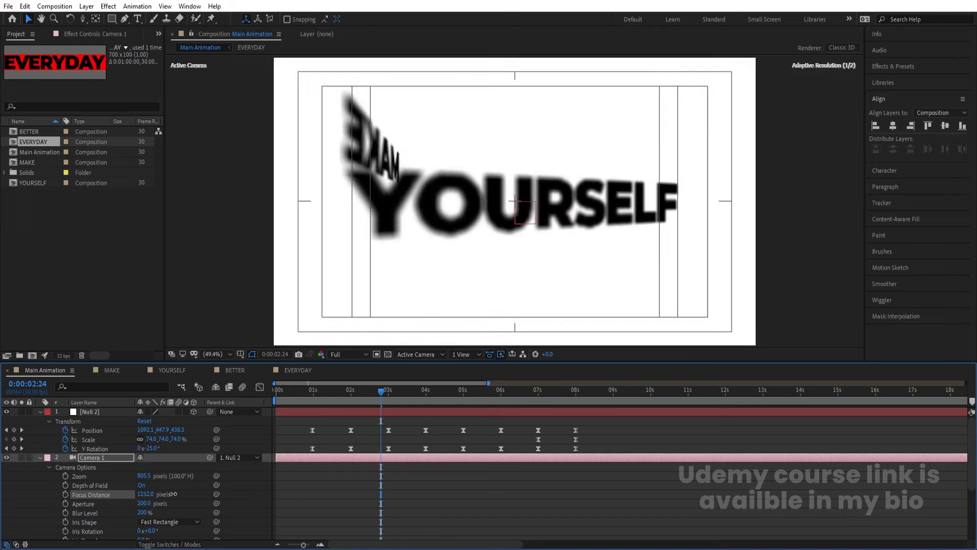
pyautogui.moveTo(234, 494); pyautogui.dragTo(240, 494)
pyautogui.click(417, 511)
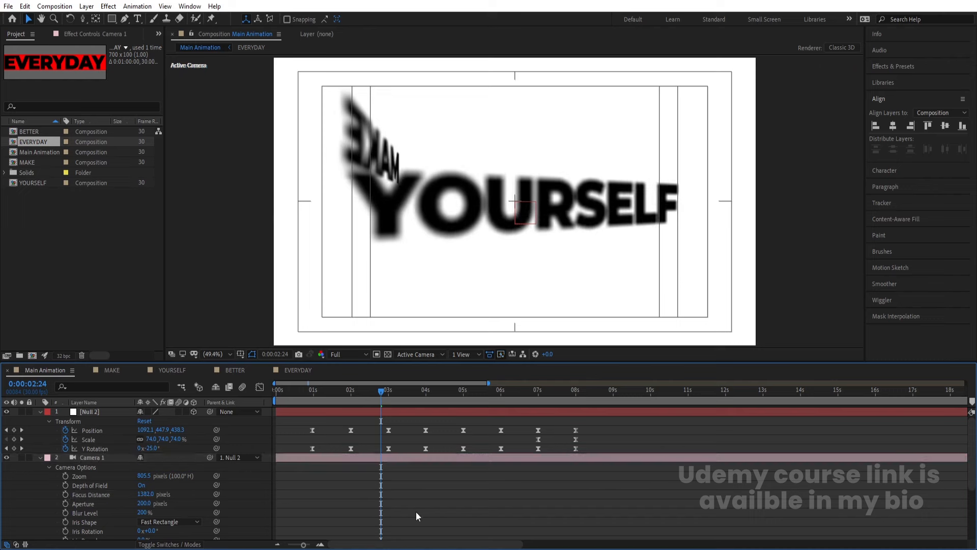
# Advance one frame past the range at 0:00:02:24 to 0:00:03:00, vary the focus distance widely, and set it to 800 pixels.
pyautogui.press('pagedown')
pyautogui.moveTo(145, 494); pyautogui.dragTo(380, 497)
pyautogui.moveTo(554, 499); pyautogui.dragTo(46, 515)
pyautogui.click(146, 494)
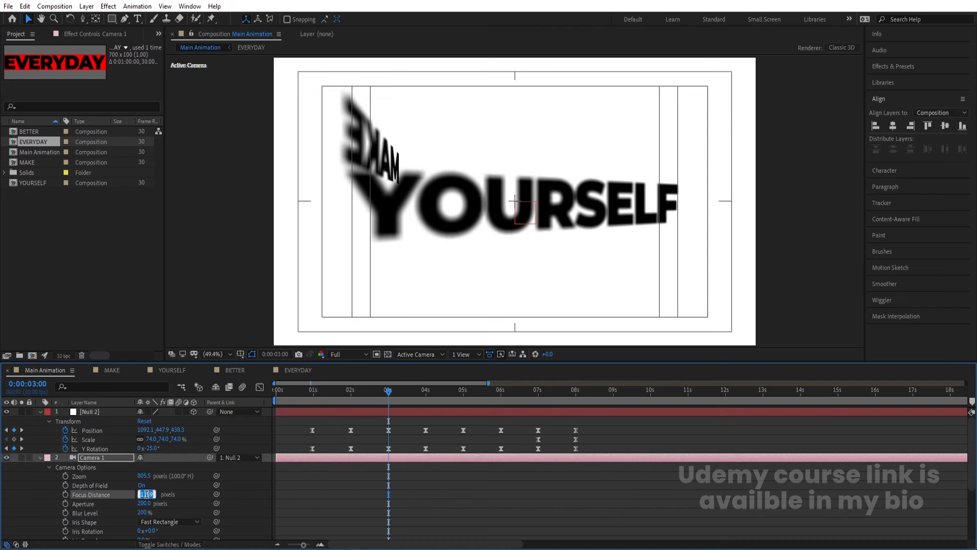
pyautogui.write('800')
pyautogui.press('Return')
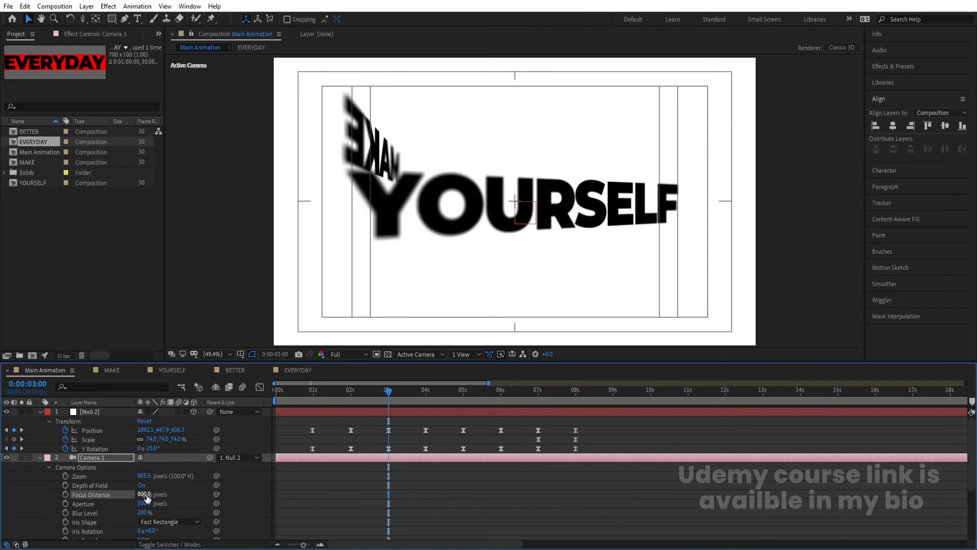
# Preview the transition into YOURSELF and try a focus distance of 400 pixels at 0:00:02:12.
pyautogui.press('space')
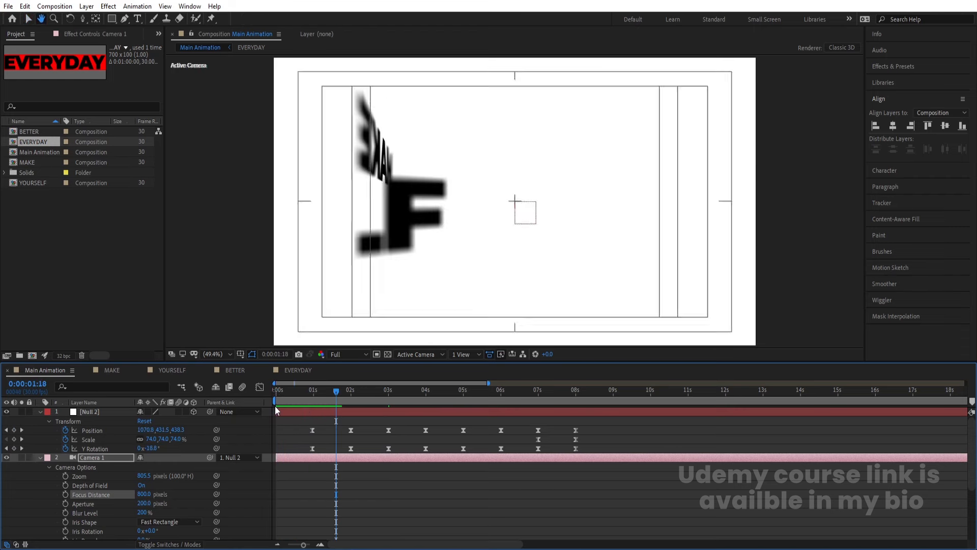
pyautogui.click(144, 493)
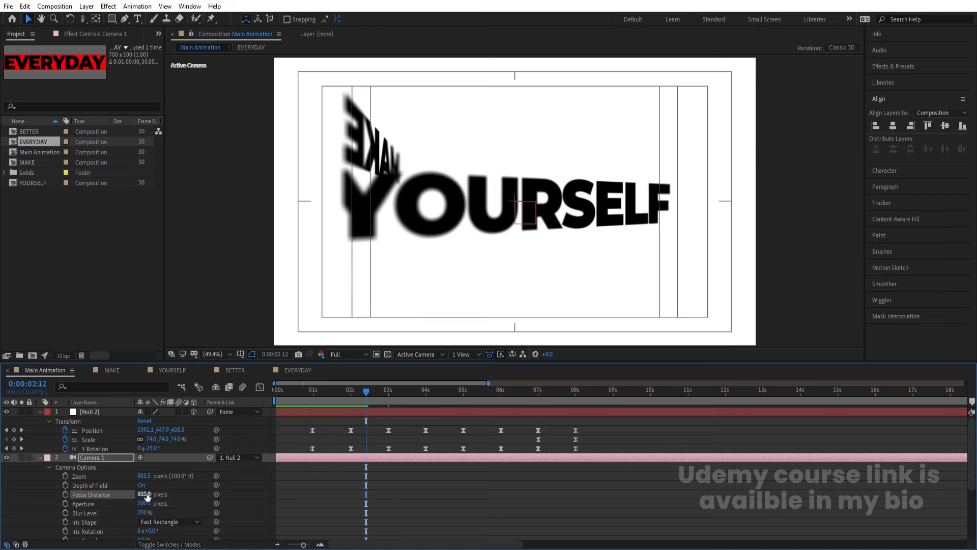
pyautogui.write('400')
pyautogui.press('Return')
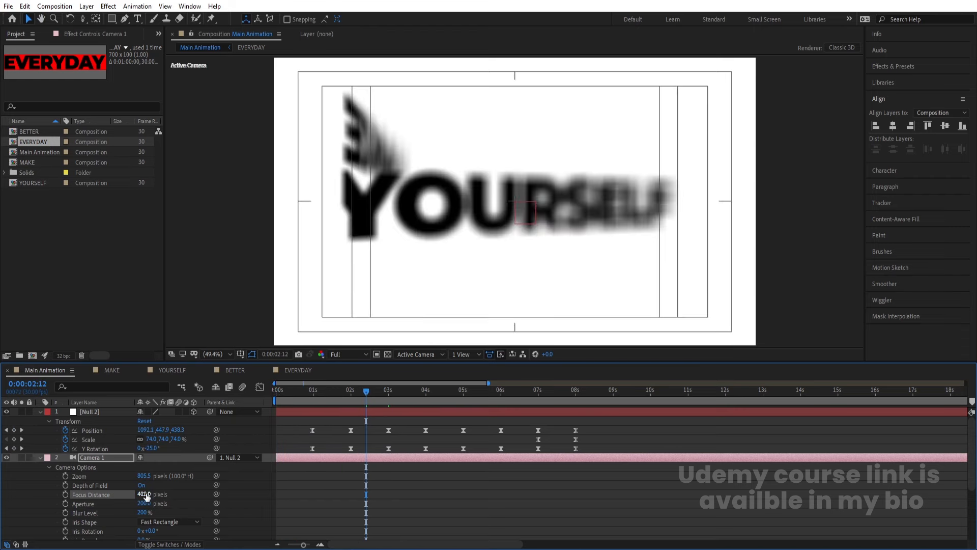
# Compare focus distances of 1000 and 1500 pixels on the YOURSELF view at 0:00:02:12.
pyautogui.click(144, 494)
pyautogui.write('1000')
pyautogui.press('Return')
pyautogui.moveTo(147, 496); pyautogui.dragTo(185, 497)
pyautogui.click(145, 494)
pyautogui.write('1')
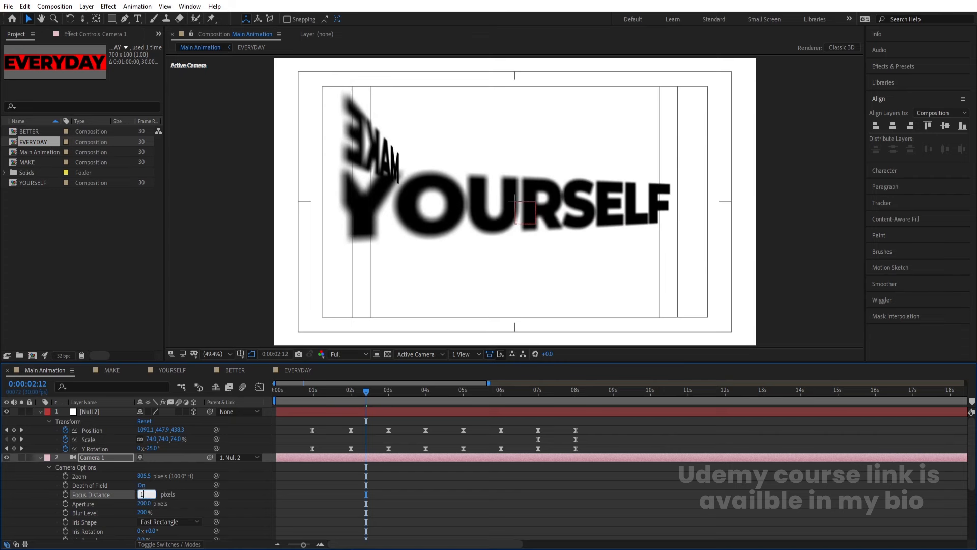
pyautogui.press('Return')
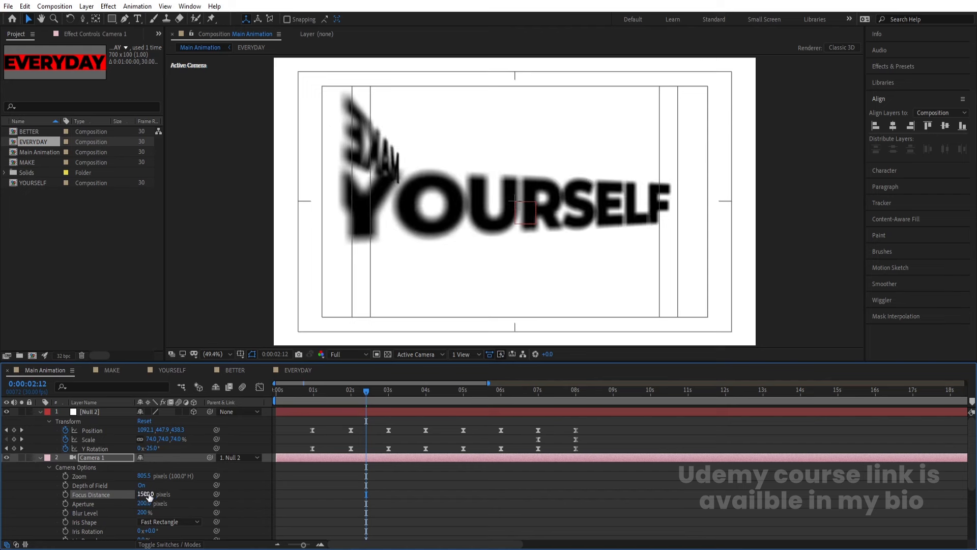
# Try focus distances of 100 and 1000 pixels at 0:00:02:12, and set Camera 1 to 700 pixels.
pyautogui.click(147, 494)
pyautogui.write('1000')
pyautogui.press('Return')
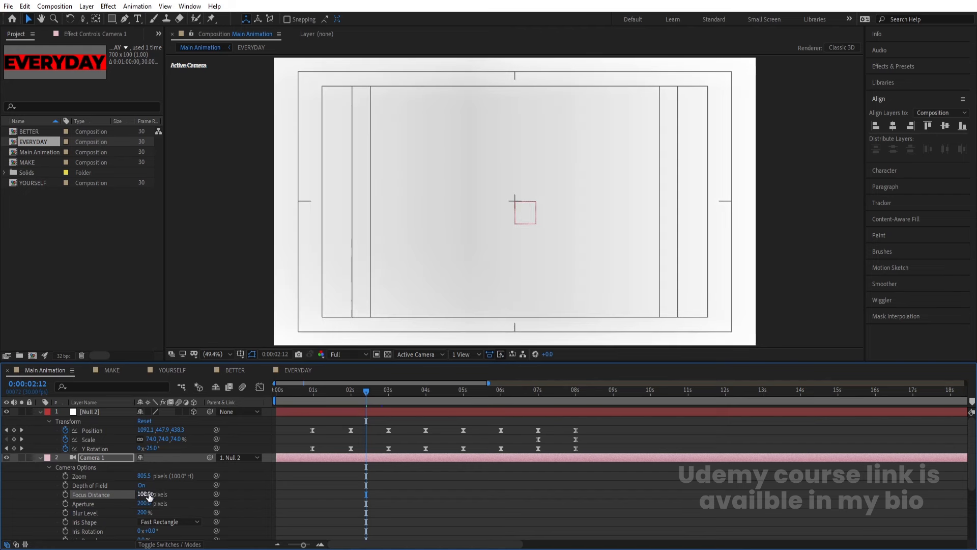
pyautogui.click(147, 494)
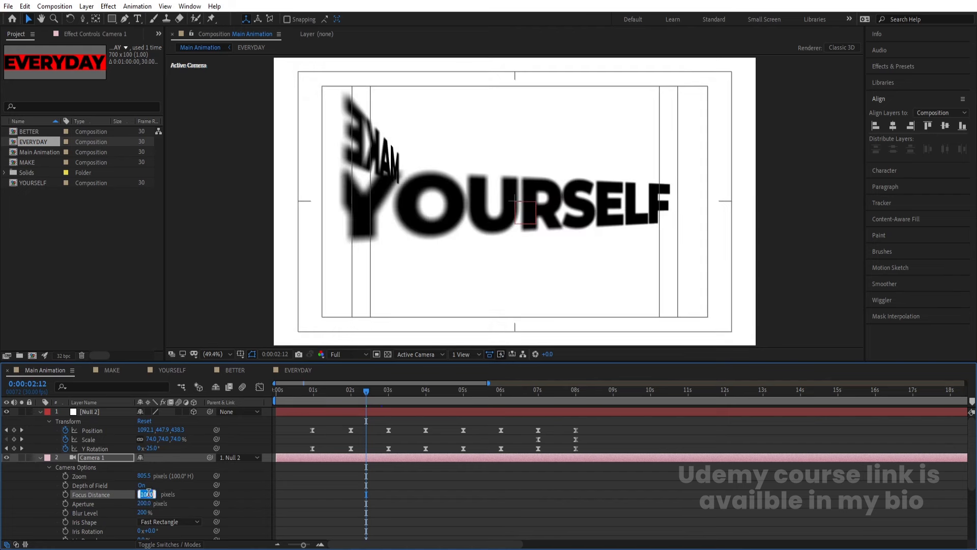
pyautogui.write('700')
pyautogui.press('Return')
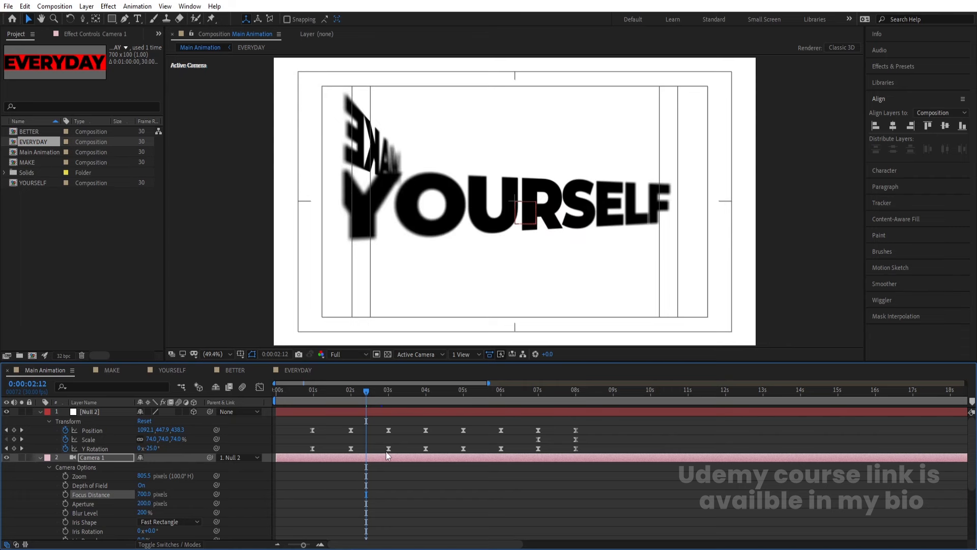
# Preview the depth-of-field blur during the camera move from YOURSELF to BETTER.
pyautogui.click(406, 476)
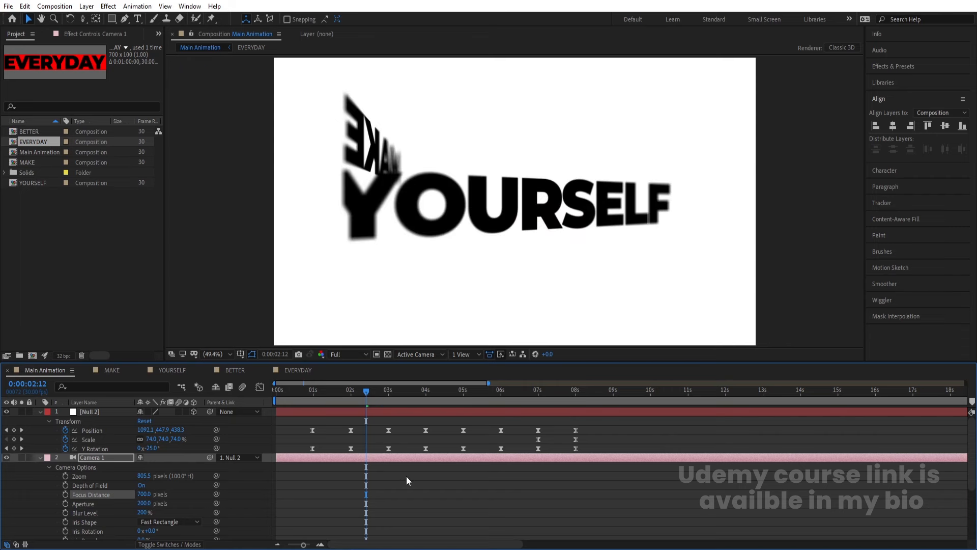
pyautogui.press('space')
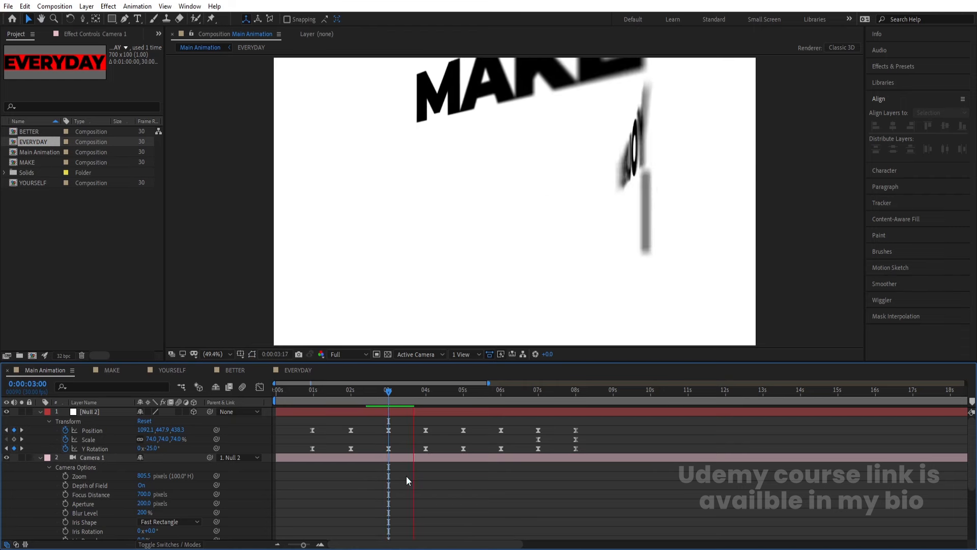
pyautogui.press('space')
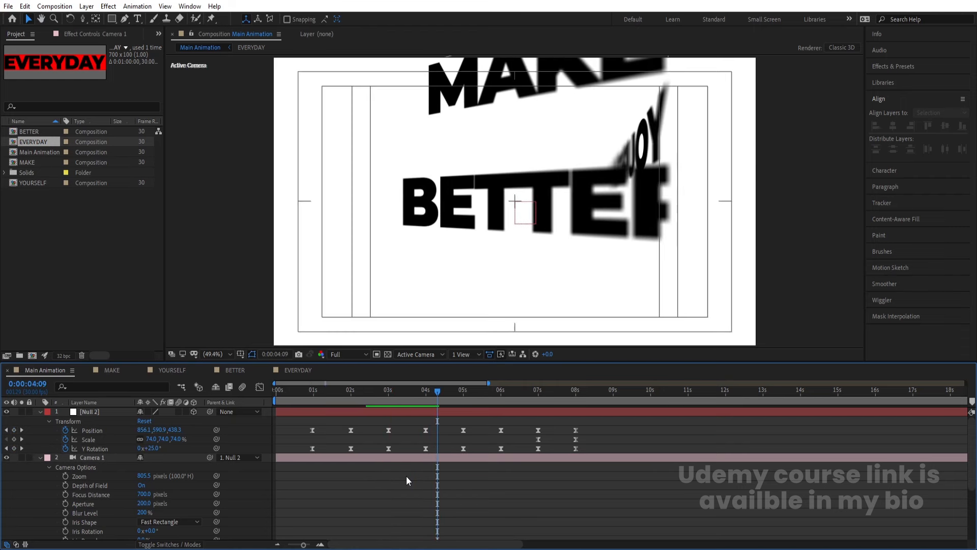
# Set Camera 1's focus distance to 500 pixels and replay the animation from the start.
pyautogui.click(144, 493)
pyautogui.write('5')
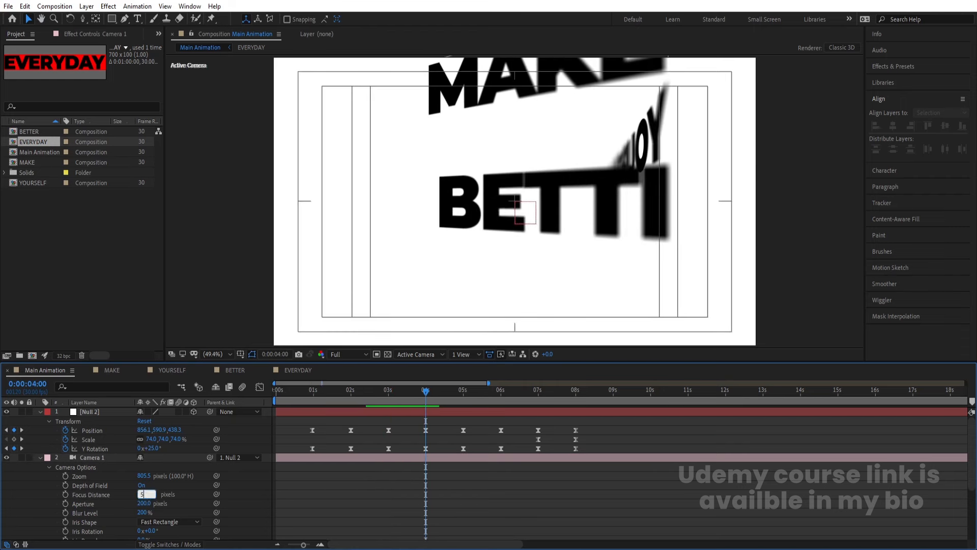
pyautogui.write('00')
pyautogui.press('Return')
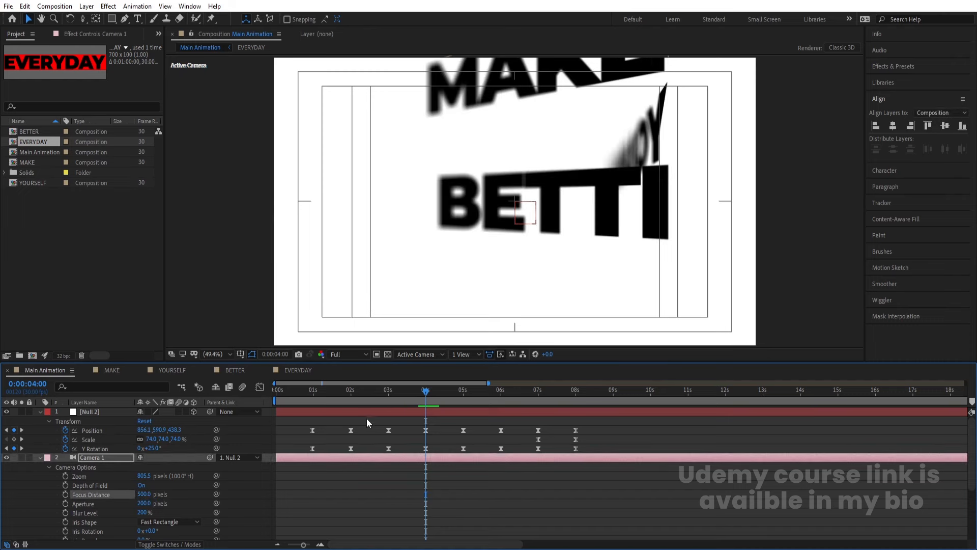
pyautogui.press('Home')
pyautogui.press('space')
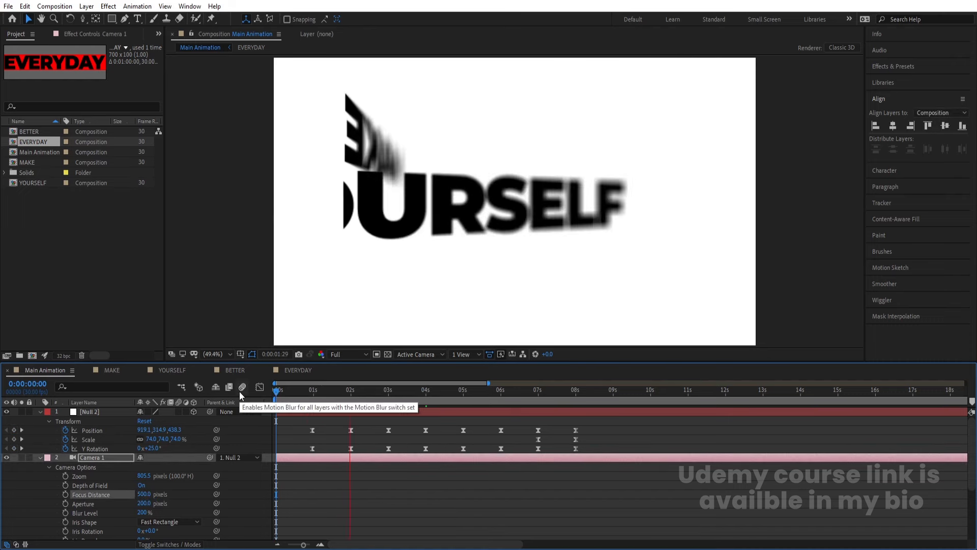
pyautogui.press('space')
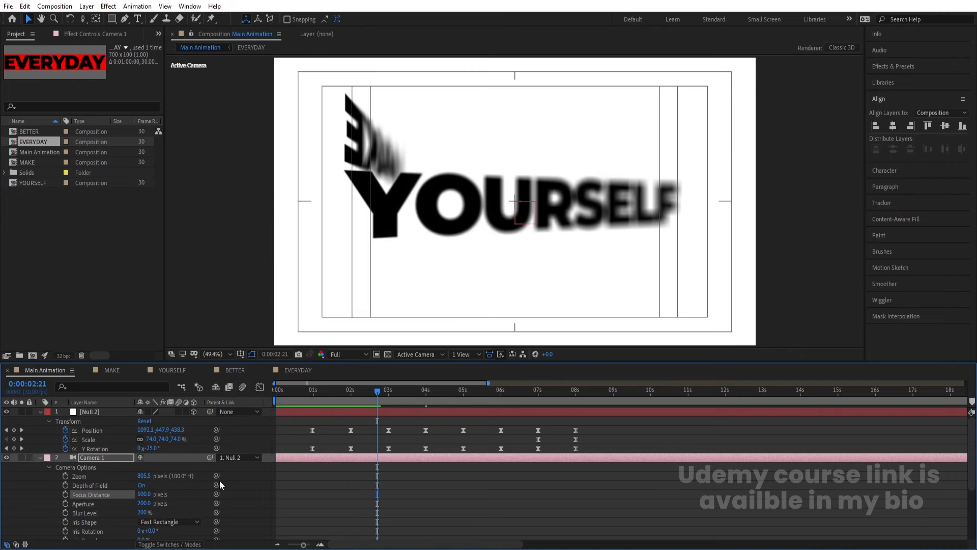
# Set Camera 1's blur level to 100% and preview through to the closing view of all four words.
pyautogui.click(143, 512)
pyautogui.write('100')
pyautogui.press('Return')
pyautogui.press('space')
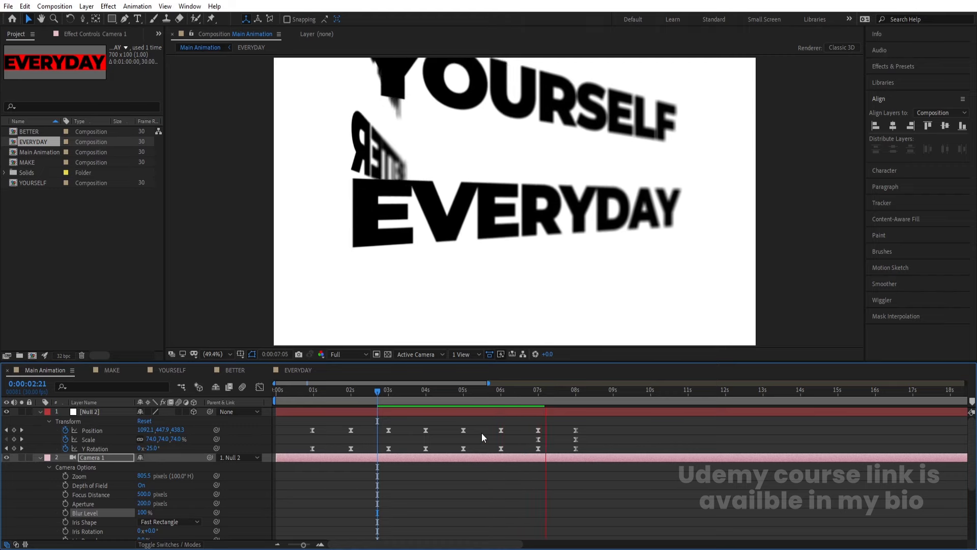
pyautogui.press('space')
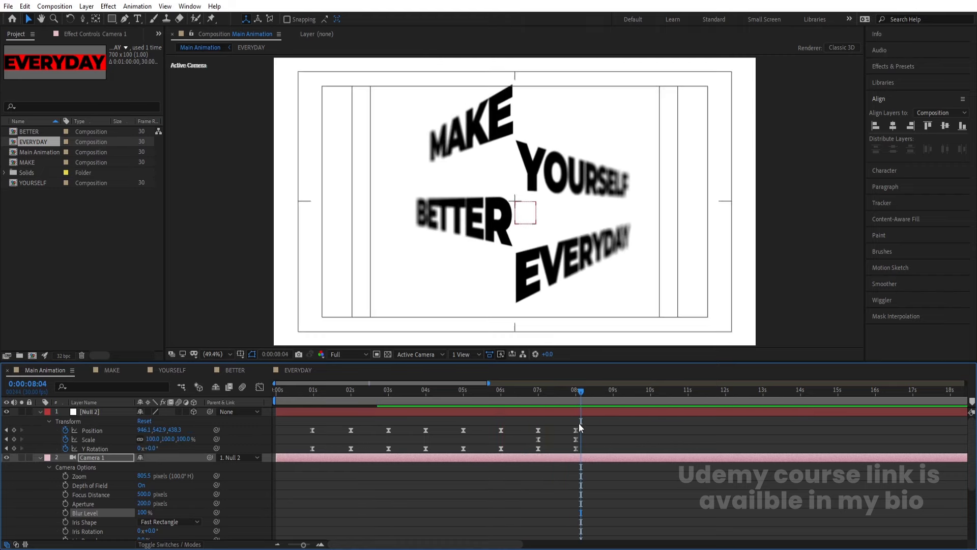
# Start animating Camera 1's Focus Distance with a 500-pixel keyframe at 0:00:07:00, on the EVERYDAY view.
pyautogui.press('j')
pyautogui.press('j')
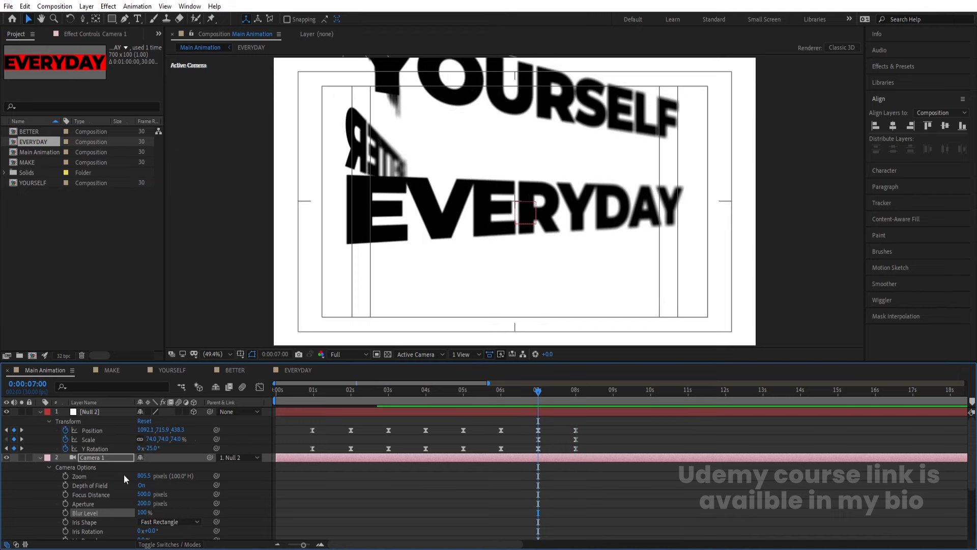
pyautogui.click(68, 495)
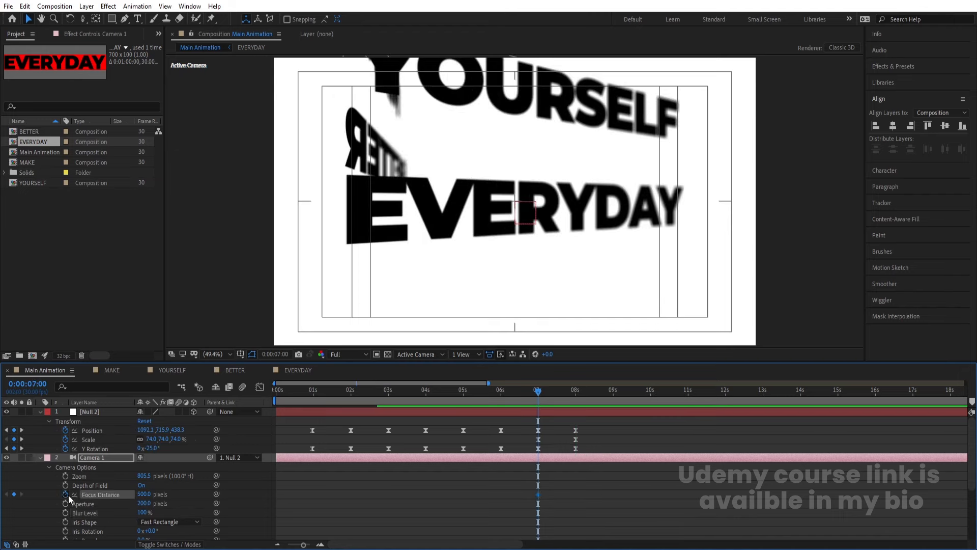
# Start keyframing Camera 1's Aperture at 200 pixels at 0:00:07:00, and set Focus Distance to 800 pixels at 0:00:08:00.
pyautogui.click(67, 503)
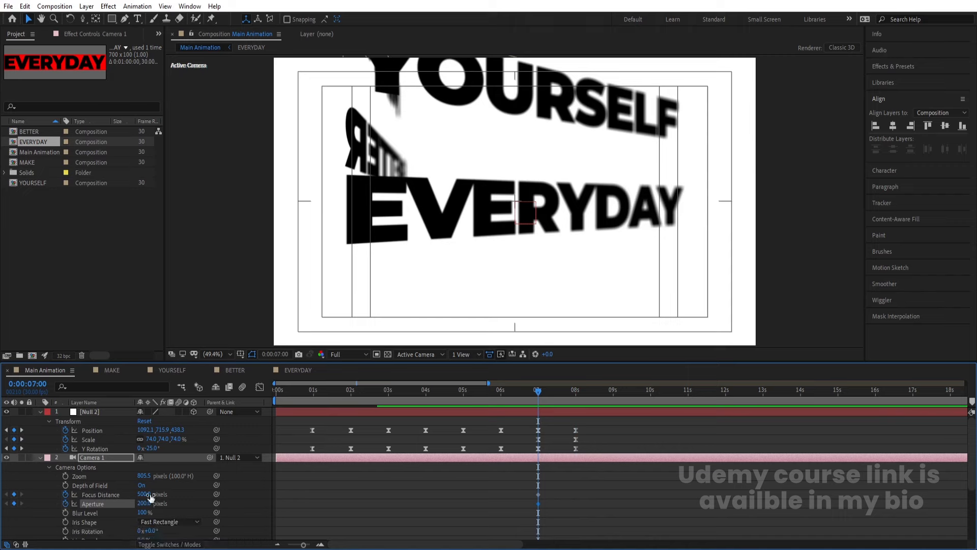
pyautogui.press('k')
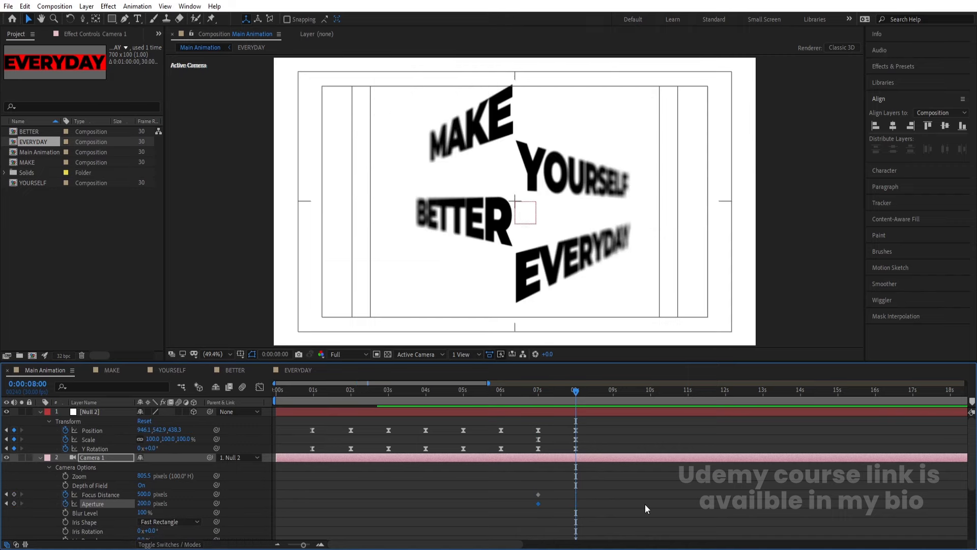
pyautogui.click(628, 497)
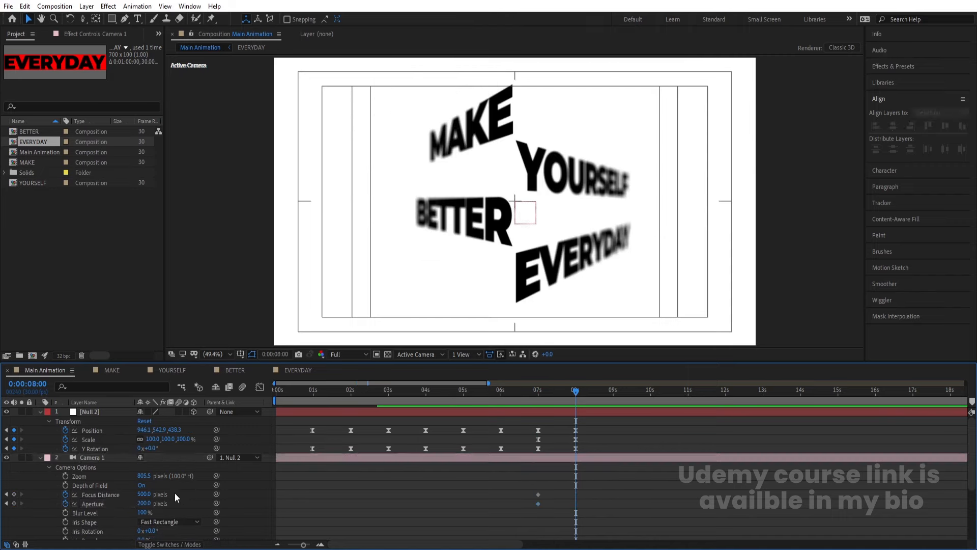
pyautogui.click(146, 494)
pyautogui.press('Return')
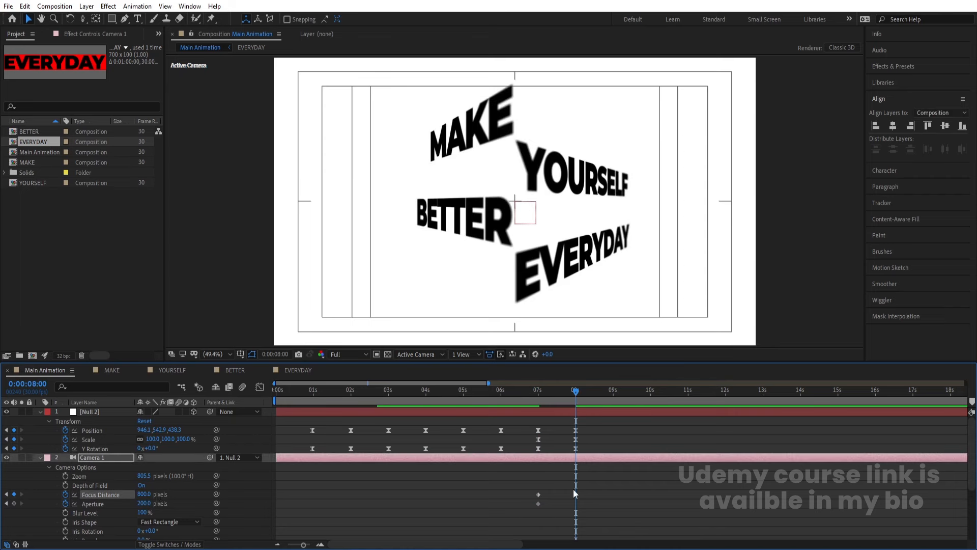
# Easy Ease Camera 1's focus keyframes and set its Aperture to 300 pixels at 0:00:08:00.
pyautogui.moveTo(514, 482); pyautogui.dragTo(599, 503)
pyautogui.press('F9')
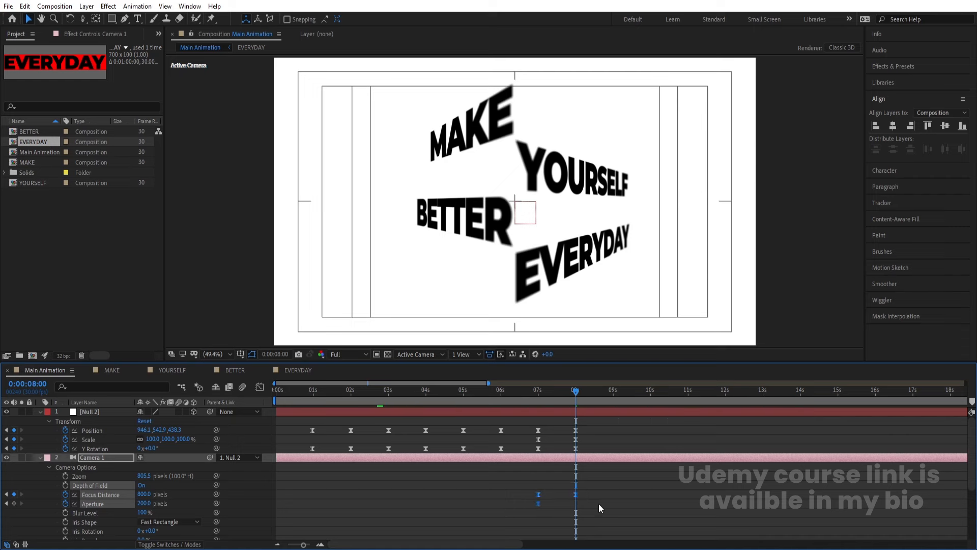
pyautogui.click(599, 503)
pyautogui.click(144, 503)
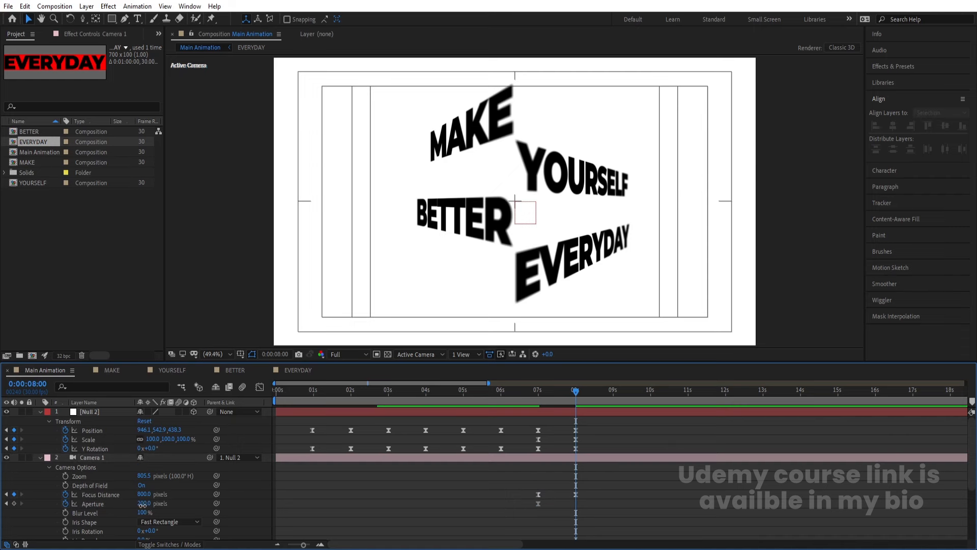
pyautogui.write('400')
pyautogui.press('Return')
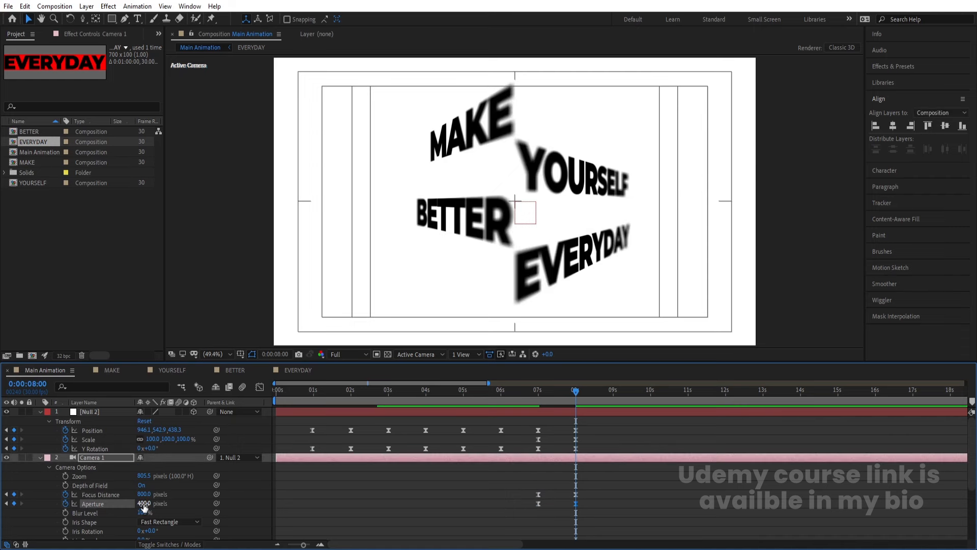
pyautogui.click(144, 503)
pyautogui.write('2')
pyautogui.write('00')
pyautogui.press('Return')
pyautogui.moveTo(529, 487); pyautogui.dragTo(603, 508)
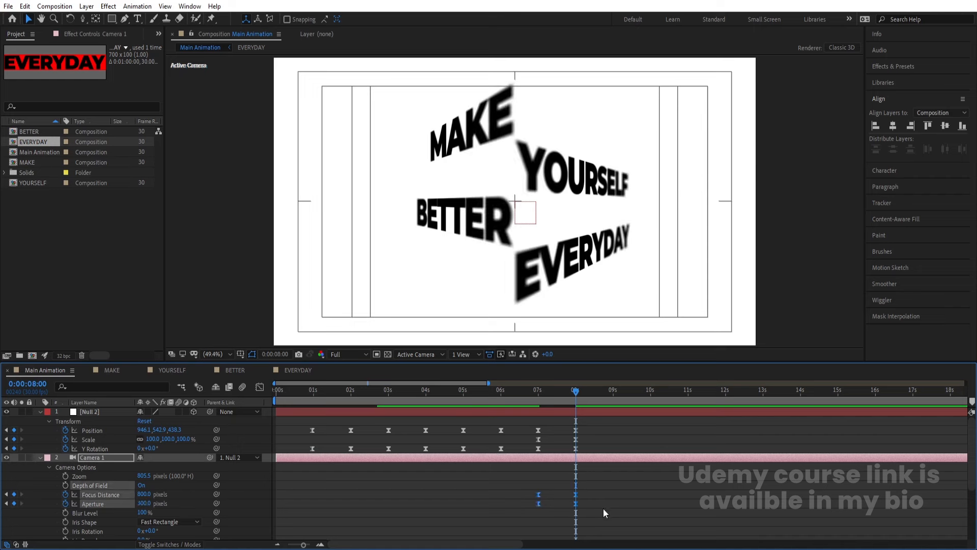
# Preview the focus and aperture change during the pull-back from 0:00:07:00 to the closing view.
pyautogui.press('j')
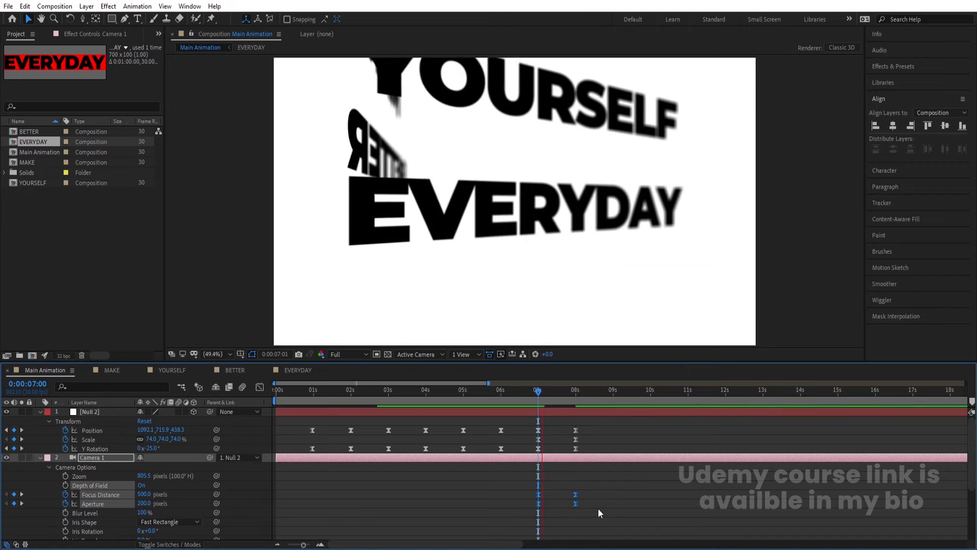
pyautogui.press('space')
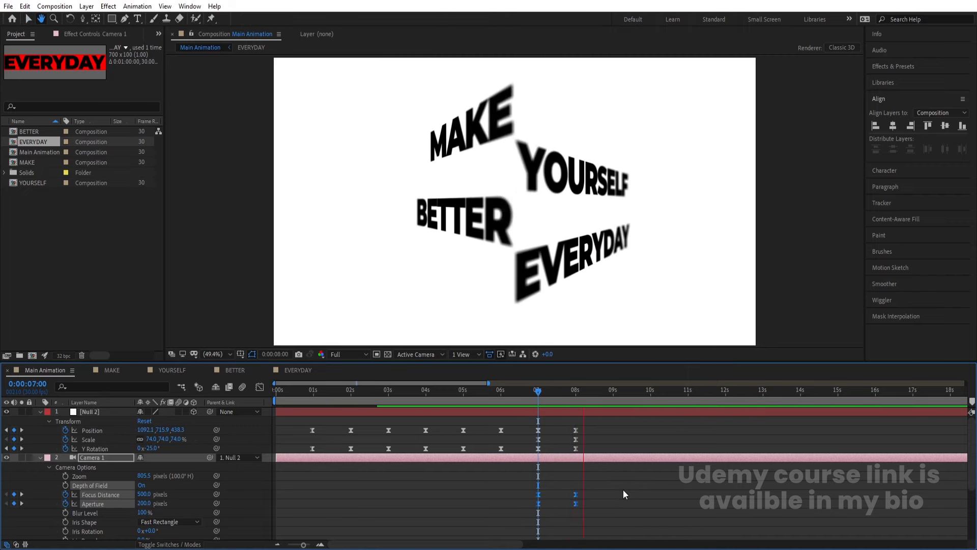
pyautogui.click(623, 493)
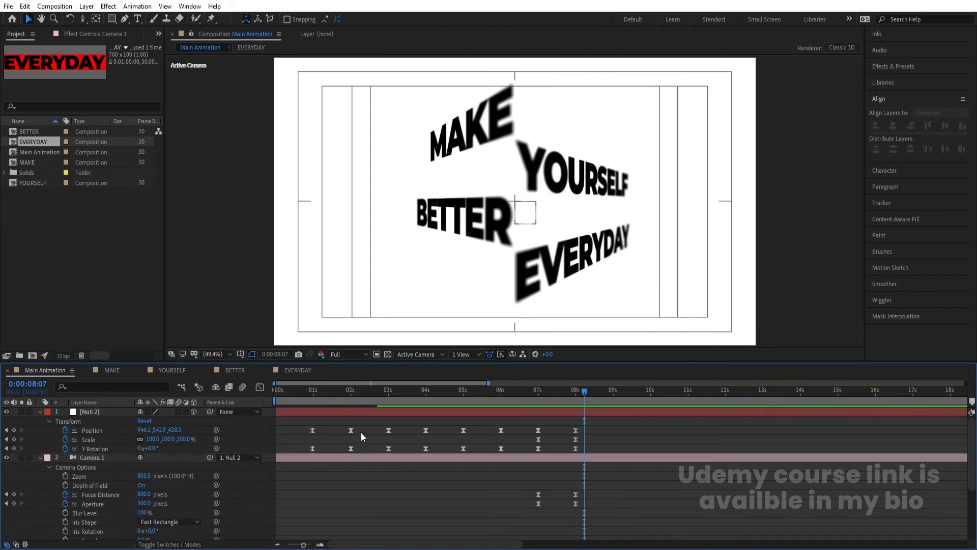
# Add a new 3D null object to Main Animation and parent Null 2 to it.
pyautogui.press('u')
pyautogui.rightClick(170, 496)
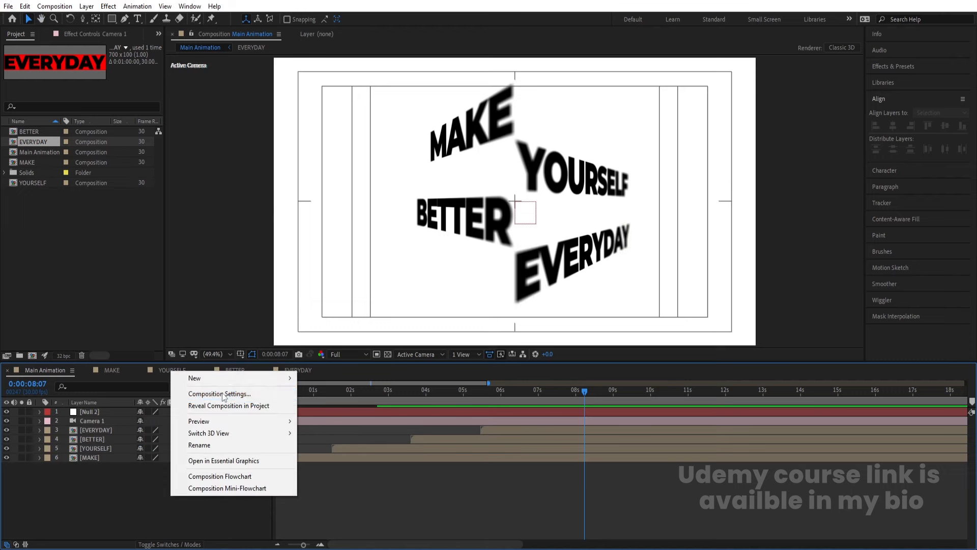
pyautogui.moveTo(204, 377)
pyautogui.click(312, 440)
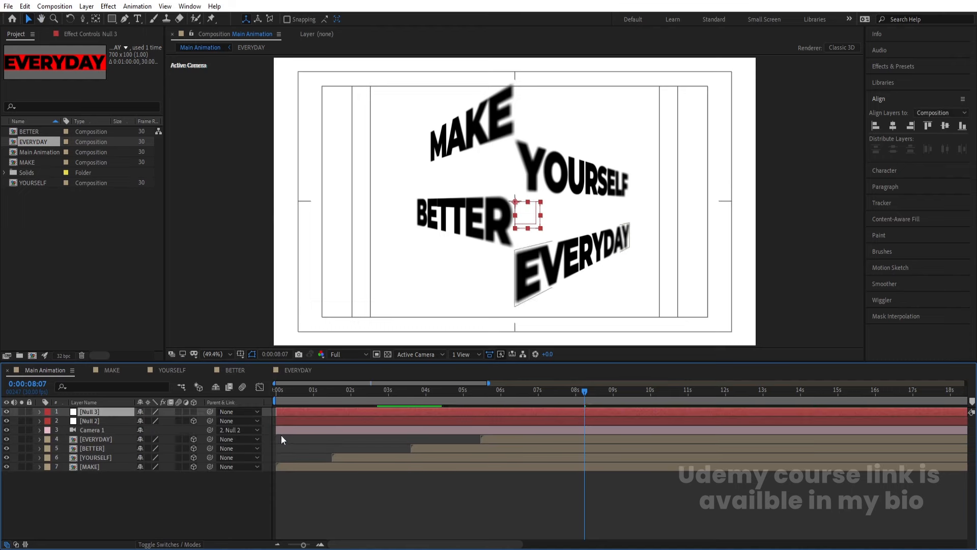
pyautogui.click(193, 412)
pyautogui.click(95, 422)
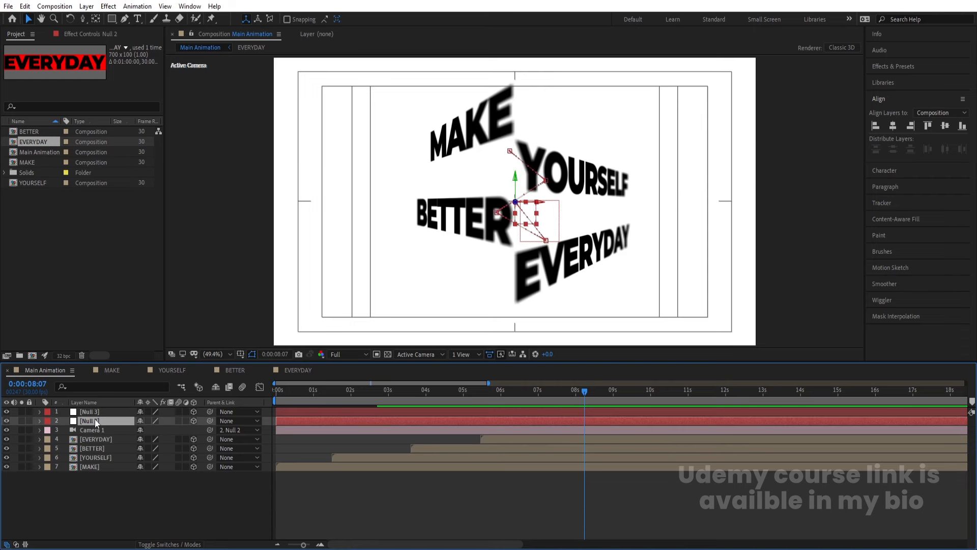
pyautogui.moveTo(211, 420); pyautogui.dragTo(115, 411)
# Add the expression wiggle(2,2,2) to Null 3's Position.
pyautogui.click(115, 411)
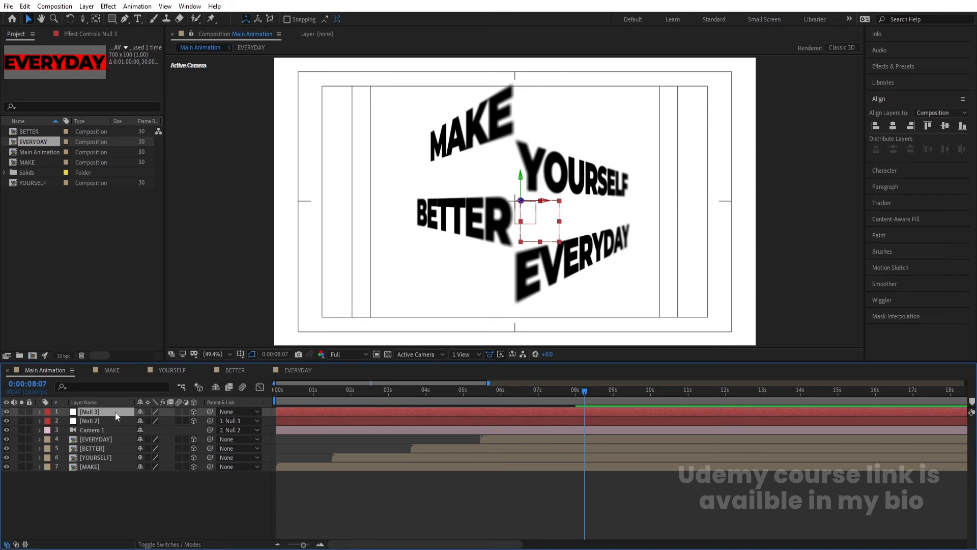
pyautogui.press('p')
pyautogui.keyDown('alt'); pyautogui.click(65, 421); pyautogui.keyUp('alt')
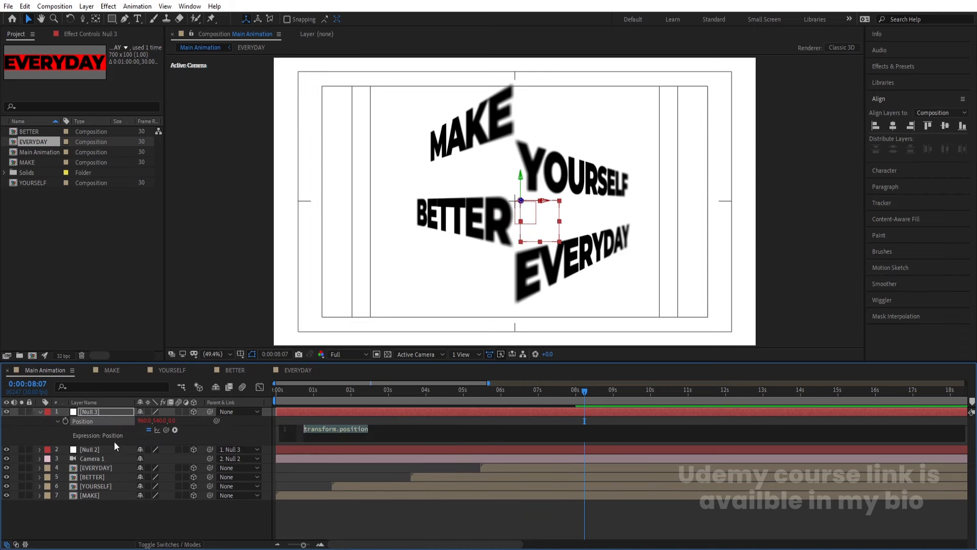
pyautogui.write('wigg')
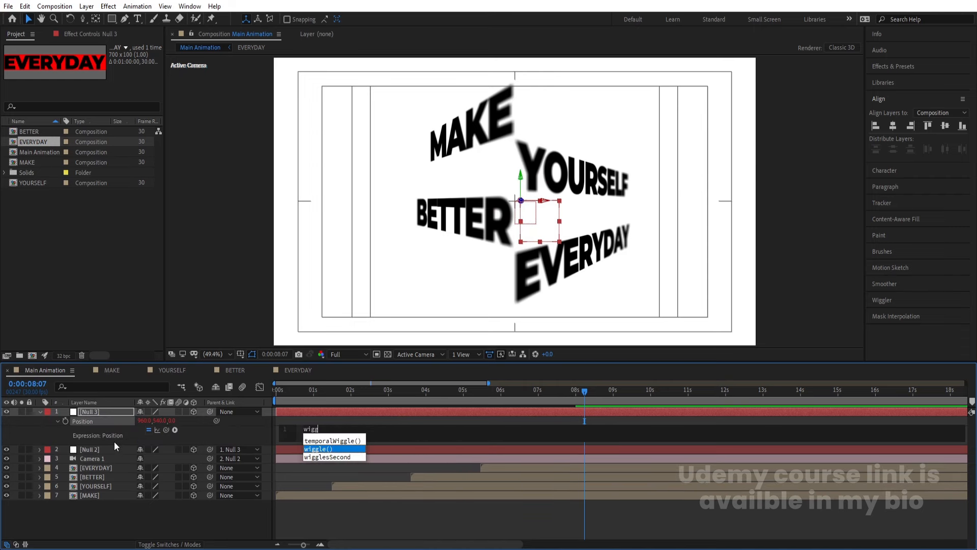
pyautogui.press('Return')
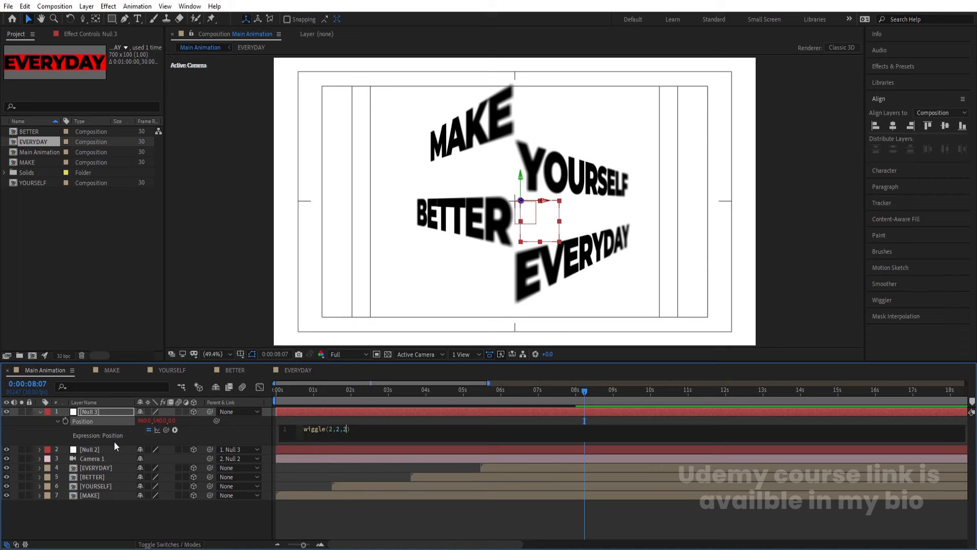
pyautogui.click(207, 516)
# Preview the camera wiggle on the closing view and again from the start of the animation.
pyautogui.press('space')
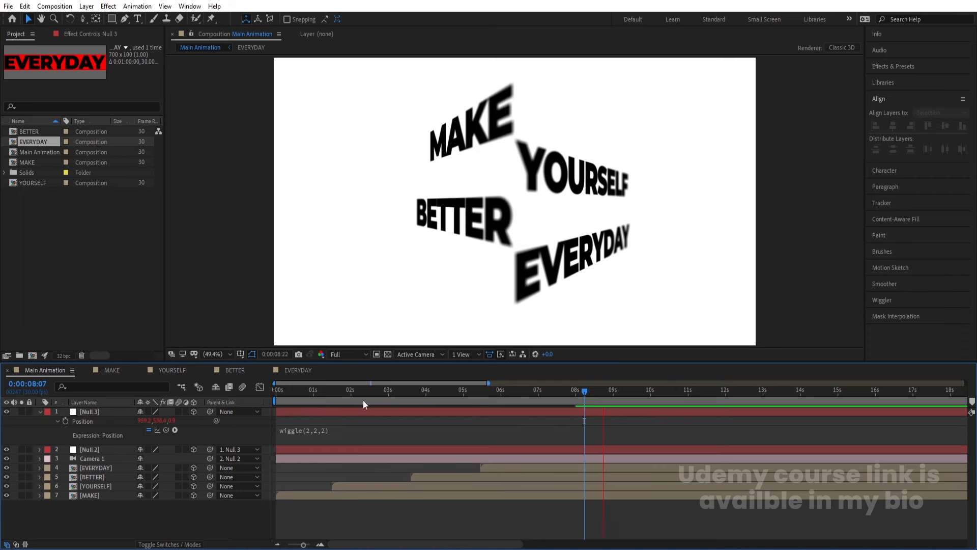
pyautogui.click(336, 392)
pyautogui.press('Home')
pyautogui.press('space')
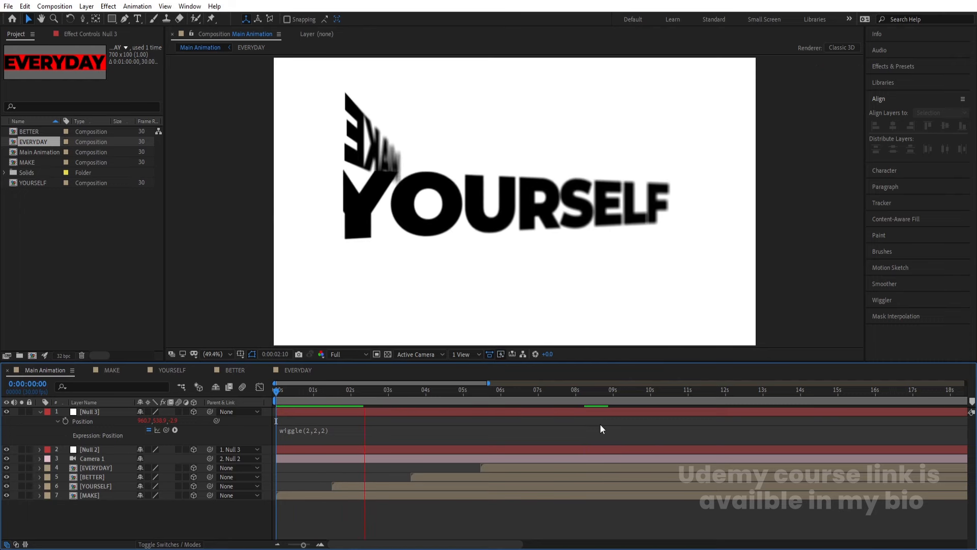
pyautogui.press('space')
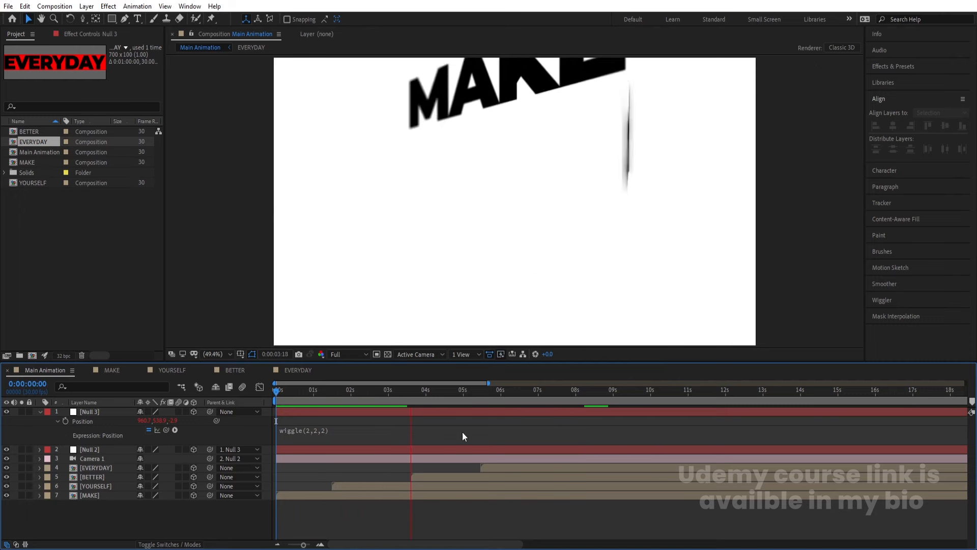
# Try wiggle(3,3,3) as Null 3's Position expression and preview the stronger camera movement.
pyautogui.click(311, 430)
pyautogui.click(332, 431)
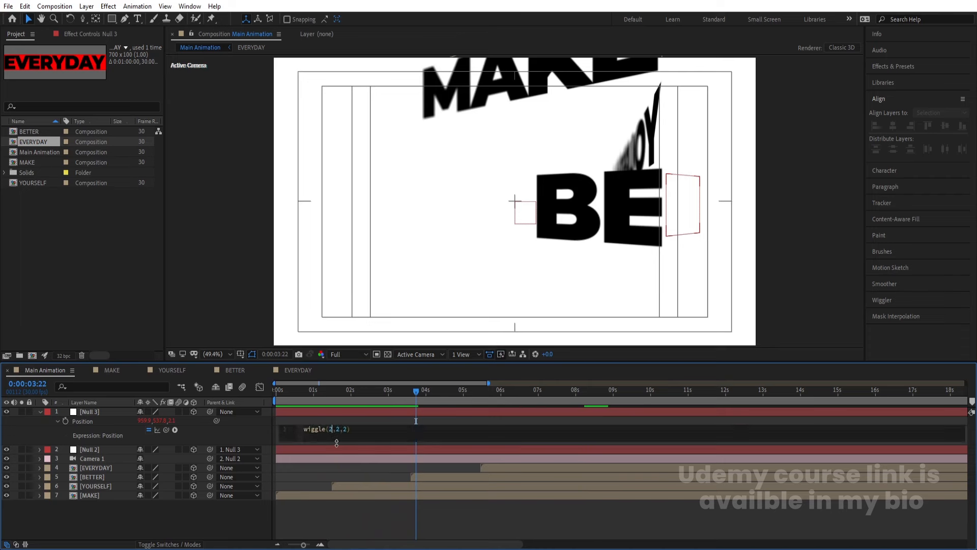
pyautogui.write('3')
pyautogui.click(354, 490)
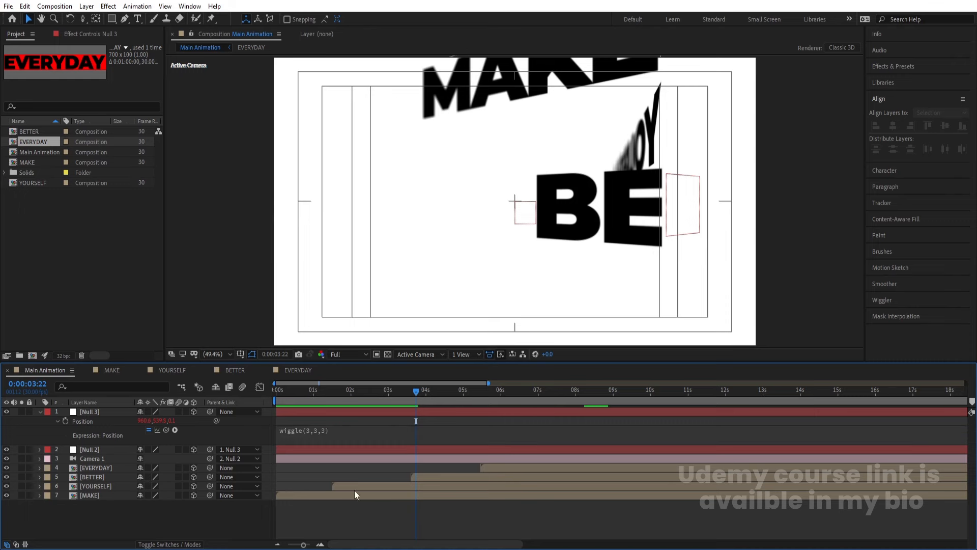
pyautogui.press('space')
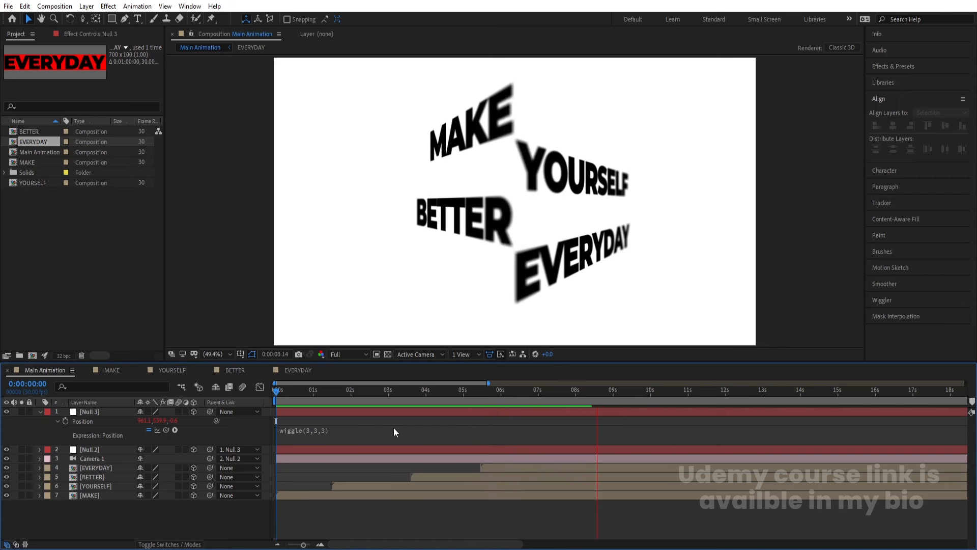
# Set Null 3's Position expression to wiggle(2,2,2) and preview it on the closing view.
pyautogui.click(328, 431)
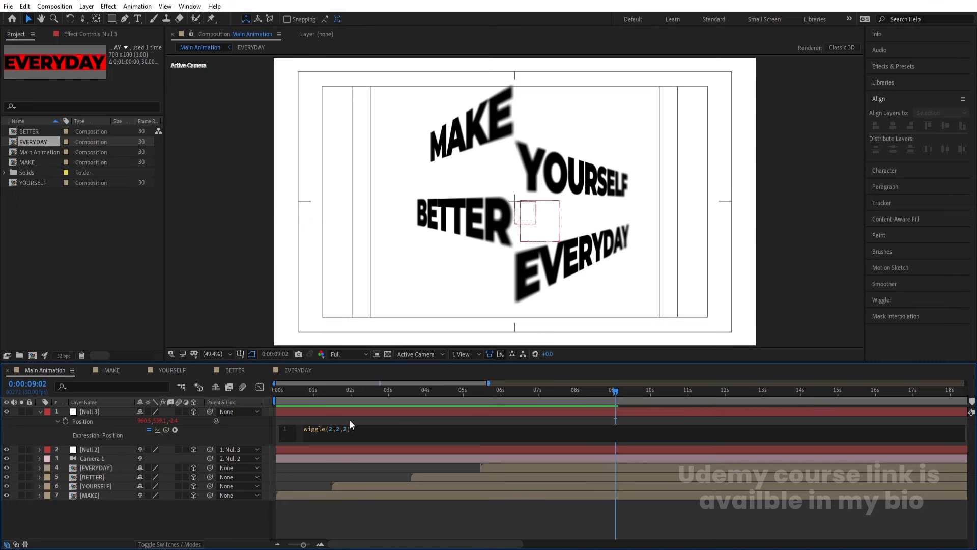
pyautogui.click(350, 421)
pyautogui.press('space')
pyautogui.press('space')
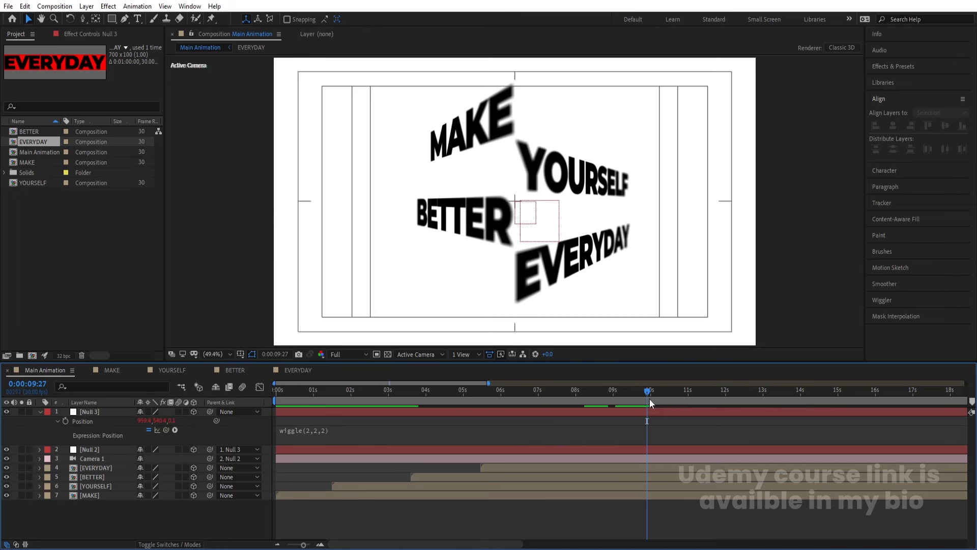
# End the work area at 0:00:09:27 and play the animation through to the closing view.
pyautogui.press('n')
pyautogui.press('space')
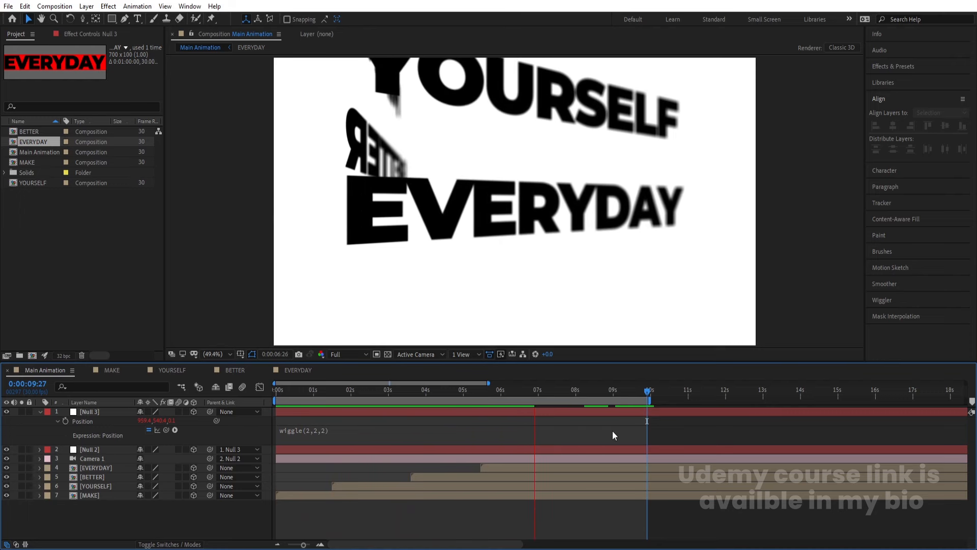
pyautogui.press('space')
pyautogui.press('space')
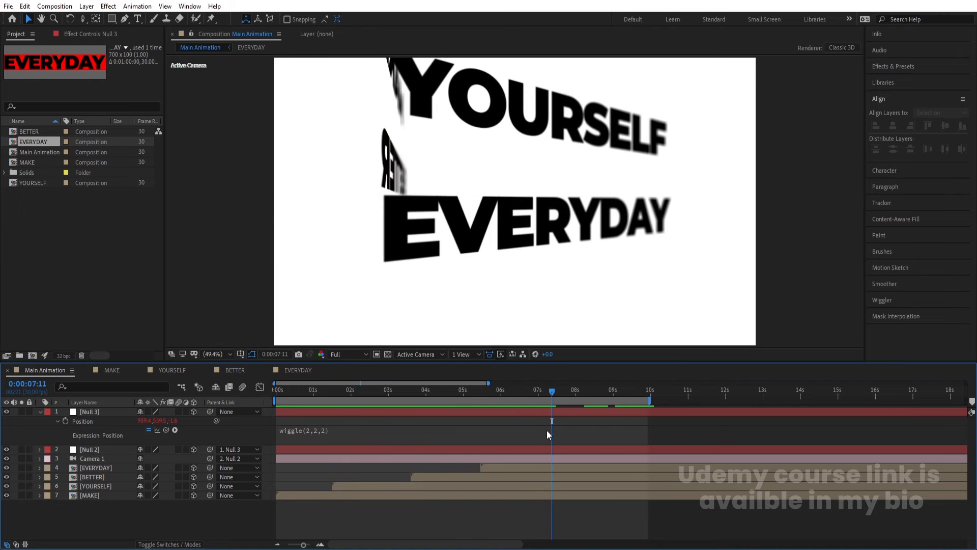
pyautogui.press('space')
# Duplicate the four word layers EVERYDAY, BETTER, YOURSELF and MAKE.
pyautogui.click(100, 466)
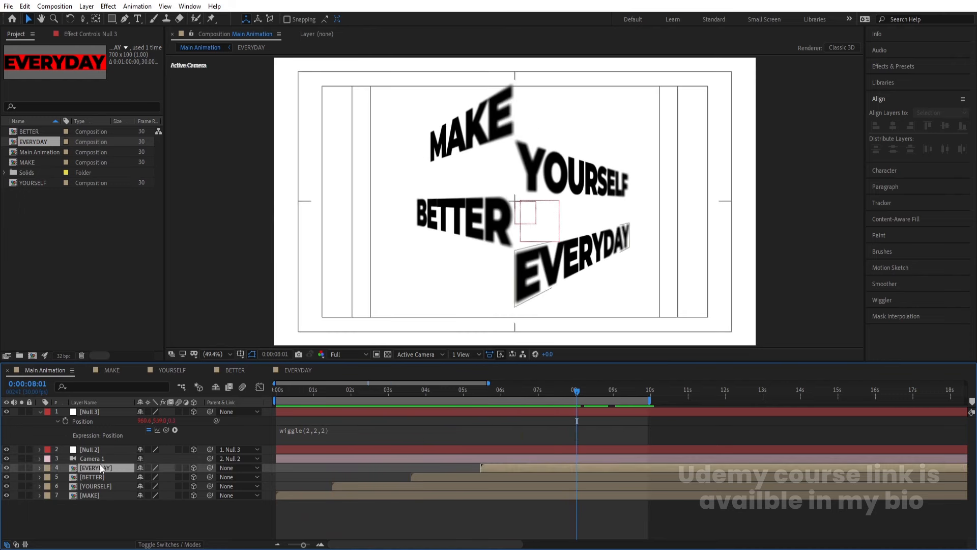
pyautogui.keyDown('shift'); pyautogui.click(96, 491); pyautogui.keyUp('shift')
pyautogui.hotkey('ctrl', 'd')
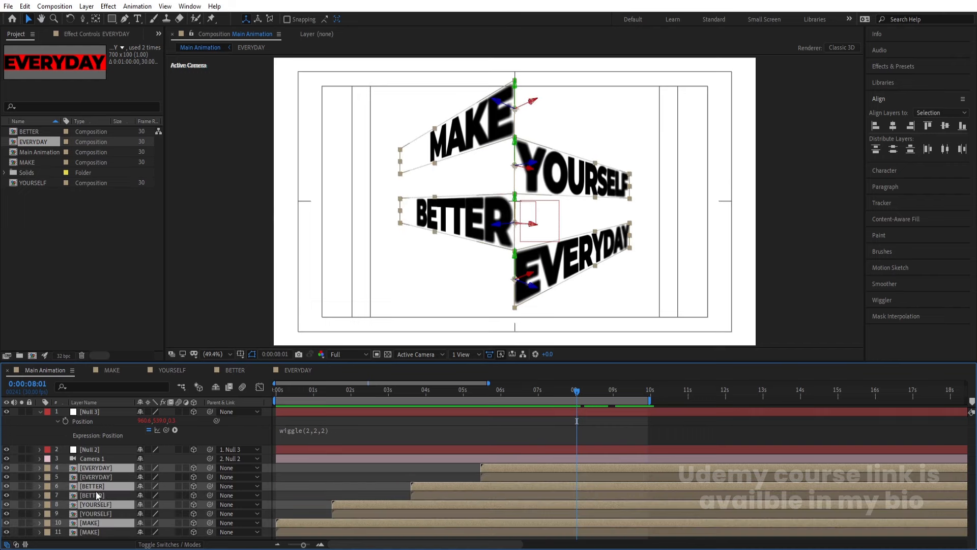
# Move the four duplicated word layers below the originals and give them a red label colour.
pyautogui.moveTo(91, 528); pyautogui.dragTo(99, 540)
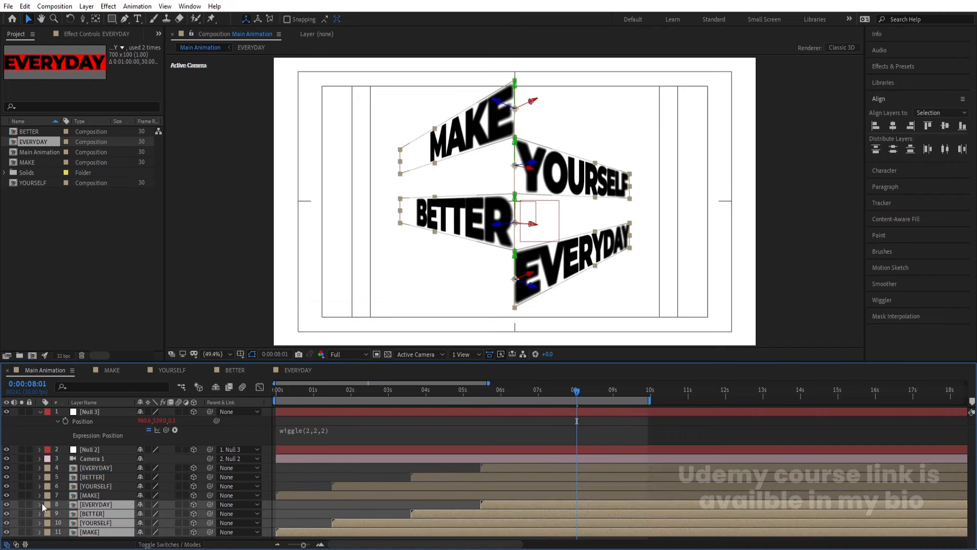
pyautogui.click(46, 504)
pyautogui.click(67, 323)
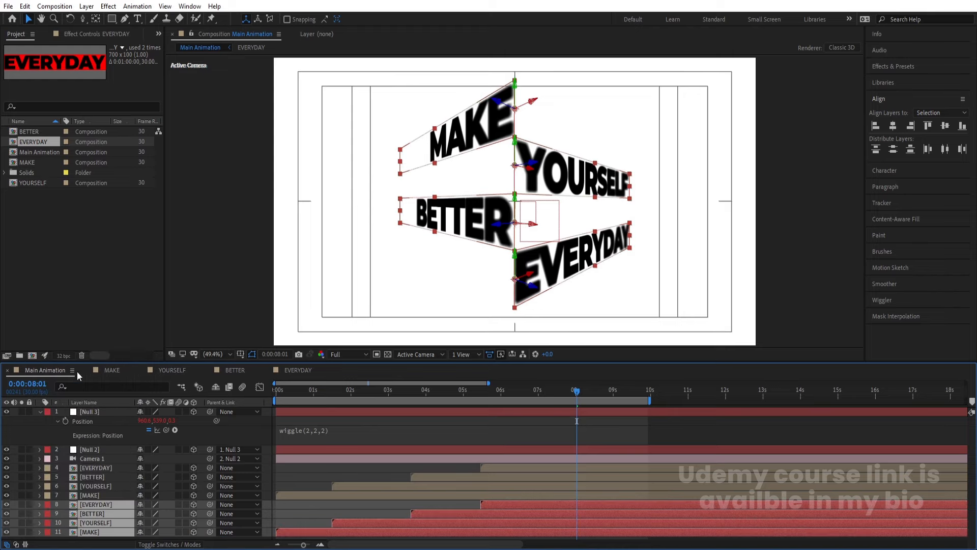
# Push the four red duplicate word layers back to a Z position of 44, using the Top view, and return to the Active Camera.
pyautogui.press('p')
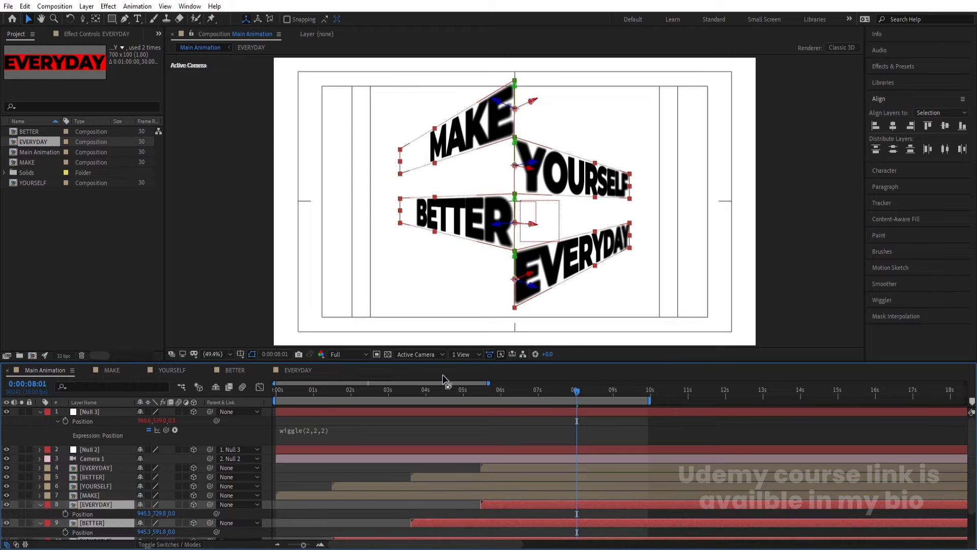
pyautogui.click(441, 355)
pyautogui.click(421, 420)
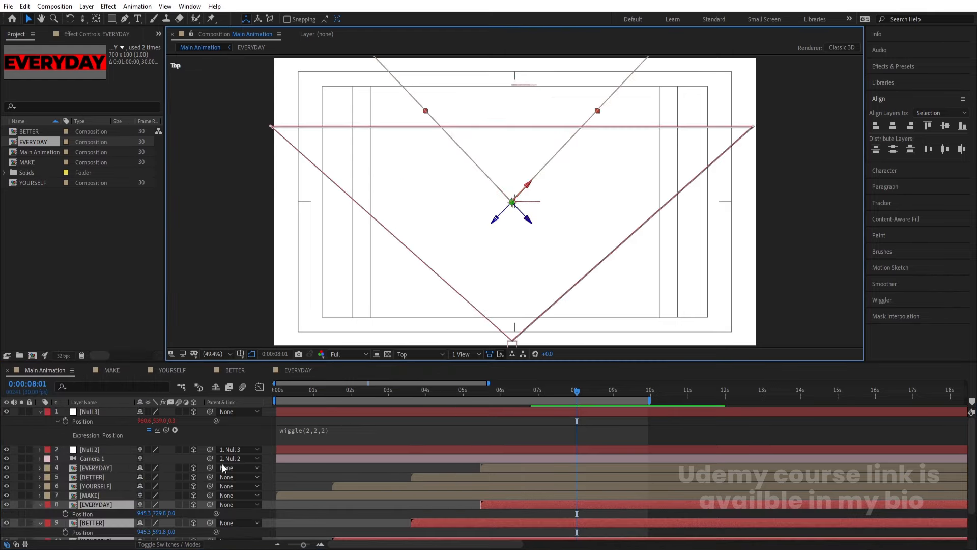
pyautogui.moveTo(169, 513); pyautogui.dragTo(193, 515)
pyautogui.click(414, 356)
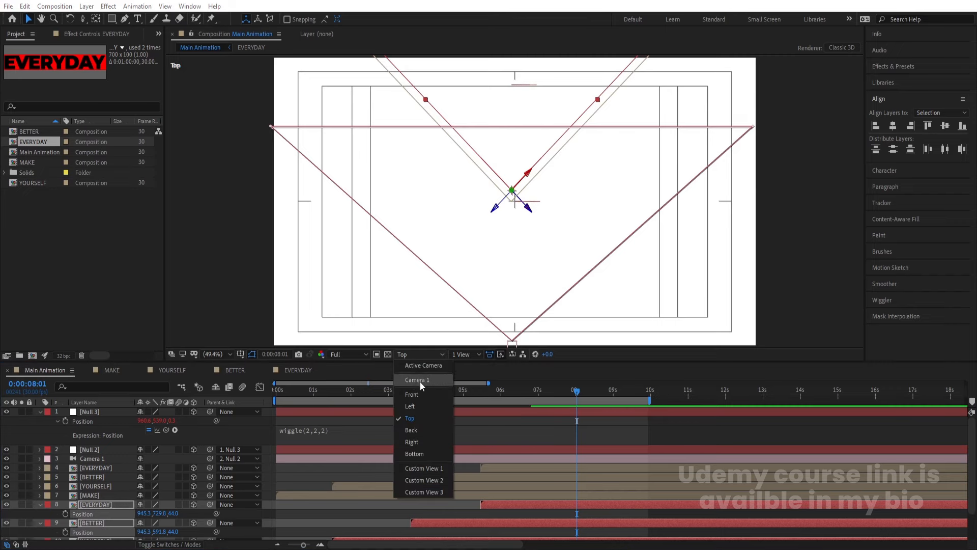
pyautogui.click(417, 368)
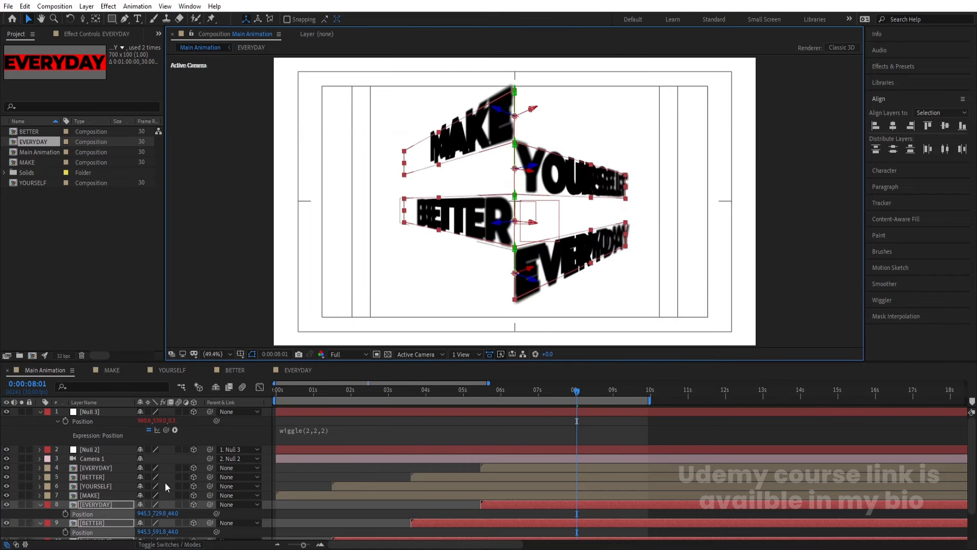
# Pre-compose the four red duplicate layers as Extra, with transformations collapsed and the layer made 3D.
pyautogui.scroll(-3, 122, 506)
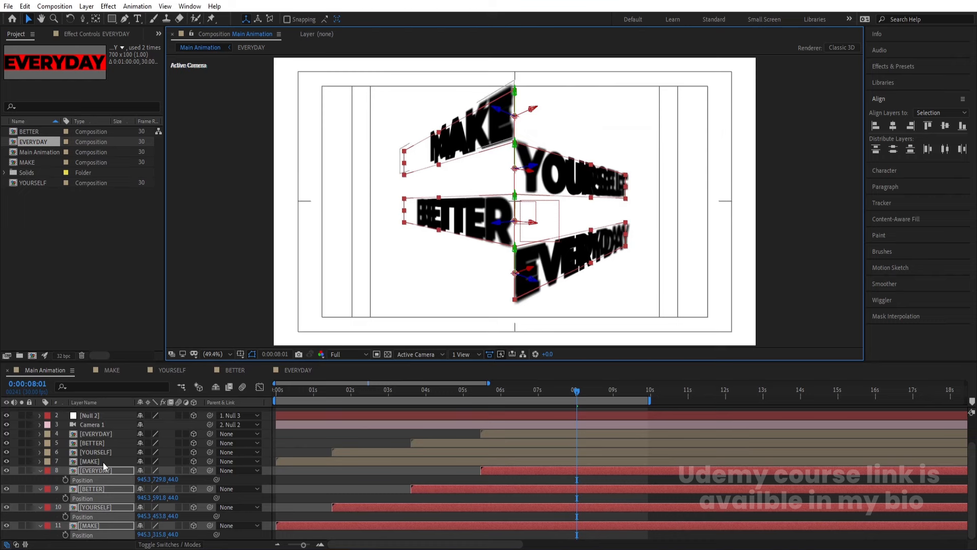
pyautogui.hotkey('ctrl', 'shift', 'c')
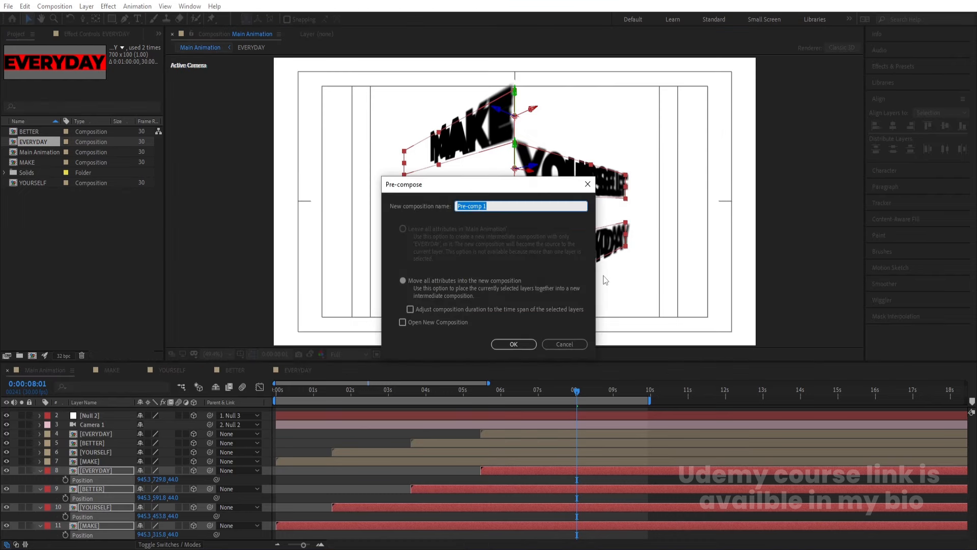
pyautogui.write('Extra')
pyautogui.press('Return')
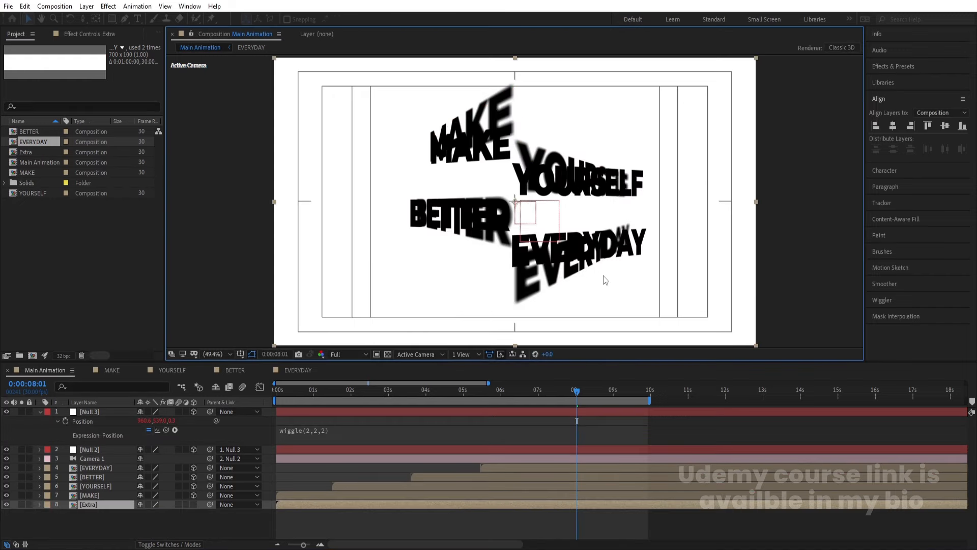
pyautogui.click(148, 503)
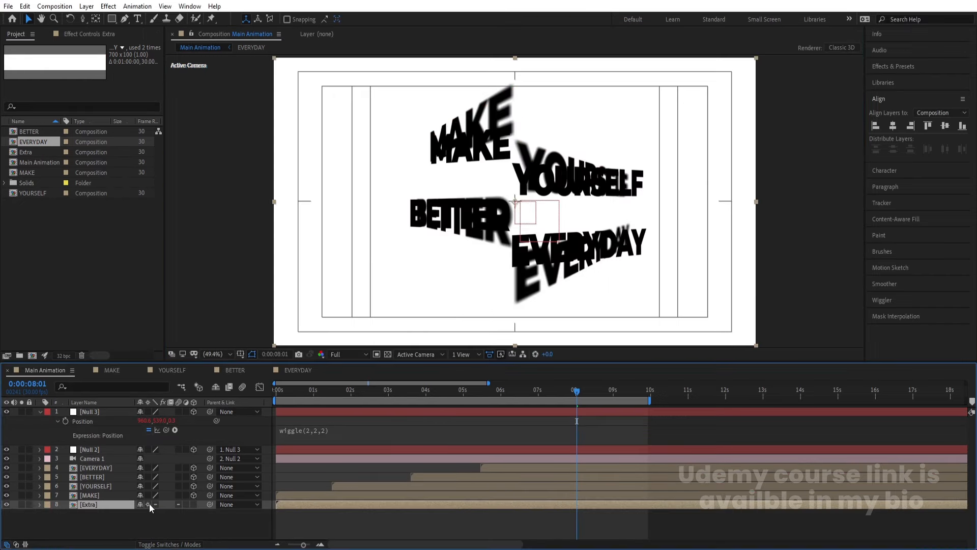
pyautogui.click(191, 504)
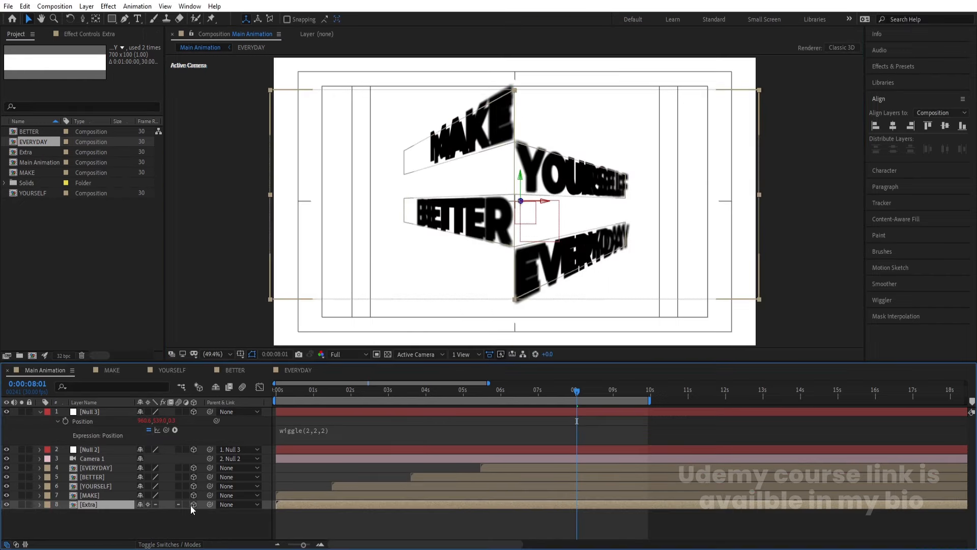
# Set the Extra layer's Z position to -22 while working in the Top view.
pyautogui.press('p')
pyautogui.click(418, 355)
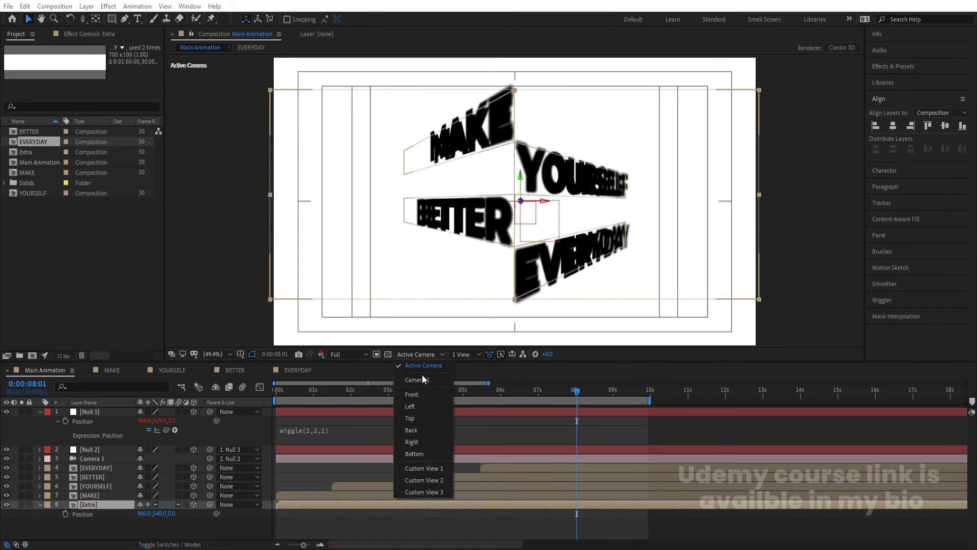
pyautogui.click(410, 418)
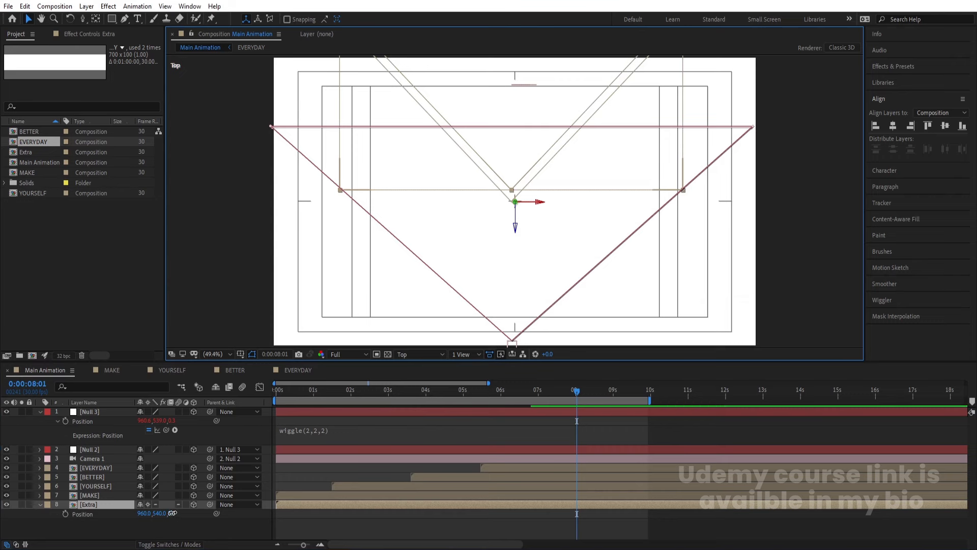
pyautogui.moveTo(172, 513)
pyautogui.mouseDown()
pyautogui.moveTo(152, 514)
pyautogui.moveTo(166, 515)
pyautogui.mouseUp()
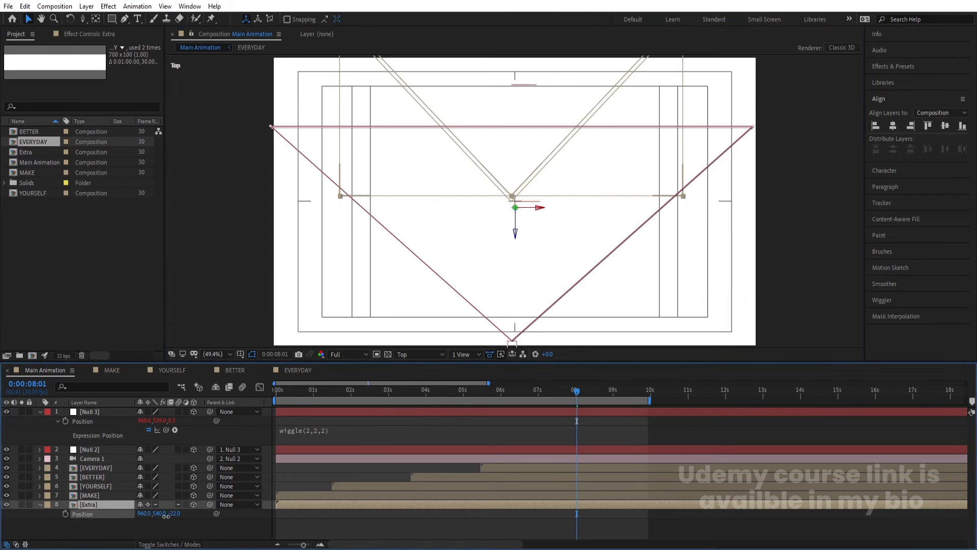
# Set the Extra layer's opacity to 80% and preview the animation from the start through the Active Camera.
pyautogui.click(94, 504)
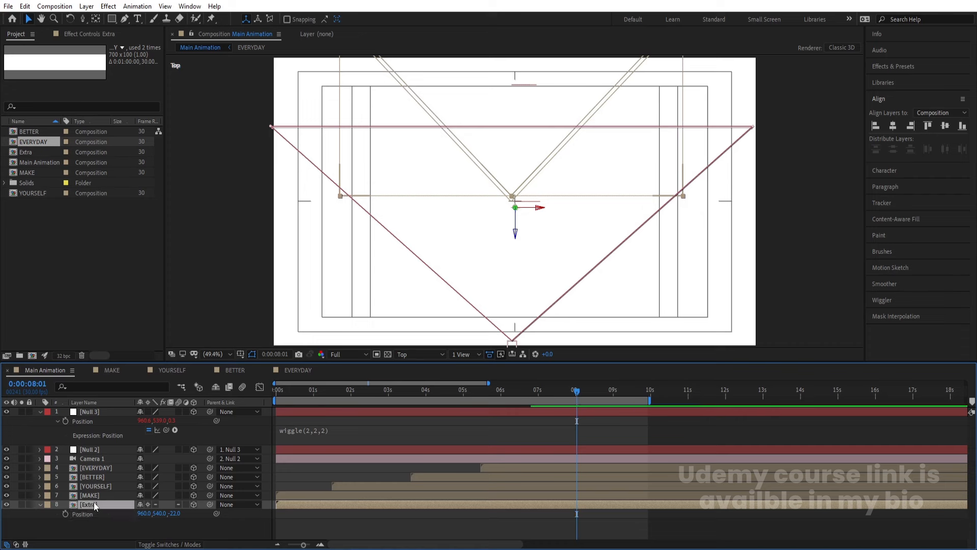
pyautogui.press('t')
pyautogui.press('Return')
pyautogui.click(418, 351)
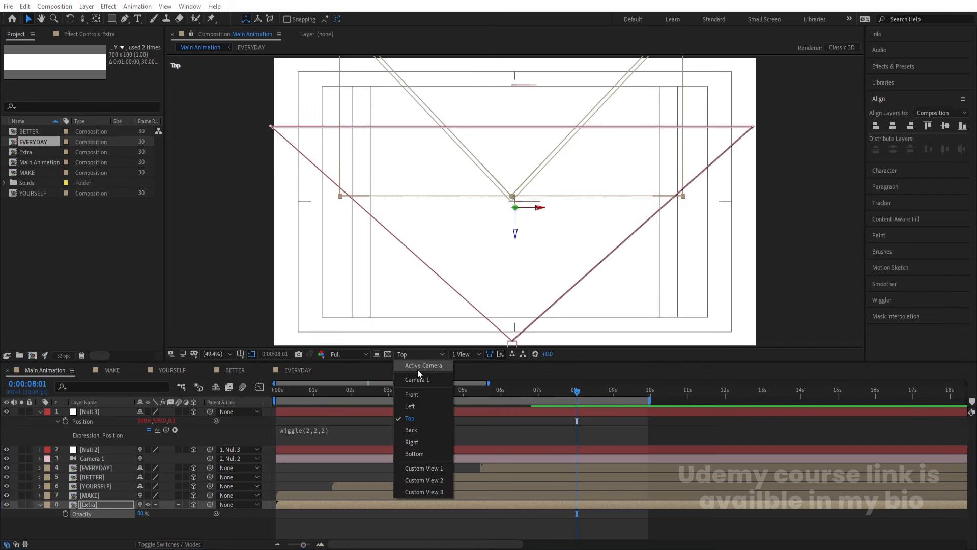
pyautogui.click(417, 368)
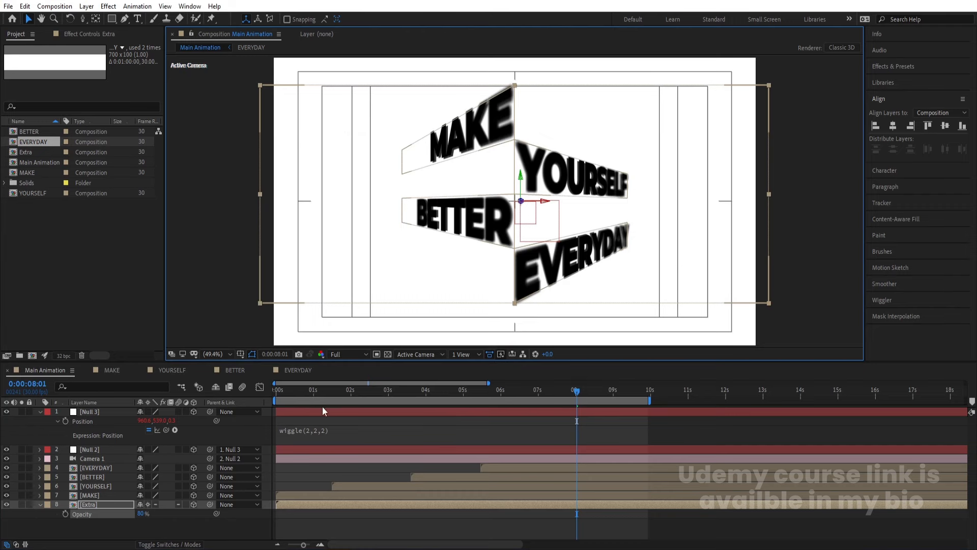
pyautogui.moveTo(311, 397); pyautogui.dragTo(213, 373)
pyautogui.press('space')
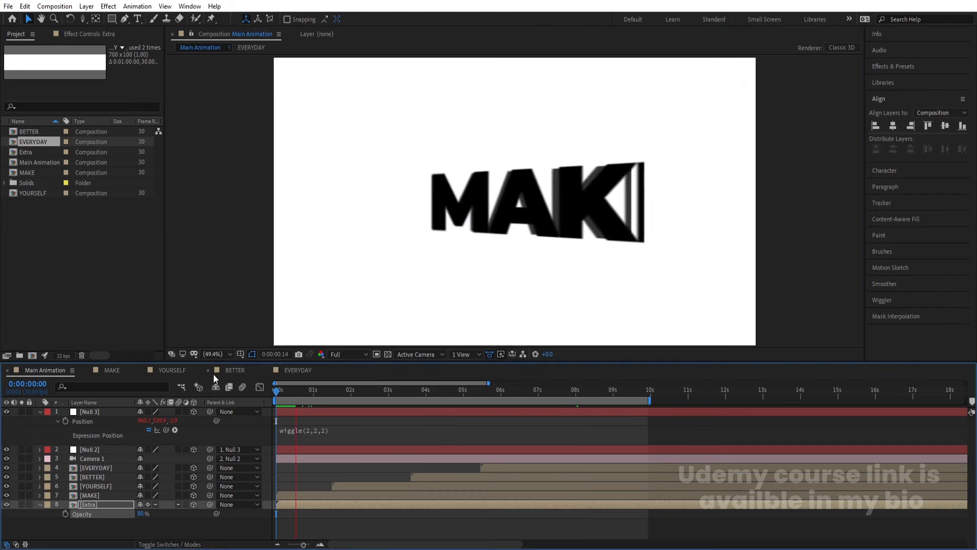
pyautogui.press('space')
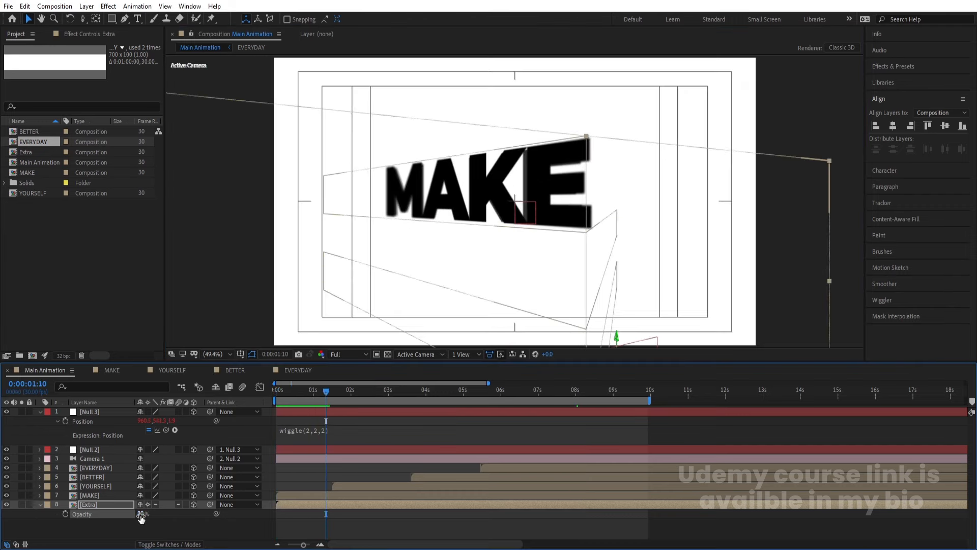
# Set the Extra layer's opacity to 30% and play the animation from 0:00:01:10 to the BETTER section.
pyautogui.press('Return')
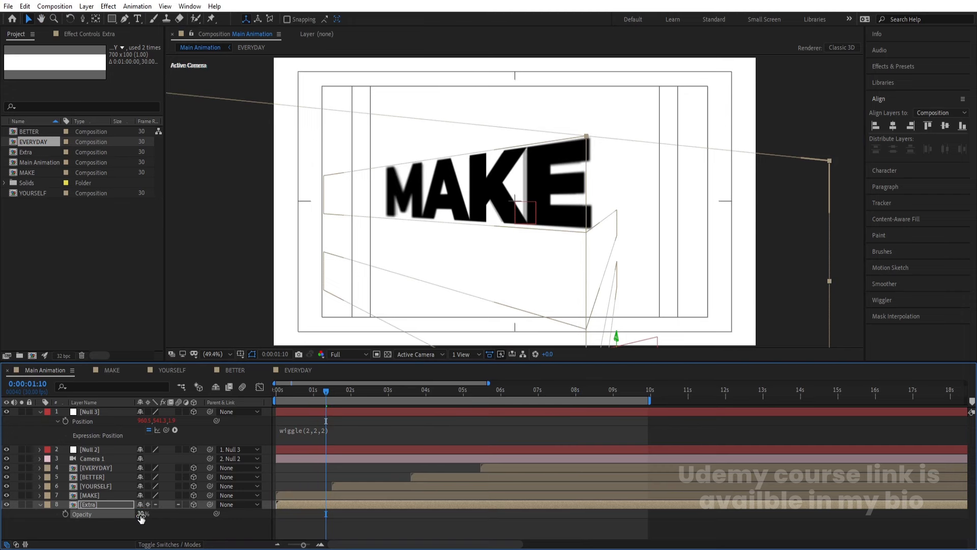
pyautogui.press('space')
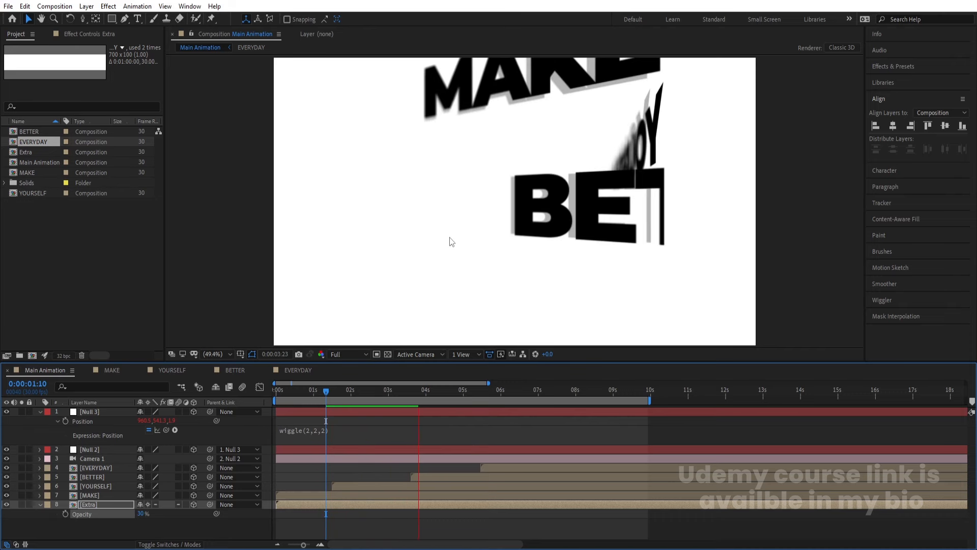
pyautogui.press('space')
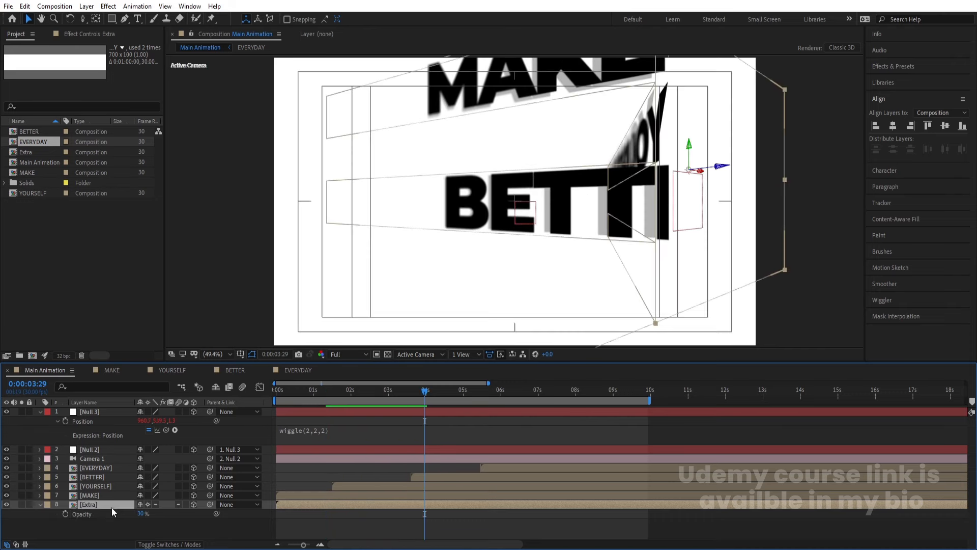
# Set the Extra layer's opacity to 10% and briefly preview the BETTER section.
pyautogui.click(142, 513)
pyautogui.write('10')
pyautogui.press('Return')
pyautogui.press('space')
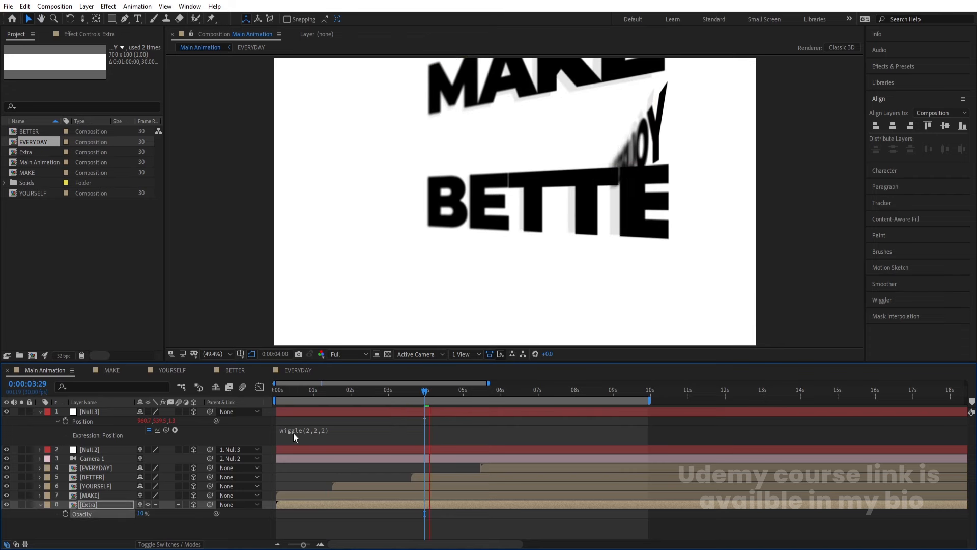
pyautogui.press('space')
# Find Gaussian Blur and apply it to the Extra layer with a Blurriness of 20.
pyautogui.click(896, 69)
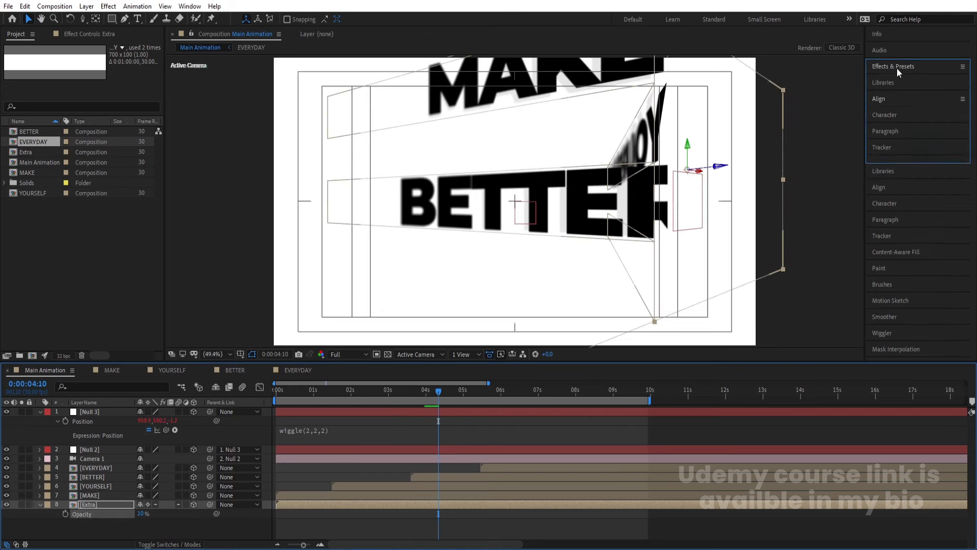
pyautogui.click(898, 80)
pyautogui.write('b')
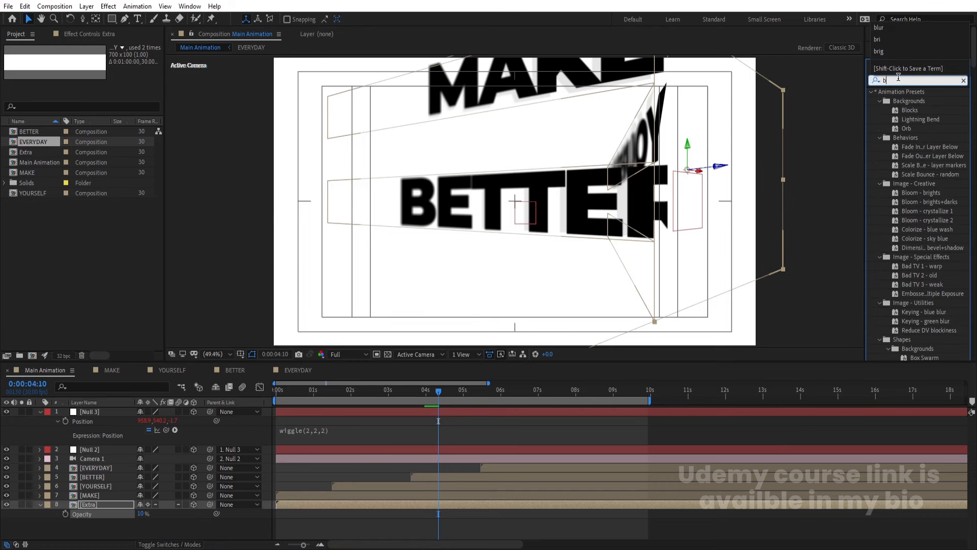
pyautogui.write('lu')
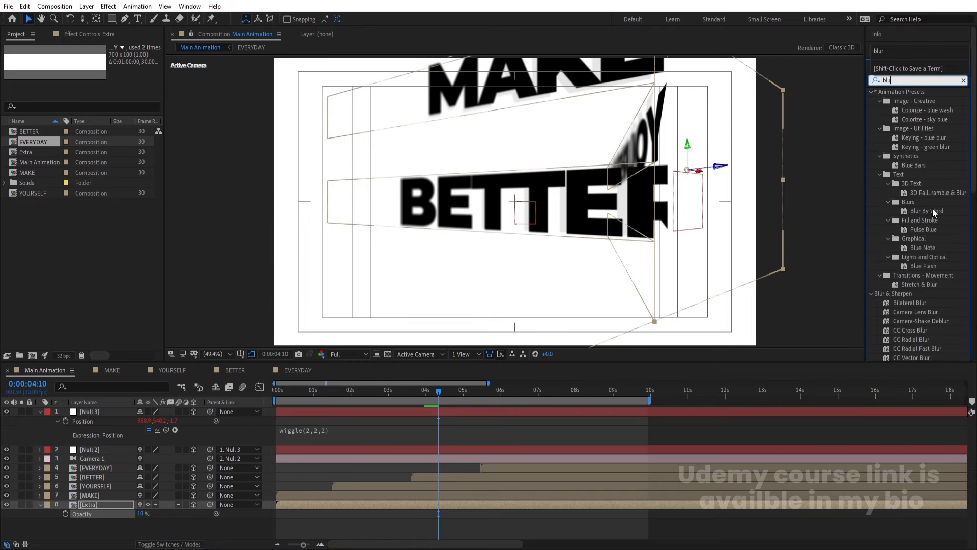
pyautogui.write('r')
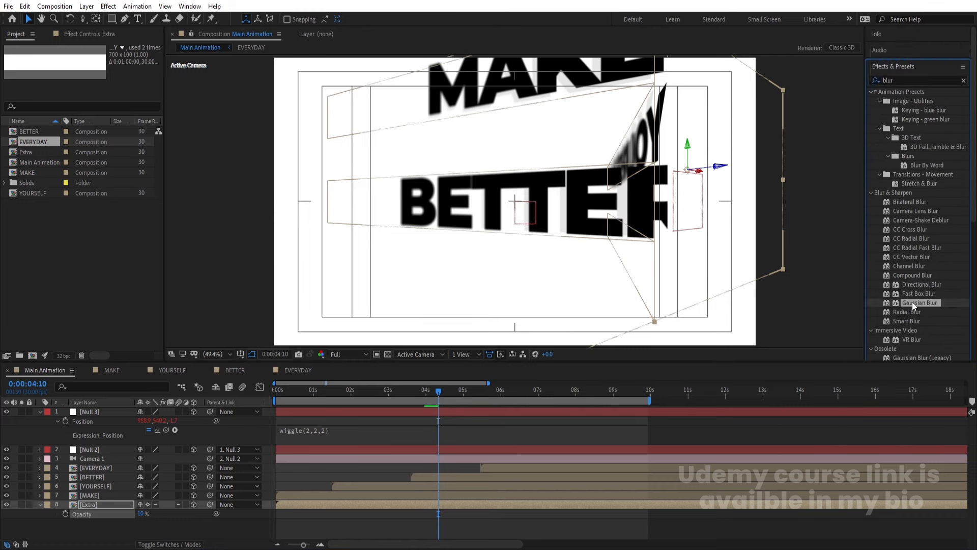
pyautogui.doubleClick(912, 302)
pyautogui.click(96, 66)
pyautogui.press('Num_Lock')
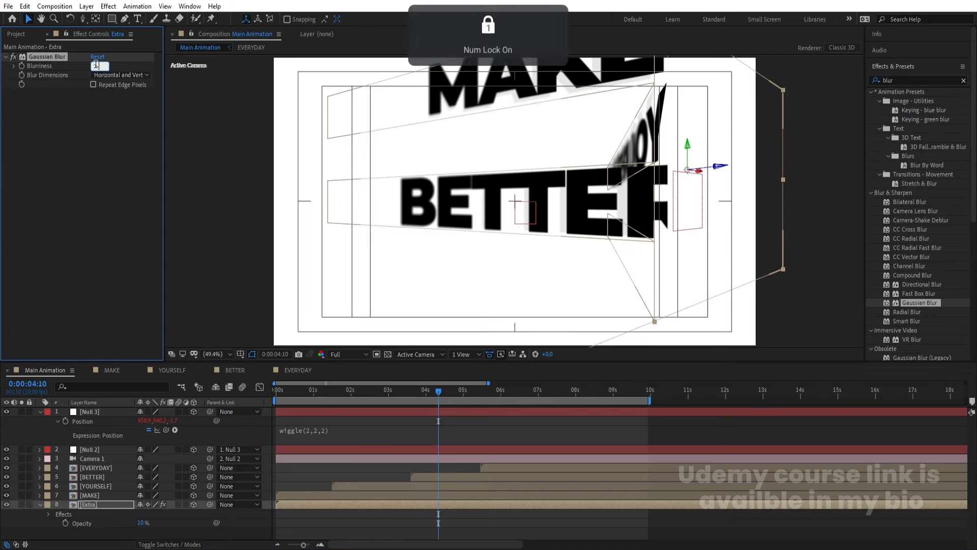
pyautogui.write('2')
pyautogui.press('Return')
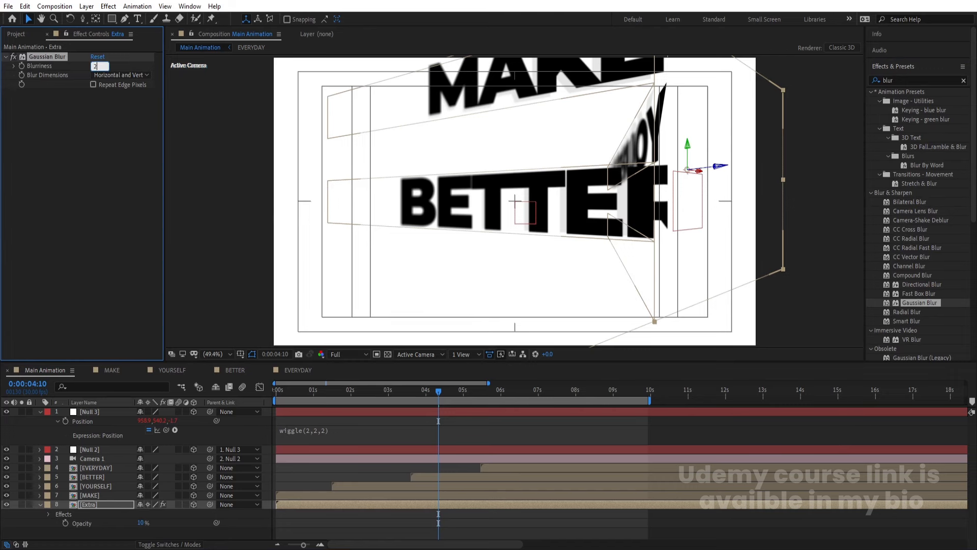
# Preview the animation with the blurred Extra layer from the start through the word YOURSELF.
pyautogui.moveTo(315, 389); pyautogui.dragTo(246, 386)
pyautogui.press('space')
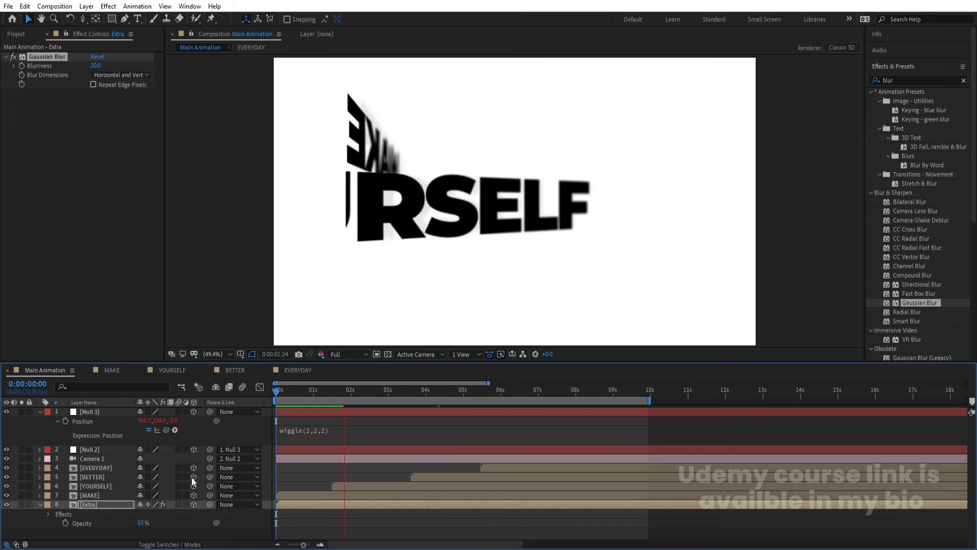
pyautogui.press('space')
# Set the Extra layer's Z position to 4 and preview the YOURSELF section.
pyautogui.press('p')
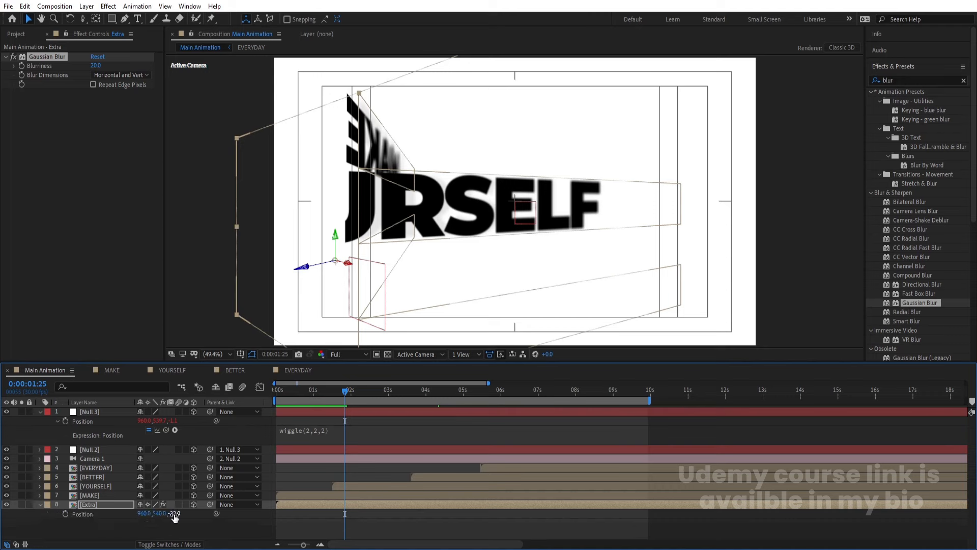
pyautogui.moveTo(174, 517); pyautogui.dragTo(192, 518)
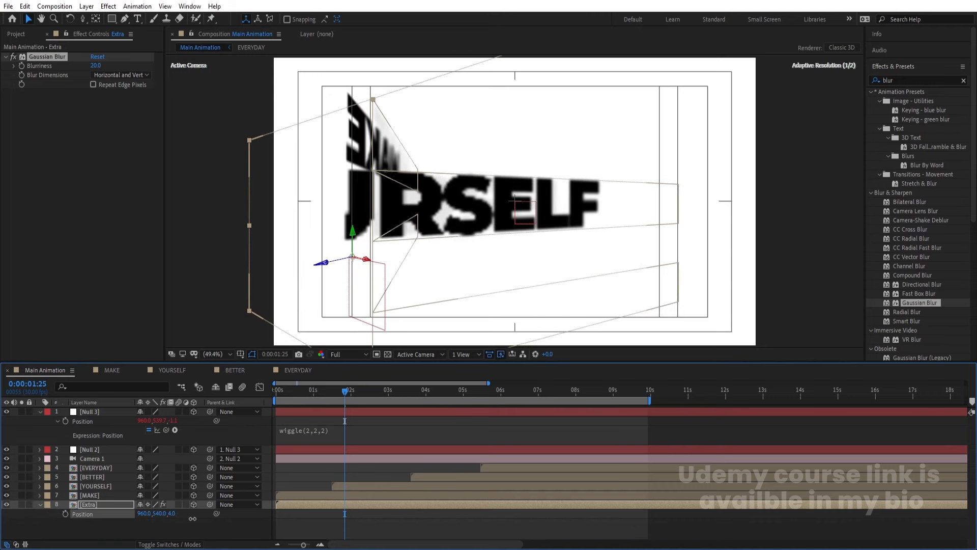
pyautogui.press('space')
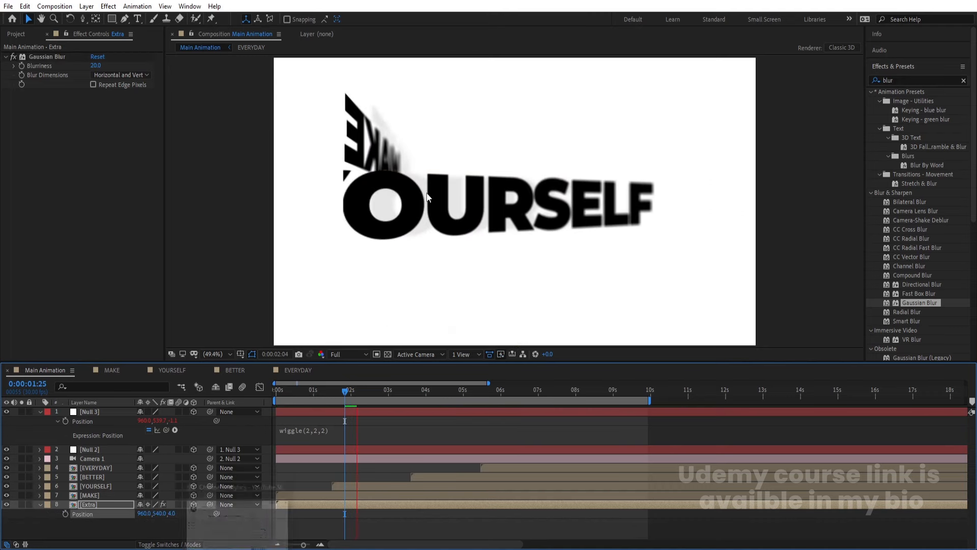
# Play back the closing view, the opening MAKE section and the EVERYDAY section to check the finished shadows.
pyautogui.click(569, 389)
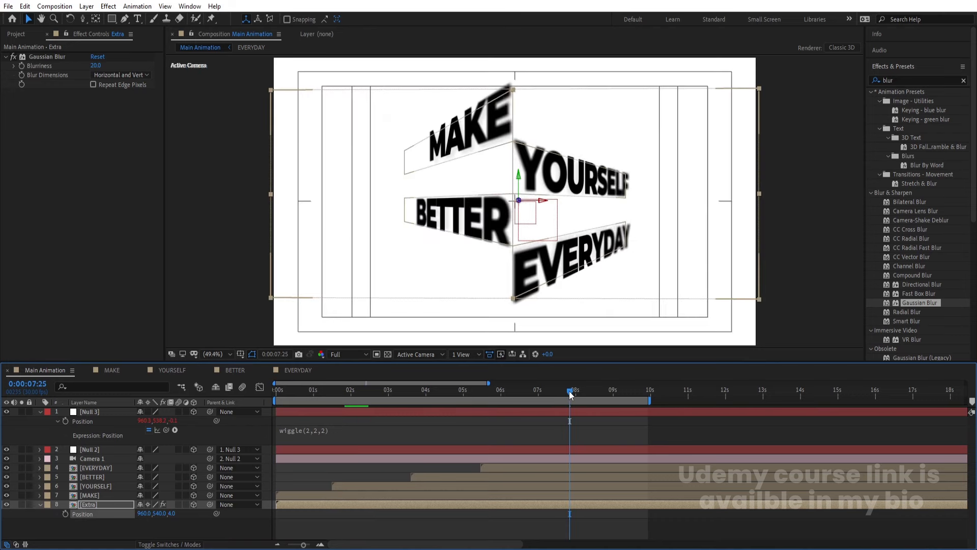
pyautogui.press('space')
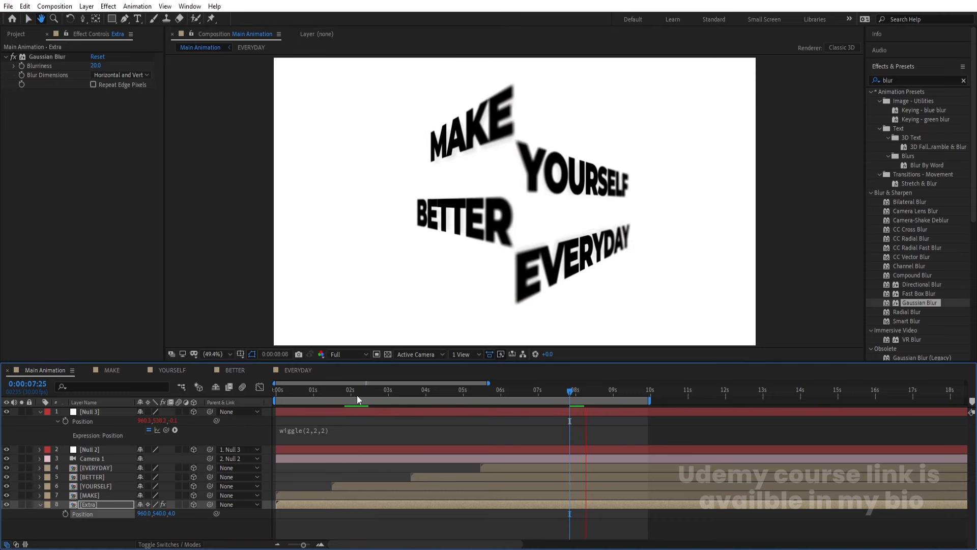
pyautogui.moveTo(356, 394); pyautogui.dragTo(227, 390)
pyautogui.press('space')
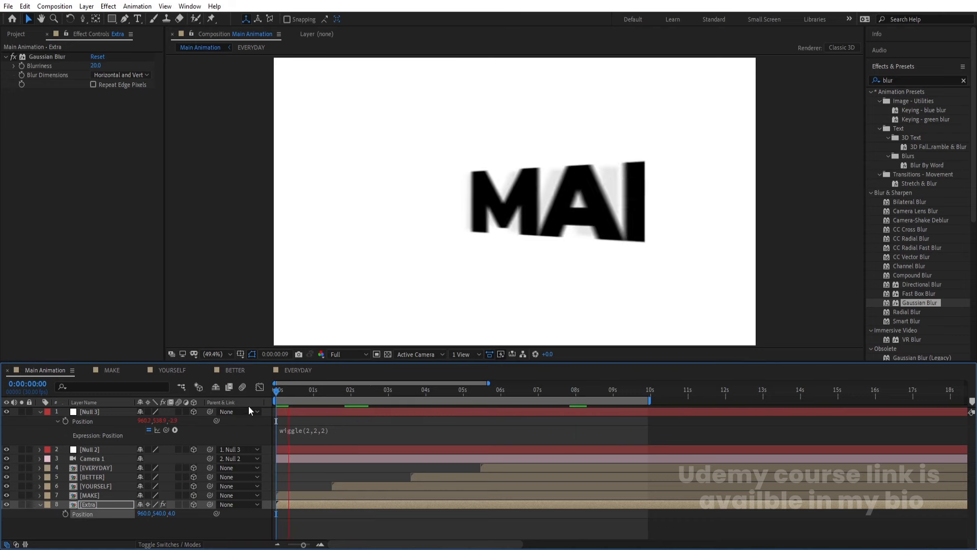
pyautogui.click(488, 390)
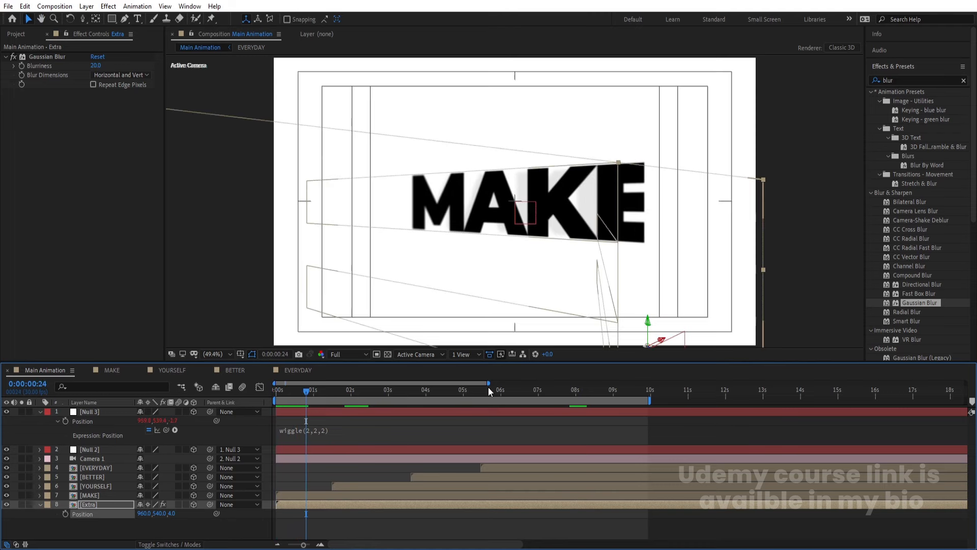
pyautogui.press('space')
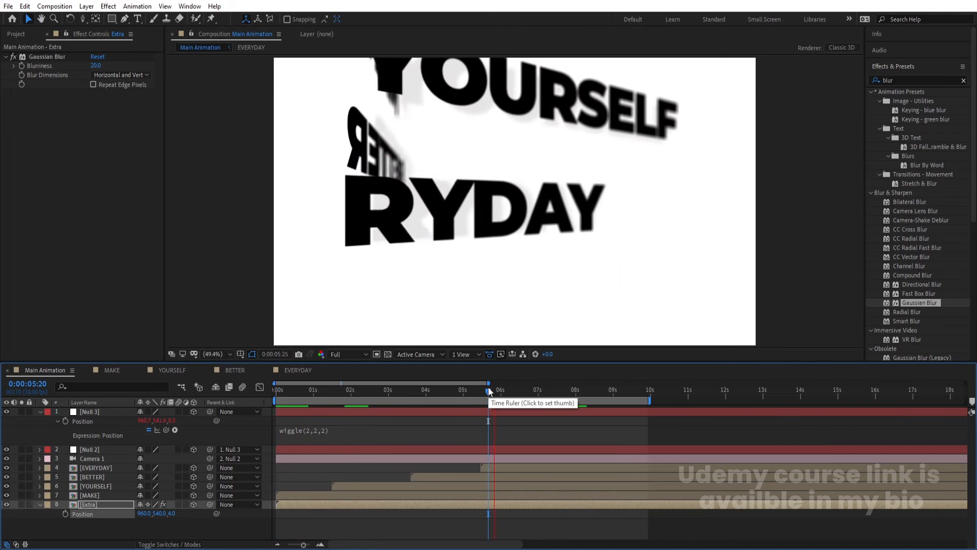
pyautogui.press('space')
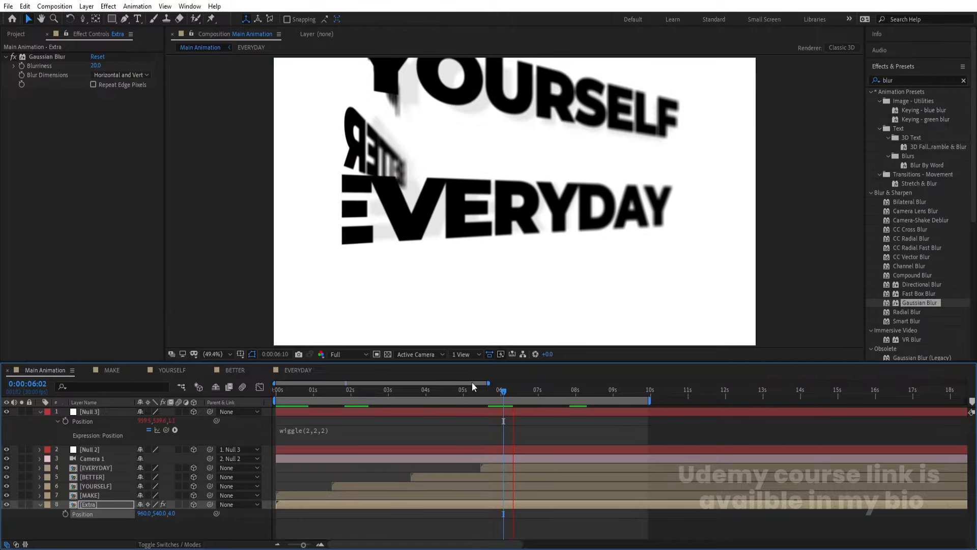
pyautogui.press('space')
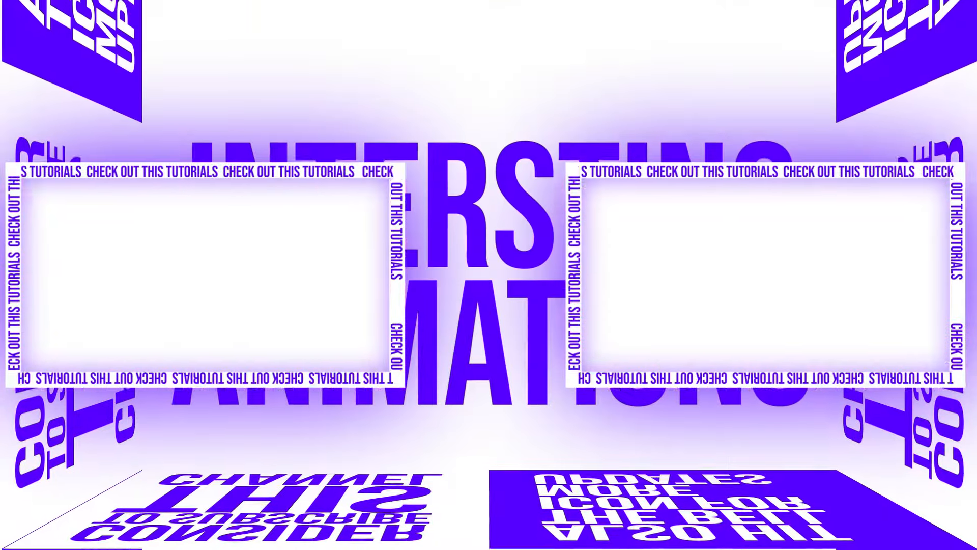